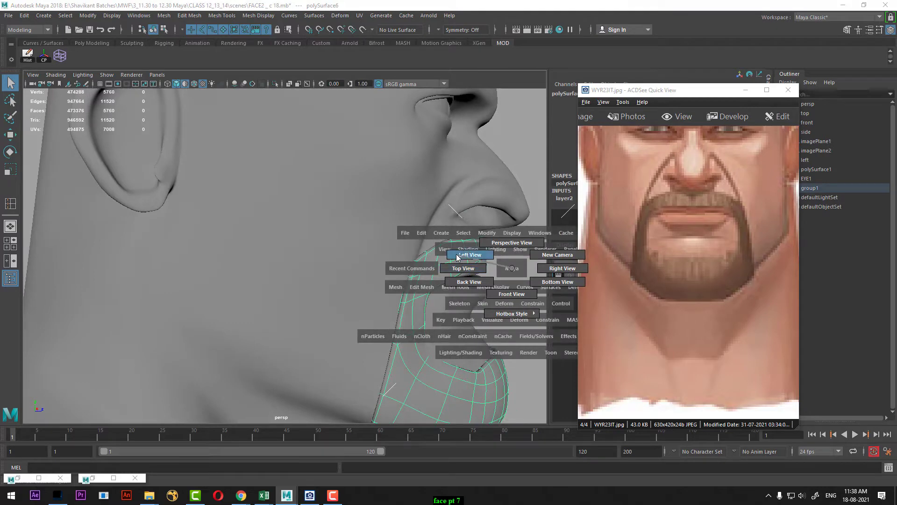
In the left side view, select the goatee mesh and switch it to vertex editing.
scroll(376, 299, "up", 2)
middle_click_drag(356, 299, 375, 237, "alt")
left_click(468, 317)
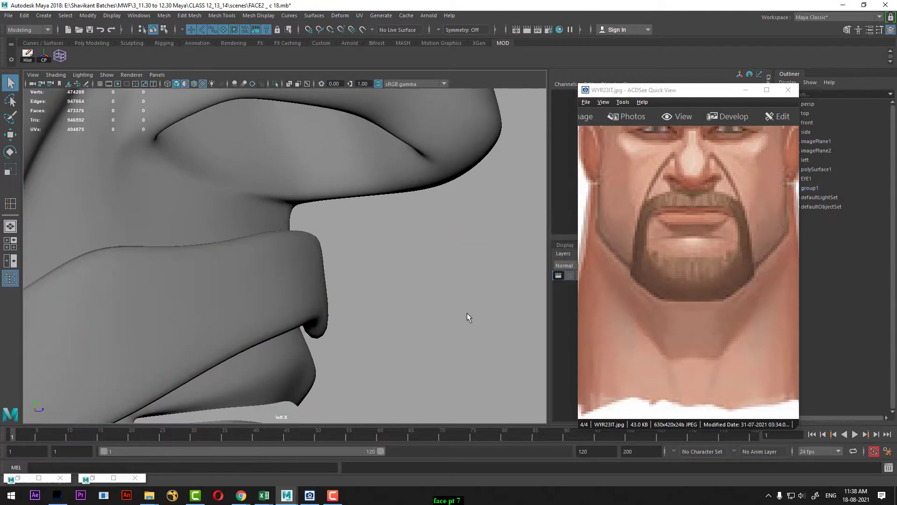
left_click(305, 303)
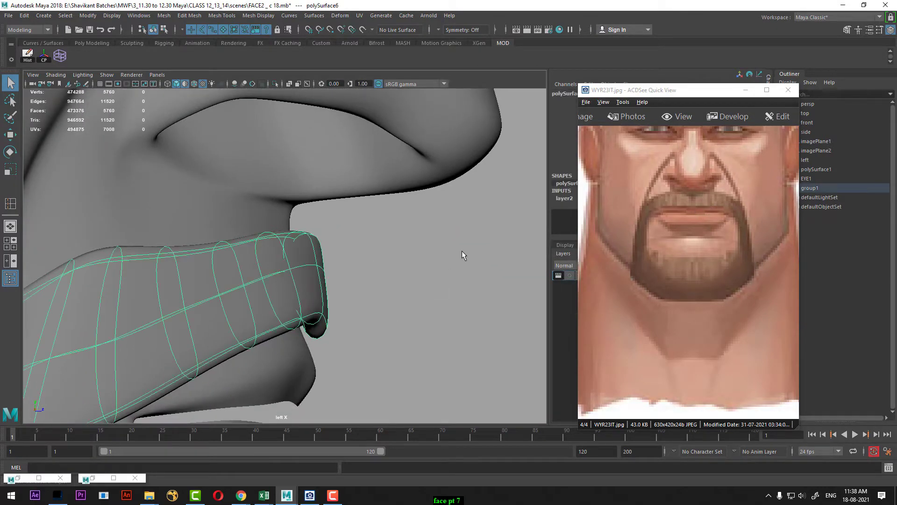
right_click_drag(462, 226, 457, 253)
right_click_drag(400, 213, 401, 220)
middle_click_drag(342, 323, 388, 271, "alt")
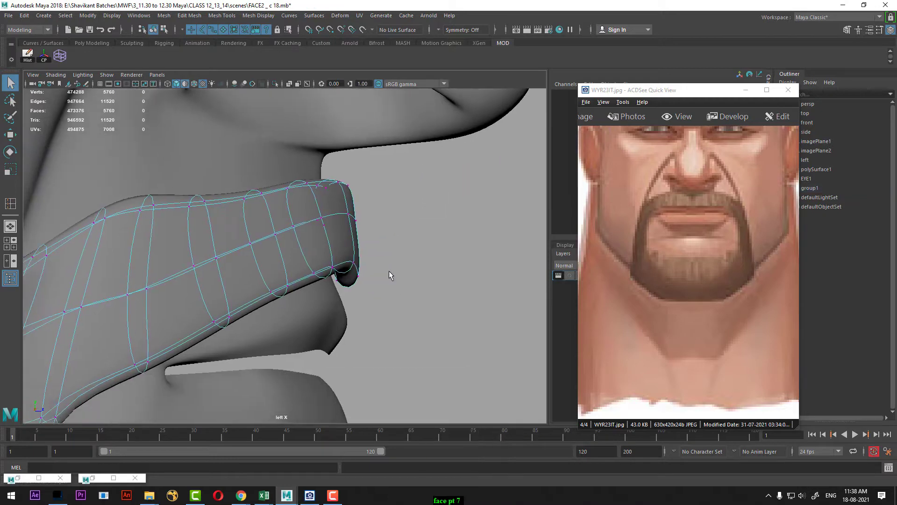
In the perspective view, select a vertex beside the centre of the moustache's lower edge and enable Object X symmetry for the Move tool.
key("space")
left_click_drag(395, 261, 286, 288)
left_click(288, 295)
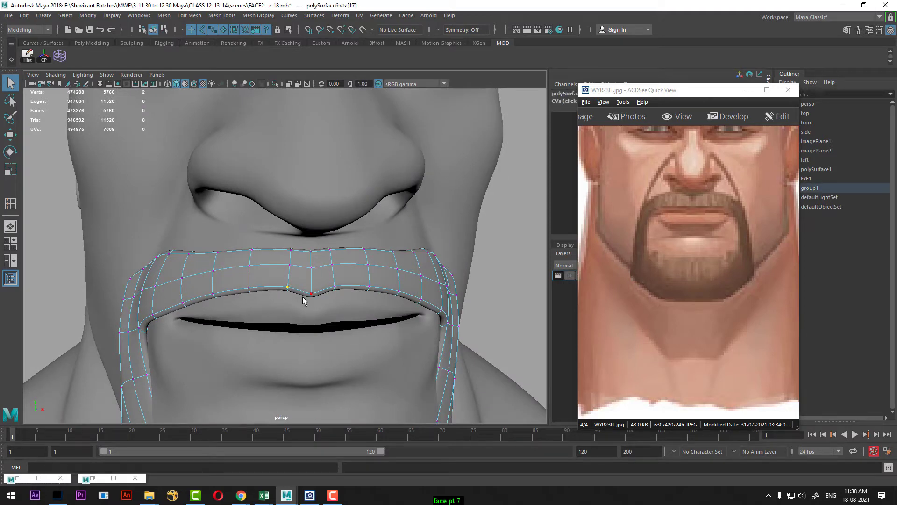
key("w")
left_click(365, 264)
left_click_drag(365, 258, 365, 229)
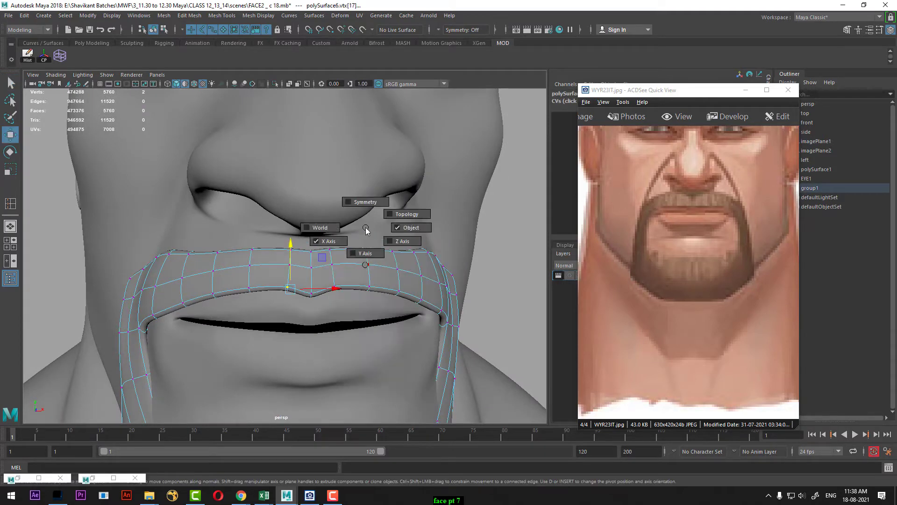
left_click(363, 197)
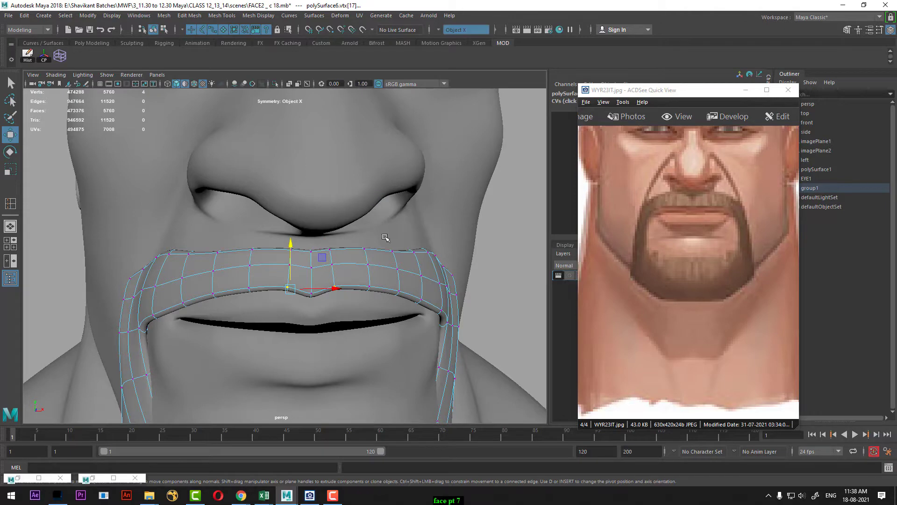
Lower the symmetric vertices beside the centre of the moustache's lower edge, including the adjacent pair further out, to smooth its curve.
left_click_drag(343, 283, 332, 289, "alt")
scroll(332, 289, "up", 3)
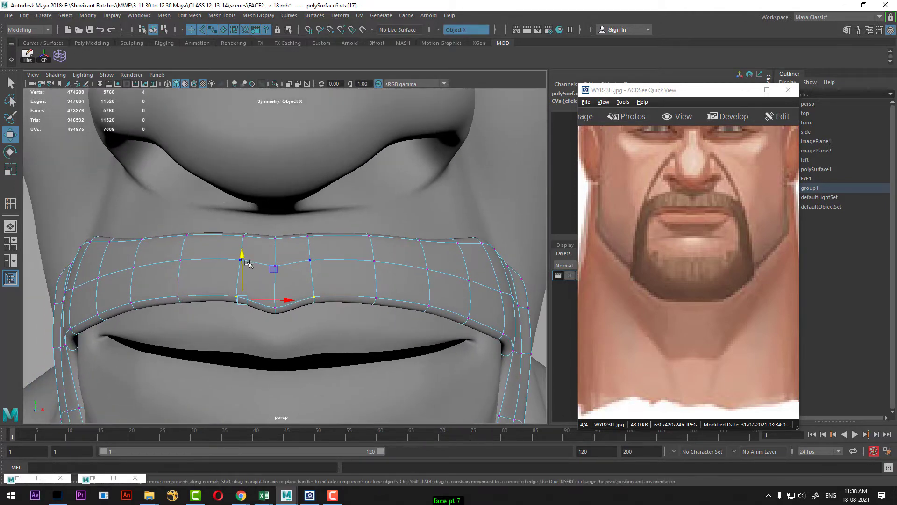
left_click_drag(243, 258, 241, 270)
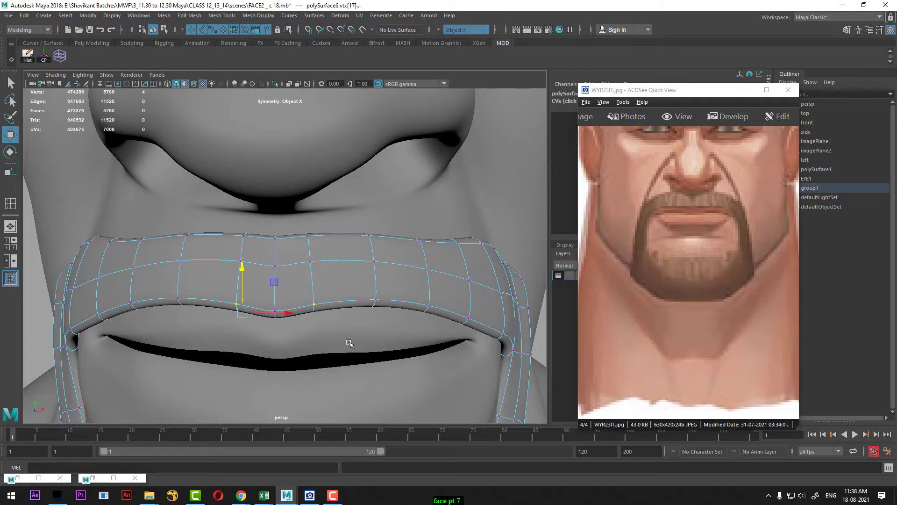
left_click(376, 299)
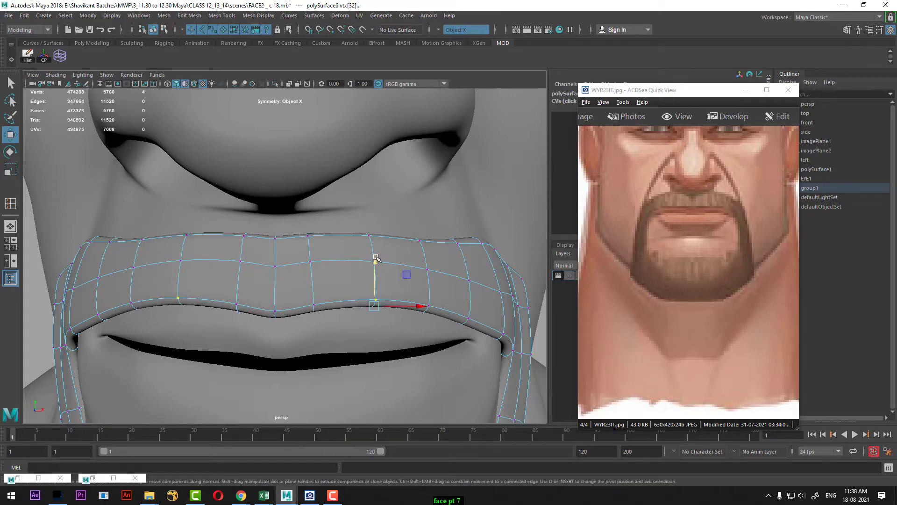
left_click_drag(376, 257, 374, 263)
right_click_drag(451, 334, 383, 284, "alt")
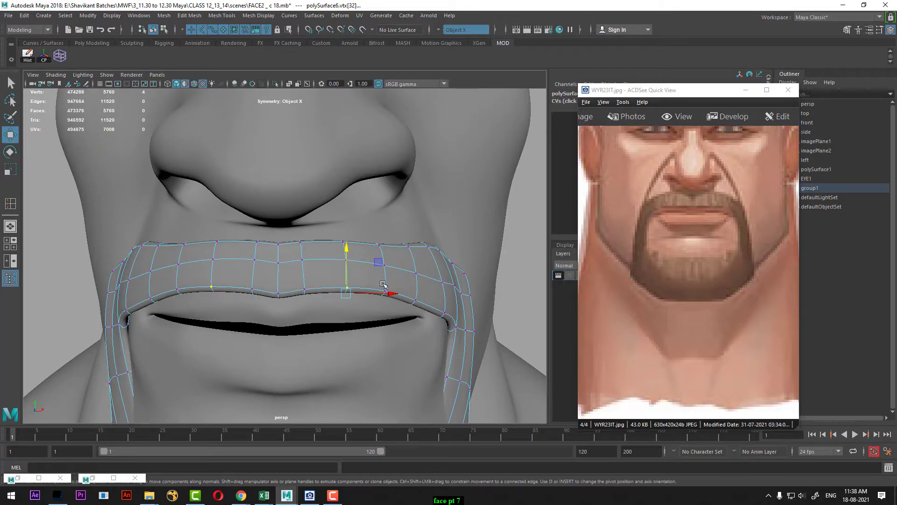
Raise the middle vertices along the moustache's upper edge so it arches under the nose.
left_click(300, 242)
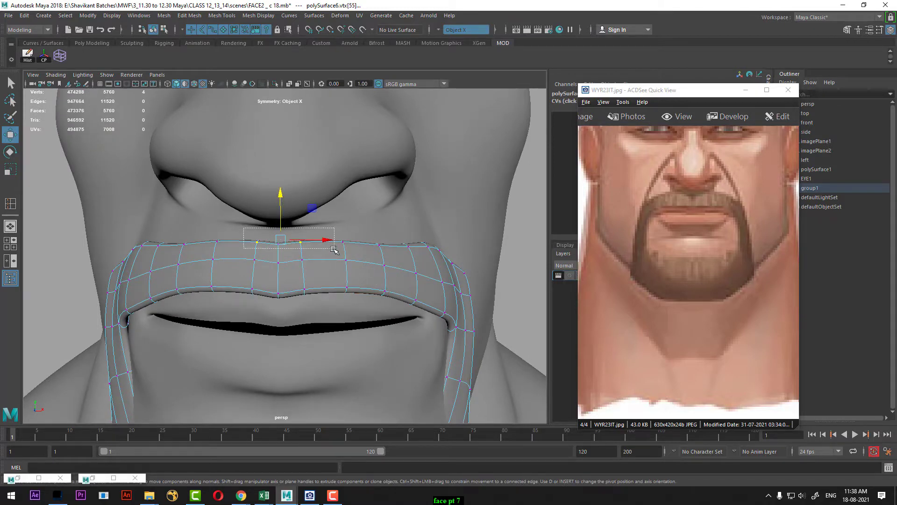
left_click(279, 243, "shift")
key("space")
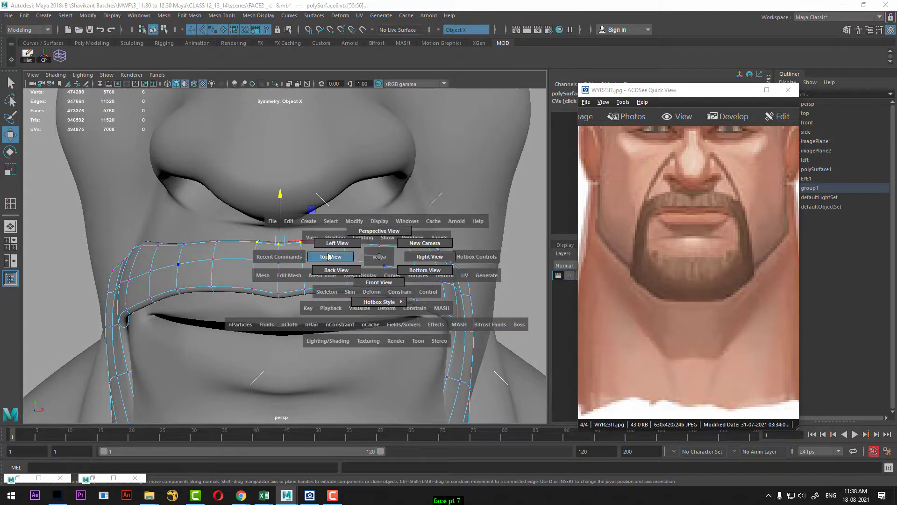
left_click_drag(327, 255, 347, 227)
left_click_drag(341, 180, 333, 153)
key("space")
left_click_drag(346, 201, 282, 190, "alt")
left_click_drag(264, 242, 282, 202, "alt")
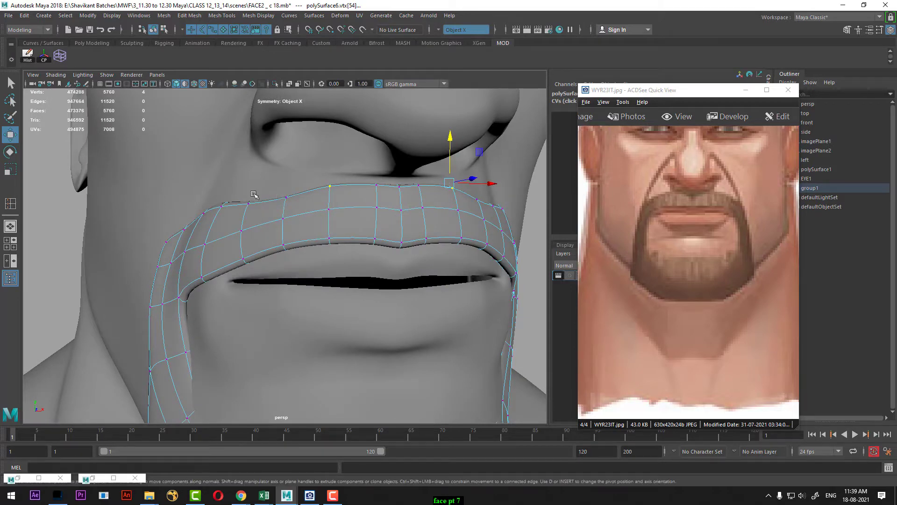
Adjust the height of the vertices near the moustache's outer upper corner to smooth its contour.
left_click_drag(213, 208, 242, 204, "alt")
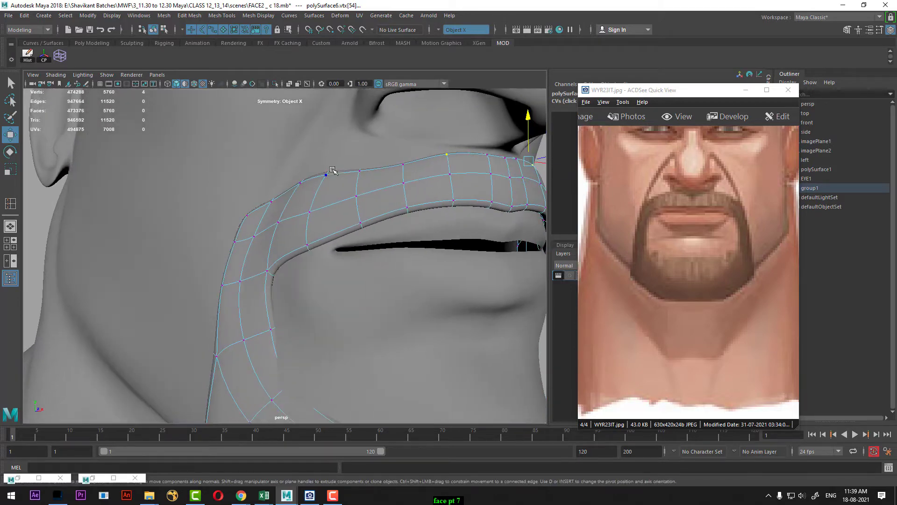
left_click_drag(334, 158, 281, 192)
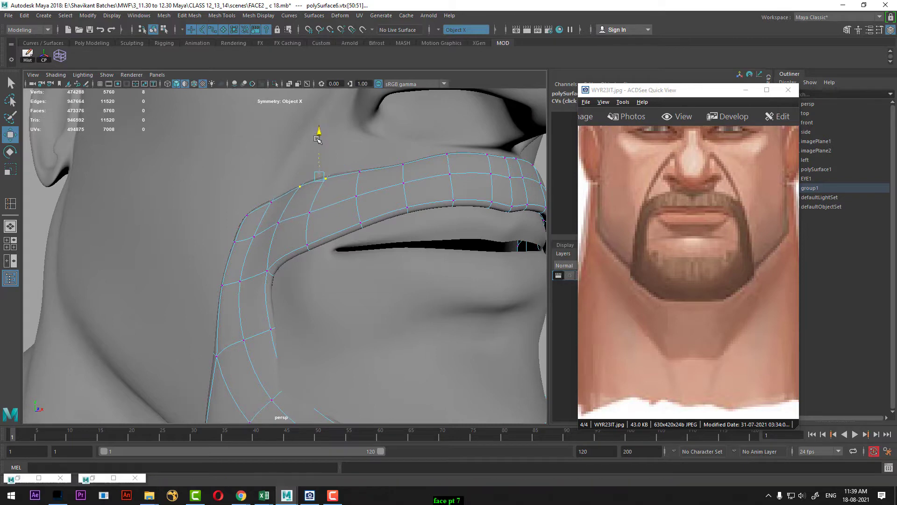
left_click_drag(319, 136, 315, 345, "alt")
scroll(327, 232, "up", 2)
left_click_drag(314, 341, 345, 334, "alt")
In the left side view, move the rear-edge vertices of the goatee's side strand backward to match the reference profile.
left_click_drag(709, 266, 647, 269)
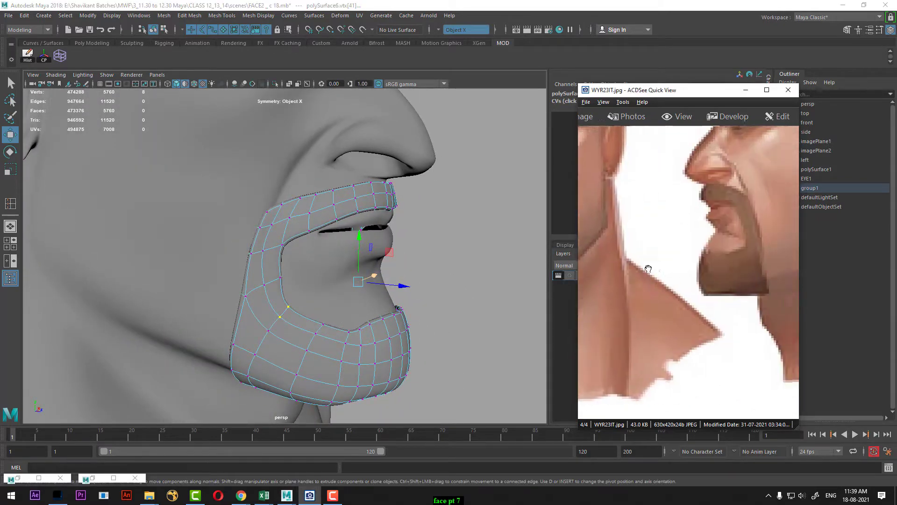
left_click_drag(359, 308, 371, 303, "alt")
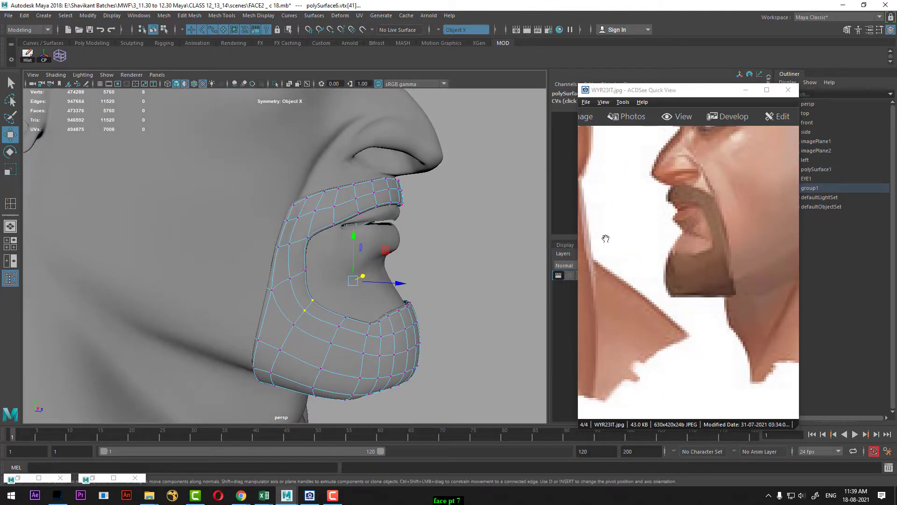
key("space")
left_click_drag(313, 293, 244, 285)
scroll(244, 286, "down", 6)
scroll(273, 294, "up", 6)
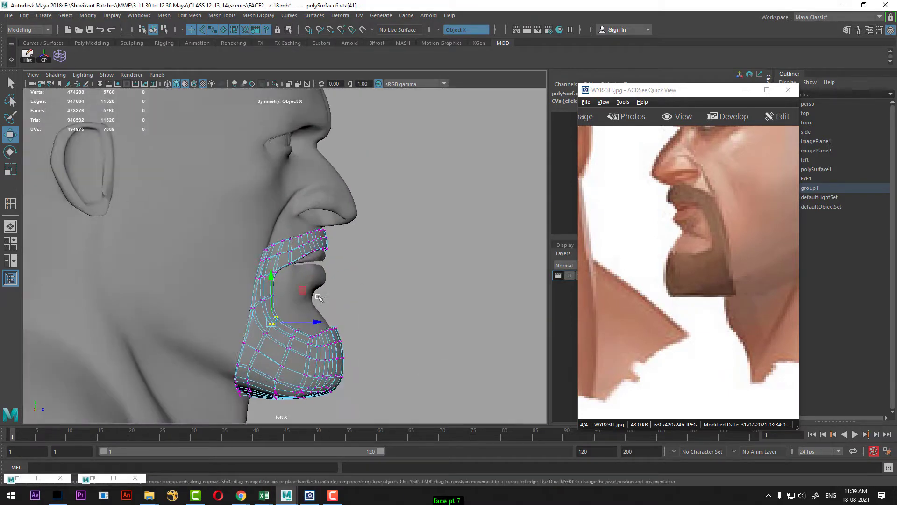
scroll(273, 295, "up", 3)
left_click_drag(218, 239, 280, 244)
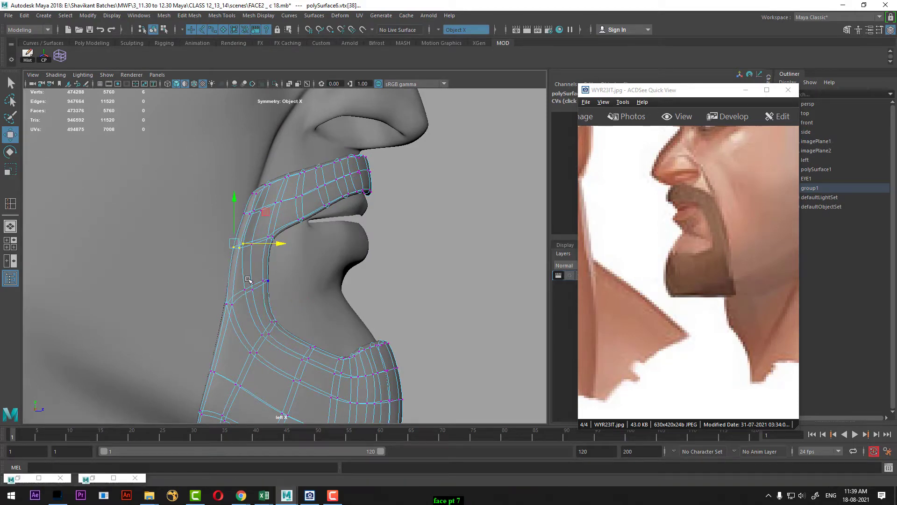
left_click_drag(210, 288, 265, 297)
middle_click_drag(265, 297, 257, 245, "alt")
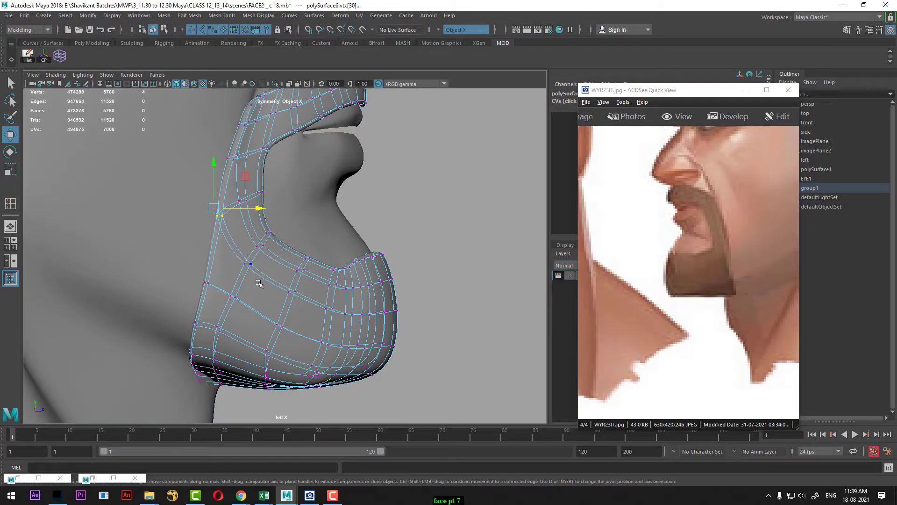
left_click_drag(181, 271, 245, 286)
middle_click_drag(330, 275, 321, 347, "alt")
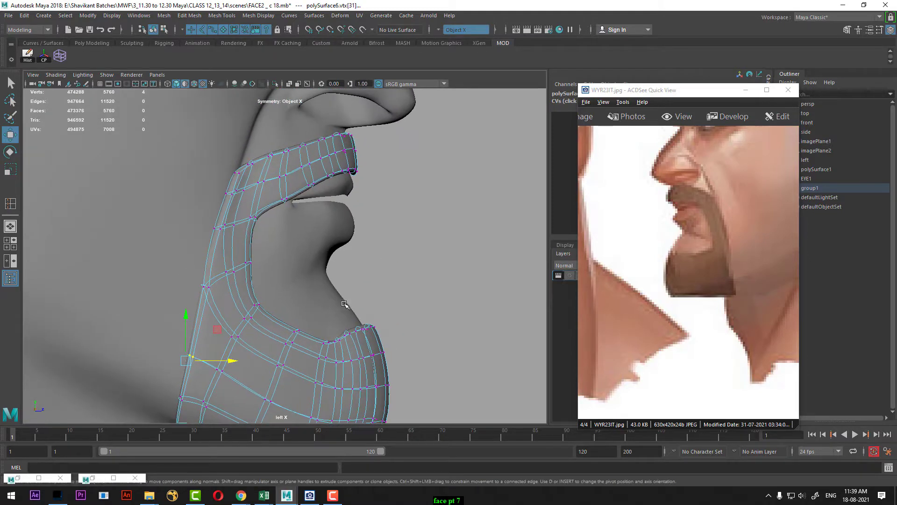
Compare the goatee in the perspective view with the front view of the reference image.
key("space")
left_click_drag(352, 307, 349, 165)
left_click_drag(346, 234, 318, 273, "alt")
scroll(263, 250, "up", 4)
left_click_drag(724, 246, 771, 239)
left_click_drag(249, 284, 268, 318, "alt")
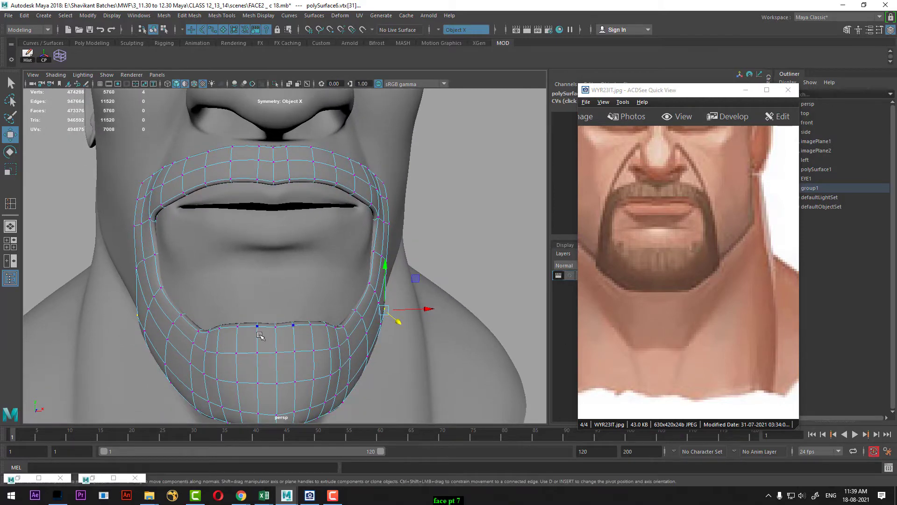
In the left side view, reposition the chin beard's upper-edge vertices, excluding the outer corner ones, using the reference profile.
key("space")
left_click_drag(328, 346, 275, 333)
middle_click_drag(416, 335, 407, 302, "alt")
left_click_drag(773, 259, 677, 245)
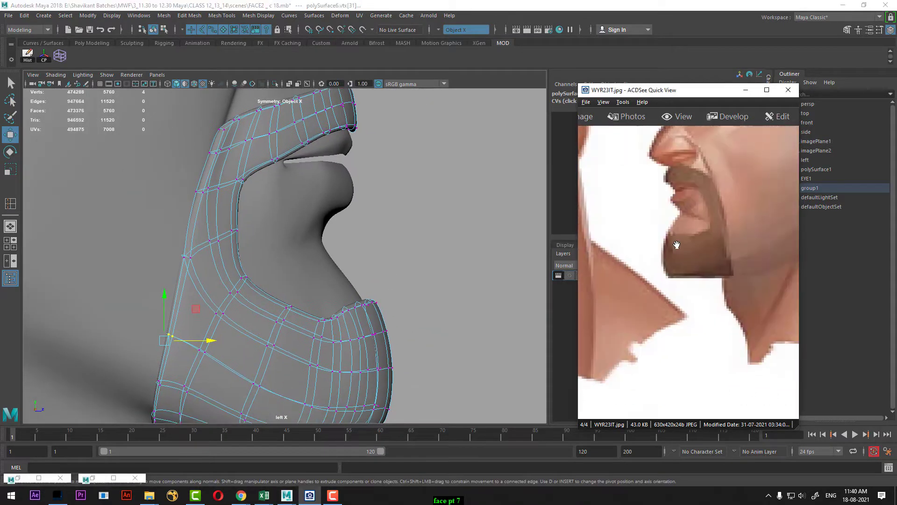
scroll(288, 301, "up", 3)
left_click_drag(435, 272, 393, 307)
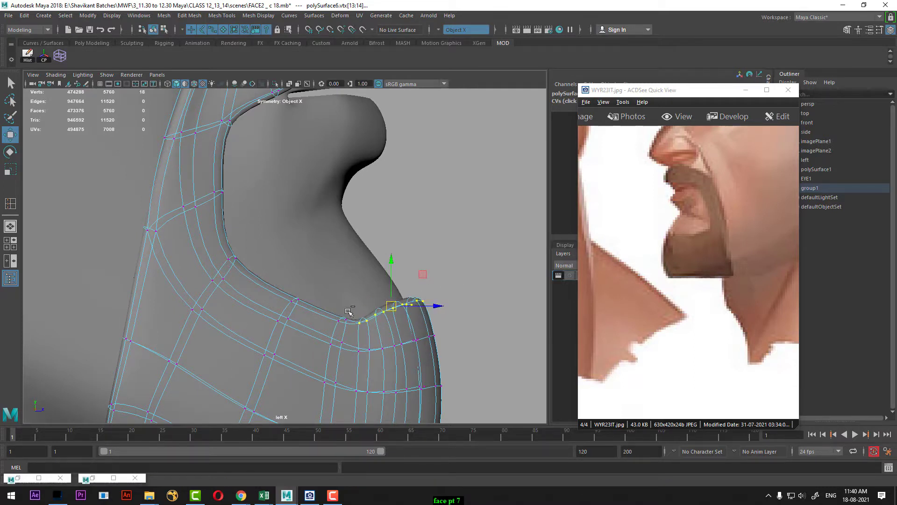
left_click_drag(348, 311, 372, 346, "ctrl")
left_click_drag(400, 300, 434, 290)
Lower the chin beard's upper-edge vertices except the centre one to level the edge, and leave vertex editing.
key("space")
left_click_drag(426, 258, 277, 357, "alt")
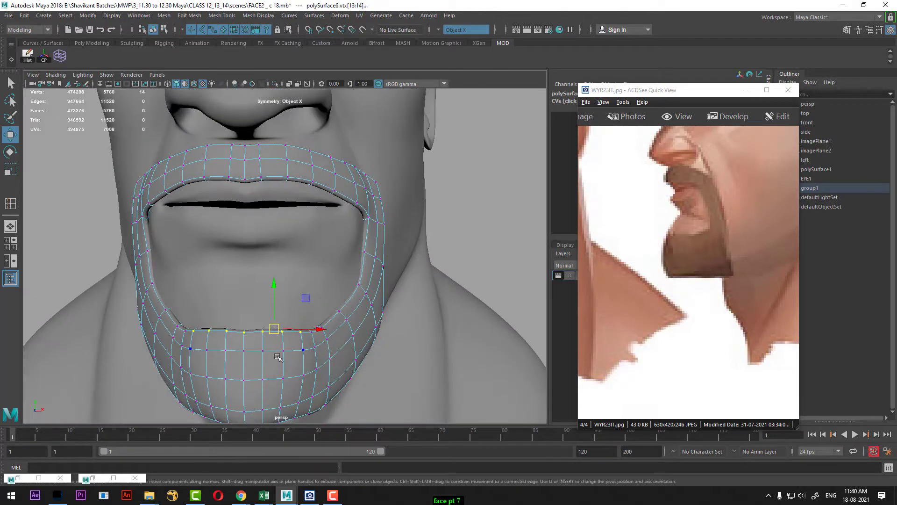
left_click_drag(218, 340, 236, 328, "alt")
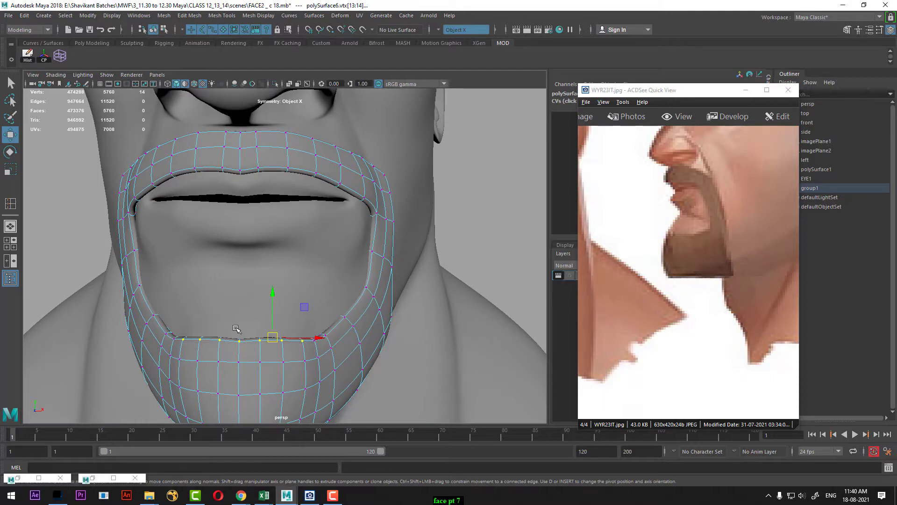
left_click(240, 341, "ctrl")
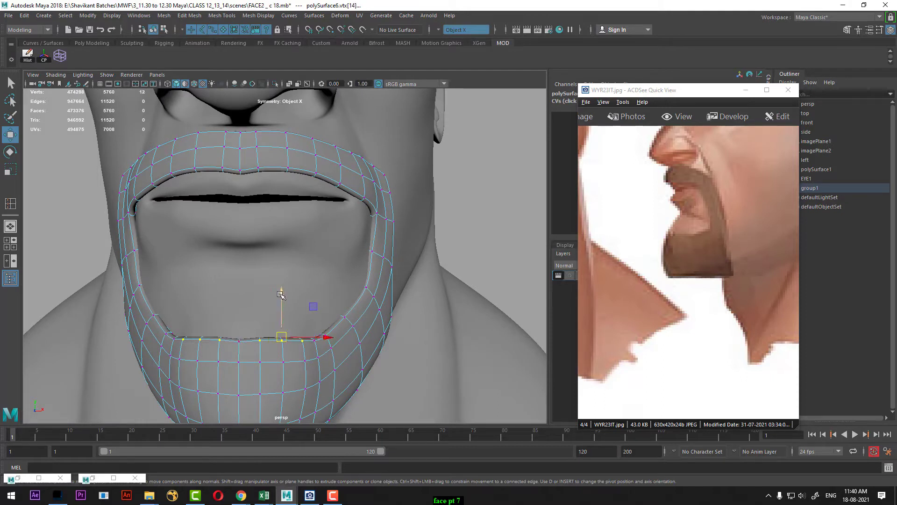
left_click_drag(282, 293, 283, 294)
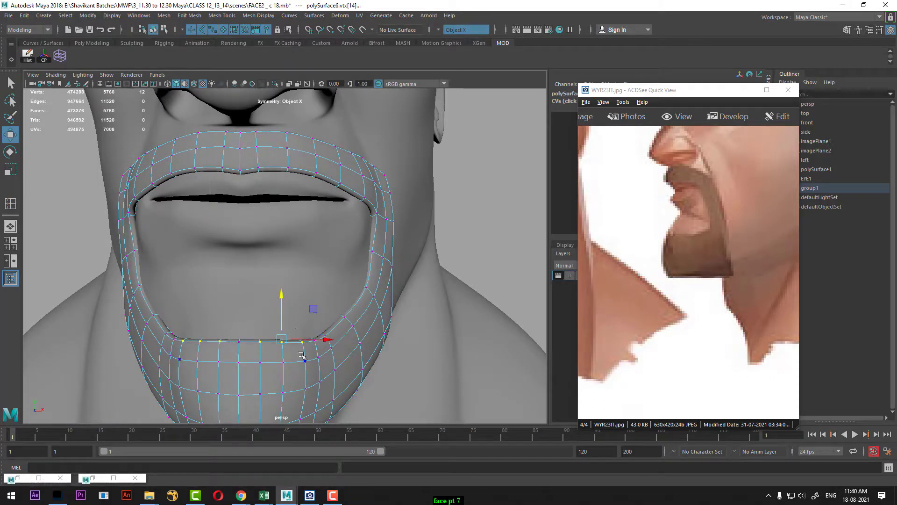
right_click_drag(405, 213, 388, 176)
left_click(486, 221)
scroll(467, 227, "down", 5)
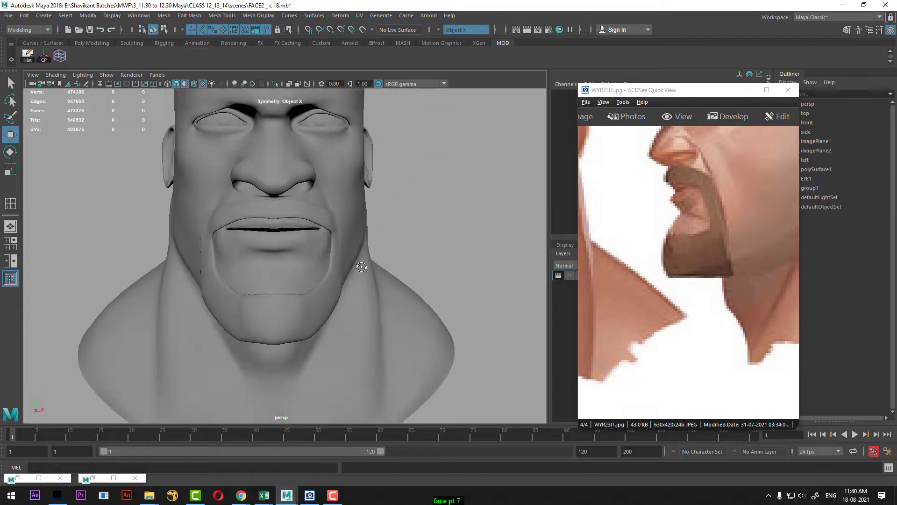
Examine the reshaped goatee on the head from several angles against the front view of the reference image.
left_click_drag(362, 263, 407, 308, "alt")
scroll(406, 308, "up", 4)
scroll(348, 327, "down", 5)
left_click_drag(275, 309, 201, 299, "alt")
scroll(201, 299, "up", 2)
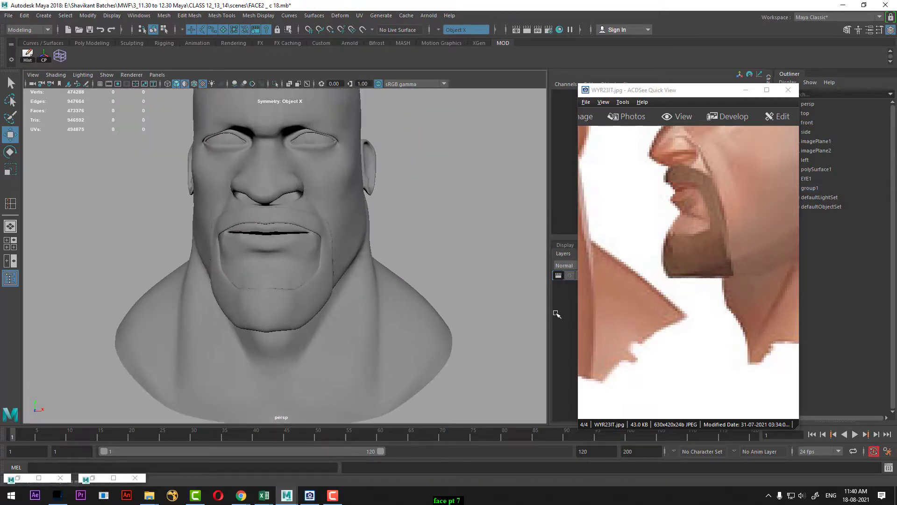
left_click_drag(713, 250, 825, 232)
left_click_drag(707, 246, 785, 242)
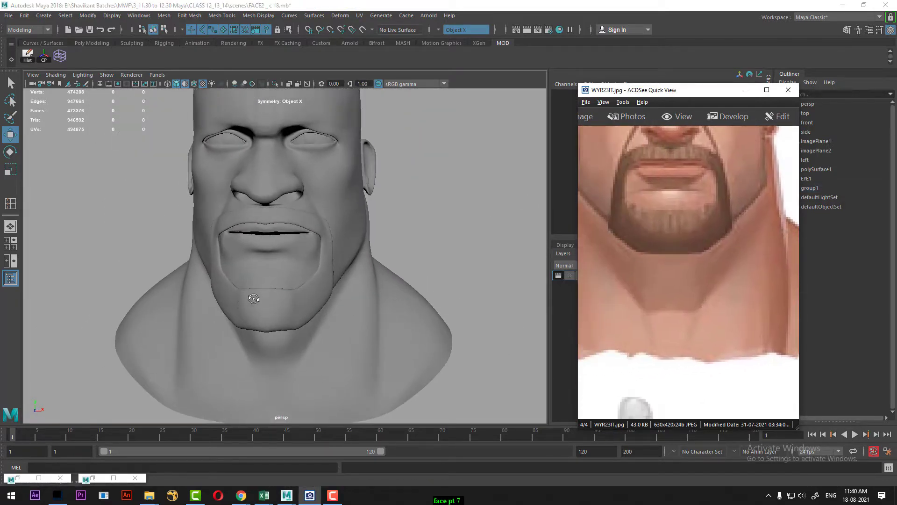
scroll(249, 294, "up", 4)
left_click_drag(249, 294, 386, 269, "alt")
left_click(262, 302)
left_click(422, 225)
middle_click_drag(422, 224, 416, 275, "alt")
scroll(415, 274, "up", 2)
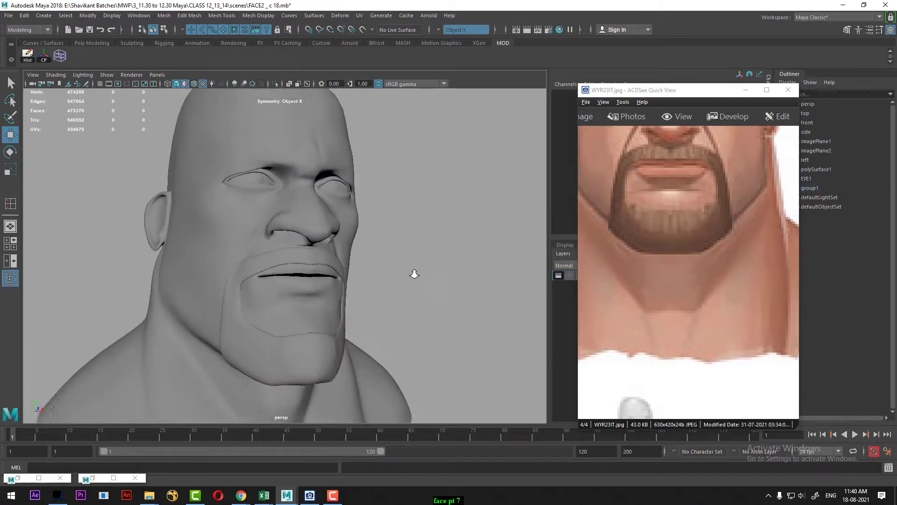
Compare the model's eyes, nose and forehead with the reference face from close up and different angles.
left_click_drag(744, 211, 750, 301)
left_click_drag(391, 300, 439, 276, "alt")
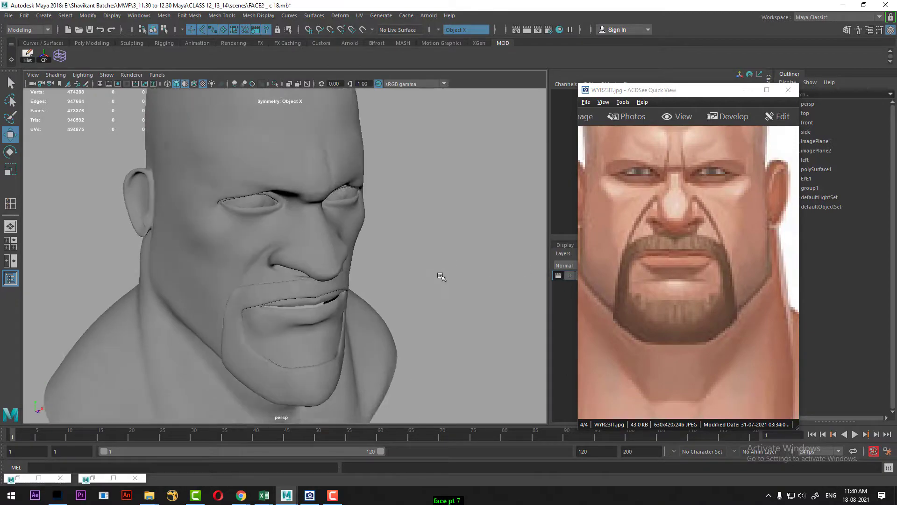
scroll(343, 276, "up", 4)
left_click(361, 261)
left_click_drag(361, 261, 436, 275, "alt")
left_click(513, 220)
left_click_drag(513, 220, 467, 232, "alt")
middle_click_drag(467, 232, 517, 294, "alt")
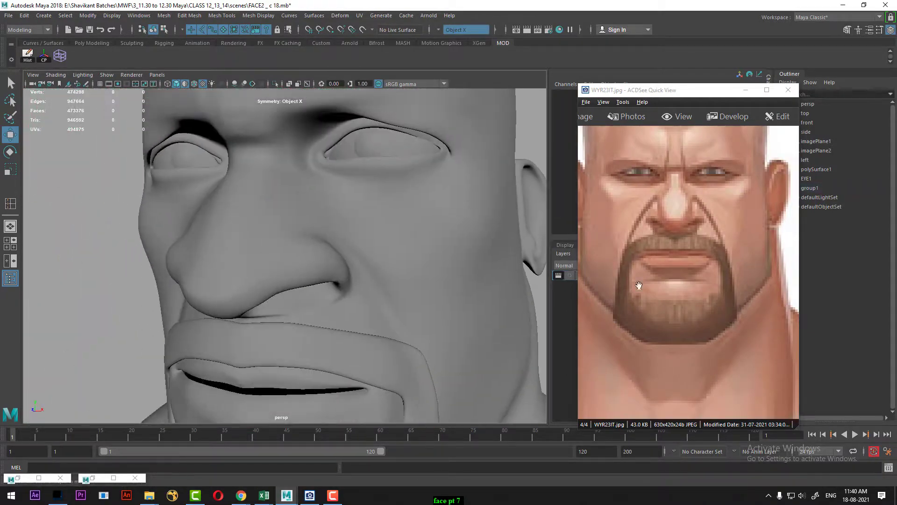
left_click_drag(716, 230, 733, 258)
left_click_drag(327, 229, 374, 212, "alt")
scroll(375, 212, "down", 2)
middle_click_drag(374, 212, 360, 262, "alt")
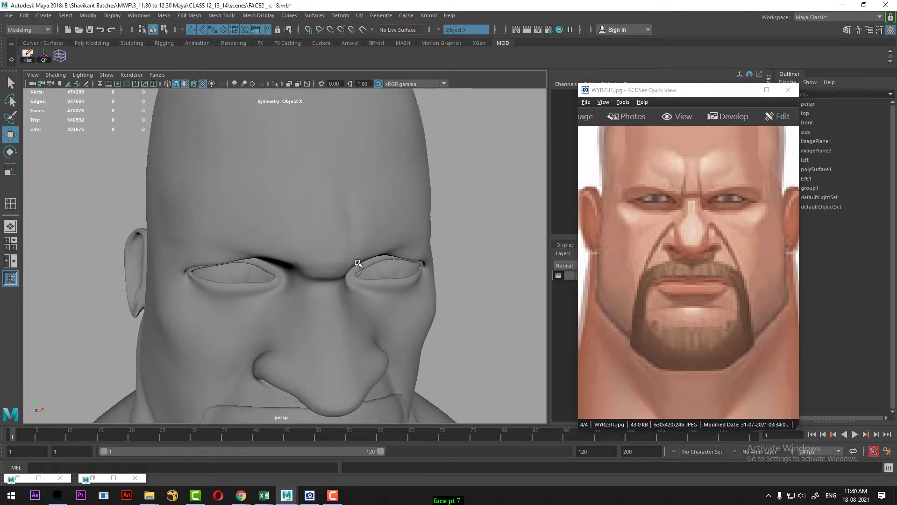
Shift the reference image window aside and examine the head's forehead and brow from different angles.
left_click_drag(360, 262, 408, 204, "alt")
scroll(317, 292, "down", 1)
left_click(321, 225)
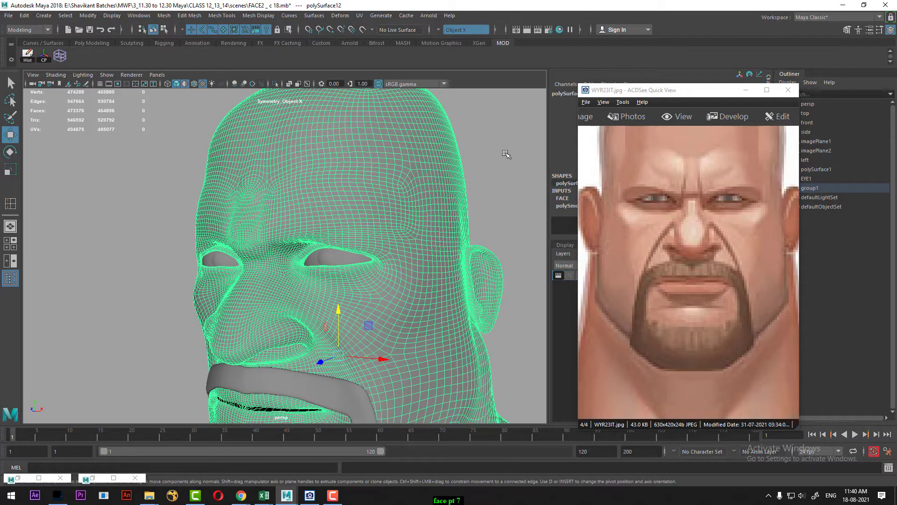
left_click_drag(626, 91, 671, 91)
left_click_drag(428, 175, 475, 164, "alt")
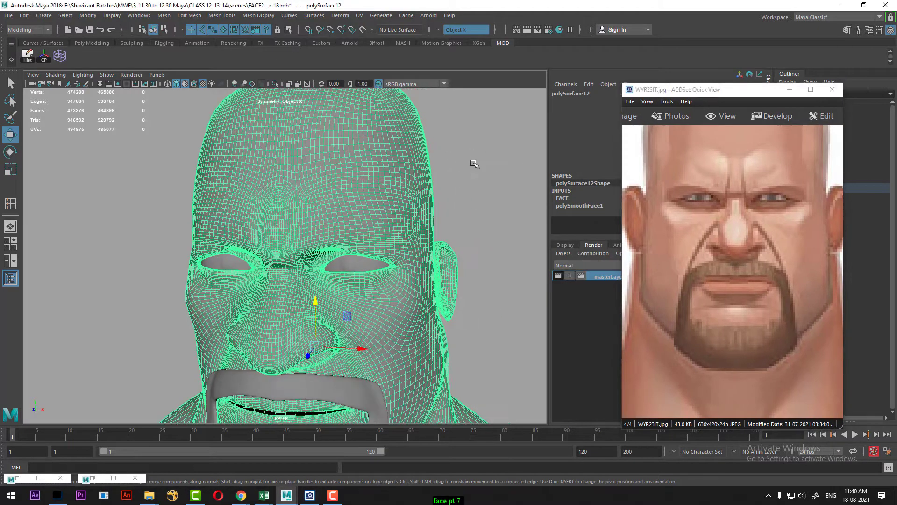
left_click(475, 164)
left_click_drag(332, 208, 362, 209, "alt")
left_click(354, 196)
left_click(416, 199)
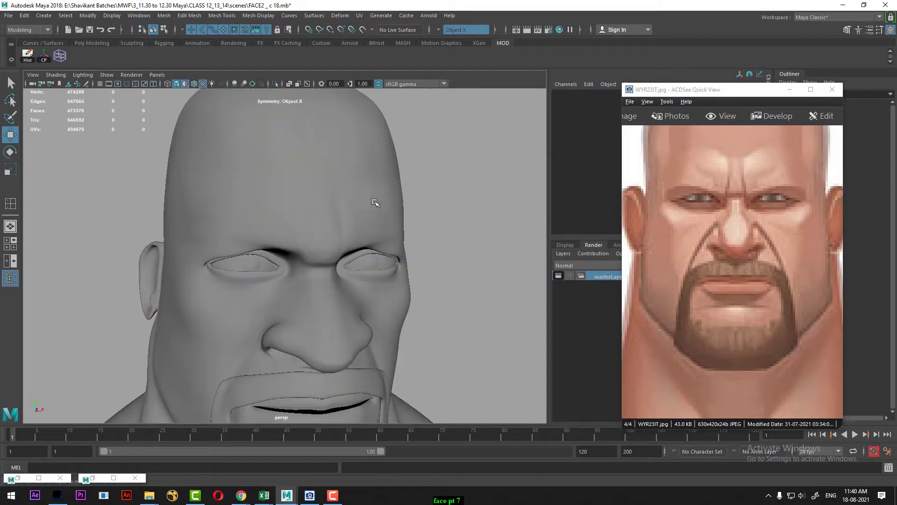
Select the head mesh and activate the Sculpt Tool with the Sculpt brush.
left_click(344, 208)
left_click(453, 186)
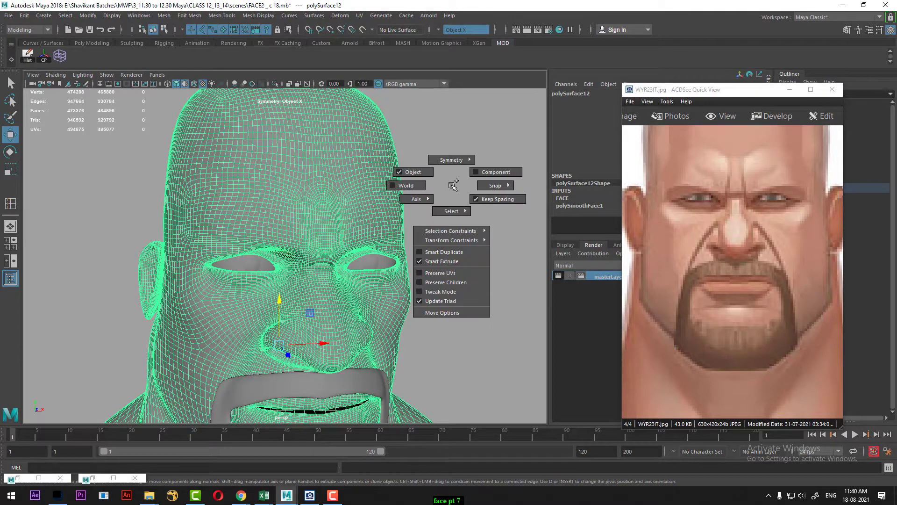
left_click(492, 161)
right_click(471, 144)
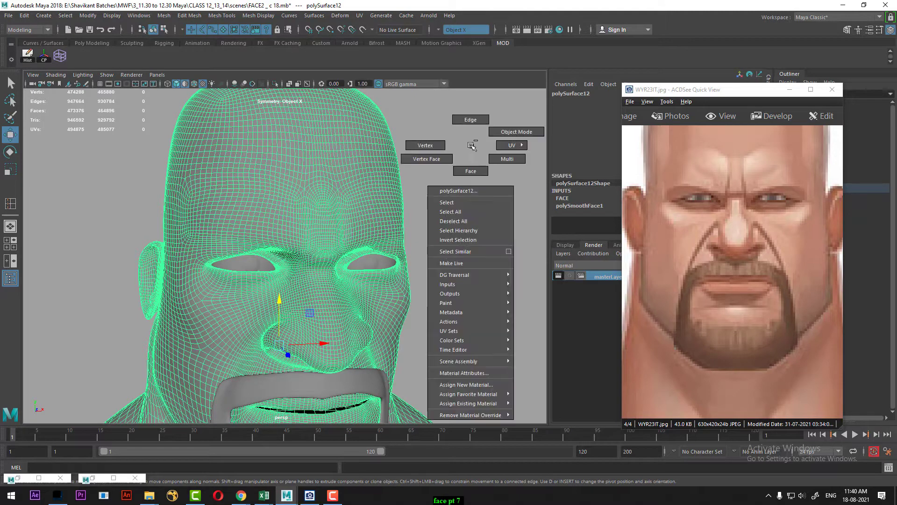
left_click(471, 144)
left_click(361, 178)
right_click(440, 161, "shift")
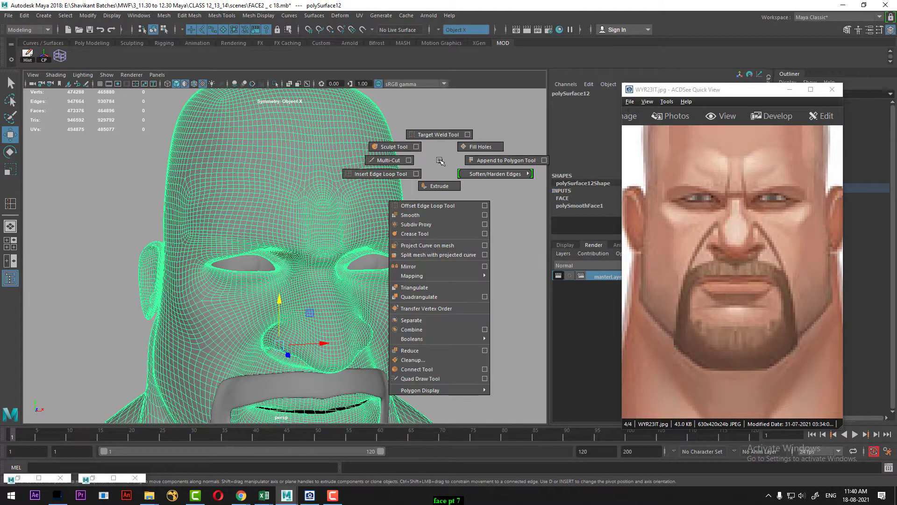
right_click_drag(440, 161, 394, 146)
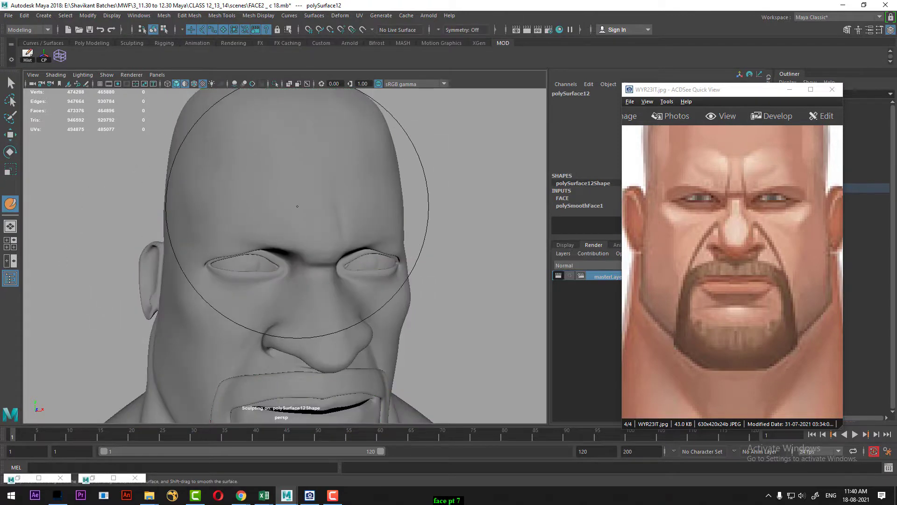
right_click(445, 193, "shift")
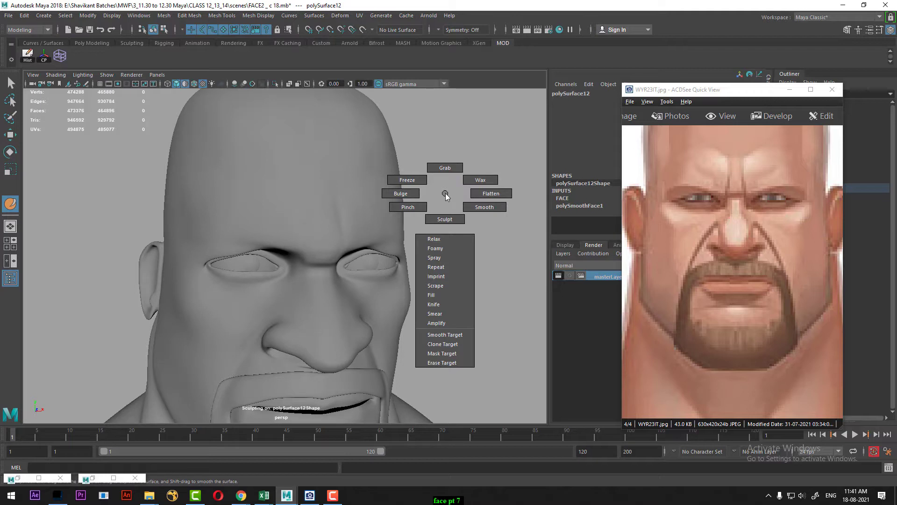
left_click(445, 218)
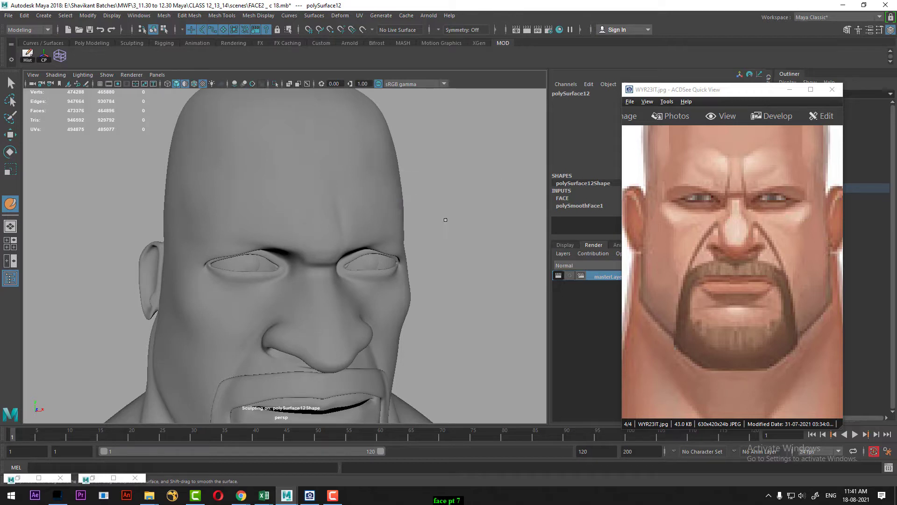
Minimize the reference image and open the Sculpt Tool settings to set the symmetry to Object X.
left_click(793, 89)
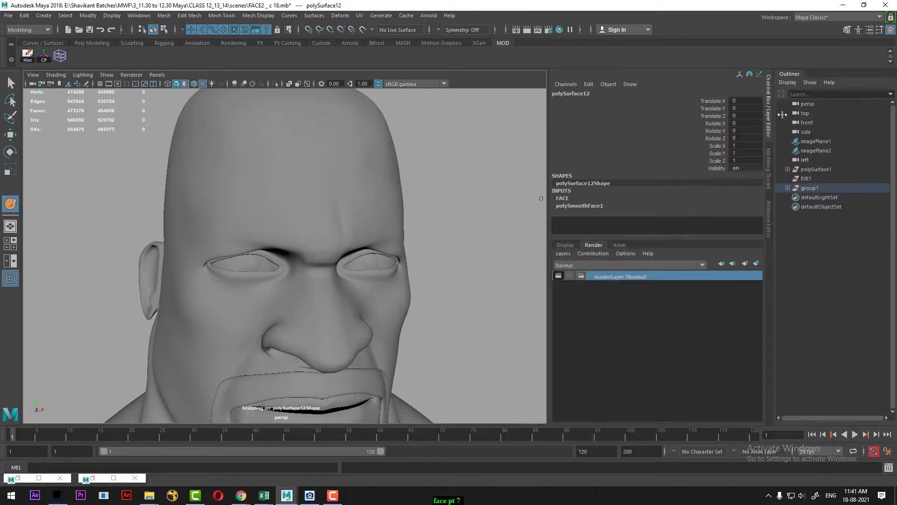
left_click(880, 29)
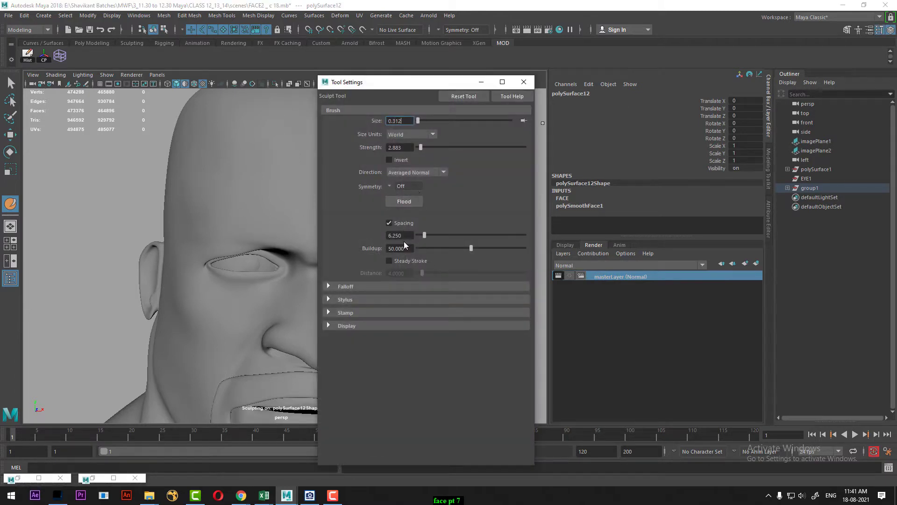
left_click(365, 286)
left_click(370, 287)
left_click(390, 186)
left_click(410, 196)
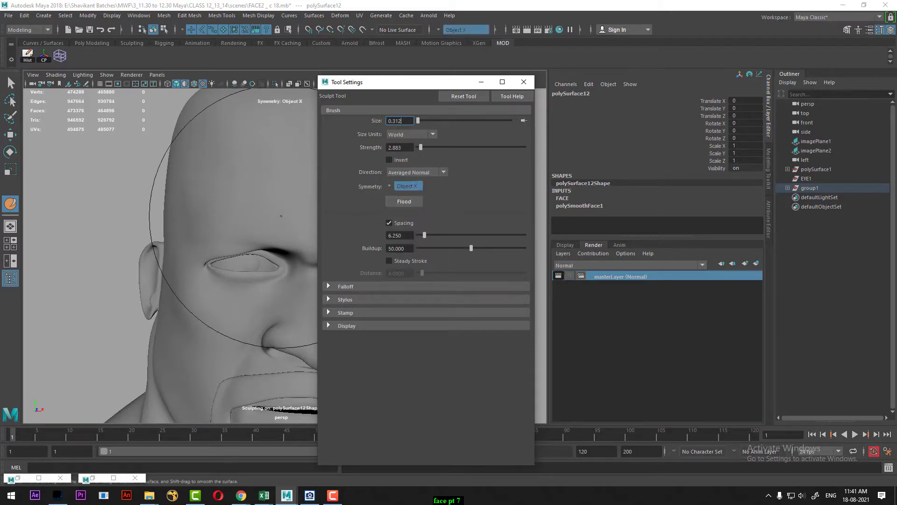
left_click_drag(463, 82, 826, 58)
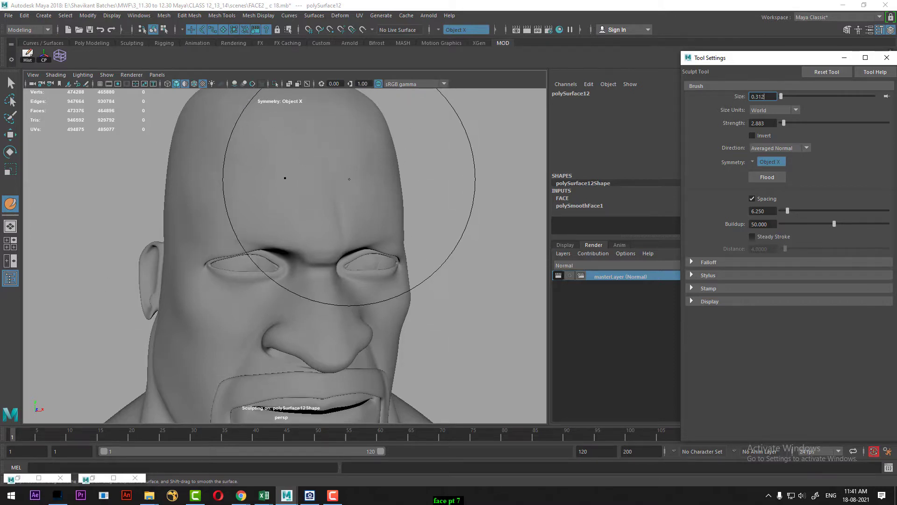
Make a test sculpt stroke on the middle of the forehead and undo it.
left_click(328, 194)
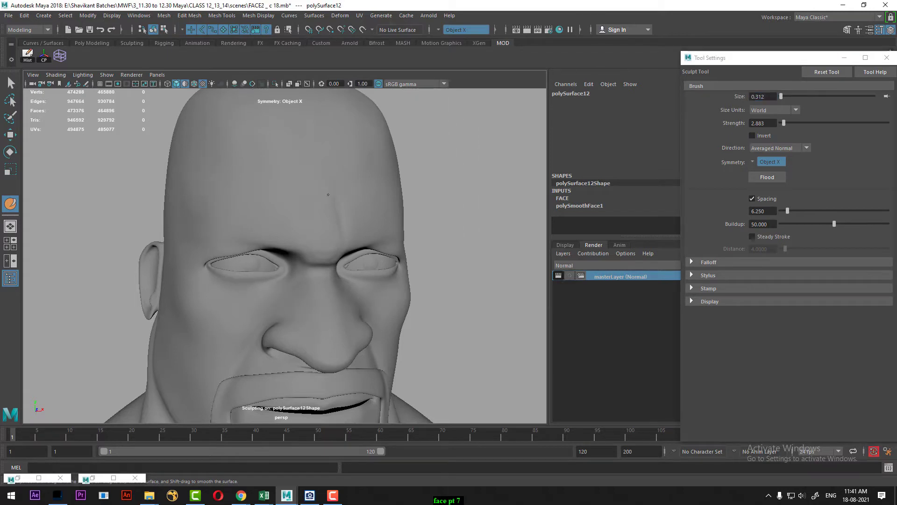
left_click(328, 194)
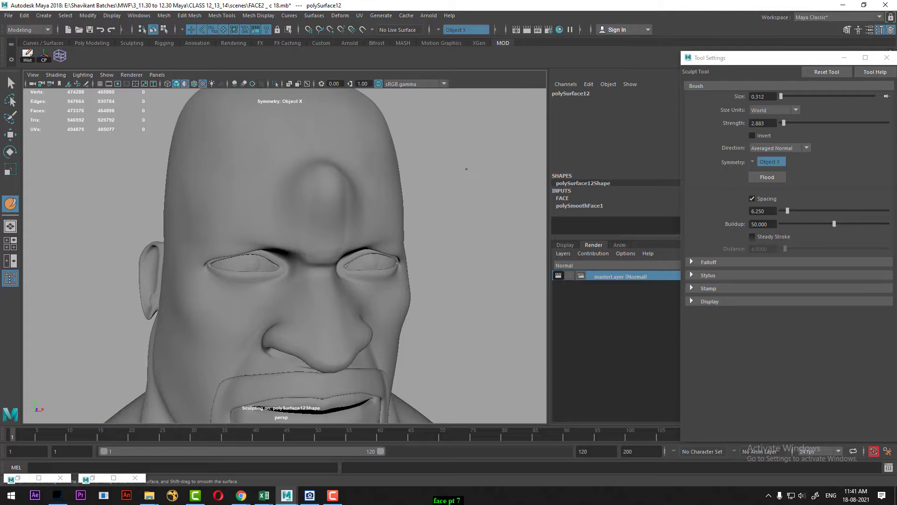
key("ctrl+z")
mouse_move(446, 171)
left_mouse_down("alt")
mouse_move(455, 172)
mouse_move(440, 193)
left_mouse_up("alt")
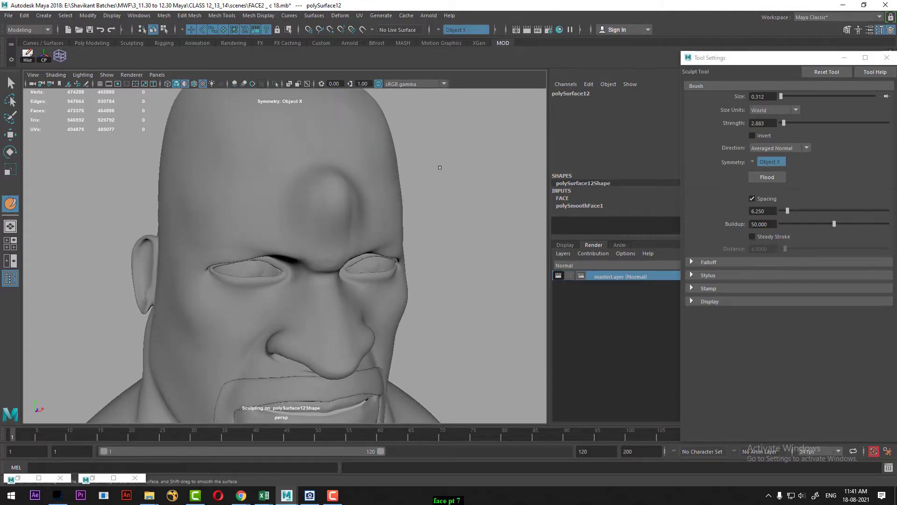
left_click_drag(417, 204, 472, 173, "alt")
key("ctrl+z")
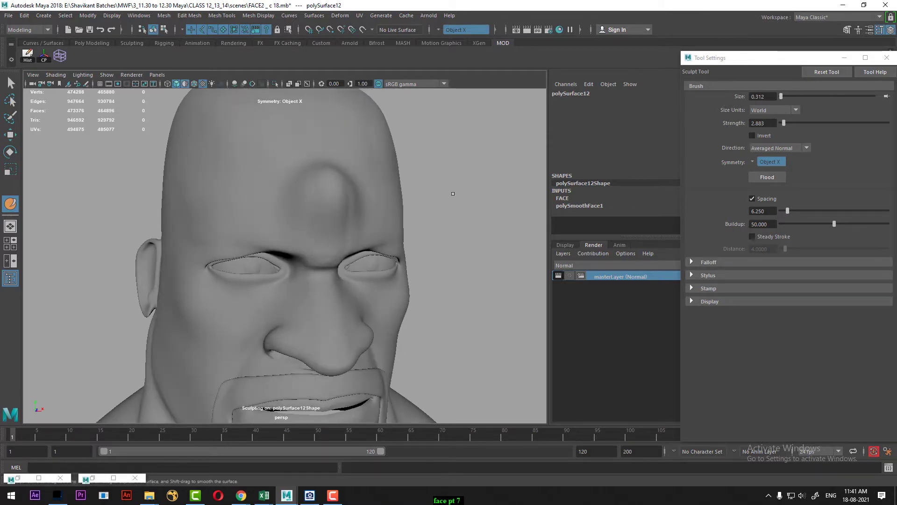
Reduce the sculpt brush size to 0.059 and bring back the reference image with its forehead in view.
mouse_move(475, 201)
left_mouse_down("alt")
mouse_move(433, 199)
mouse_move(477, 200)
left_mouse_up("alt")
mouse_move(298, 231)
left_mouse_down()
mouse_move(270, 198)
mouse_move(302, 214)
mouse_move(302, 201)
mouse_move(297, 222)
left_mouse_up()
left_click(309, 495)
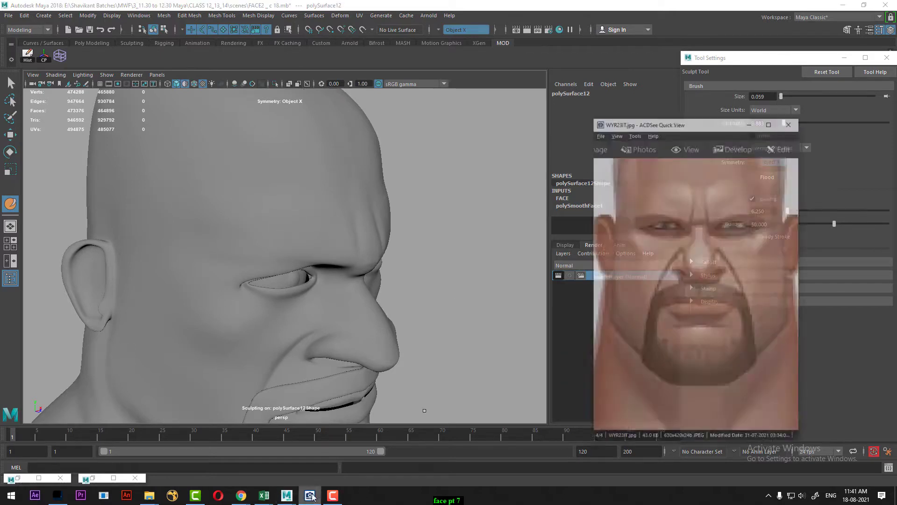
left_click_drag(782, 244, 785, 272)
left_click(407, 265)
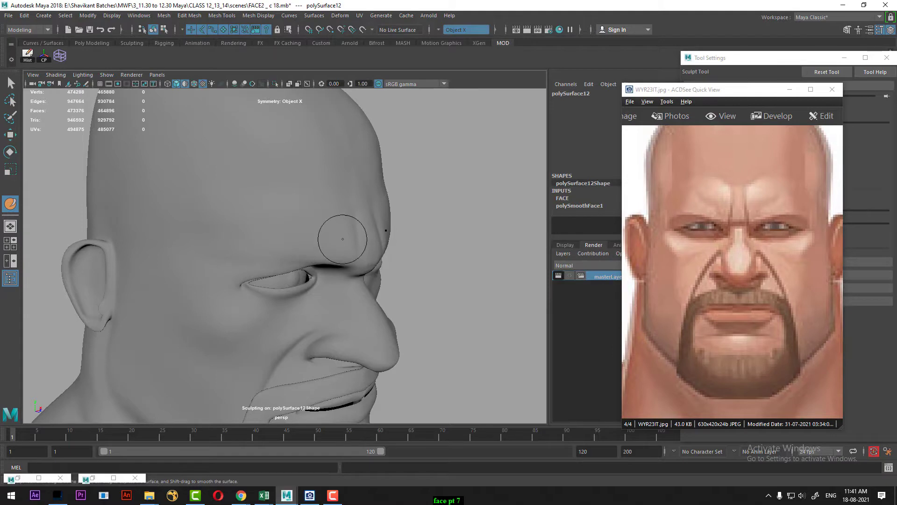
Move the reference image clear of the brush settings and set the sculpt brush strength to 0.1.
mouse_move(364, 308)
left_mouse_down("alt")
mouse_move(457, 200)
mouse_move(464, 221)
mouse_move(433, 238)
left_mouse_up("alt")
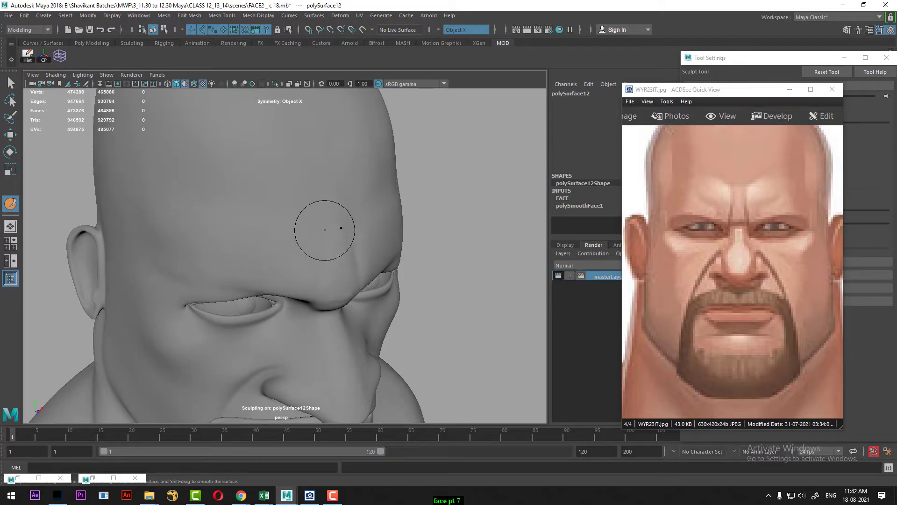
key("m")
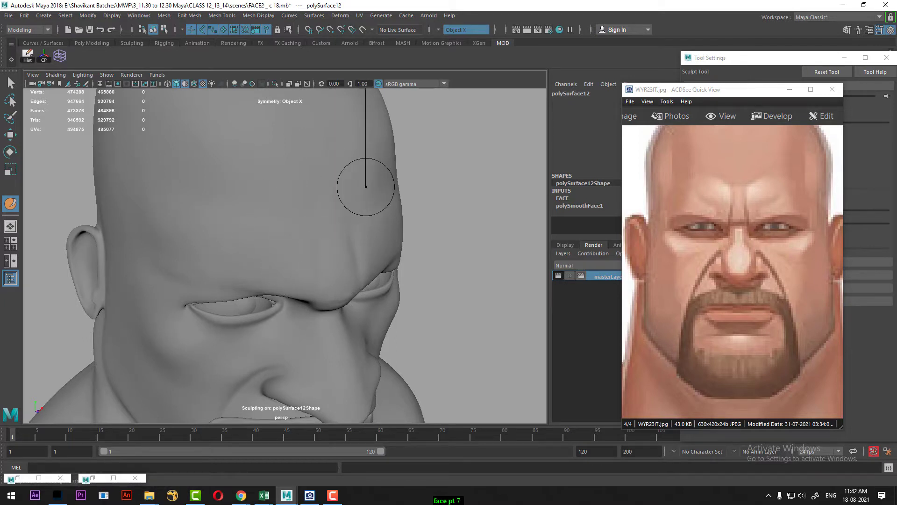
key("m")
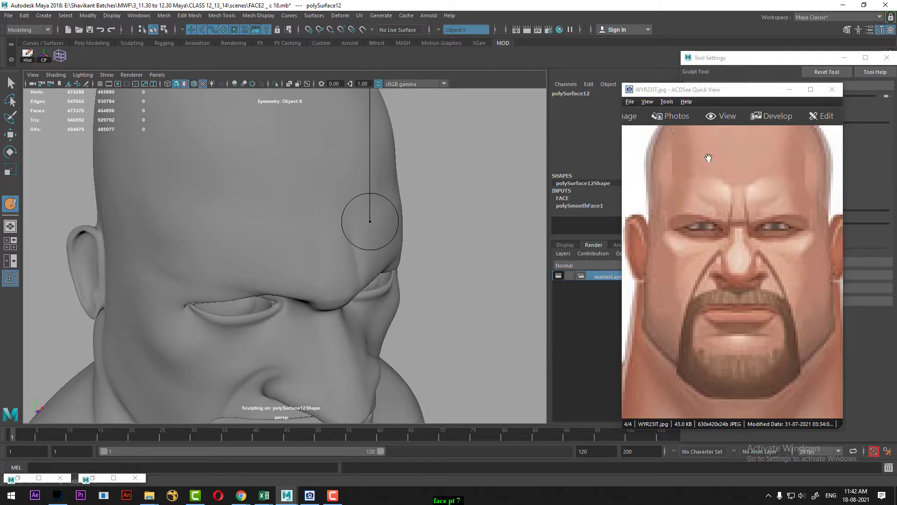
left_click_drag(764, 90, 741, 292)
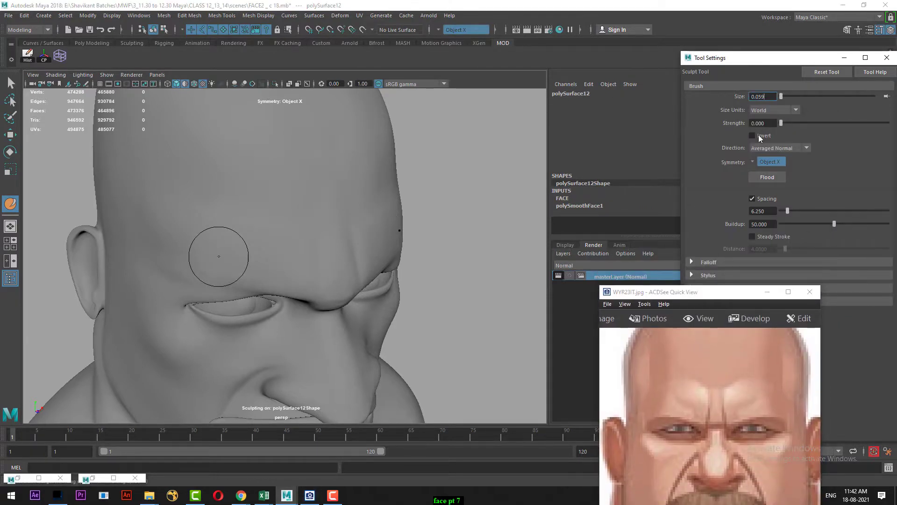
left_click(339, 249)
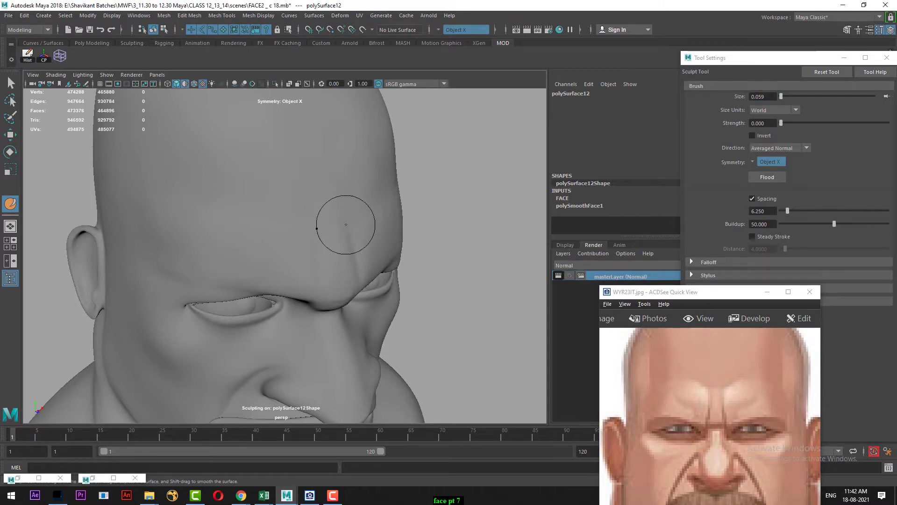
left_click_drag(768, 123, 706, 123)
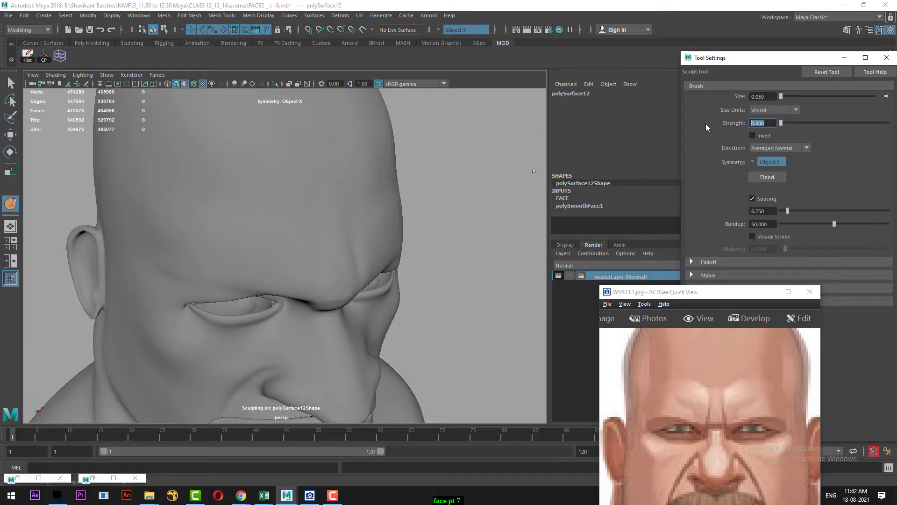
type(".1")
key("Return")
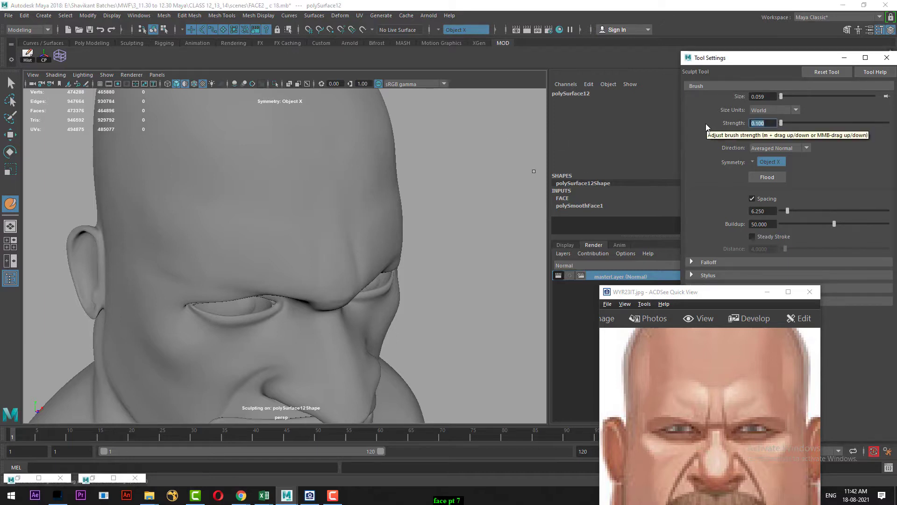
Lower the brush strength to 0.010 and sculpt the vertical frown creases on the forehead above the nose.
left_click_drag(338, 265, 337, 264, "alt")
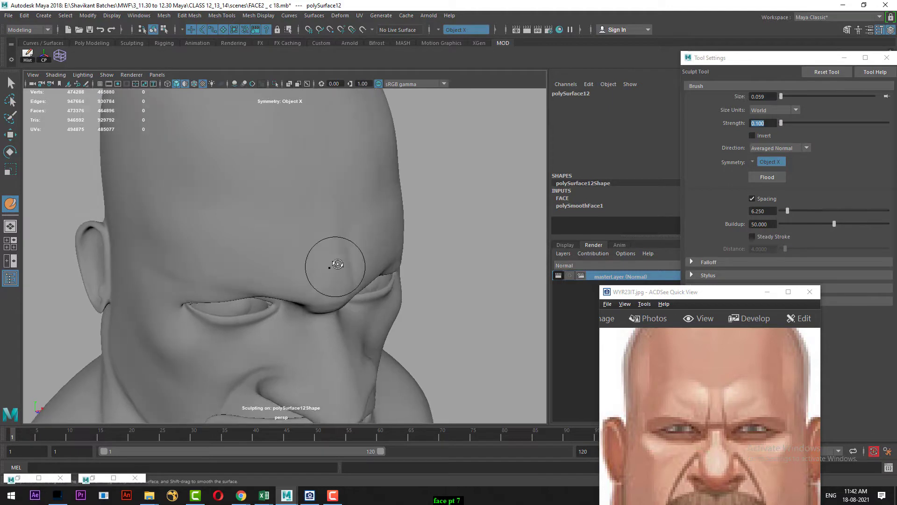
key("m")
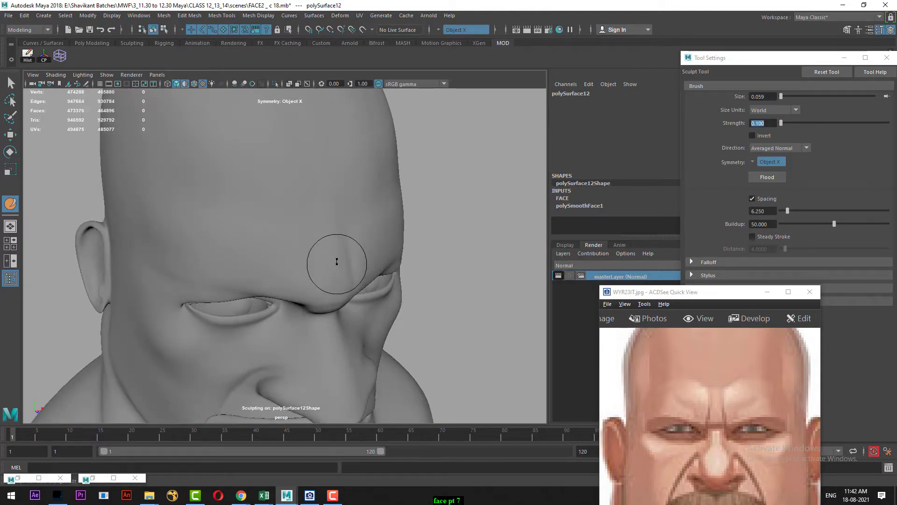
mouse_move(336, 262)
left_mouse_down()
mouse_move(396, 236)
mouse_move(440, 190)
mouse_move(440, 177)
left_mouse_up()
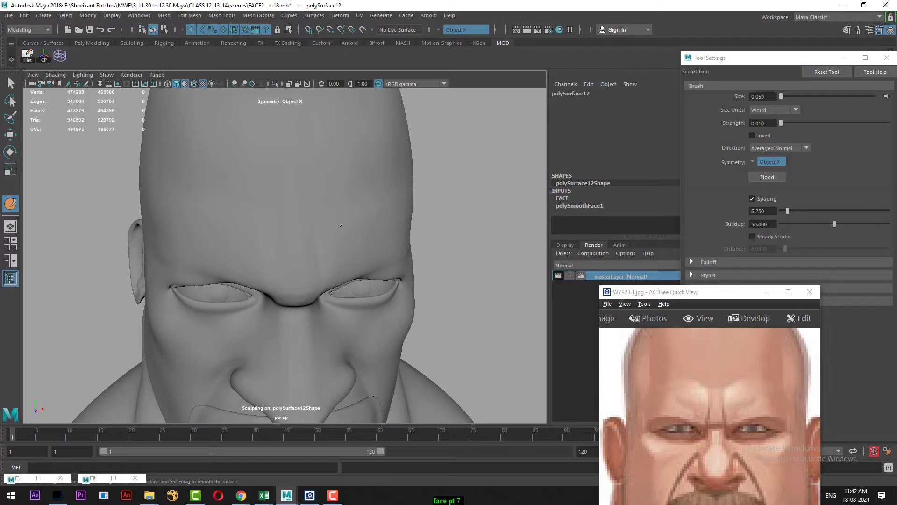
mouse_move(511, 206)
left_mouse_down("alt")
mouse_move(420, 206)
mouse_move(476, 198)
mouse_move(495, 216)
mouse_move(519, 212)
mouse_move(505, 213)
left_mouse_up("alt")
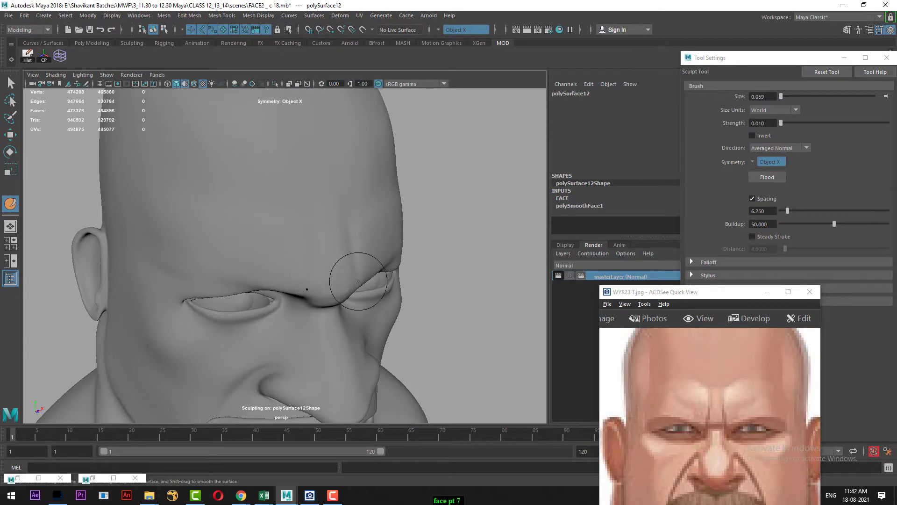
mouse_move(350, 220)
left_mouse_down("alt")
mouse_move(266, 232)
mouse_move(311, 231)
mouse_move(317, 217)
left_mouse_up("alt")
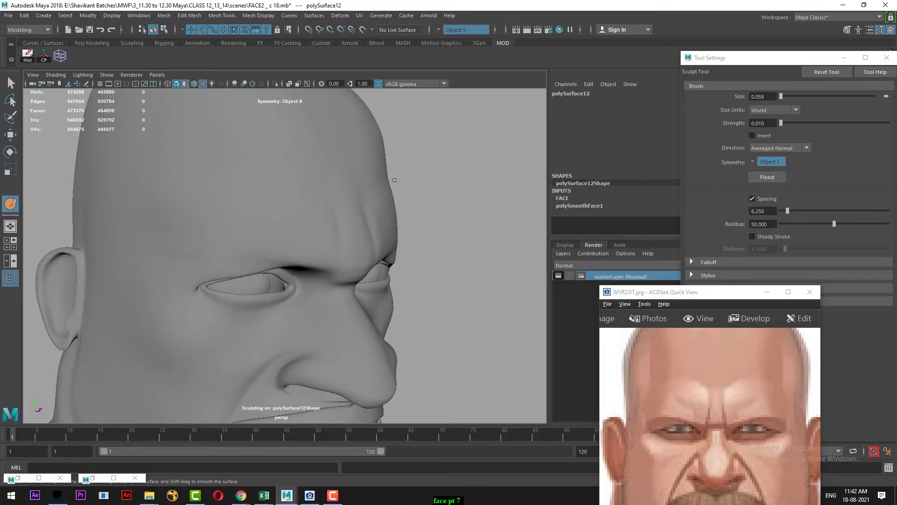
mouse_move(394, 180)
left_mouse_down("alt")
mouse_move(410, 186)
mouse_move(405, 192)
left_mouse_up("alt")
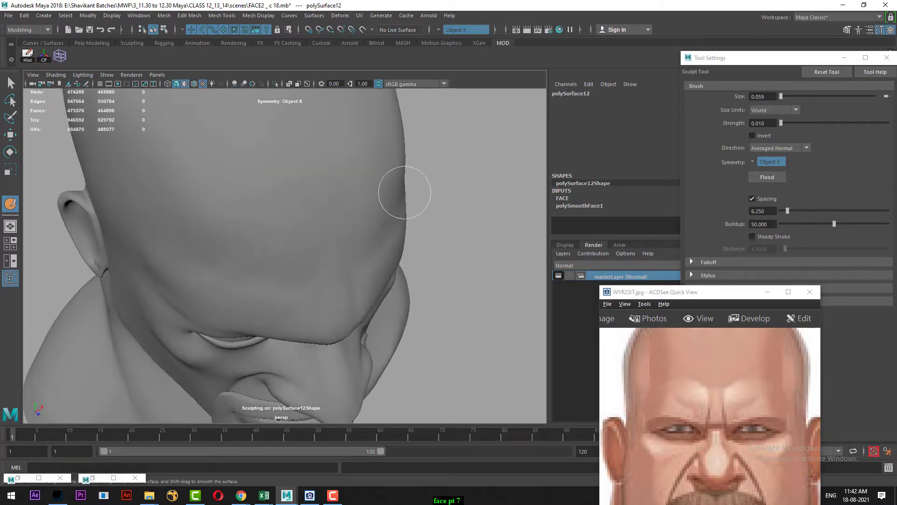
left_click_drag(441, 220, 381, 186, "alt")
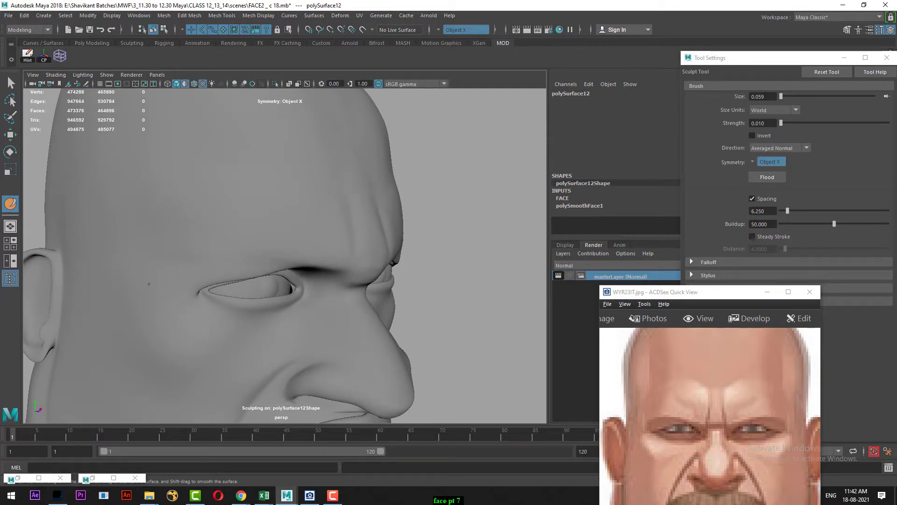
Undo the last sculpt stroke on the brow and reduce the brush size to 0.022.
mouse_move(240, 199)
left_mouse_down("alt")
mouse_move(461, 204)
mouse_move(416, 215)
mouse_move(427, 206)
left_mouse_up("alt")
key("ctrl+z")
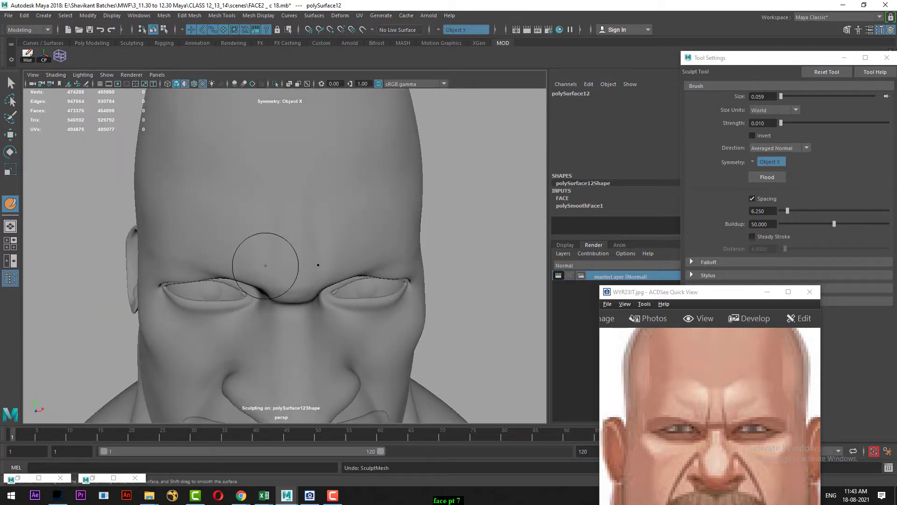
key("b")
left_click_drag(257, 255, 237, 256)
mouse_move(416, 244)
left_mouse_down("alt")
mouse_move(452, 229)
mouse_move(254, 259)
left_mouse_up("alt")
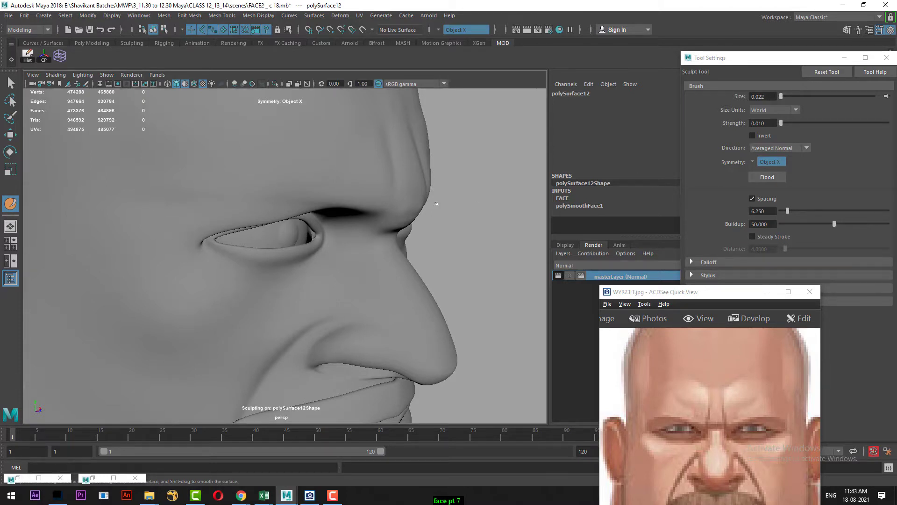
Reduce the sculpt brush size to 0.013 and bring the whole face into a front view.
left_click_drag(437, 204, 475, 169, "alt")
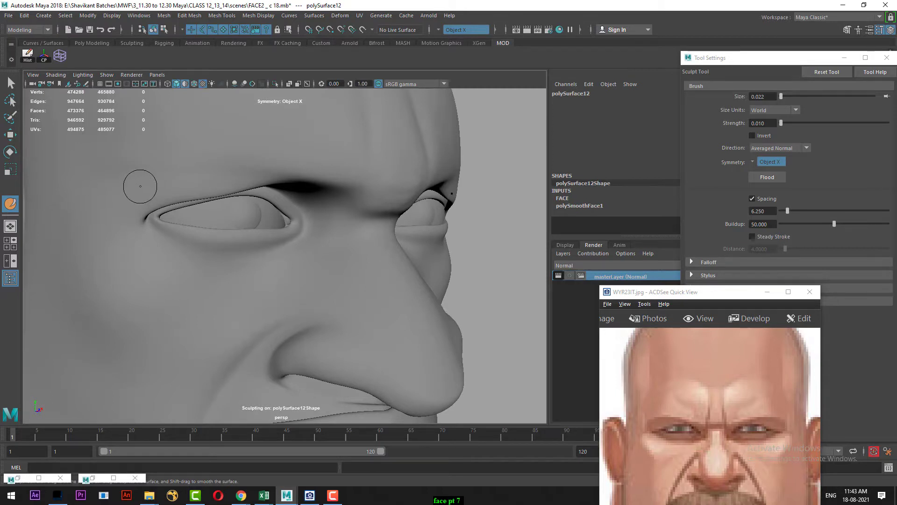
left_click_drag(139, 185, 101, 212)
mouse_move(503, 131)
left_mouse_down("alt")
mouse_move(483, 120)
mouse_move(514, 136)
mouse_move(437, 128)
mouse_move(449, 131)
mouse_move(454, 154)
left_mouse_up("alt")
right_click_drag(455, 154, 404, 109, "alt")
left_click_drag(404, 109, 275, 244, "alt")
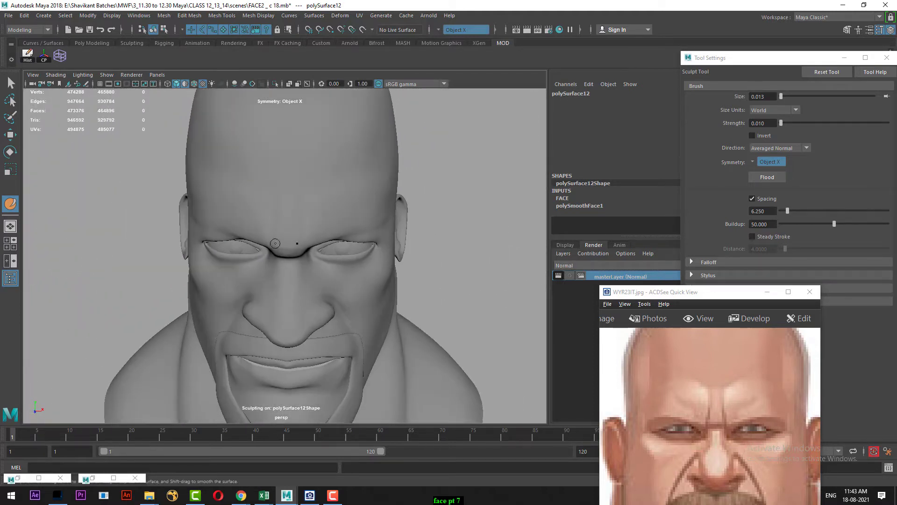
Activate the Sculpt Geometry Tool on the head and reduce its upper brush radius to 0.0383.
left_click(311, 15)
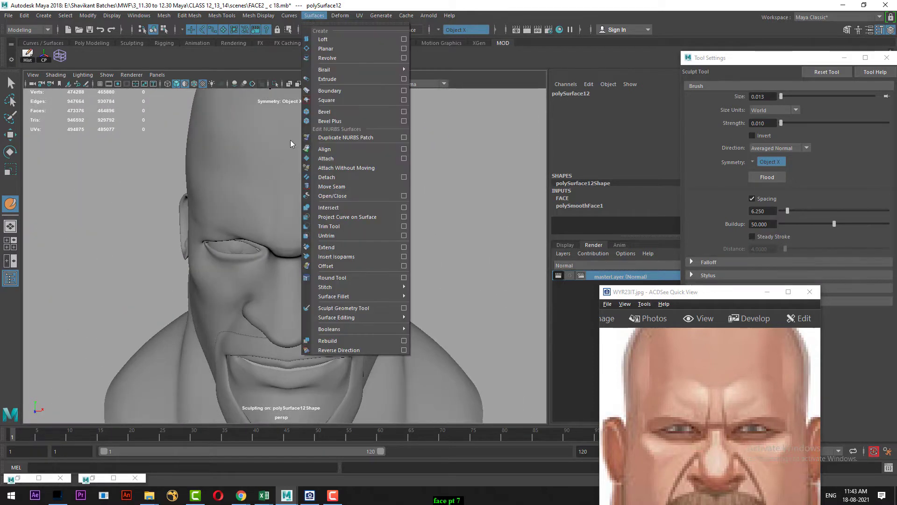
left_click(321, 308)
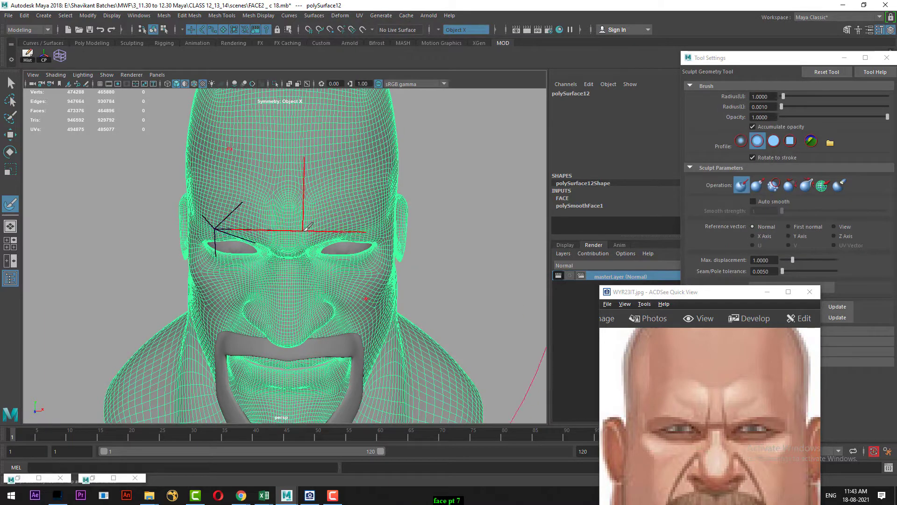
mouse_move(269, 220)
left_mouse_down()
mouse_move(260, 220)
mouse_move(288, 206)
mouse_move(170, 220)
mouse_move(249, 213)
mouse_move(228, 218)
left_mouse_up()
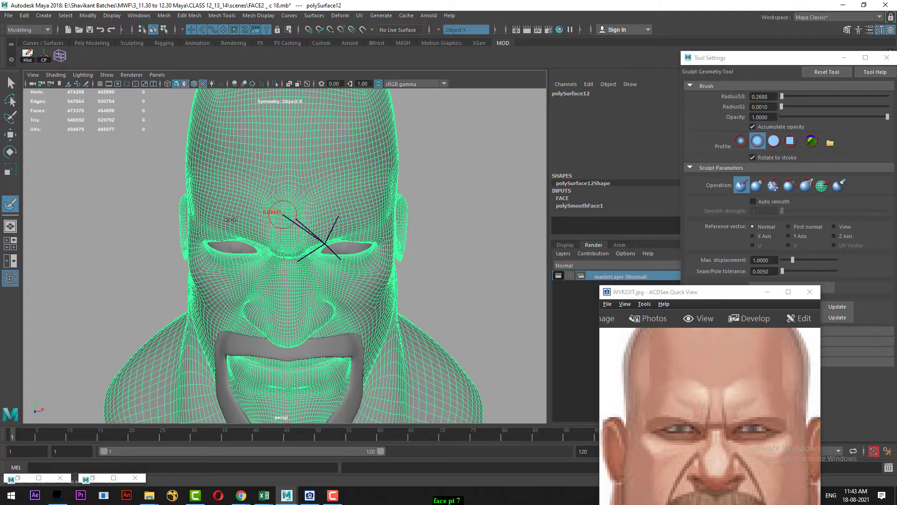
left_click_drag(291, 210, 165, 245)
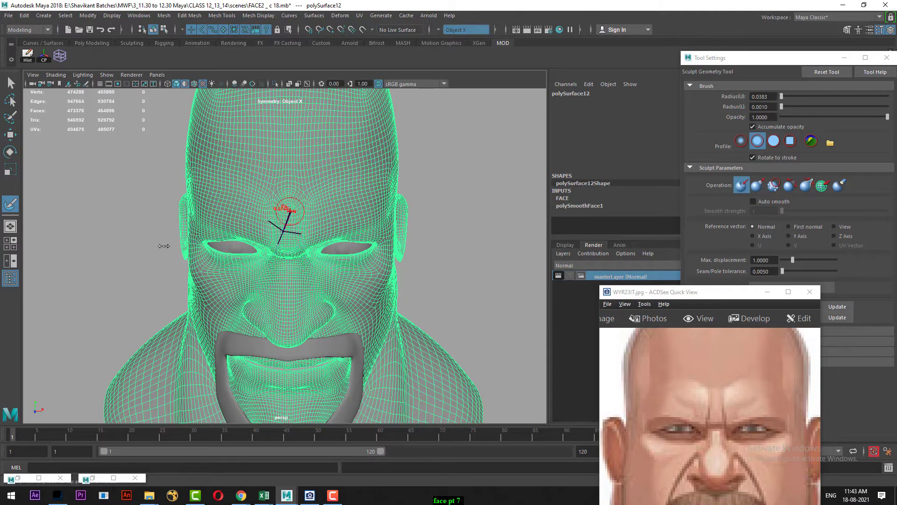
Lower the Sculpt Geometry brush's maximum displacement to 0.0199.
left_click_drag(292, 218, 208, 238)
left_click_drag(338, 206, 437, 164, "alt")
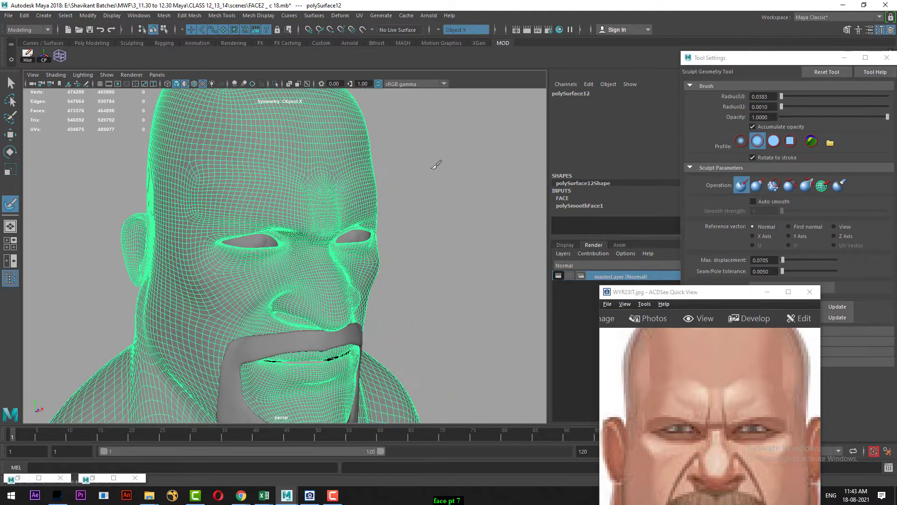
left_click_drag(365, 213, 316, 201, "alt")
left_click_drag(436, 188, 442, 217, "alt")
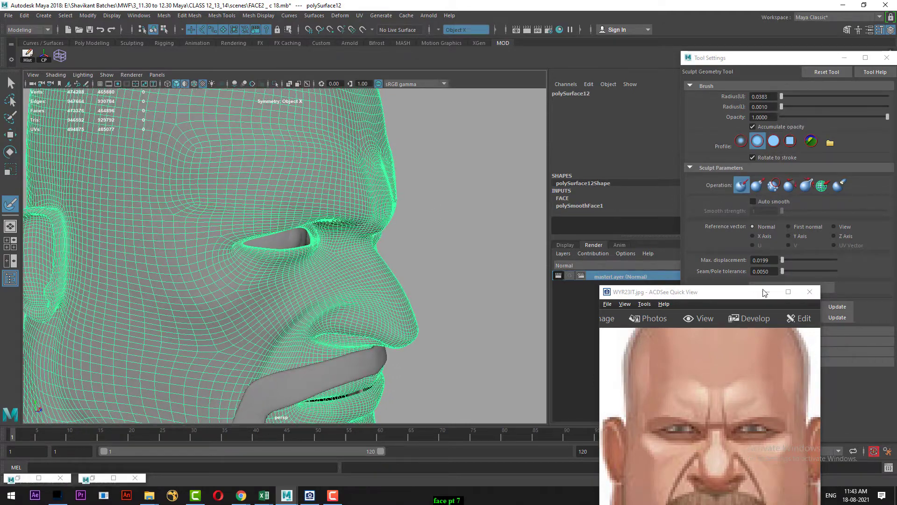
Move the reference image off the tool settings and turn off the brush's wireframe display on the head.
left_click_drag(712, 292, 548, 156)
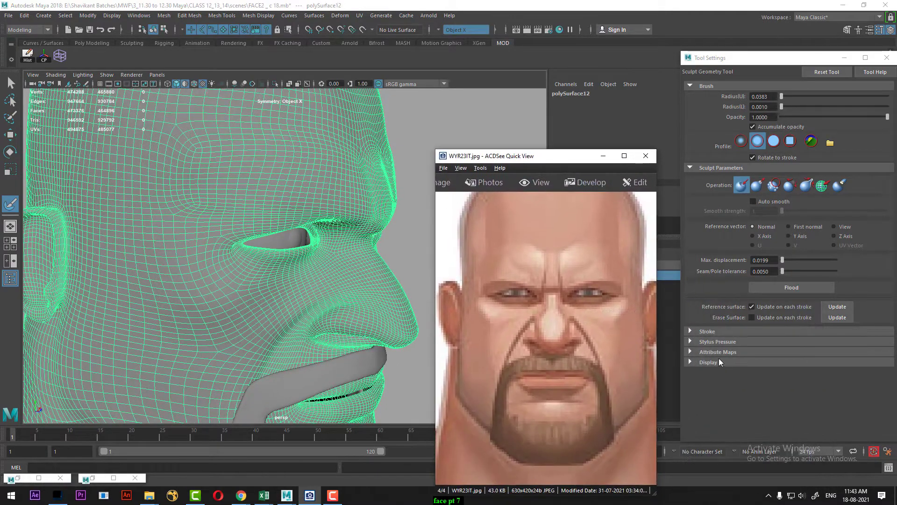
left_click(711, 363)
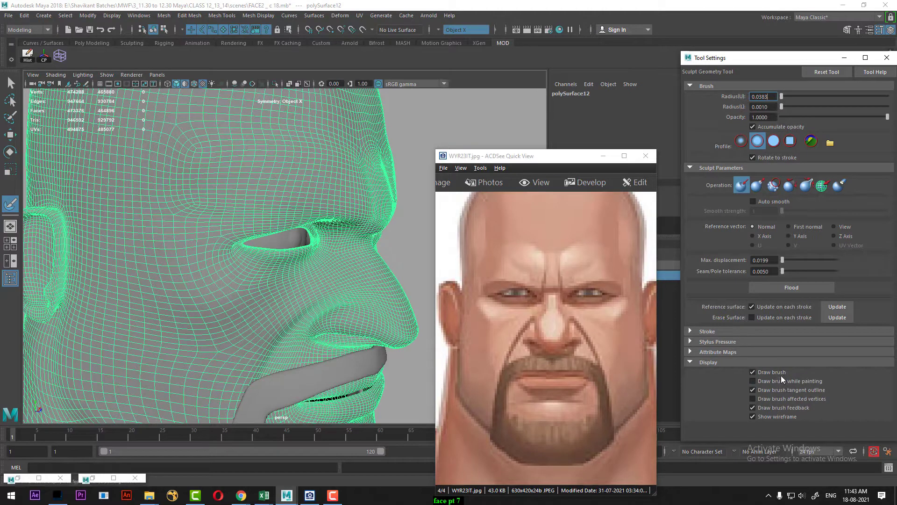
left_click(776, 417)
left_click_drag(380, 204, 339, 205, "alt")
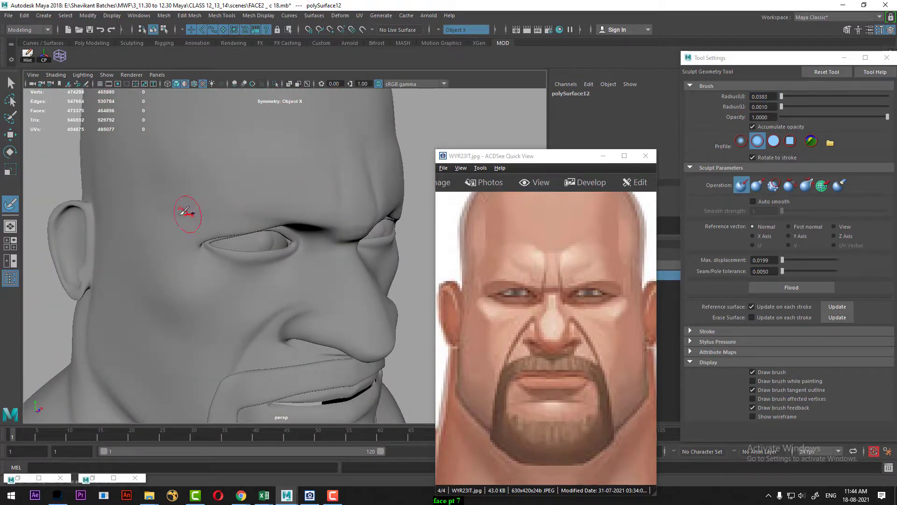
Try push strokes on the temple beside the outer eye corner and undo them.
left_click_drag(192, 214, 180, 224)
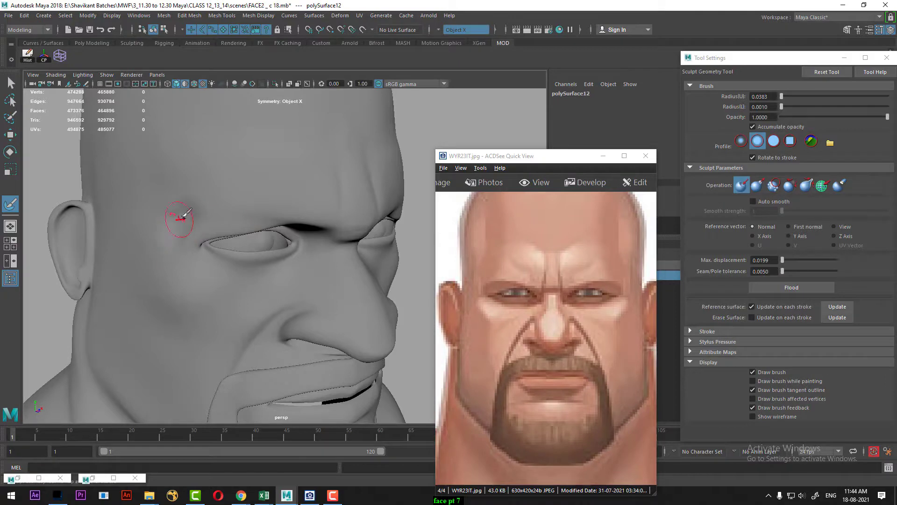
key("ctrl+z")
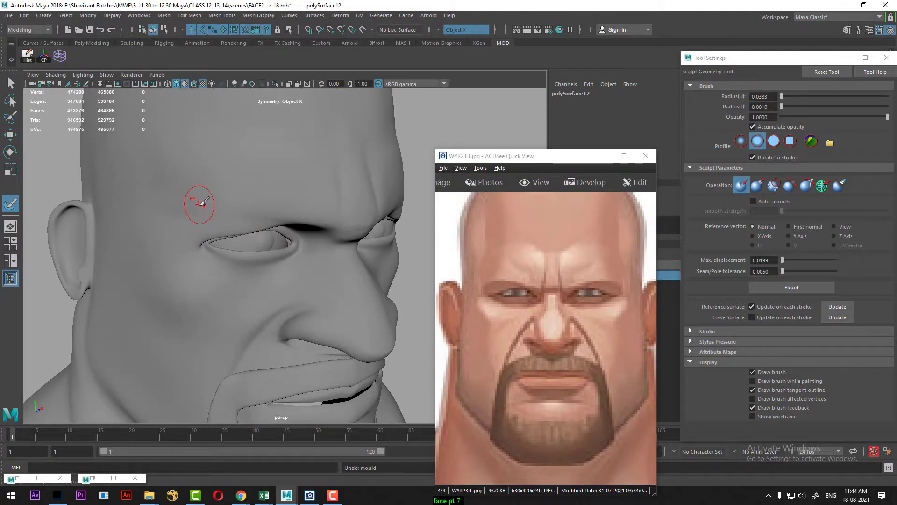
key("b")
left_click_drag(191, 206, 190, 208)
key("ctrl+z")
Set the brush's maximum displacement to 0.0010 and switch the sculpt operation to Pull.
left_click(776, 262)
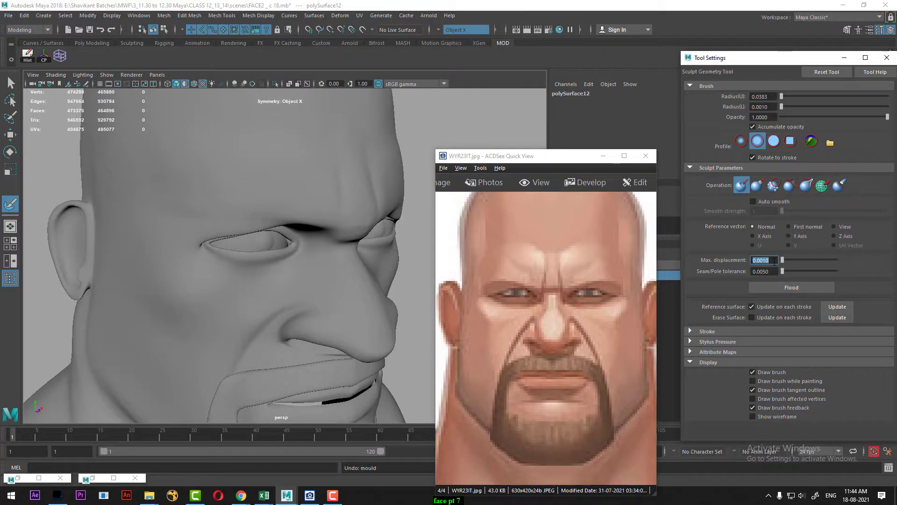
scroll(175, 157, "up", 2)
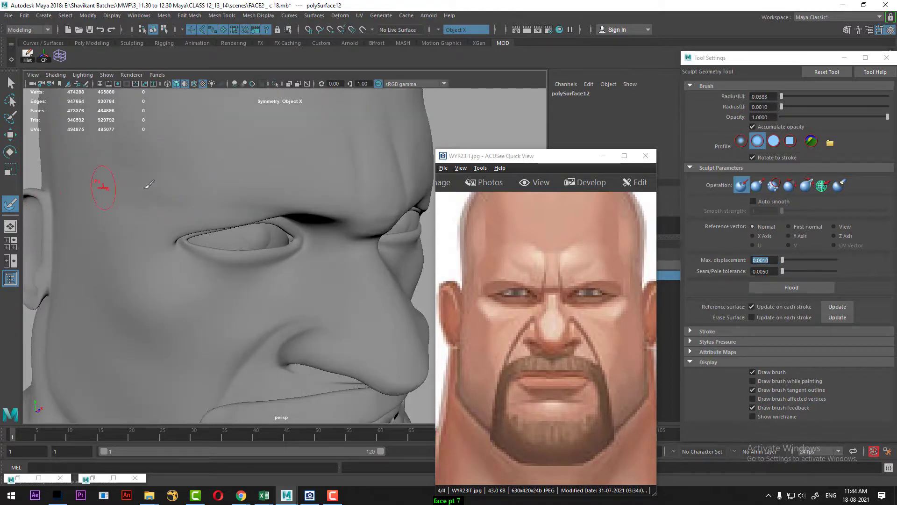
left_click_drag(159, 169, 117, 171, "alt")
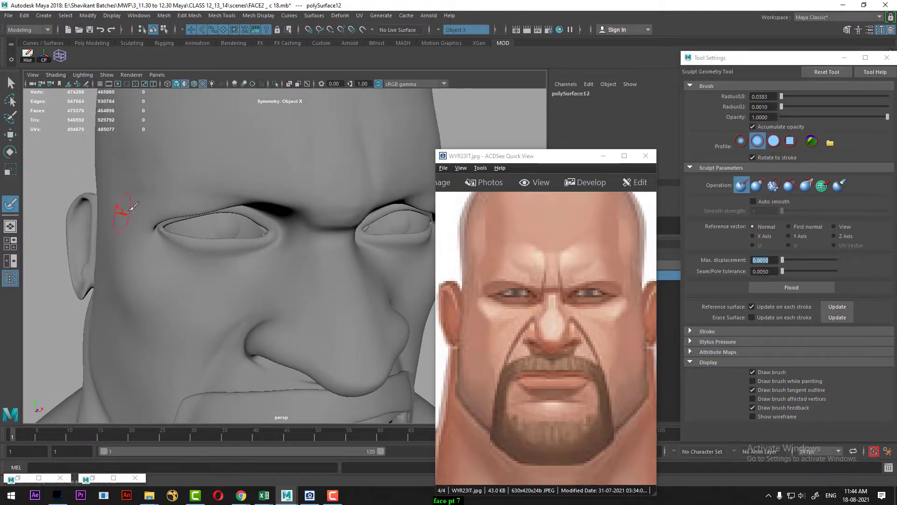
key("ctrl+z")
left_click(756, 187)
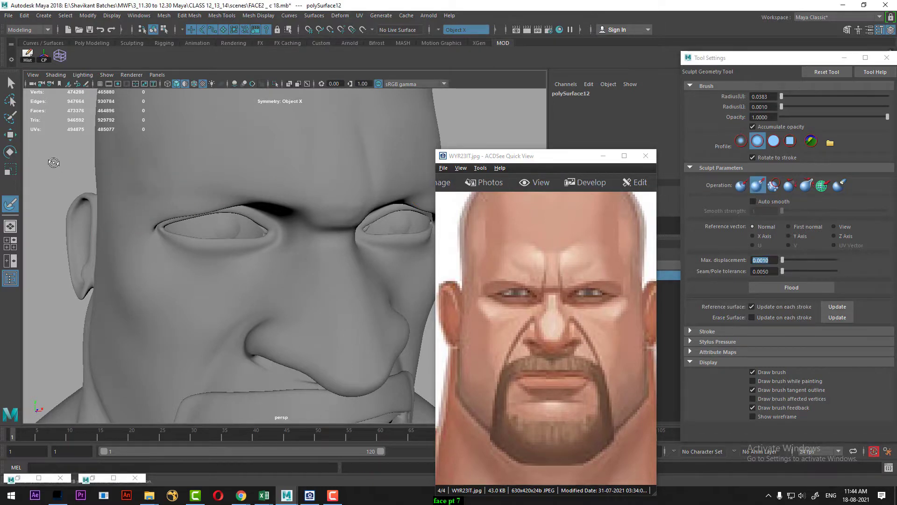
Try a pull stroke on one side of the forehead above the eyebrow.
left_click_drag(53, 163, 191, 204, "alt")
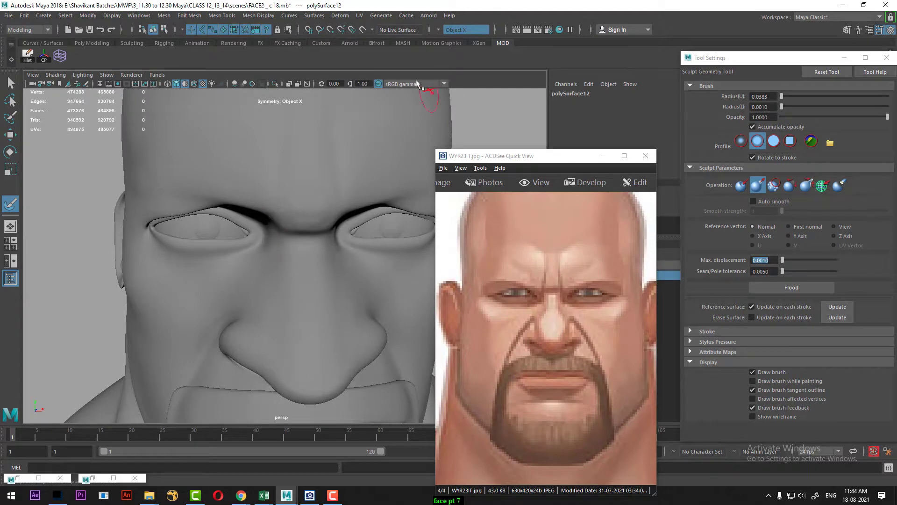
middle_click_drag(487, 120, 465, 186, "alt")
left_click_drag(49, 161, 27, 164, "alt")
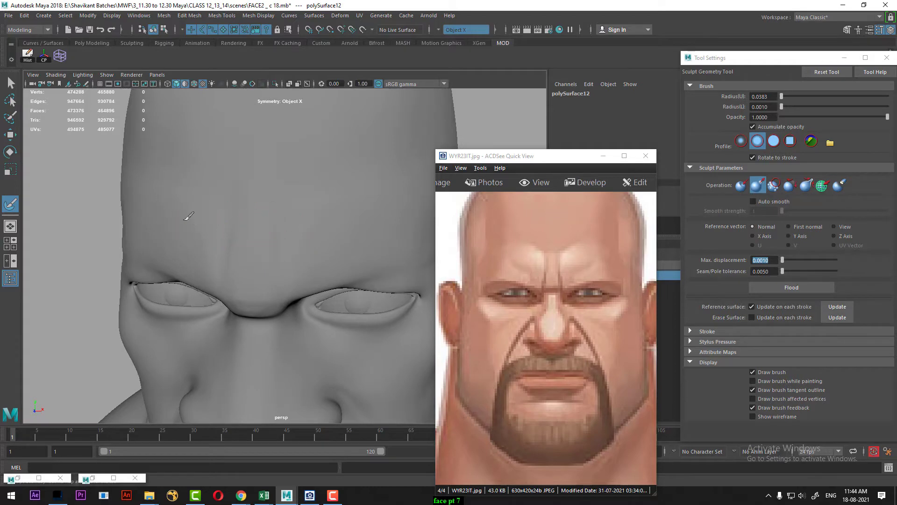
mouse_move(188, 216)
left_mouse_down()
mouse_move(180, 206)
mouse_move(202, 211)
mouse_move(208, 229)
left_mouse_up()
left_click_drag(96, 168, 102, 163, "alt")
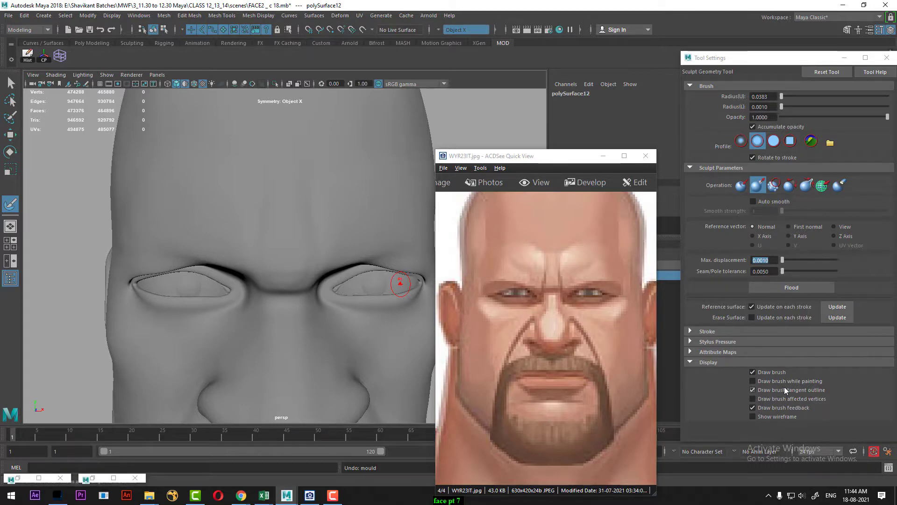
Enable stroke reflection across the X axis and pull out the forehead above both eyebrows.
left_click(733, 329)
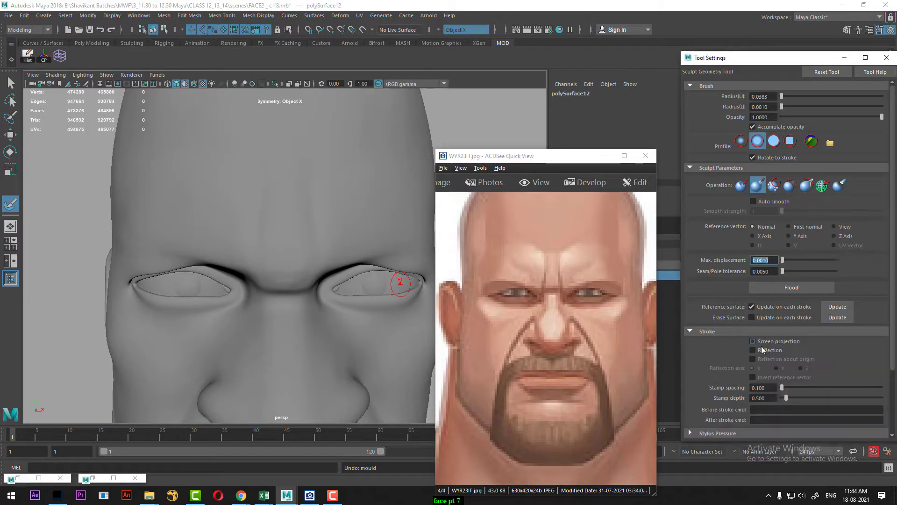
left_click(772, 350)
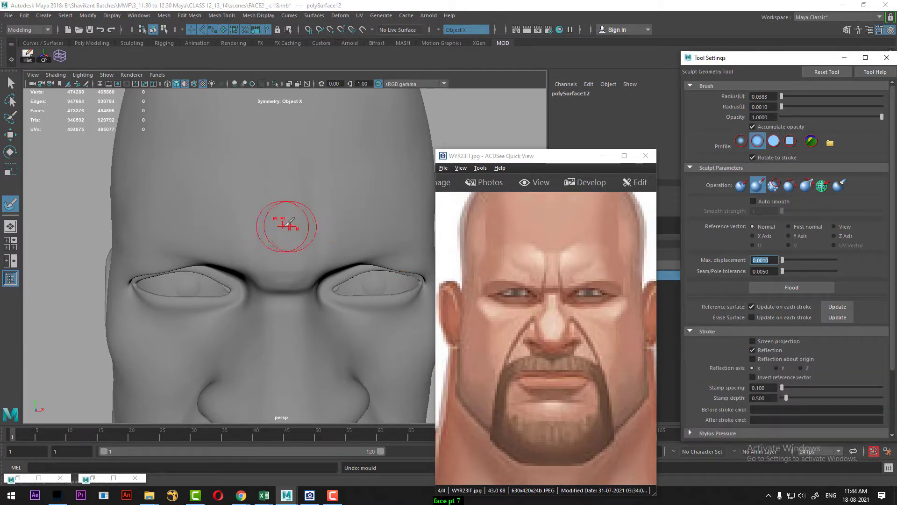
mouse_move(331, 189)
left_mouse_down()
mouse_move(343, 199)
mouse_move(363, 186)
left_mouse_up()
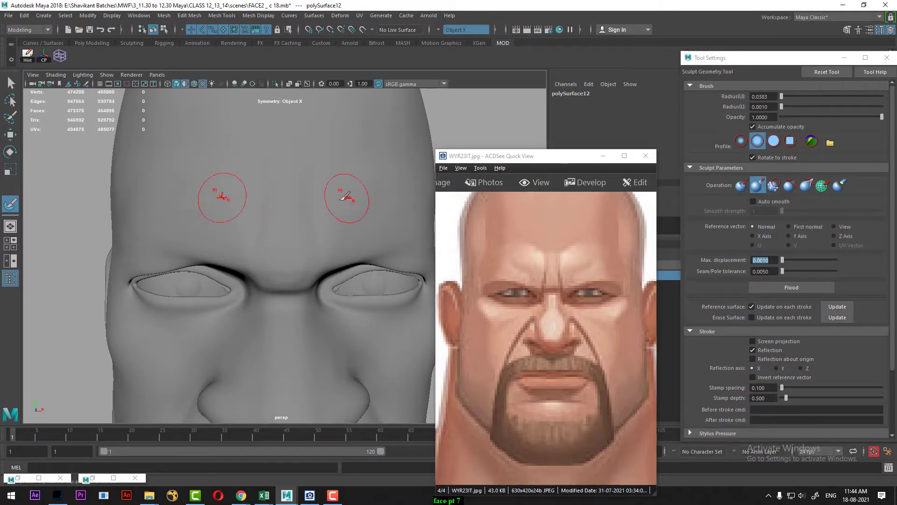
left_click_drag(70, 164, 48, 169, "alt")
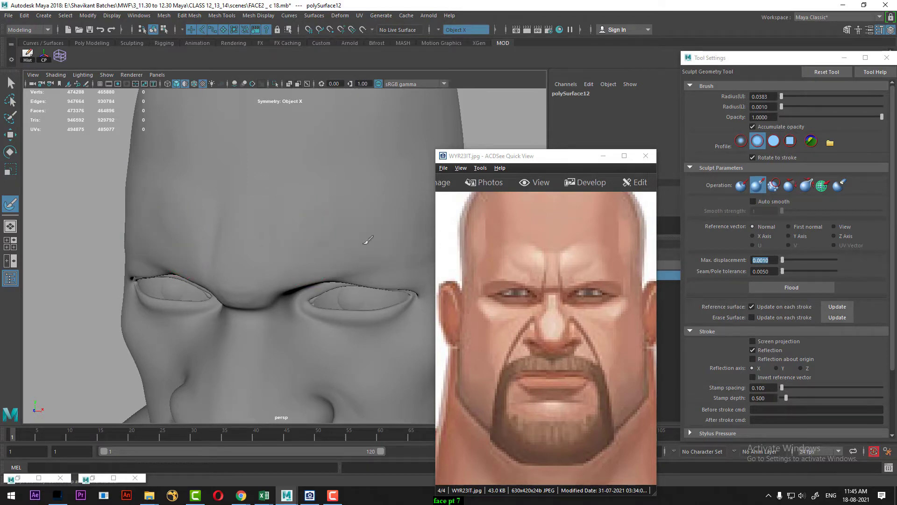
left_click_drag(87, 176, 139, 184, "alt")
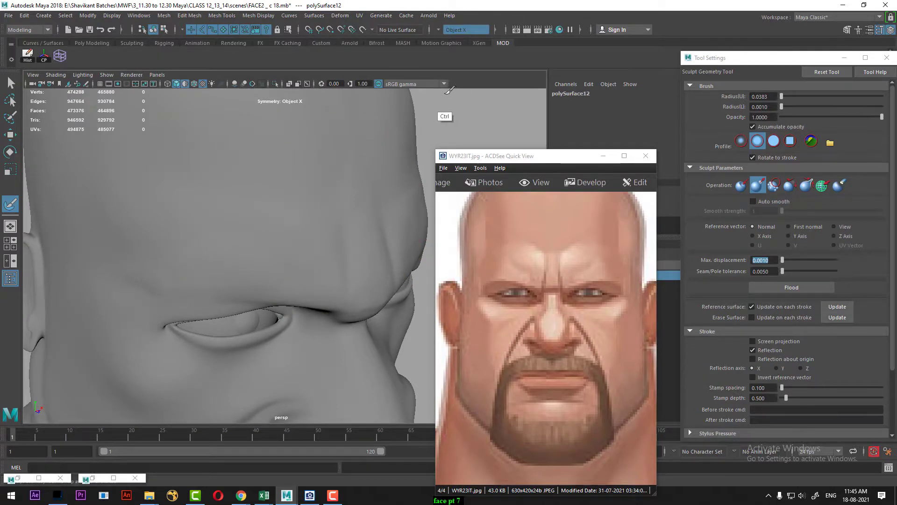
Expand the viewport to full workspace and move the tool settings and reference image clear of the face.
key("ctrl+space")
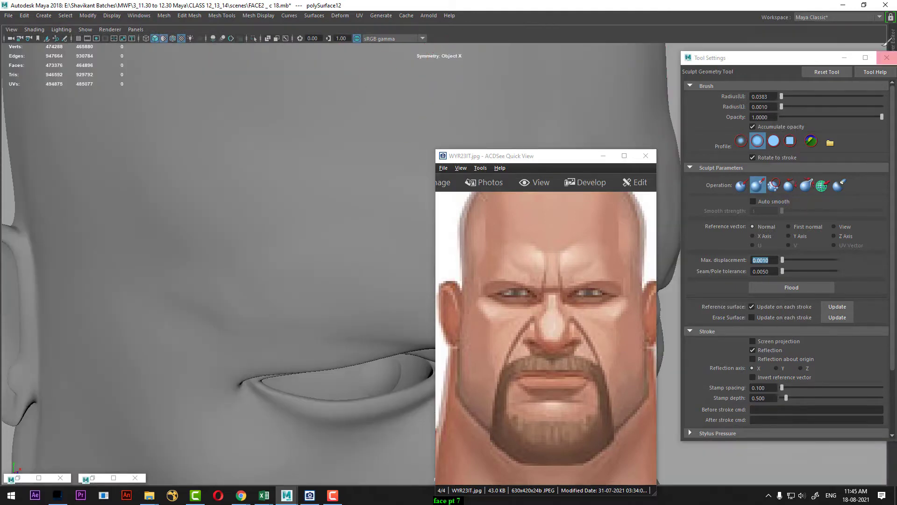
left_click_drag(761, 59, 820, 52)
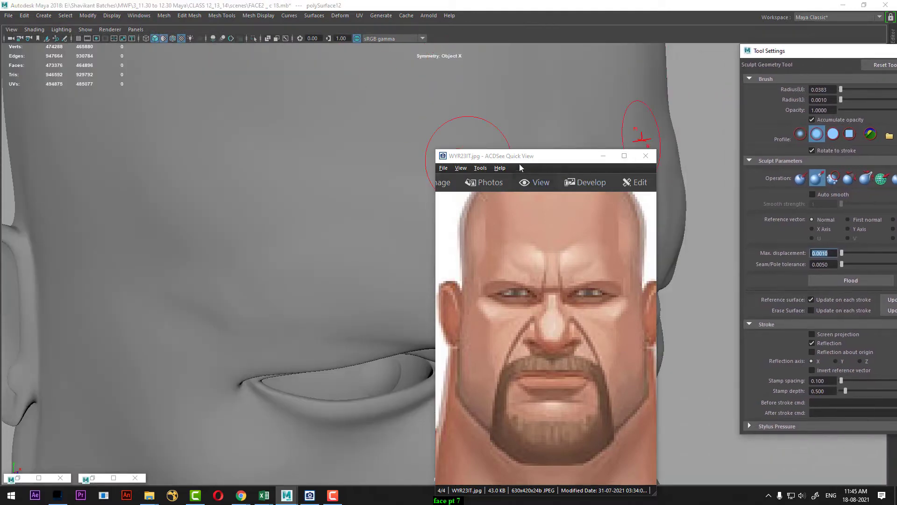
left_click_drag(519, 156, 717, 145)
Build up the forehead and inner brow bulges on both sides of the frown creases with mirrored pull strokes.
mouse_move(551, 126)
left_mouse_down("alt")
mouse_move(670, 92)
mouse_move(641, 90)
left_mouse_up("alt")
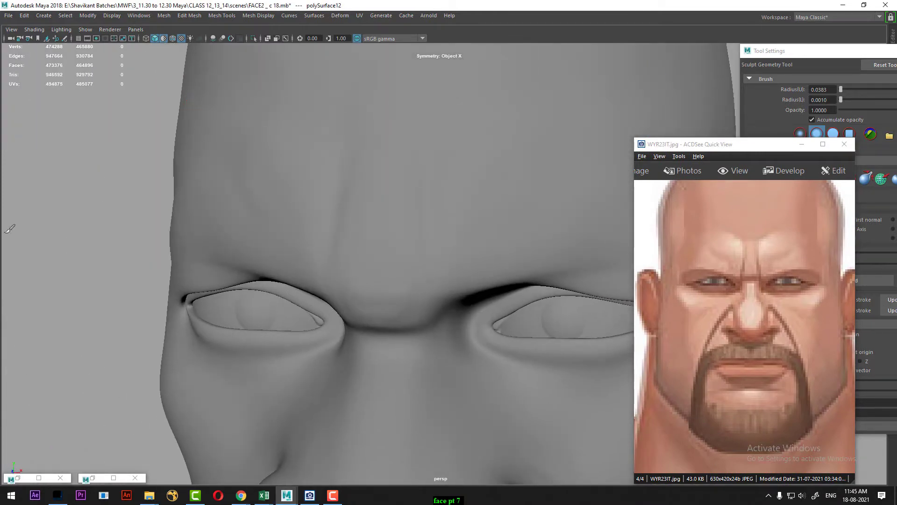
left_click_drag(26, 200, 175, 194, "alt")
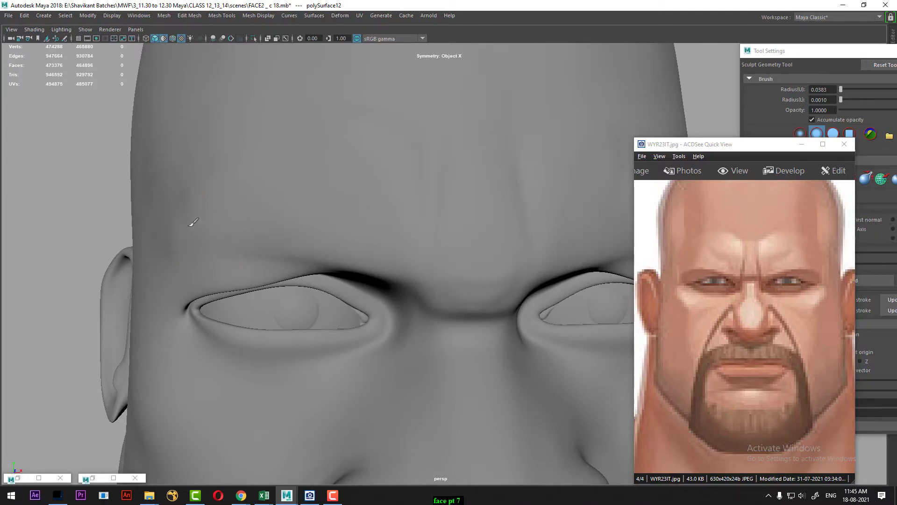
left_click_drag(244, 170, 43, 184, "alt")
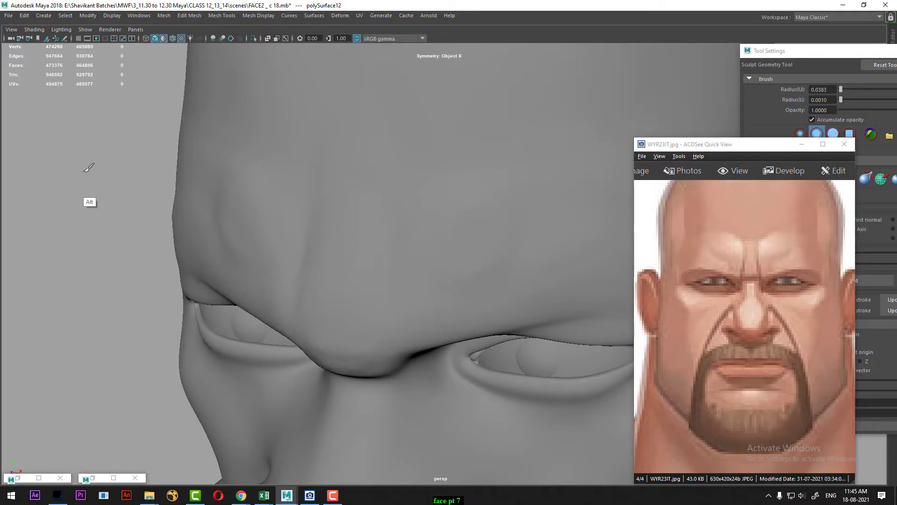
left_click_drag(89, 167, 117, 152, "alt")
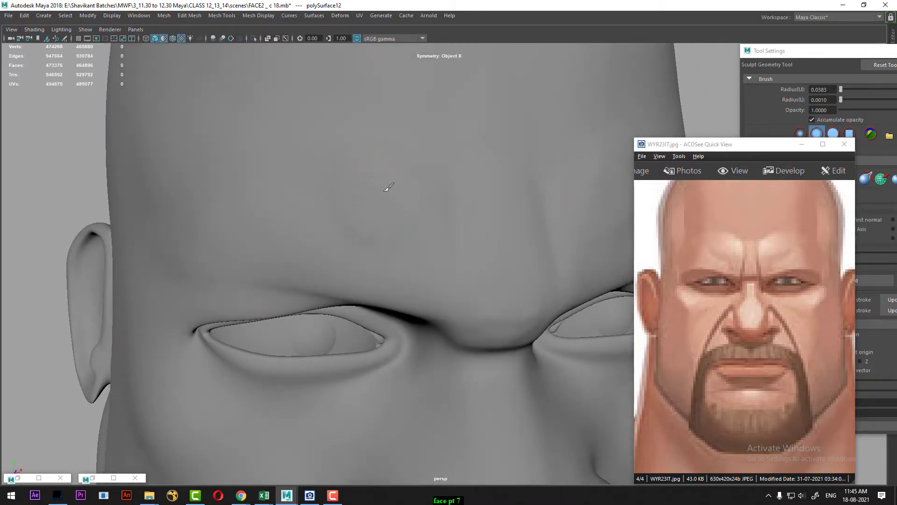
left_click_drag(84, 197, 41, 136, "alt")
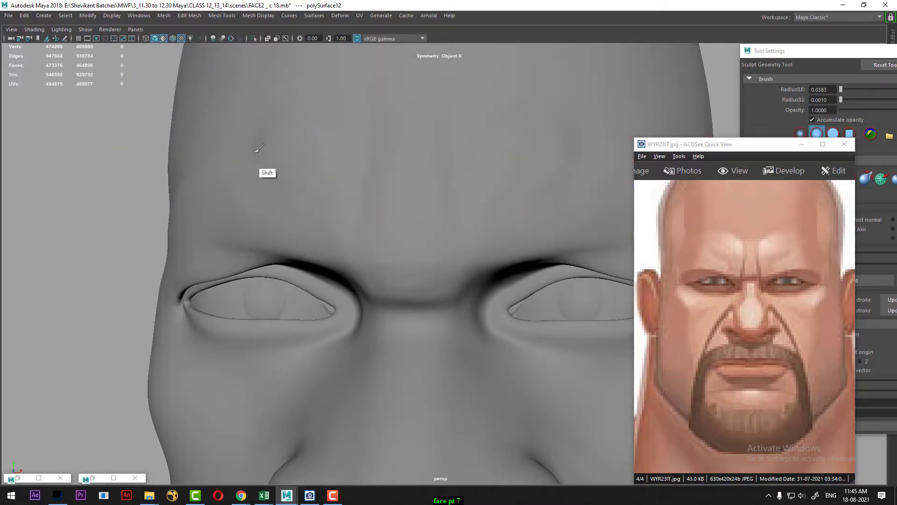
Sculpt the temple and outer brow area beside both eyes with mirrored strokes and reduce the brush radius to 0.0225.
left_click_drag(111, 164, 164, 170, "alt")
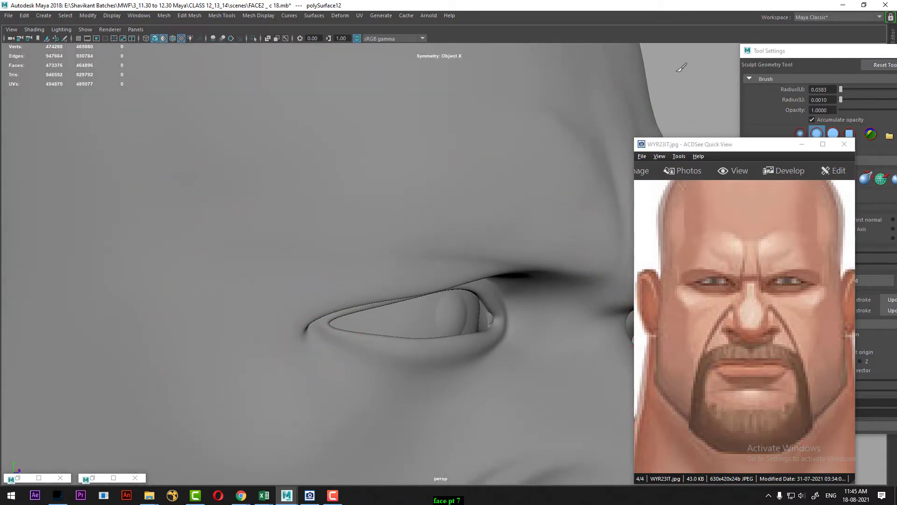
left_click_drag(687, 79, 647, 48, "alt")
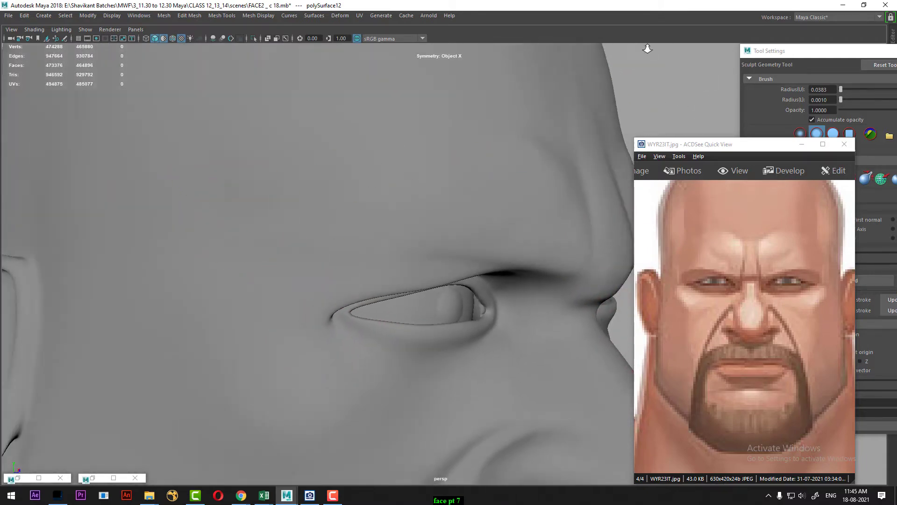
mouse_move(660, 92)
left_mouse_down("alt")
mouse_move(673, 93)
mouse_move(658, 86)
mouse_move(629, 104)
mouse_move(679, 100)
mouse_move(706, 118)
mouse_move(697, 117)
left_mouse_up("alt")
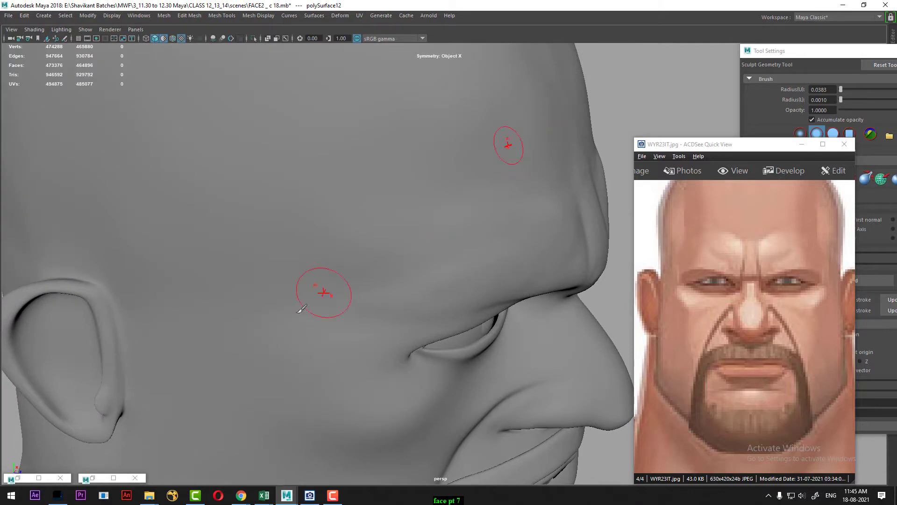
left_click_drag(408, 325, 399, 319)
mouse_move(647, 101)
left_mouse_down("alt")
mouse_move(626, 150)
mouse_move(605, 153)
left_mouse_up("alt")
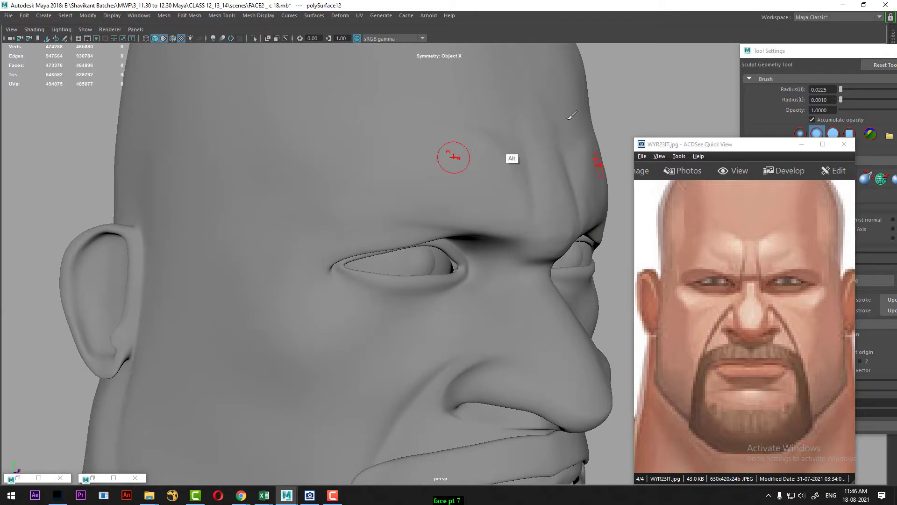
Refine the brow ridge above both eyes with mirrored pull and smoothing strokes, checking the shape from front, side and below.
left_click_drag(512, 149, 581, 120, "alt")
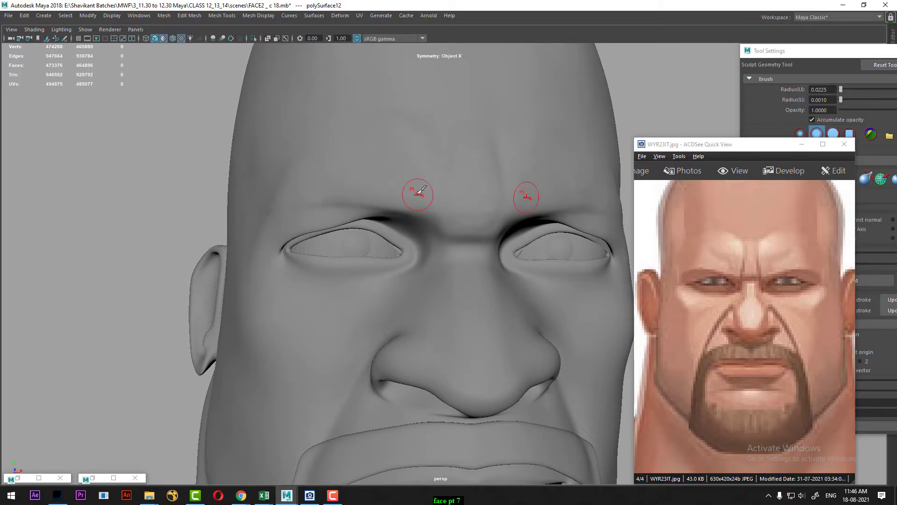
mouse_move(160, 161)
left_mouse_down("alt")
mouse_move(118, 174)
mouse_move(141, 136)
left_mouse_up("alt")
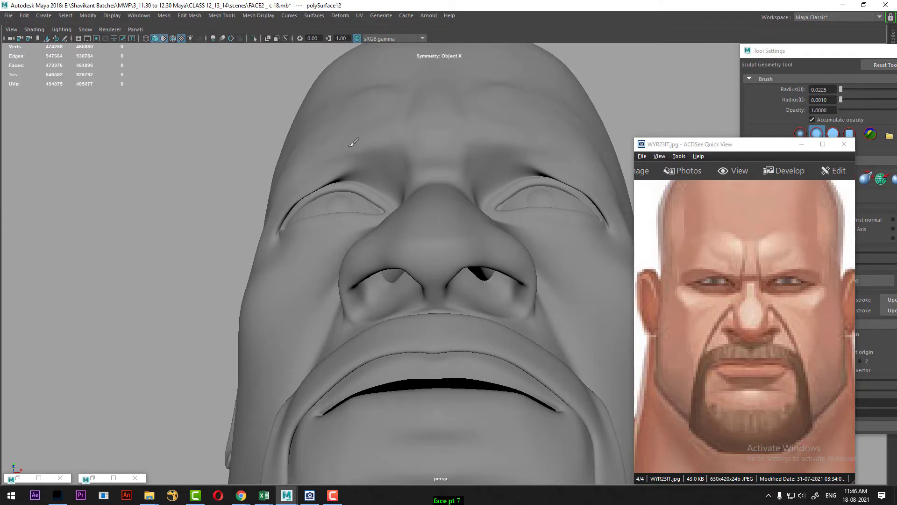
left_click_drag(289, 170, 331, 156, "alt")
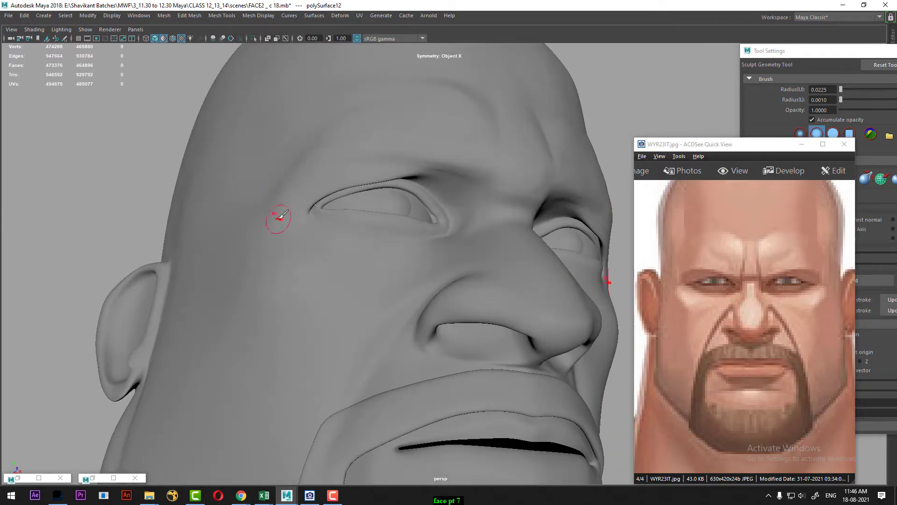
mouse_move(634, 96)
left_mouse_down("alt")
mouse_move(622, 103)
mouse_move(627, 109)
left_mouse_up("alt")
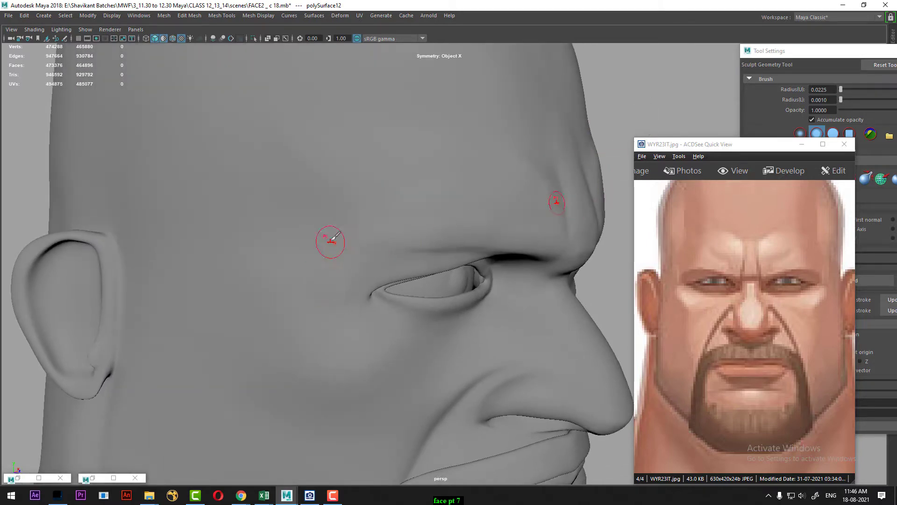
mouse_move(580, 120)
left_mouse_down("alt")
mouse_move(586, 91)
mouse_move(567, 80)
left_mouse_up("alt")
mouse_move(621, 86)
left_mouse_down("alt")
mouse_move(631, 68)
mouse_move(425, 145)
left_mouse_up("alt")
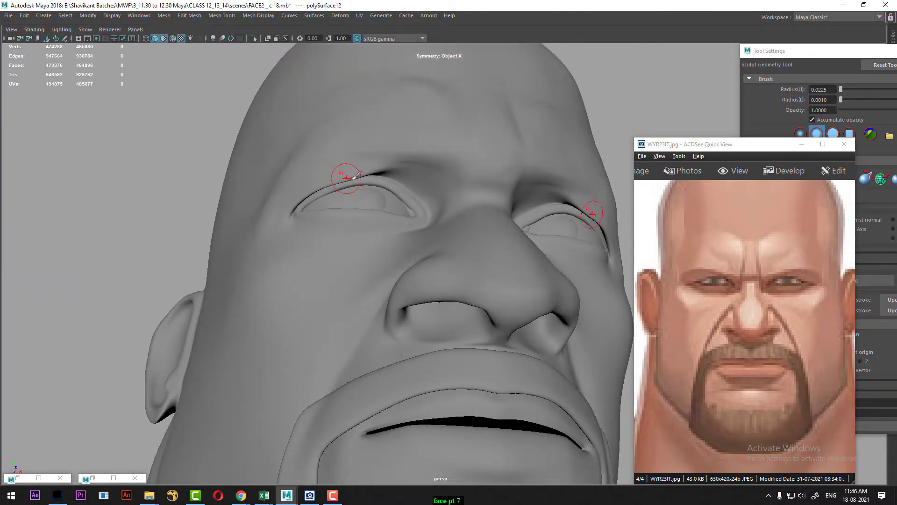
Reduce the brush radius to 0.0165 and refine the hollows between the inner brows and upper eyelids on both sides.
mouse_move(234, 205)
left_mouse_down("alt")
mouse_move(128, 190)
mouse_move(122, 163)
left_mouse_up("alt")
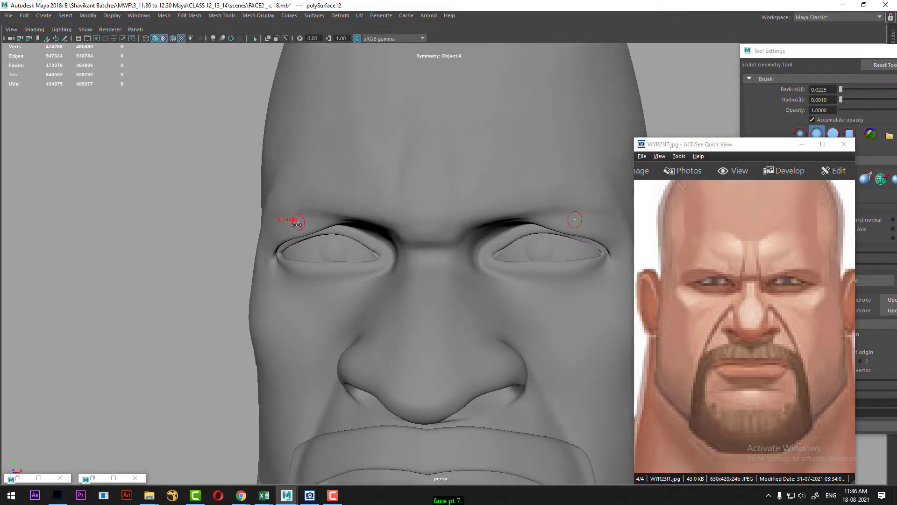
left_click_drag(173, 218, 168, 200, "alt")
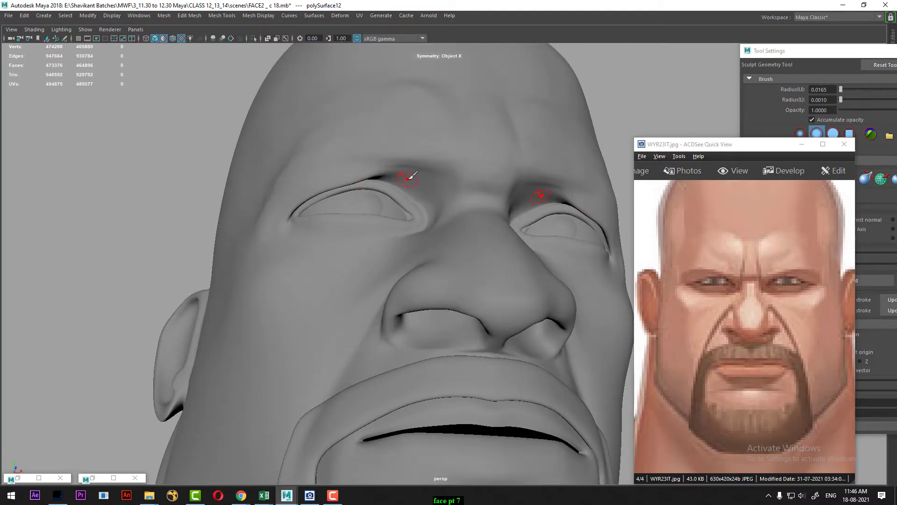
mouse_move(157, 212)
left_mouse_down("alt")
mouse_move(127, 225)
mouse_move(133, 238)
left_mouse_up("alt")
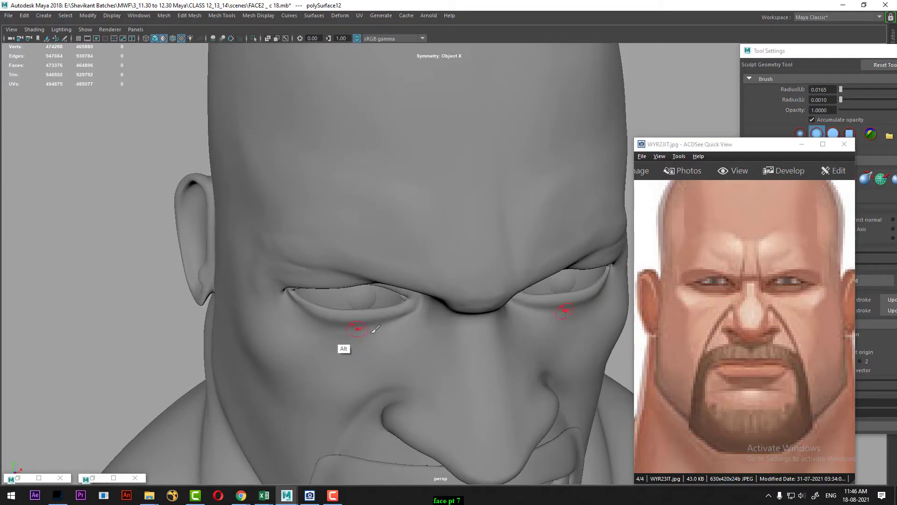
left_click_drag(104, 212, 65, 184, "alt")
Move the reference image clear of the sculpt operations and push in the cheeks on both sides of the nose.
left_click_drag(153, 332, 153, 206, "alt")
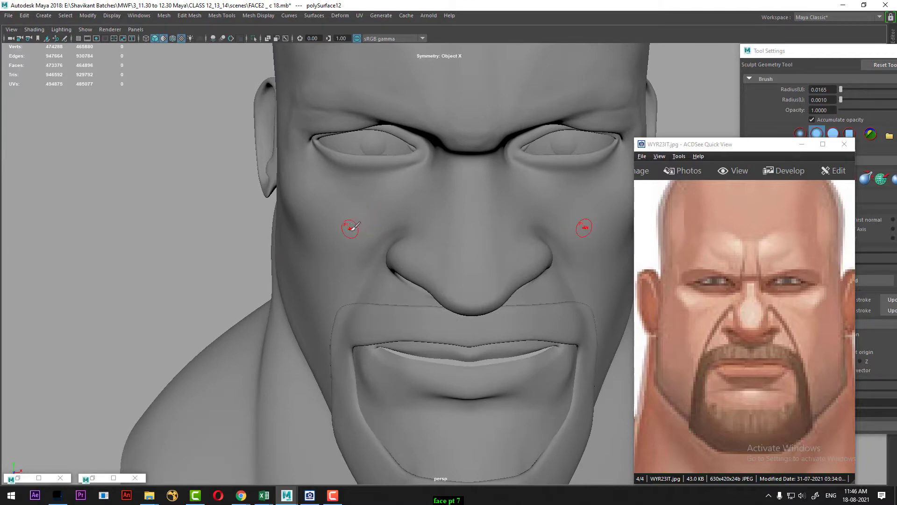
mouse_move(353, 211)
left_mouse_down("alt")
mouse_move(346, 215)
mouse_move(356, 210)
left_mouse_up("alt")
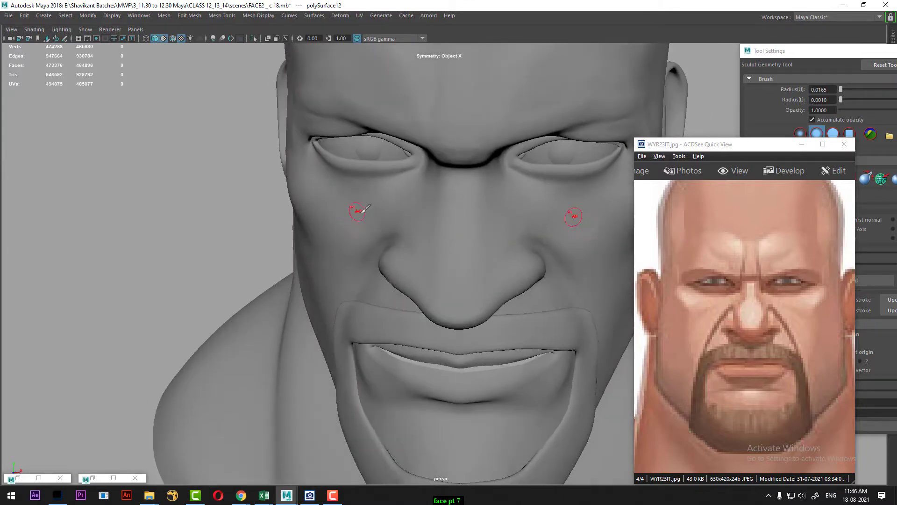
left_click_drag(765, 144, 729, 221)
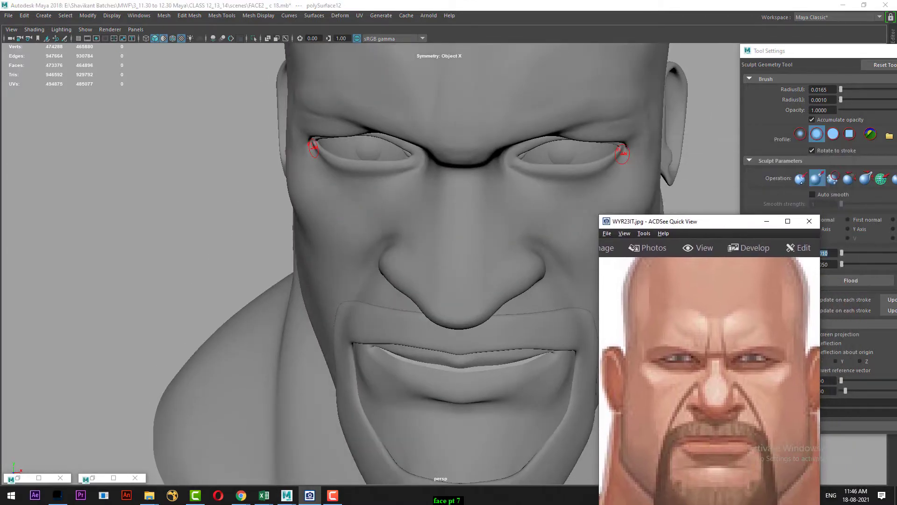
left_click(801, 178)
mouse_move(456, 260)
left_mouse_down("alt")
mouse_move(248, 205)
mouse_move(277, 216)
left_mouse_up("alt")
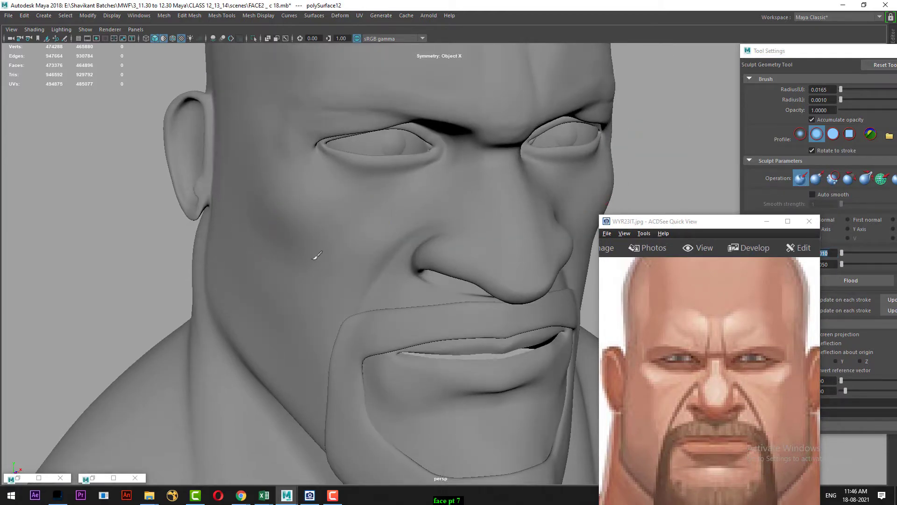
left_click_drag(211, 252, 100, 224, "alt")
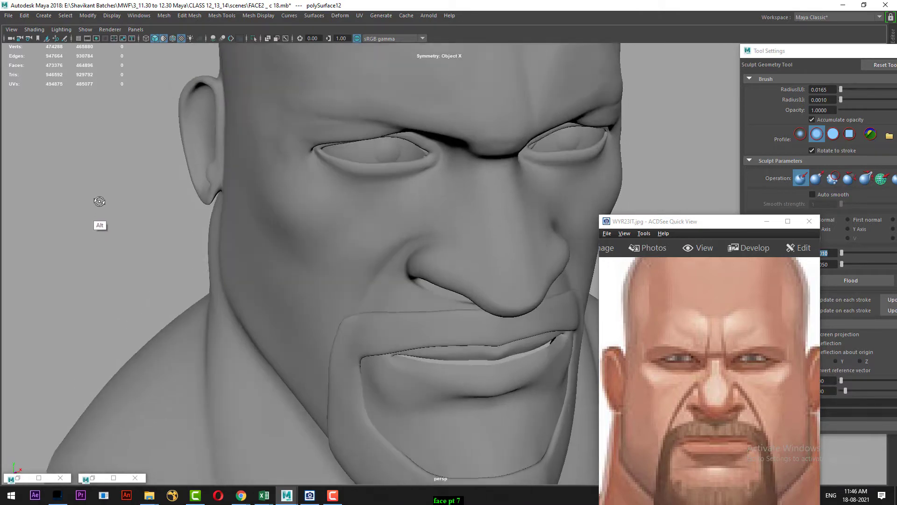
left_click_drag(37, 224, 25, 226, "alt")
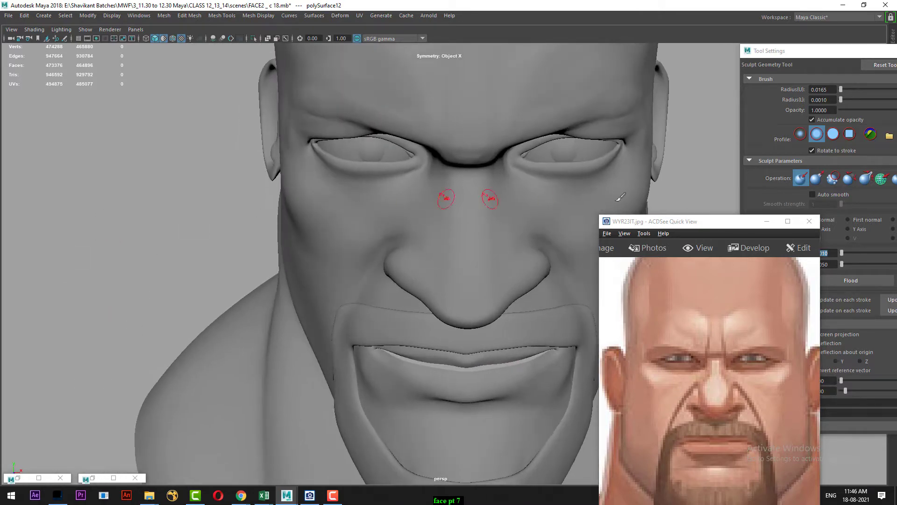
Switch to the Pull operation and build up both cheekbones below the eyes, enlarging the brush radius to 0.0334.
left_click(816, 178)
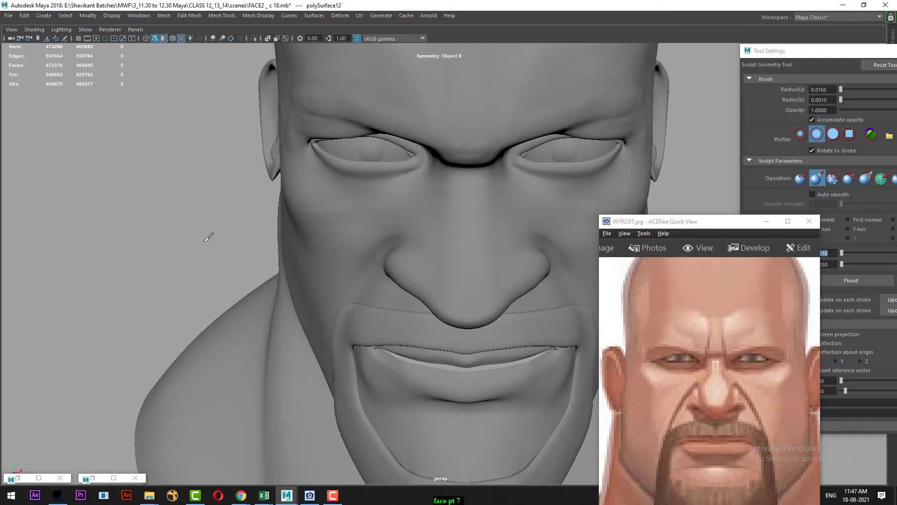
mouse_move(208, 237)
left_mouse_down("alt")
mouse_move(195, 224)
mouse_move(205, 259)
left_mouse_up("alt")
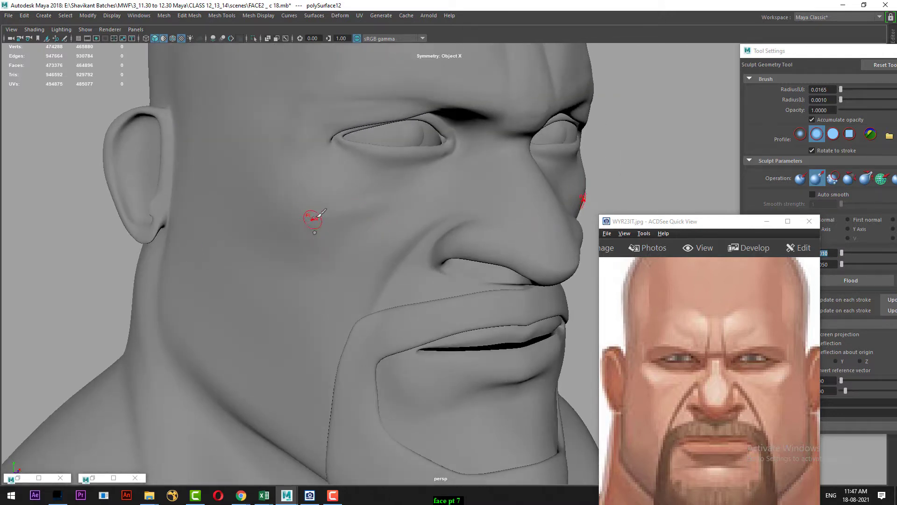
mouse_move(322, 217)
left_mouse_down()
mouse_move(332, 212)
mouse_move(325, 216)
left_mouse_up()
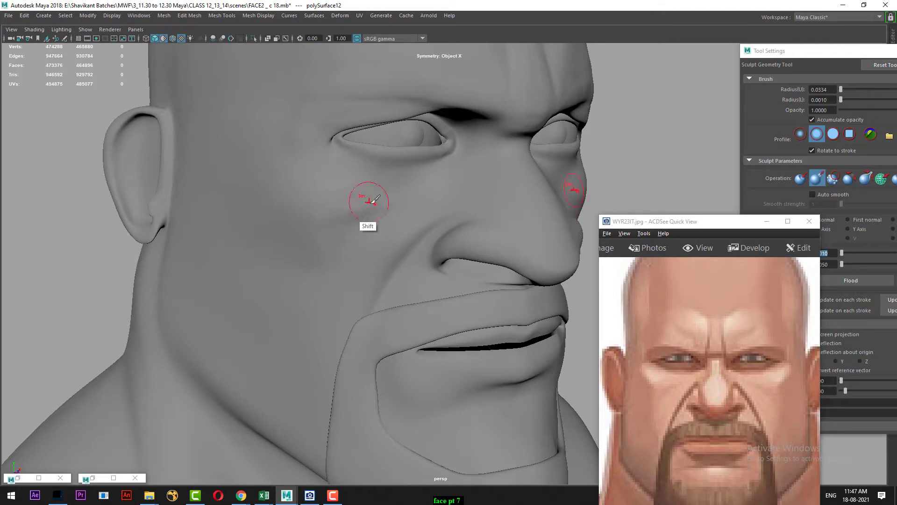
left_click_drag(190, 225, 19, 210, "alt")
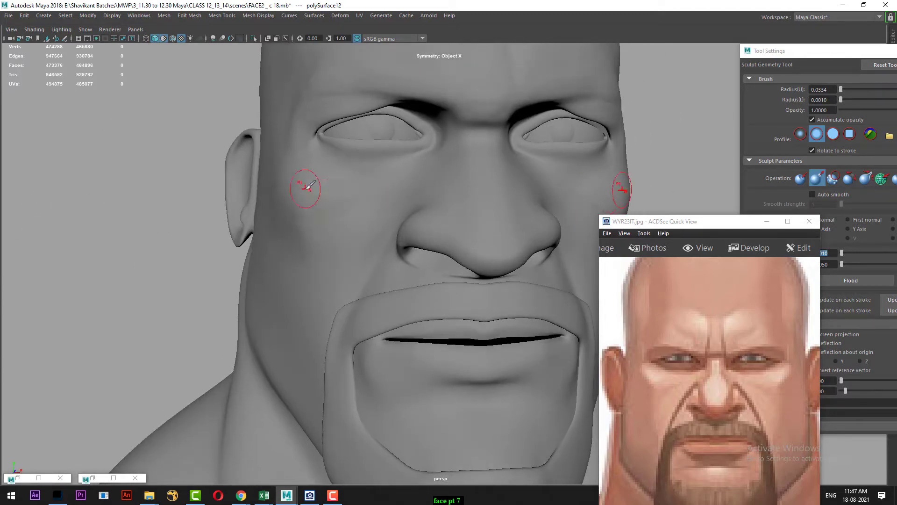
mouse_move(171, 234)
left_mouse_down("alt")
mouse_move(70, 246)
mouse_move(85, 233)
mouse_move(94, 246)
mouse_move(176, 260)
left_mouse_up("alt")
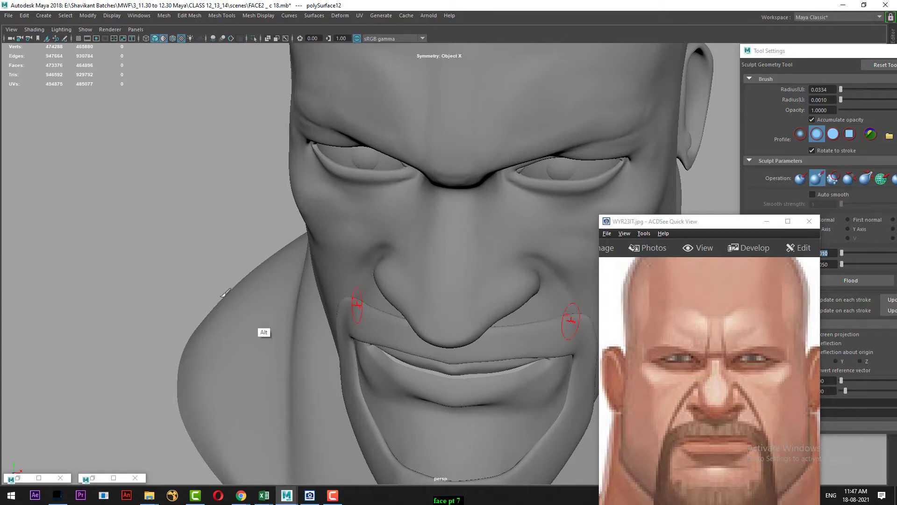
mouse_move(128, 292)
left_mouse_down("alt")
mouse_move(144, 256)
mouse_move(168, 276)
left_mouse_up("alt")
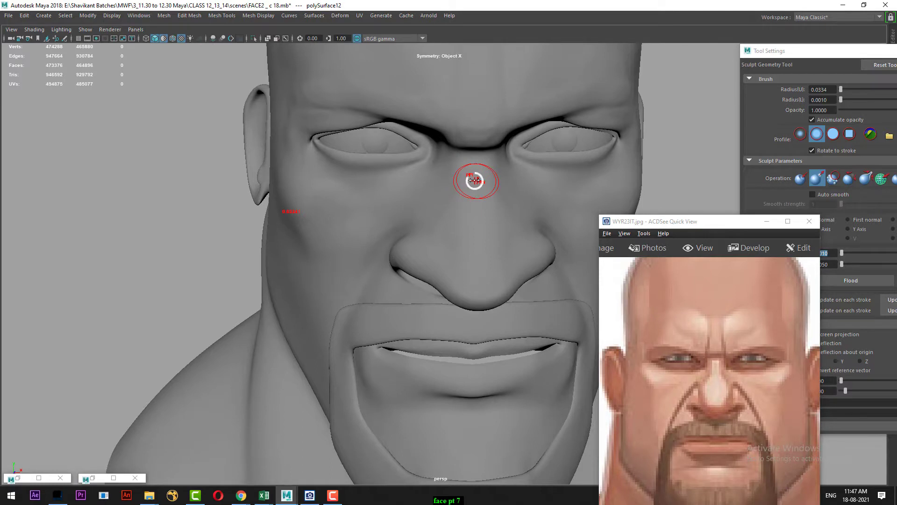
Reduce the brush radius to 0.0193, pull out the inner brow bulge, and push in the crease above the nose bridge.
left_click_drag(475, 181, 470, 181)
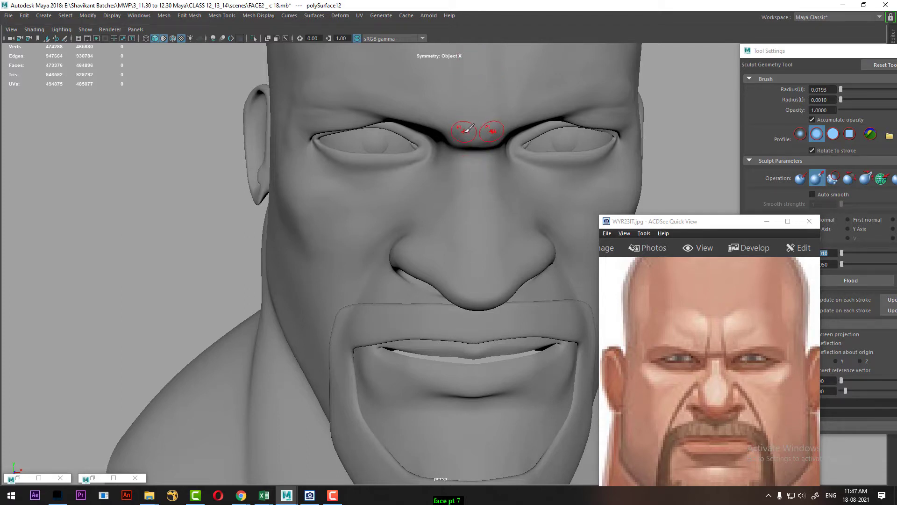
mouse_move(447, 136)
left_mouse_down("alt")
mouse_move(452, 119)
mouse_move(452, 130)
left_mouse_up("alt")
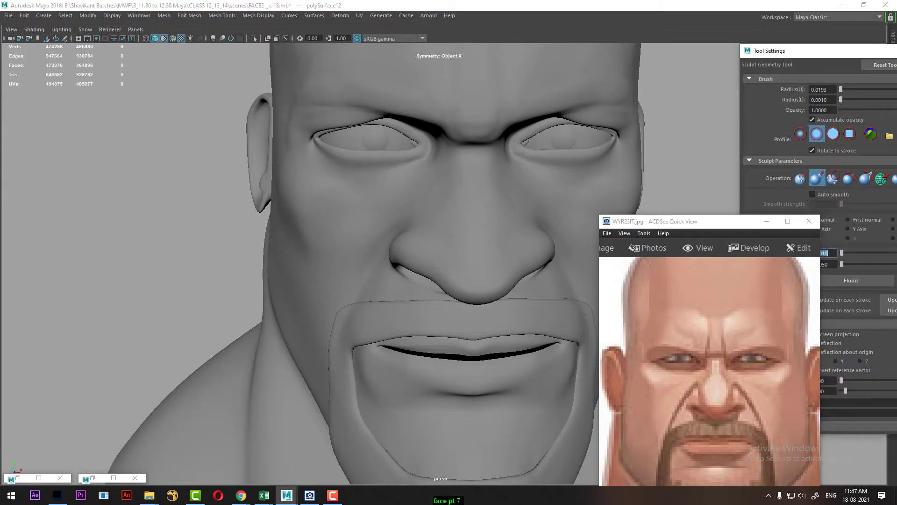
left_click(800, 178)
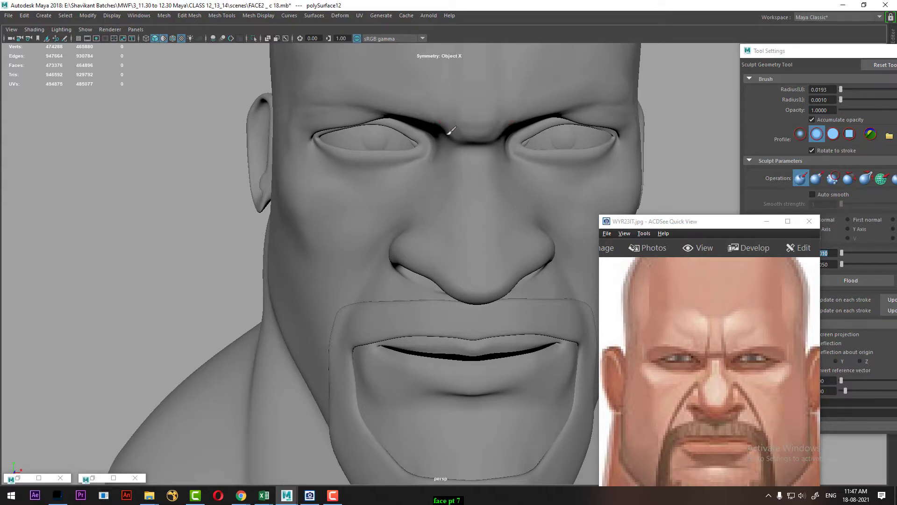
mouse_move(449, 134)
left_mouse_down("shift")
mouse_move(465, 116)
mouse_move(448, 133)
left_mouse_up("shift")
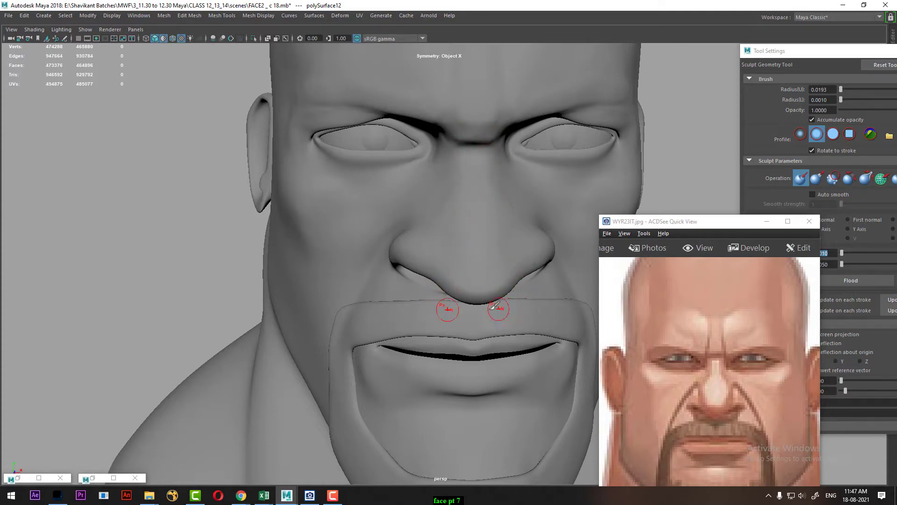
Switch back to the Pull operation and build up the tip of the nose with mirrored strokes.
left_click_drag(141, 256, 118, 227, "alt")
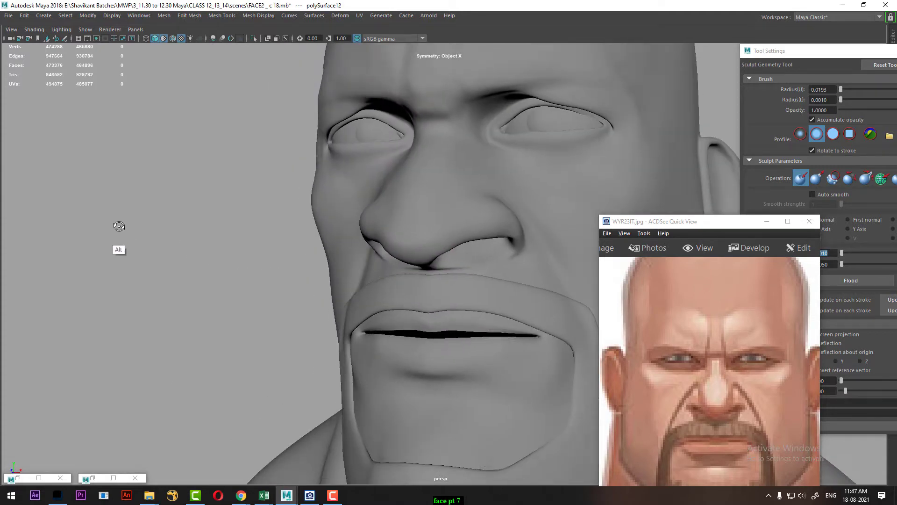
left_click(819, 176)
left_click_drag(431, 231, 416, 245)
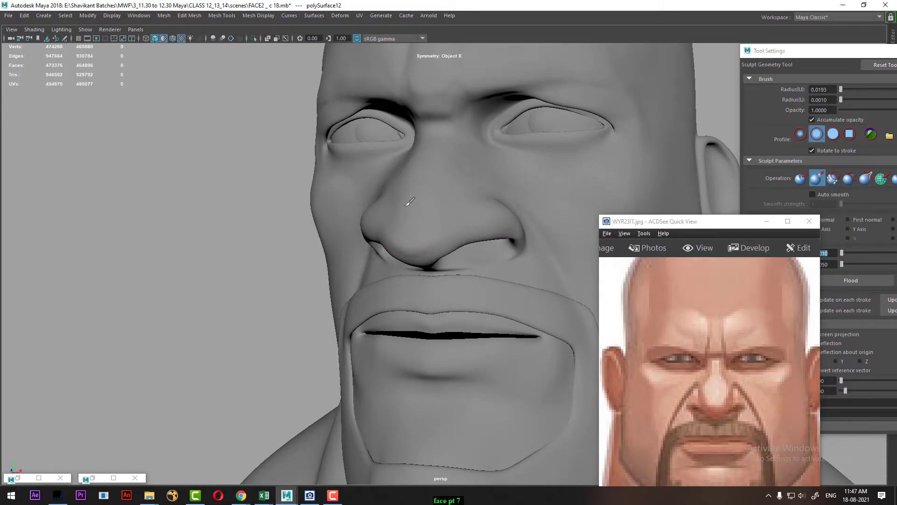
left_click_drag(249, 224, 264, 200, "alt")
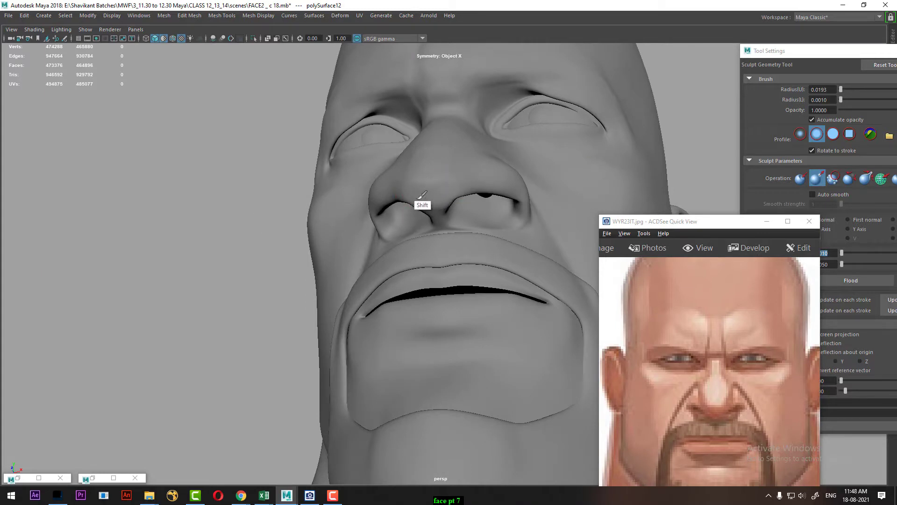
Smooth the front and sides of the nose tip with mirrored strokes.
mouse_move(186, 237)
left_mouse_down("alt")
mouse_move(163, 235)
mouse_move(178, 236)
left_mouse_up("alt")
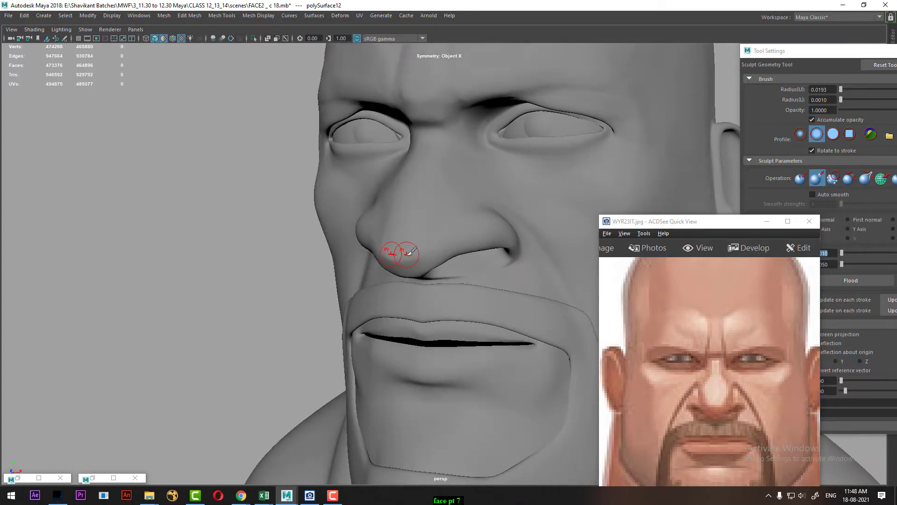
mouse_move(392, 249)
left_mouse_down("shift")
mouse_move(397, 261)
mouse_move(412, 244)
left_mouse_up("shift")
left_click_drag(209, 263, 263, 258, "alt")
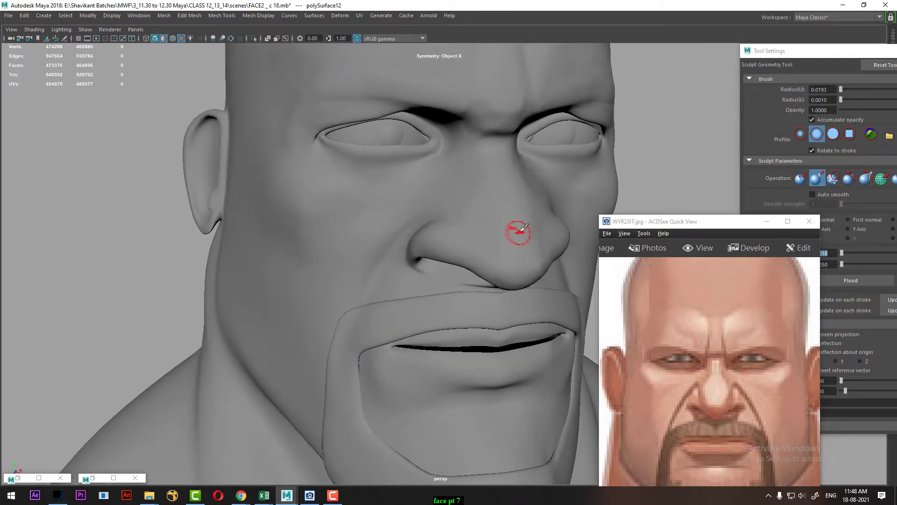
mouse_move(517, 232)
left_mouse_down("shift")
mouse_move(533, 246)
mouse_move(497, 246)
left_mouse_up("shift")
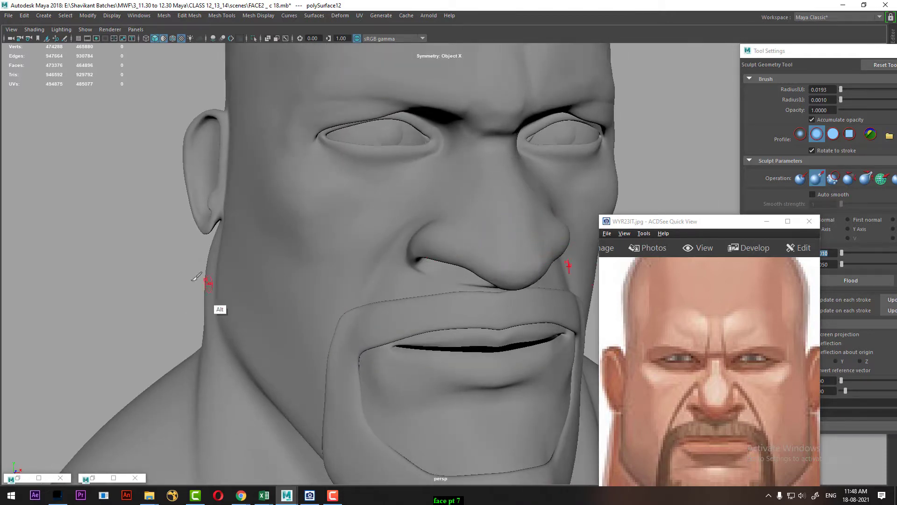
left_click_drag(210, 276, 195, 280, "alt")
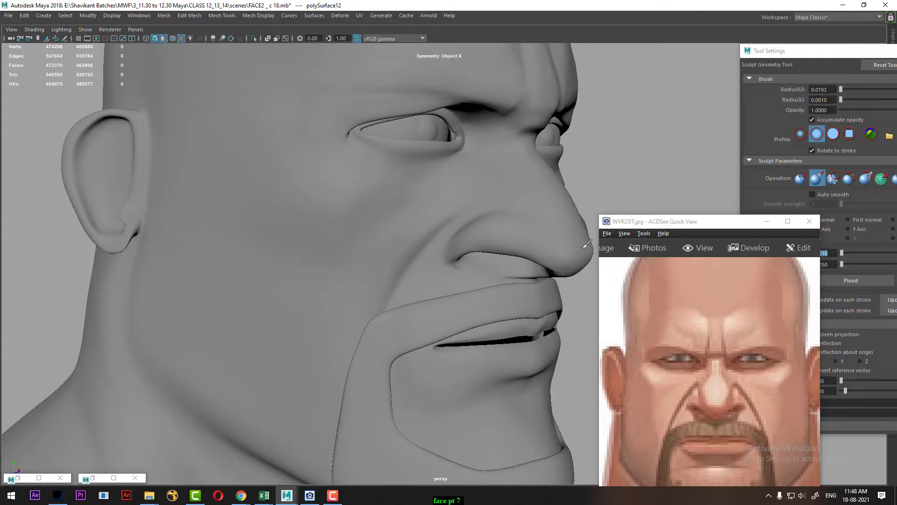
Smooth the underside of the nose tip and the septum between the nostrils with mirrored strokes.
left_click_drag(585, 244, 497, 301, "alt")
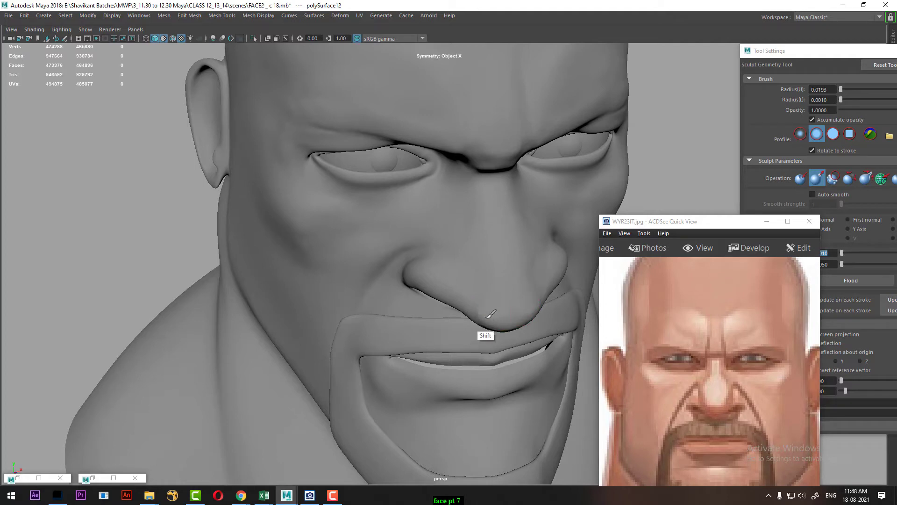
left_click_drag(669, 174, 643, 136, "alt")
left_click_drag(647, 125, 645, 96, "alt")
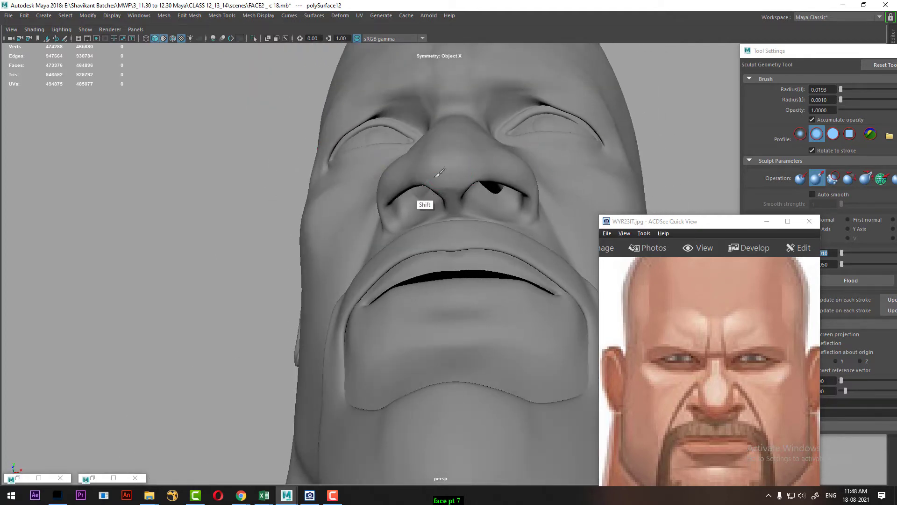
left_click_drag(441, 194, 444, 195)
left_click_drag(176, 227, 160, 247, "alt")
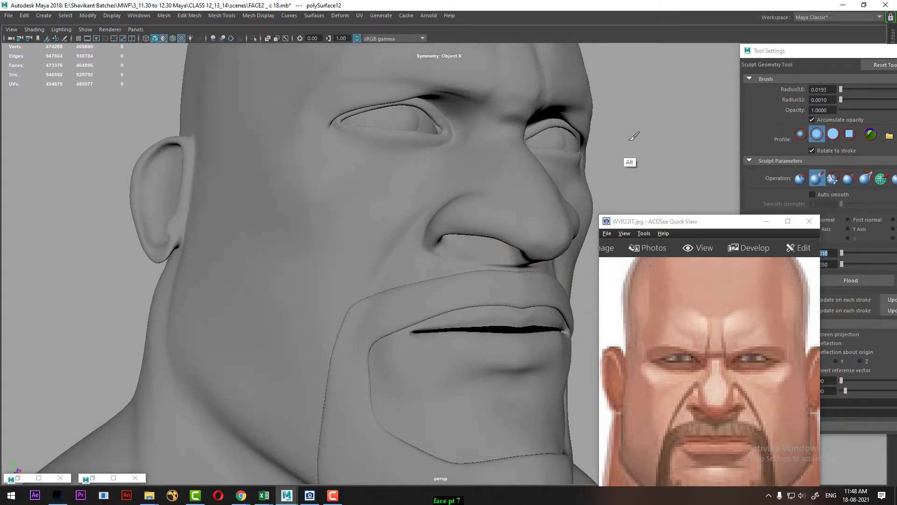
Bring the reference's side profile of the nose into view and reshape the nostril openings with mirrored strokes to match.
left_click_drag(723, 353, 713, 337)
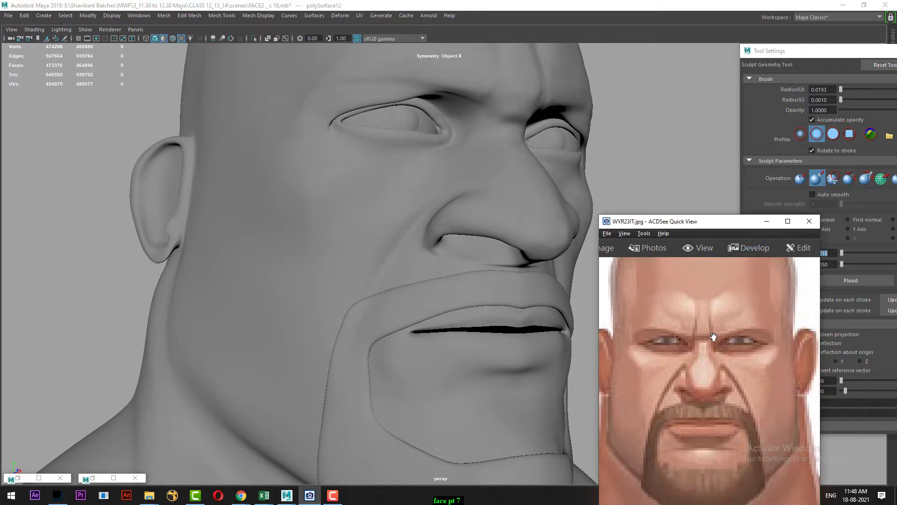
scroll(731, 350, "down", 3)
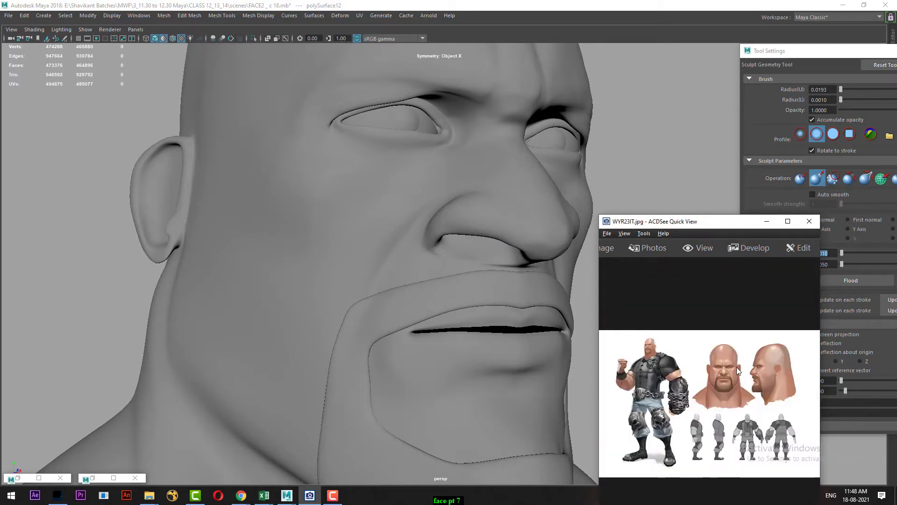
scroll(736, 367, "up", 5)
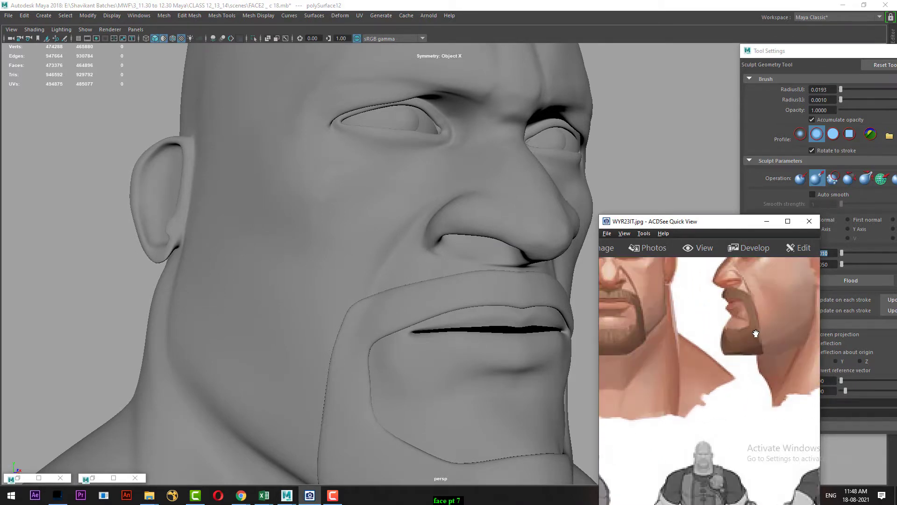
scroll(749, 364, "up", 1)
left_click_drag(749, 364, 730, 418)
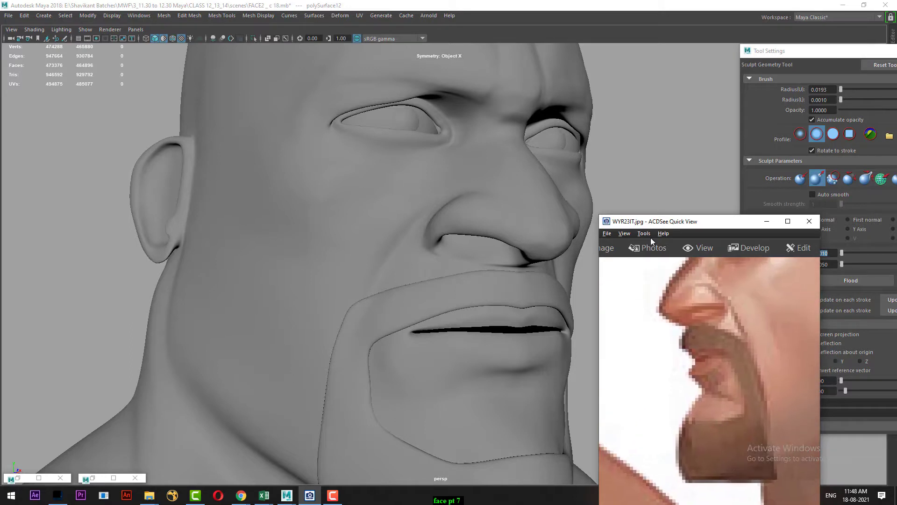
left_click_drag(656, 157, 718, 156, "alt")
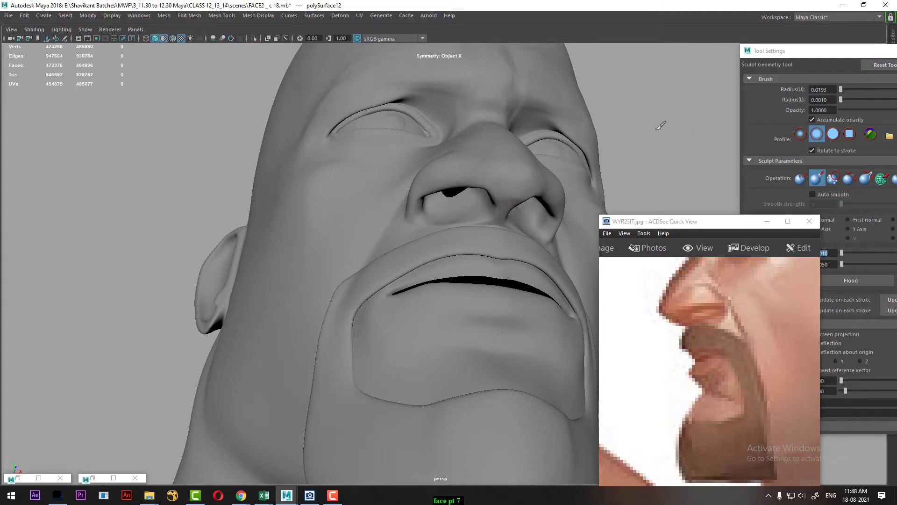
mouse_move(659, 152)
left_mouse_down("alt")
mouse_move(663, 174)
mouse_move(667, 144)
mouse_move(538, 213)
left_mouse_up("alt")
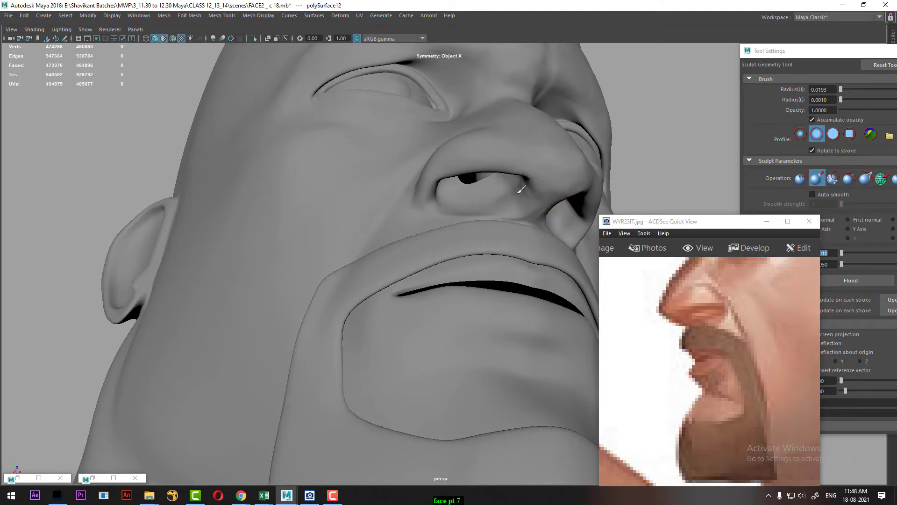
key("shift")
left_click_drag(677, 162, 541, 231, "alt")
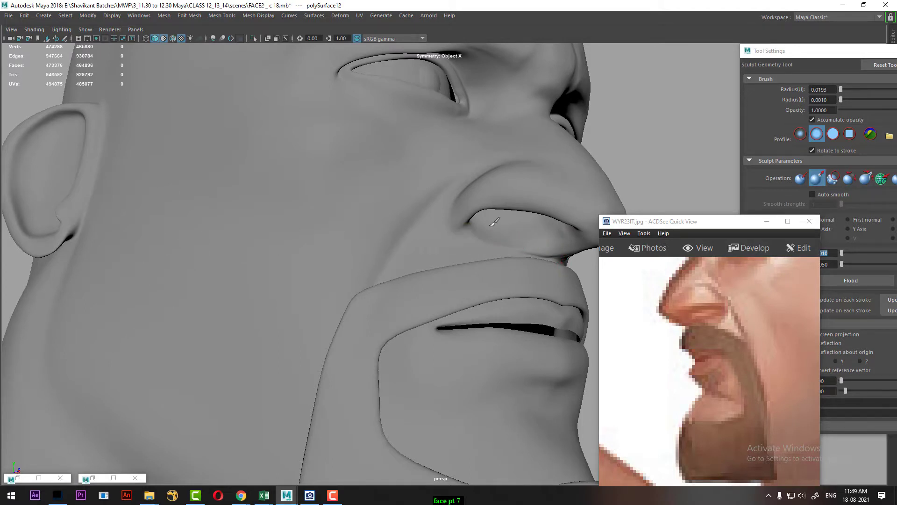
left_click_drag(502, 230, 626, 149, "alt")
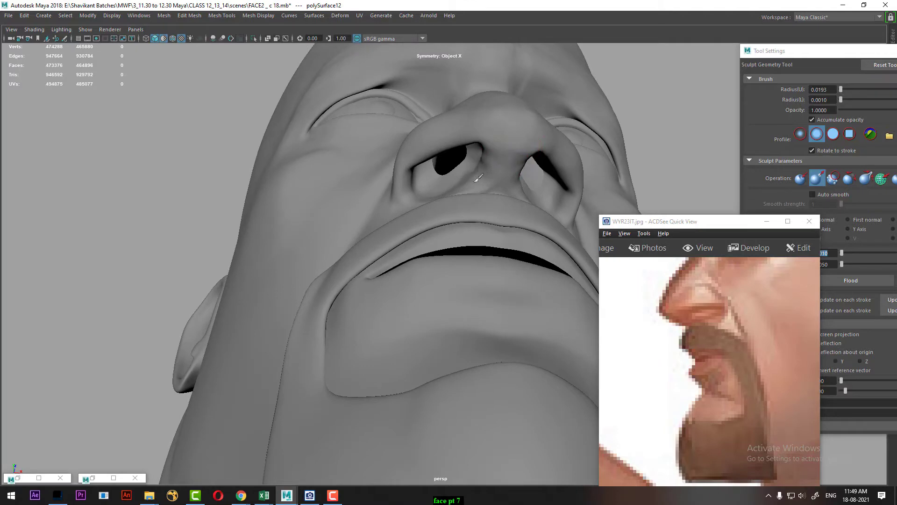
mouse_move(671, 121)
left_mouse_down("alt")
mouse_move(658, 171)
mouse_move(617, 176)
left_mouse_up("alt")
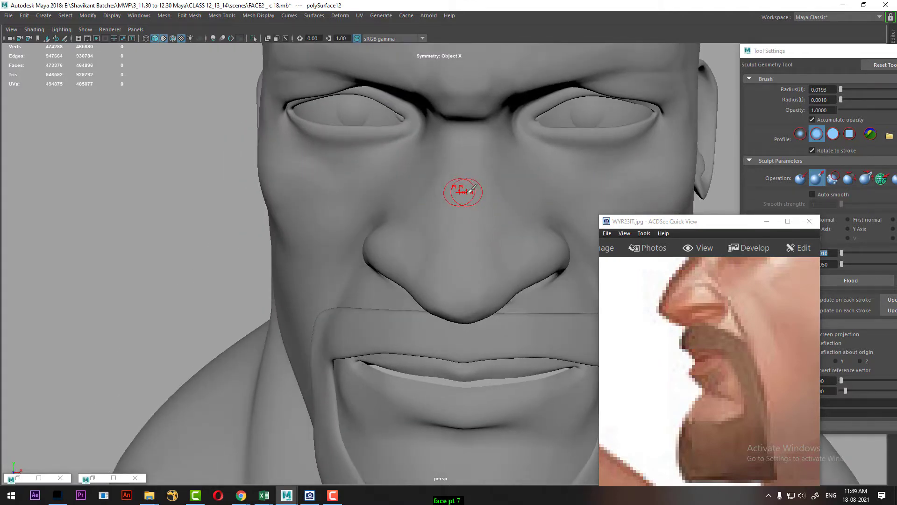
Enlarge the brush radius to 0.0281 and sculpt the cheeks along the nasolabial folds, following the side-profile reference.
left_click_drag(369, 275, 214, 233, "alt")
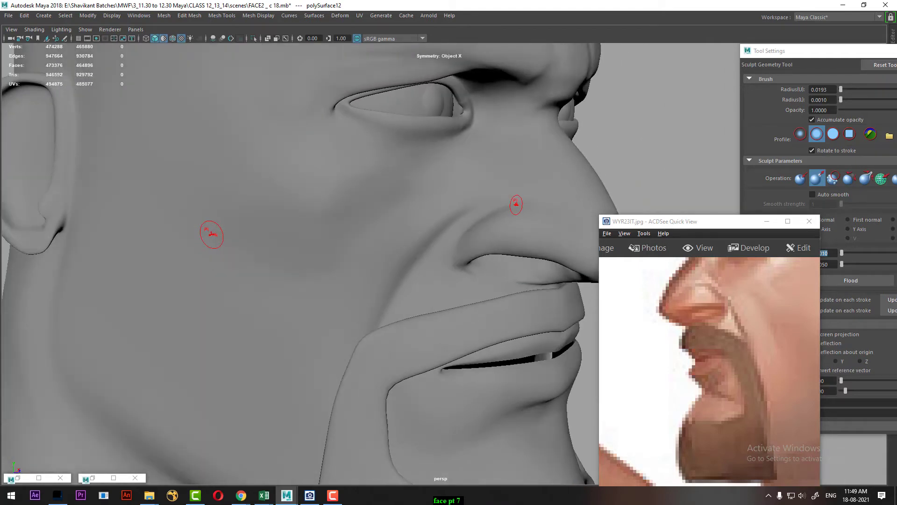
left_click_drag(630, 394, 688, 363)
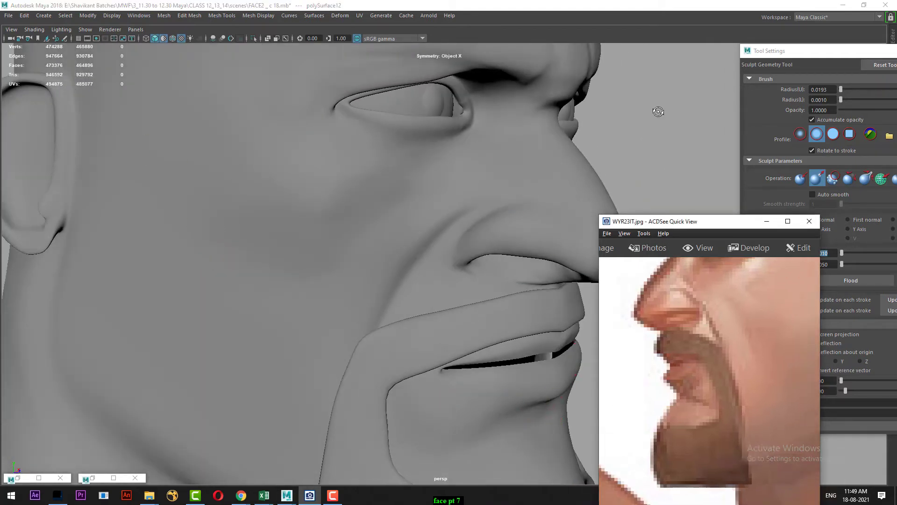
left_click_drag(658, 111, 645, 133, "alt")
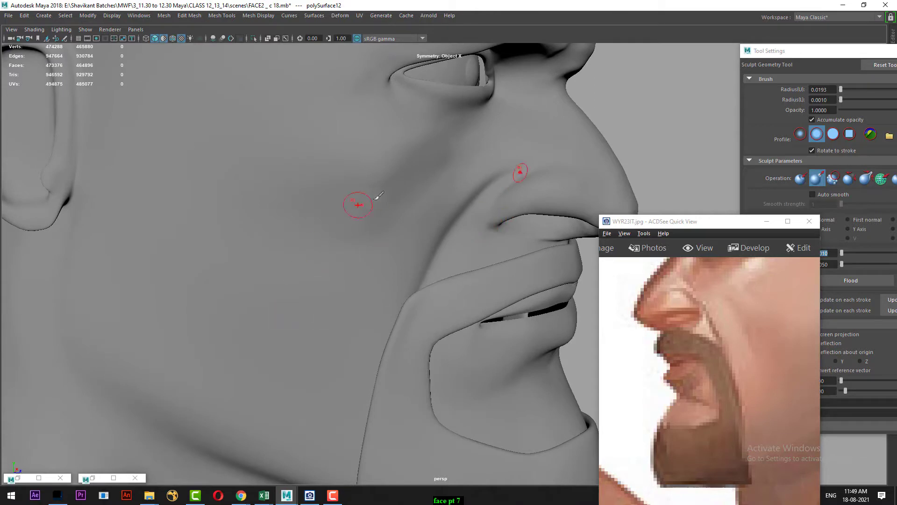
left_click_drag(409, 234, 425, 233)
mouse_move(647, 97)
left_mouse_down("alt")
mouse_move(633, 93)
mouse_move(644, 93)
left_mouse_up("alt")
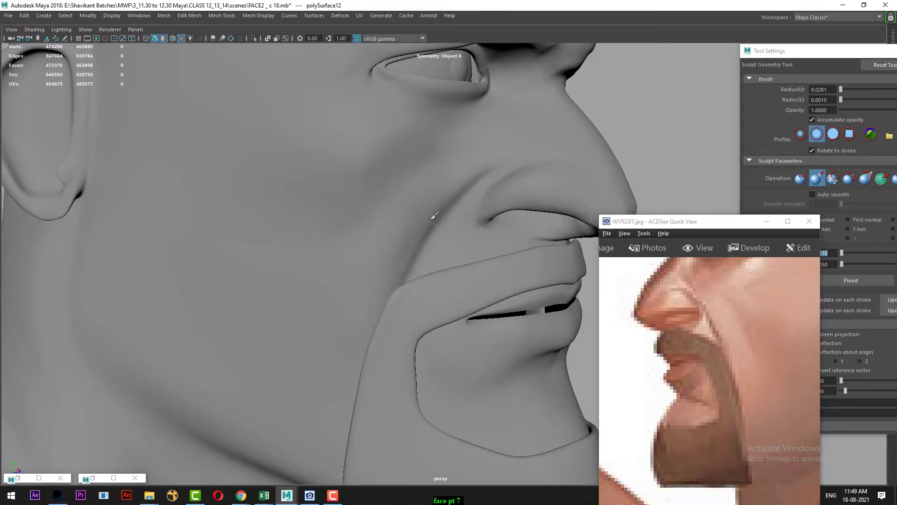
left_click_drag(644, 106, 628, 96, "alt")
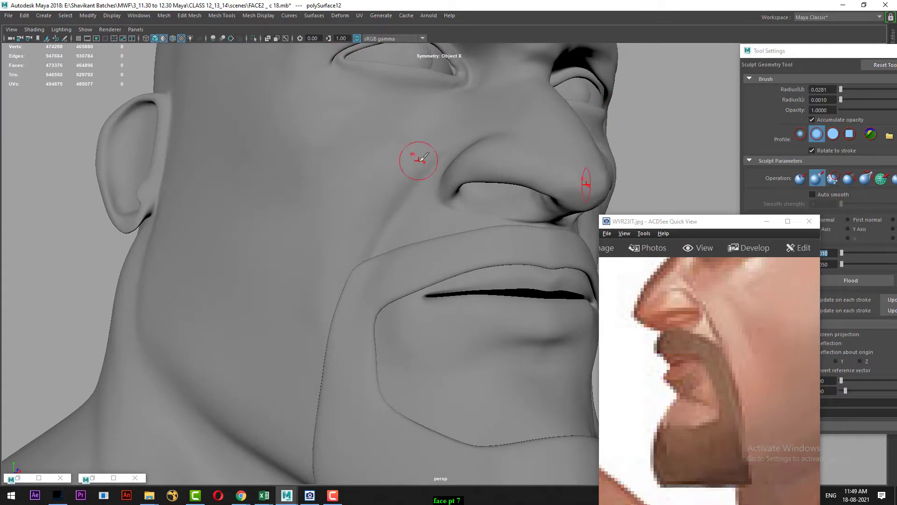
left_click_drag(687, 161, 711, 154, "alt")
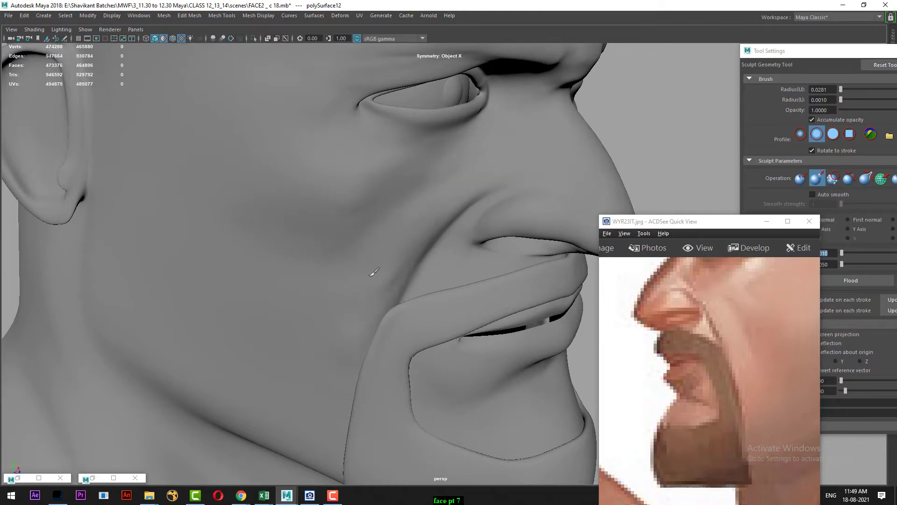
left_click_drag(642, 112, 651, 138, "alt")
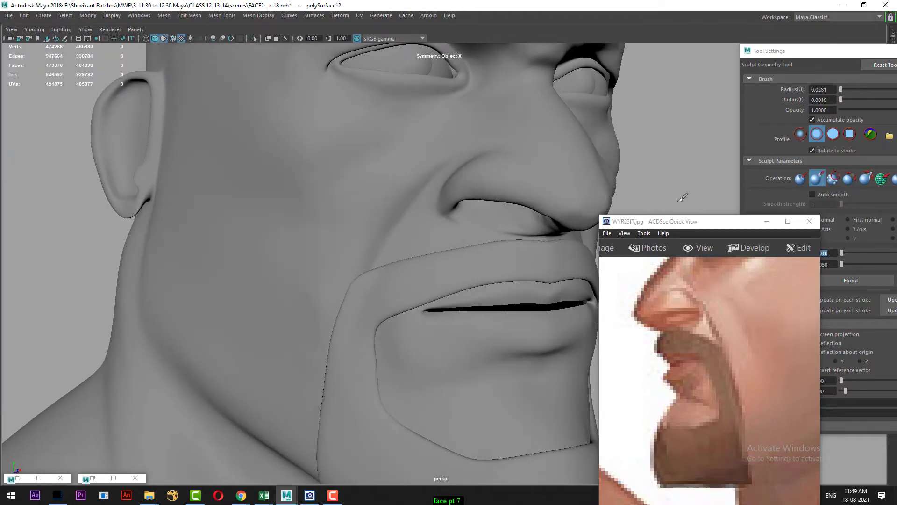
Enlarge the brush radius to 0.0833 and smooth the broad cheek surfaces between the ears and the nasolabial folds.
mouse_move(344, 296)
left_mouse_down("alt")
mouse_move(300, 241)
mouse_move(326, 202)
left_mouse_up("alt")
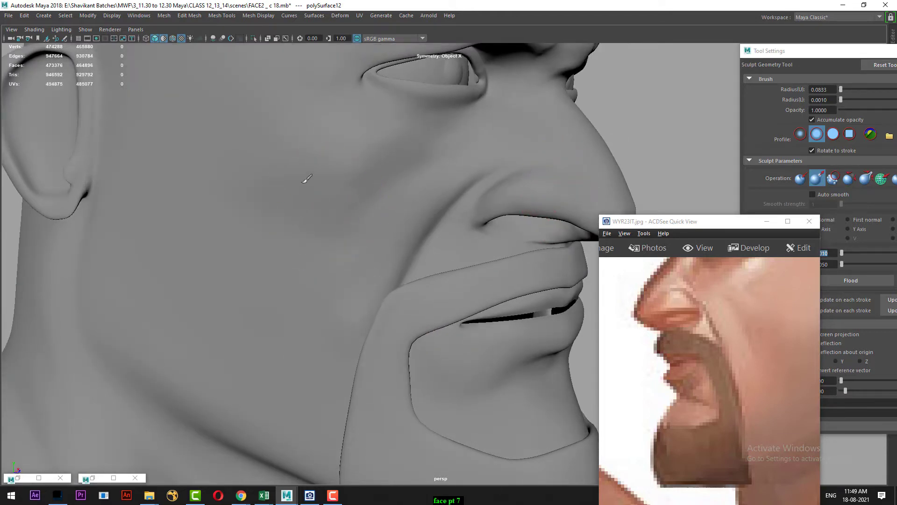
mouse_move(636, 112)
left_mouse_down("alt")
mouse_move(604, 93)
mouse_move(625, 89)
mouse_move(637, 110)
left_mouse_up("alt")
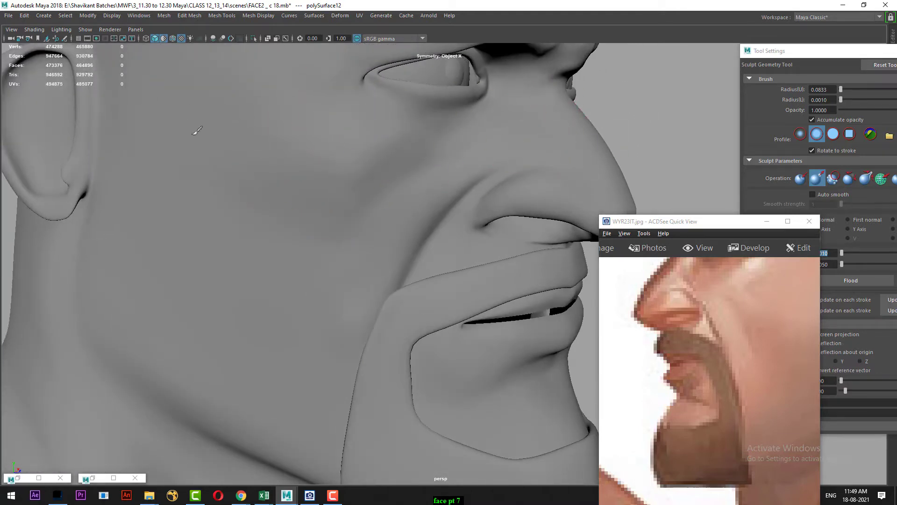
left_click_drag(625, 167, 584, 141, "alt")
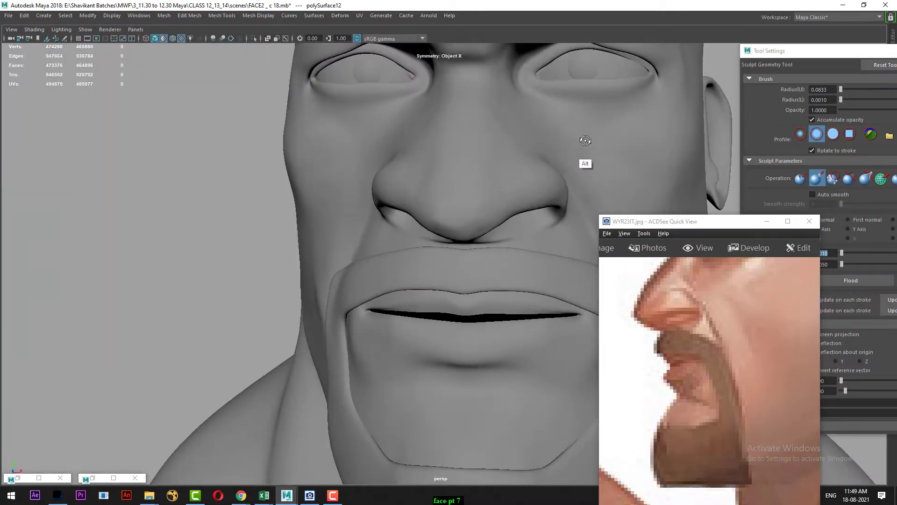
right_click_drag(336, 206, 104, 102, "alt")
mouse_move(104, 103)
left_mouse_down("alt")
mouse_move(168, 236)
mouse_move(190, 236)
mouse_move(187, 229)
mouse_move(89, 246)
mouse_move(119, 261)
mouse_move(112, 273)
mouse_move(111, 263)
left_mouse_up("alt")
Show the brow in the reference's side profile, reduce the brush radius to 0.0519 and shape the brow ridge above both eyes.
left_click_drag(717, 397, 743, 407)
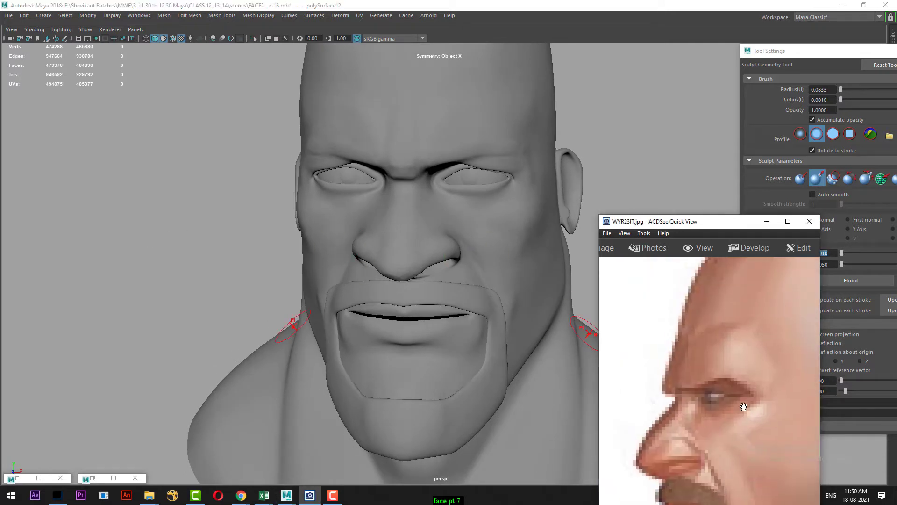
left_click_drag(157, 142, 139, 204, "alt")
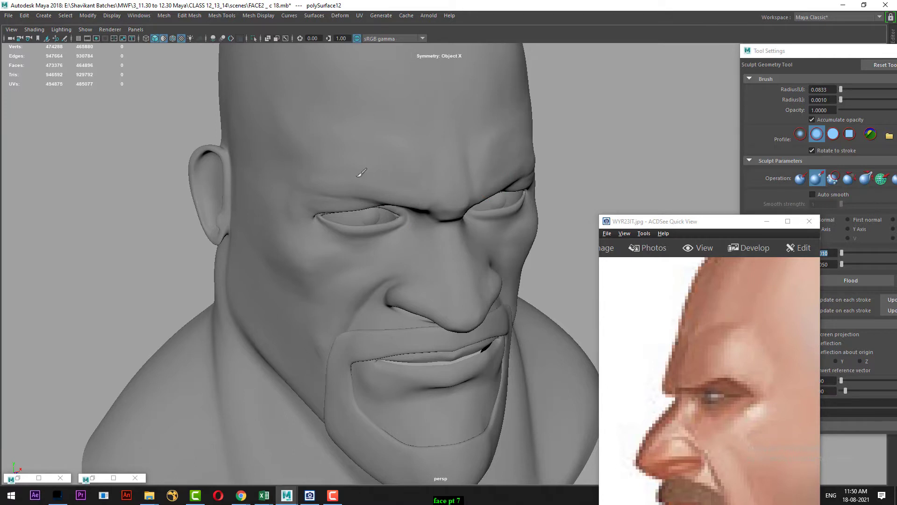
left_click_drag(591, 142, 587, 123, "alt")
right_click_drag(604, 100, 629, 136, "alt")
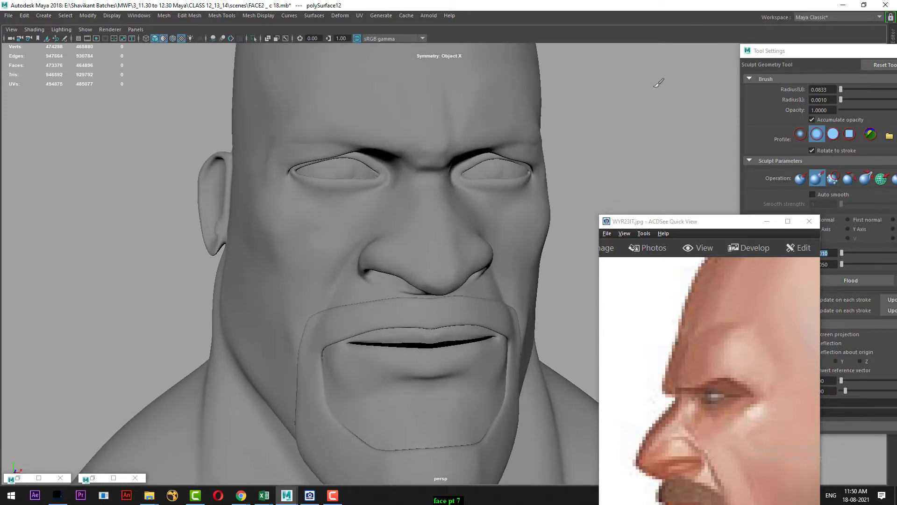
middle_click_drag(658, 83, 608, 140, "alt")
left_click_drag(649, 136, 642, 163, "alt")
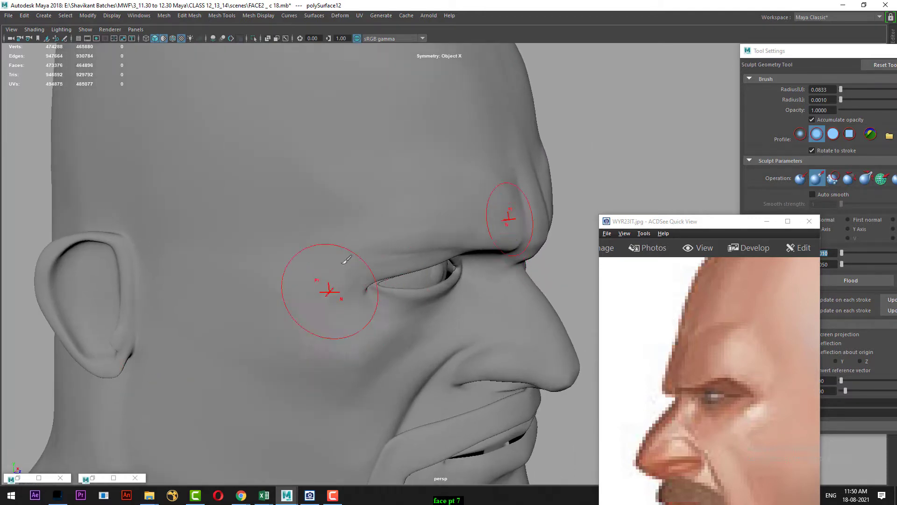
left_click_drag(387, 220, 369, 219)
left_click_drag(638, 140, 537, 195, "alt")
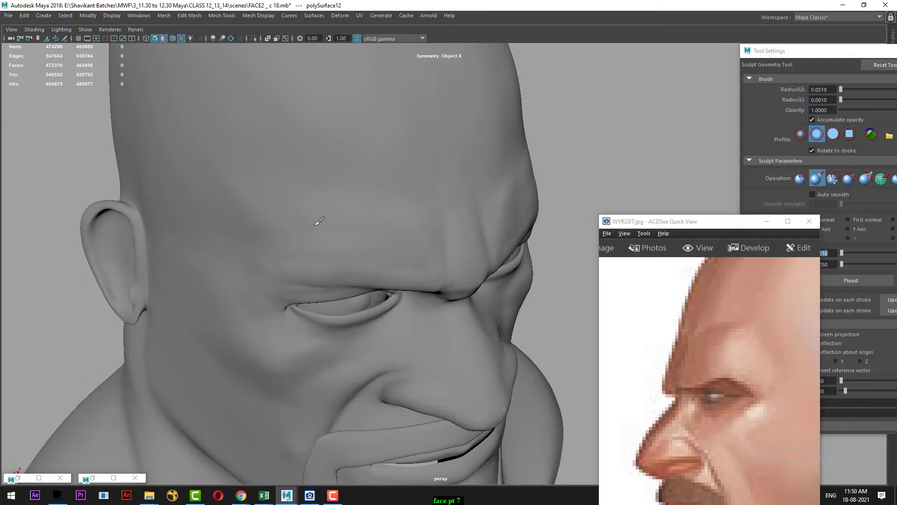
Refine the outer ends of the brow ridge where they meet the temples and forehead with mirrored strokes.
left_click_drag(595, 147, 565, 148, "alt")
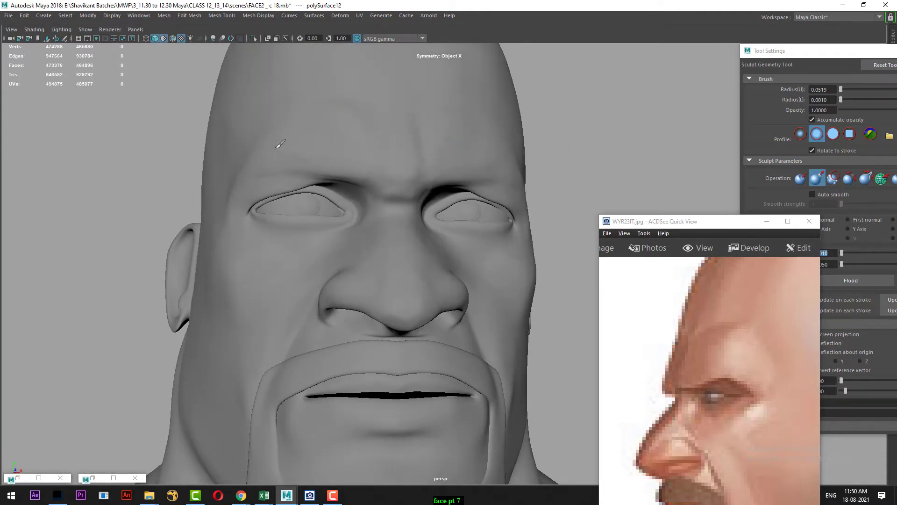
left_click_drag(495, 138, 440, 156, "alt")
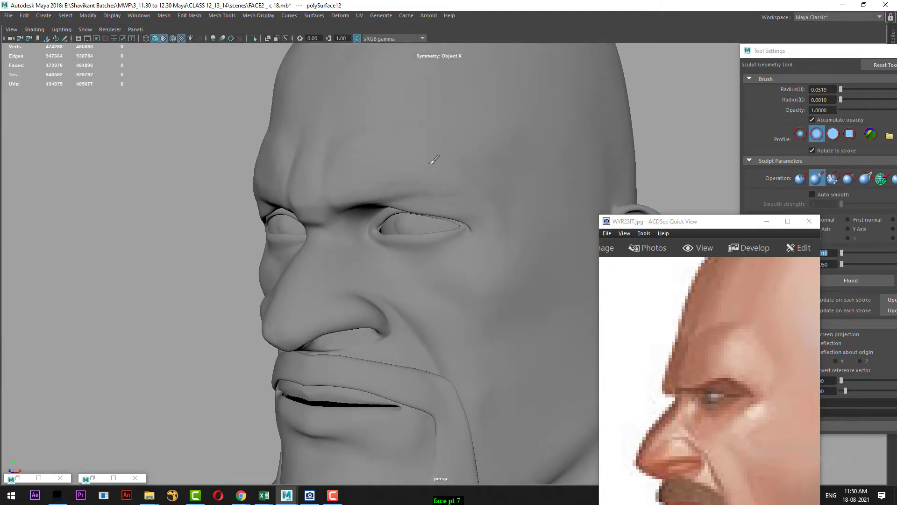
left_click_drag(306, 186, 260, 201, "alt")
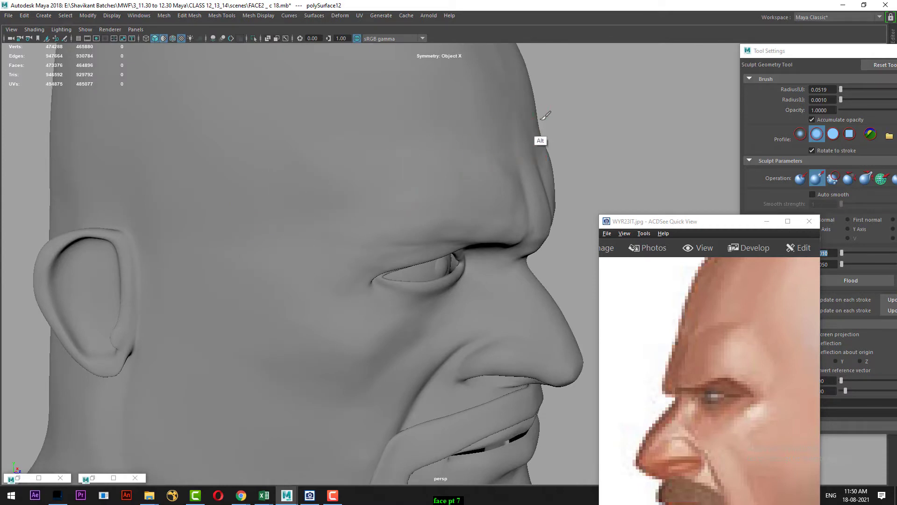
left_click_drag(545, 115, 545, 128, "alt")
left_click_drag(424, 144, 394, 271, "alt")
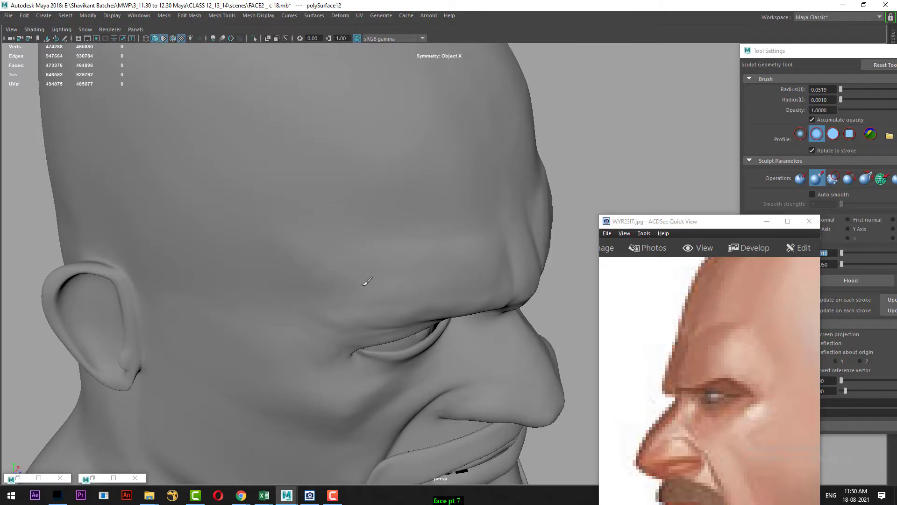
mouse_move(571, 161)
left_mouse_down("alt")
mouse_move(553, 136)
mouse_move(560, 154)
left_mouse_up("alt")
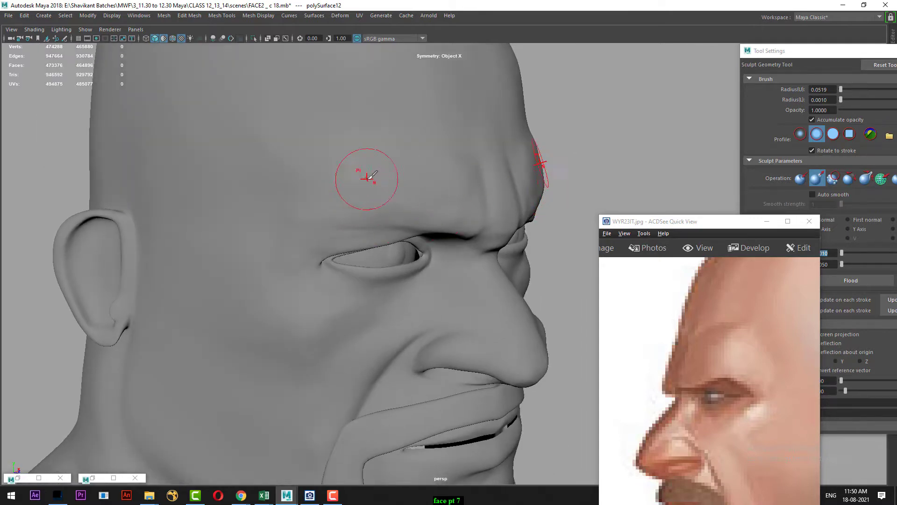
mouse_move(481, 149)
left_mouse_down("alt")
mouse_move(566, 134)
mouse_move(561, 100)
mouse_move(537, 111)
mouse_move(531, 137)
mouse_move(581, 112)
mouse_move(567, 104)
mouse_move(629, 106)
mouse_move(662, 114)
mouse_move(649, 144)
left_mouse_up("alt")
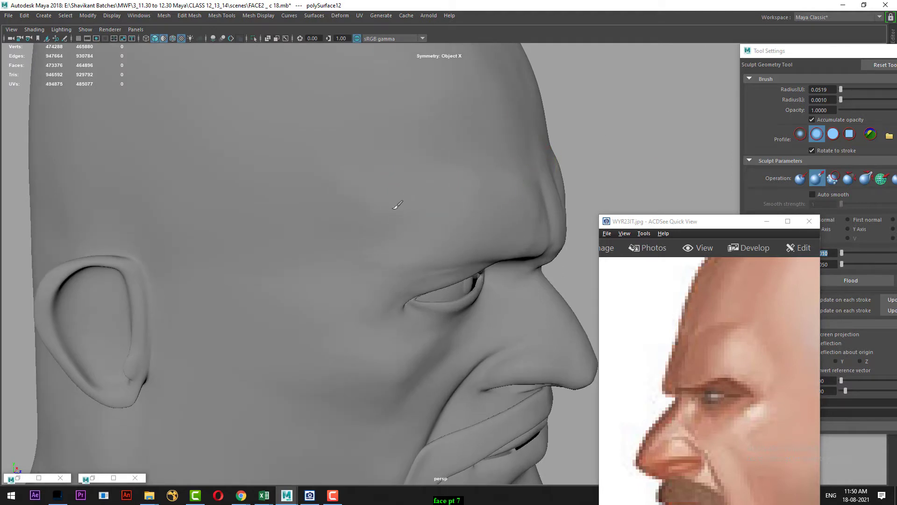
left_click_drag(407, 187, 581, 114, "alt")
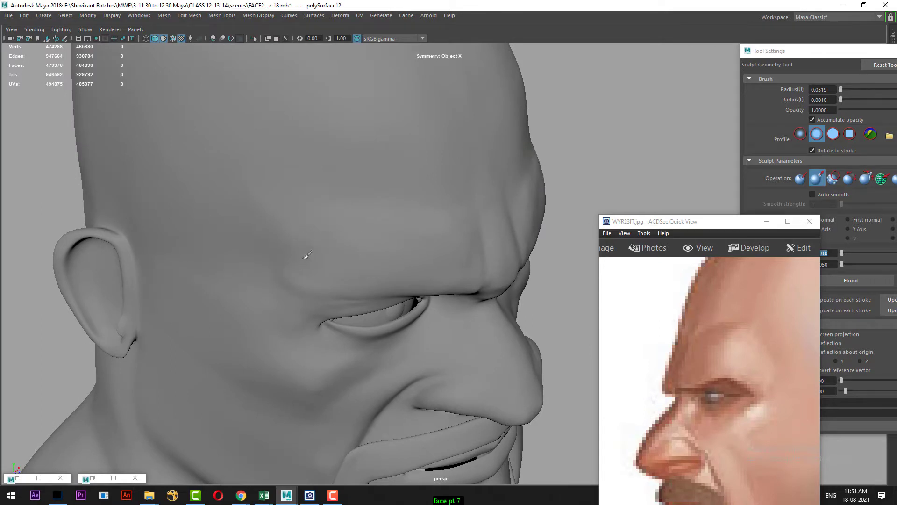
mouse_move(561, 131)
left_mouse_down("alt")
mouse_move(553, 92)
mouse_move(474, 95)
left_mouse_up("alt")
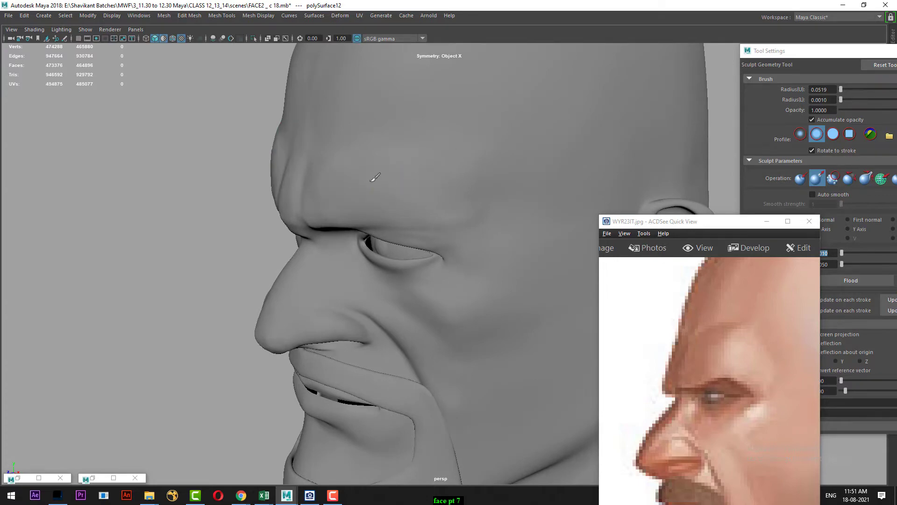
Smooth the forehead and the outer ends of the brow ridge into the temples with mirrored strokes.
mouse_move(380, 174)
left_mouse_down("alt")
mouse_move(222, 120)
mouse_move(271, 128)
mouse_move(294, 161)
mouse_move(299, 84)
left_mouse_up("alt")
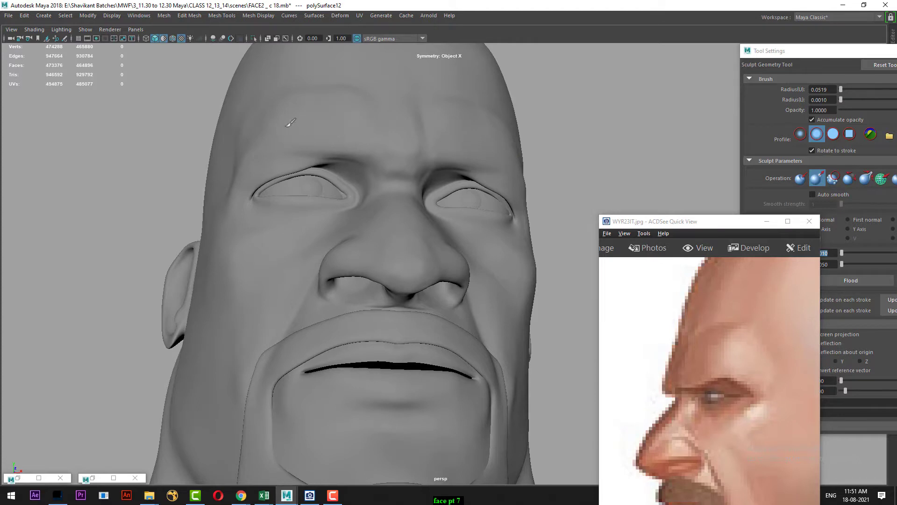
left_click_drag(533, 145, 610, 130, "alt")
left_click_drag(402, 135, 537, 149, "alt")
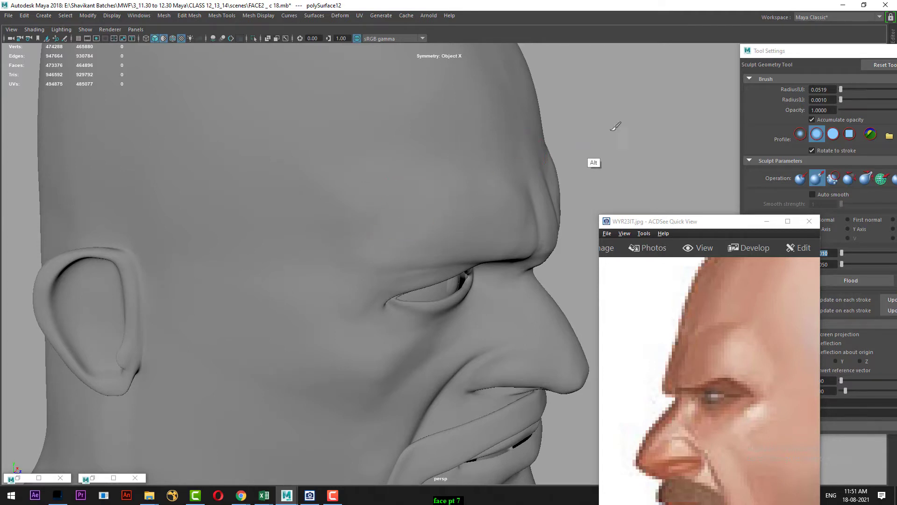
left_click_drag(616, 126, 461, 160, "alt")
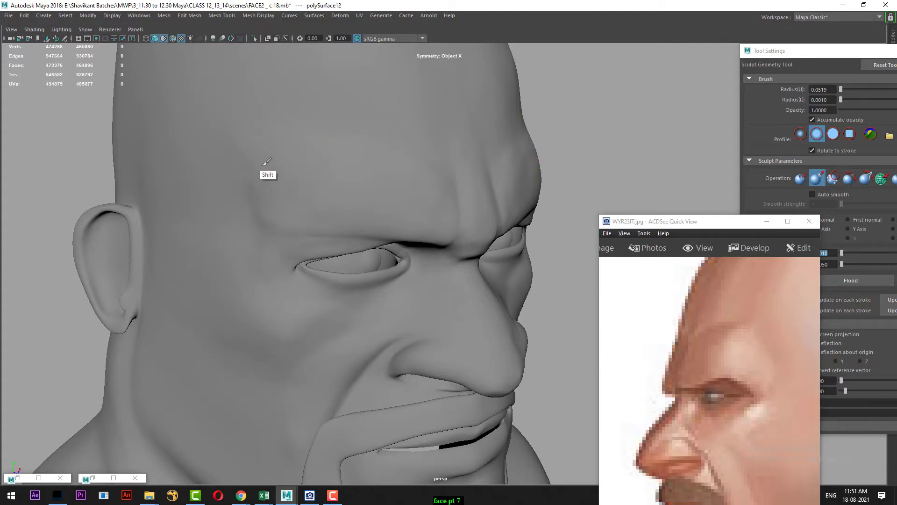
mouse_move(580, 108)
left_mouse_down("alt")
mouse_move(600, 99)
mouse_move(626, 105)
left_mouse_up("alt")
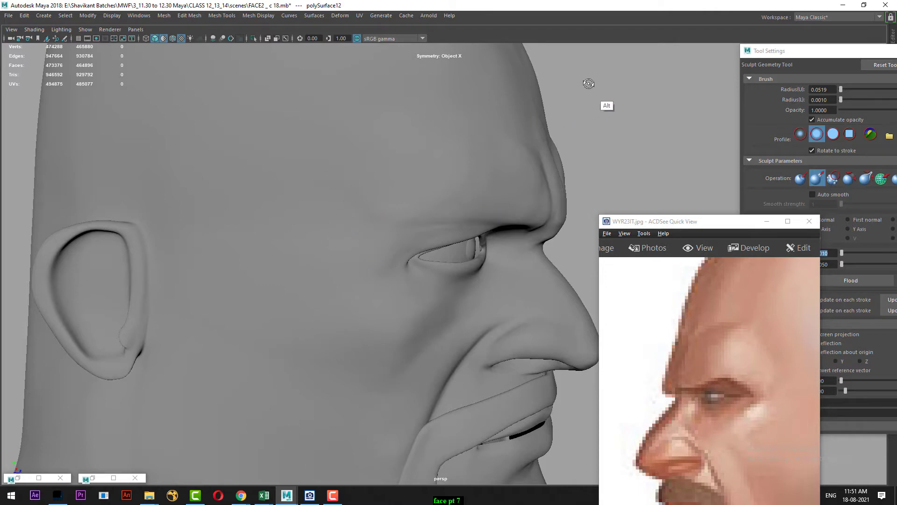
left_click_drag(588, 85, 439, 89, "alt")
Shape the temples beside the outer eye corners and brow, working from the side profile.
left_click_drag(213, 180, 199, 206, "alt")
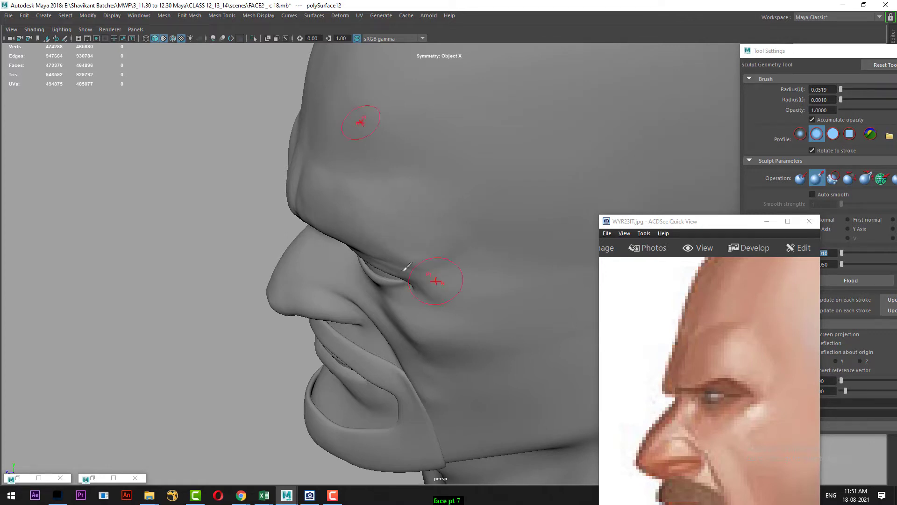
left_click_drag(165, 251, 172, 221, "alt")
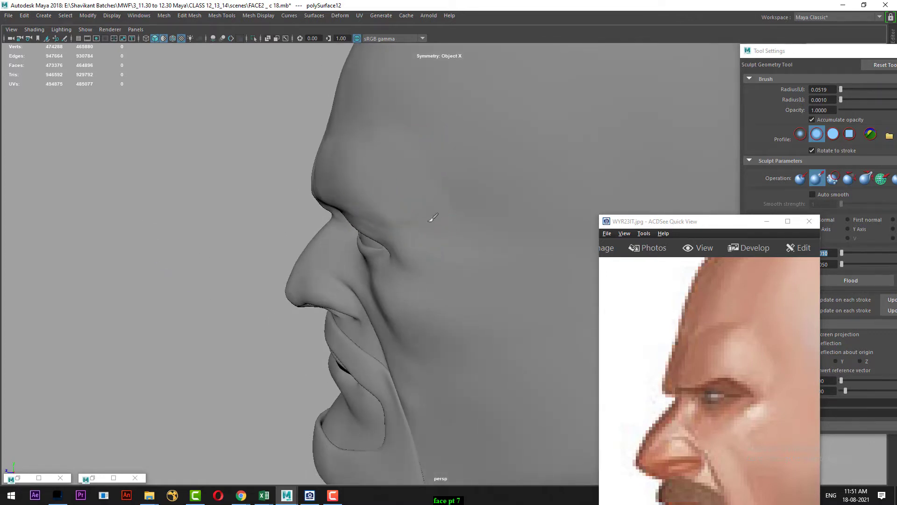
left_click_drag(173, 287, 196, 274, "alt")
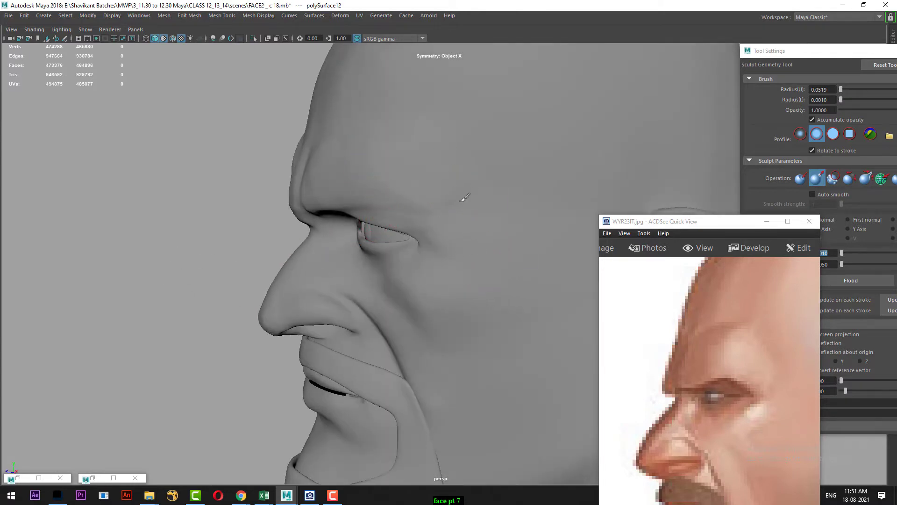
left_click_drag(177, 210, 176, 210, "alt")
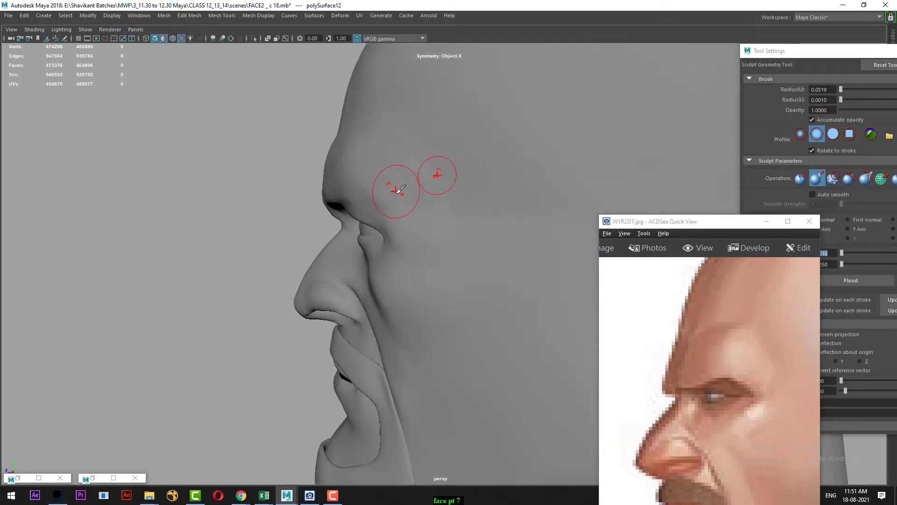
mouse_move(404, 185)
left_mouse_down("alt")
mouse_move(214, 167)
mouse_move(366, 117)
left_mouse_up("alt")
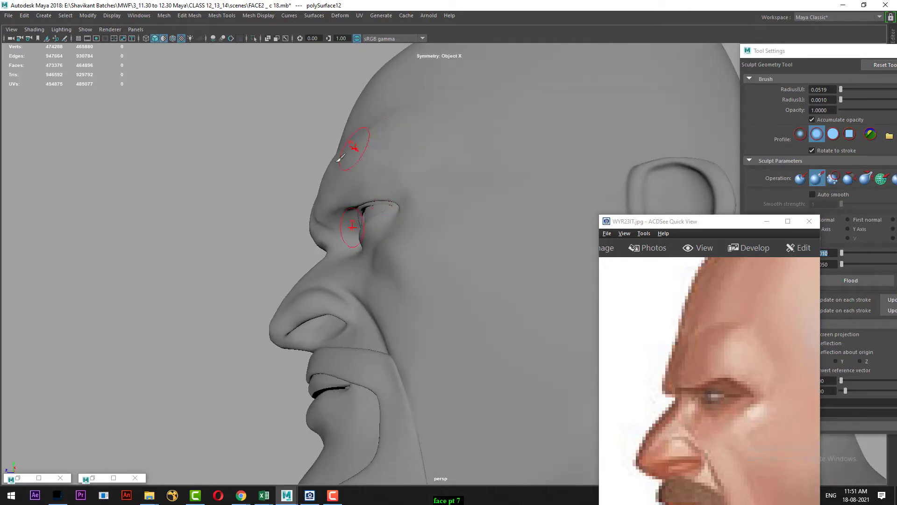
Reduce the brush radius to 0.0335 and refine the brow surface above both eyes with mirrored strokes.
left_click_drag(446, 150, 444, 150)
left_click_drag(266, 140, 435, 106, "alt")
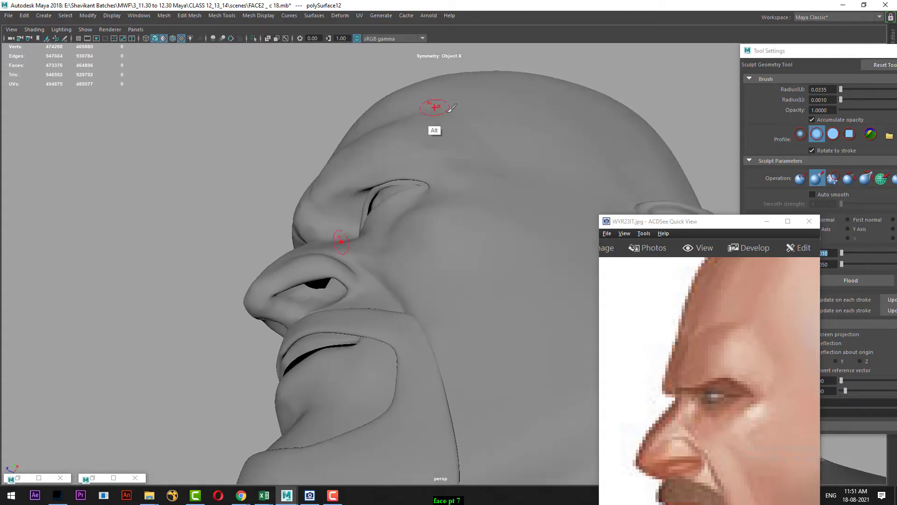
left_click_drag(352, 114, 391, 136, "alt")
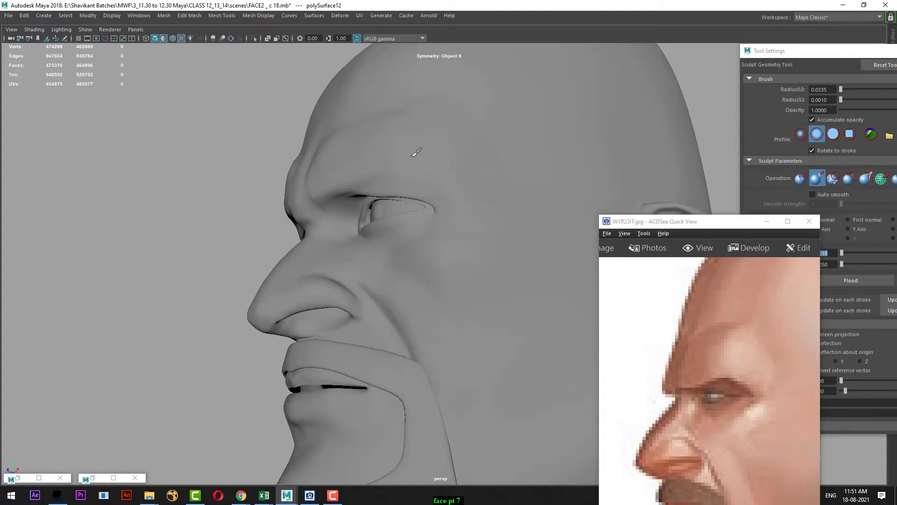
left_click_drag(209, 171, 289, 175, "alt")
mouse_move(190, 167)
left_mouse_down("alt")
mouse_move(149, 225)
mouse_move(134, 200)
left_mouse_up("alt")
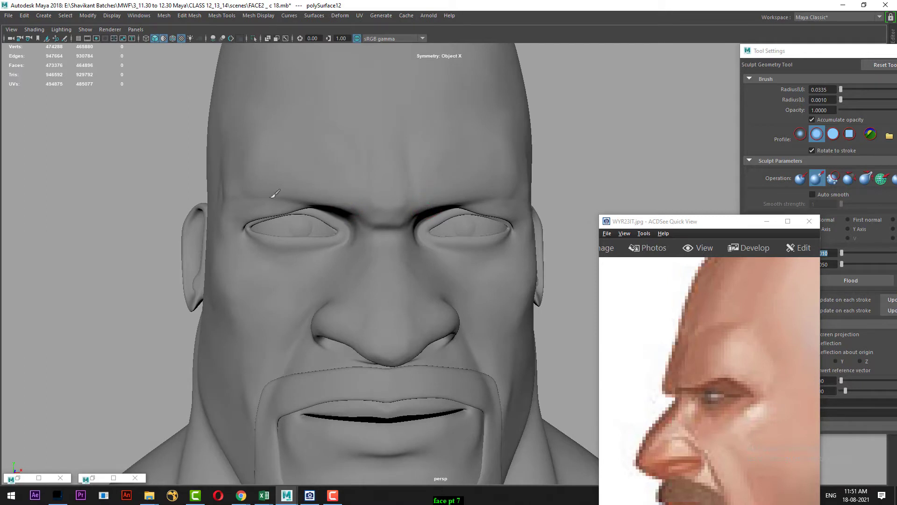
mouse_move(256, 181)
left_mouse_down("alt")
mouse_move(120, 164)
mouse_move(267, 141)
left_mouse_up("alt")
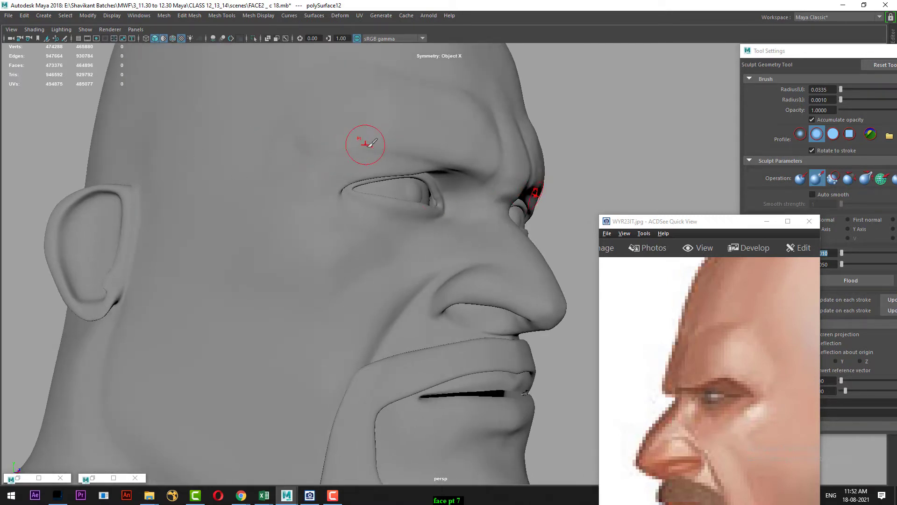
Reduce the brush radius to 0.0203 and define the lower edge of the brow above the upper eyelids.
key("b")
mouse_move(373, 146)
left_mouse_down()
mouse_move(364, 147)
mouse_move(371, 144)
left_mouse_up()
left_click_drag(574, 104, 528, 92, "alt")
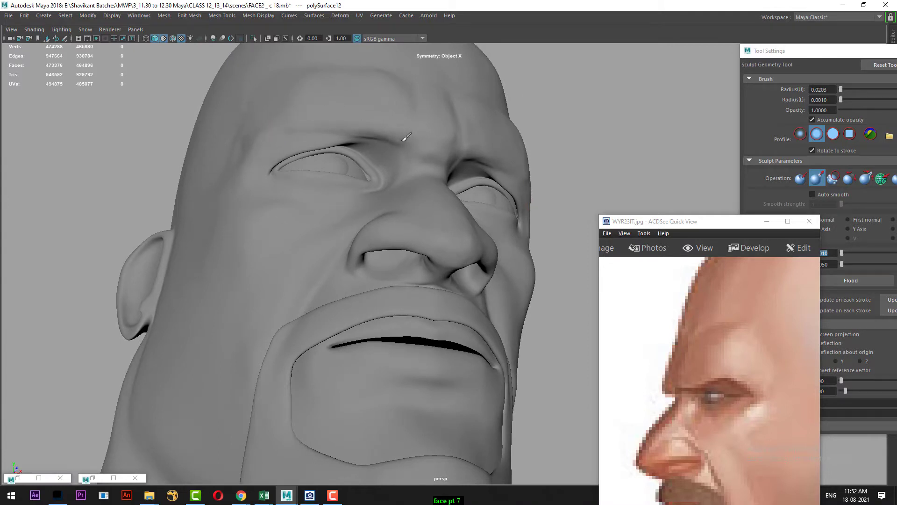
mouse_move(579, 124)
left_mouse_down("alt")
mouse_move(541, 128)
mouse_move(601, 142)
mouse_move(560, 145)
mouse_move(531, 131)
mouse_move(494, 139)
mouse_move(531, 146)
left_mouse_up("alt")
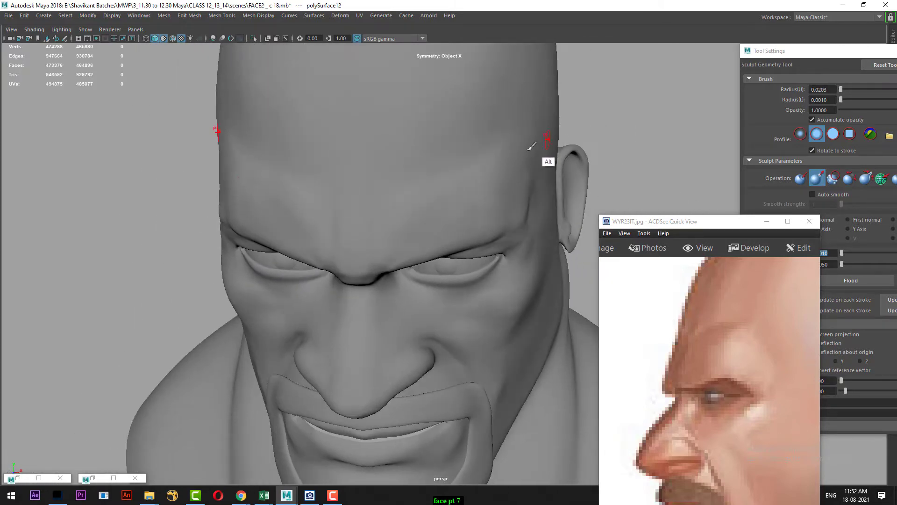
Enlarge the brush radius to 0.0458 and smooth the outer brow where it blends into the temples.
mouse_move(459, 195)
left_mouse_down()
mouse_move(585, 95)
mouse_move(465, 140)
left_mouse_up()
left_click_drag(180, 160, 357, 202, "alt")
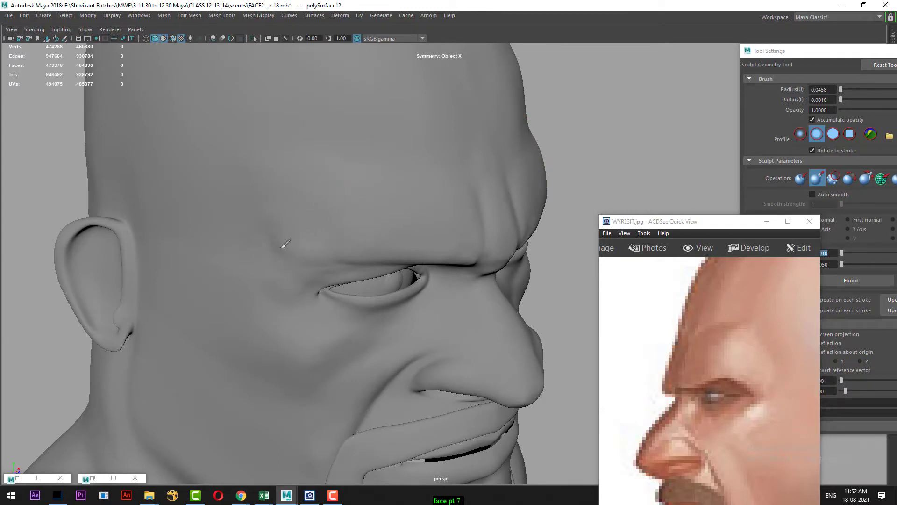
mouse_move(295, 244)
left_mouse_down("alt")
mouse_move(582, 104)
mouse_move(574, 129)
left_mouse_up("alt")
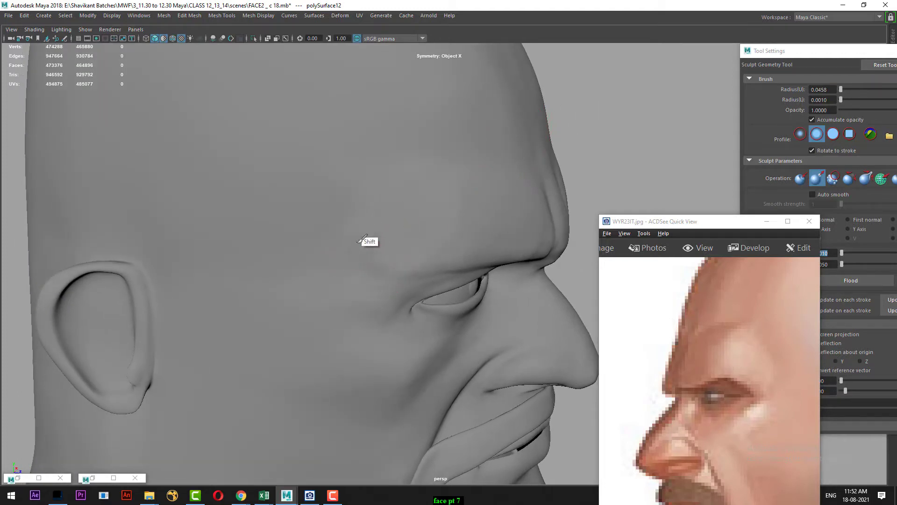
mouse_move(367, 279)
left_mouse_down("alt")
mouse_move(562, 110)
mouse_move(542, 136)
mouse_move(559, 176)
mouse_move(503, 169)
left_mouse_up("alt")
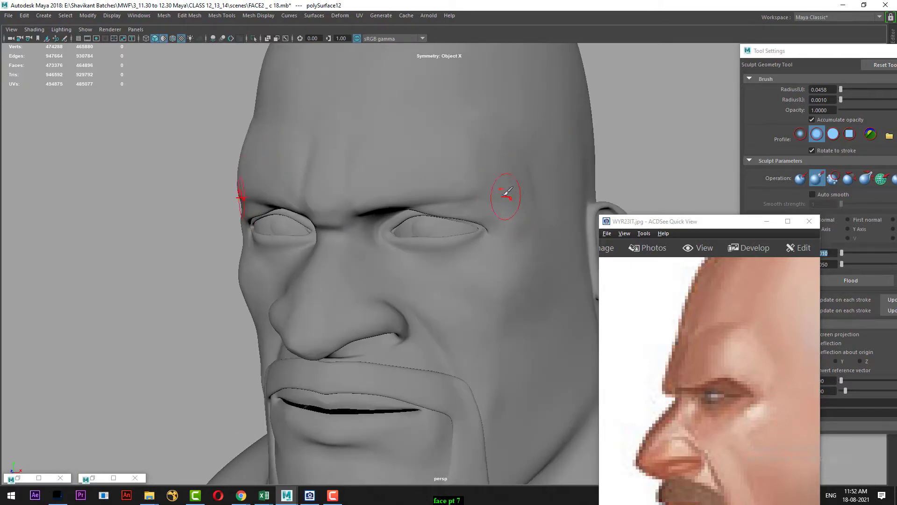
Reduce the brush radius to 0.0180 and refine the outer brow tips just above the eye corners.
key("b")
left_click_drag(492, 206, 486, 206)
mouse_move(625, 127)
left_mouse_down("alt")
mouse_move(490, 176)
mouse_move(477, 198)
mouse_move(458, 195)
left_mouse_up("alt")
key("b")
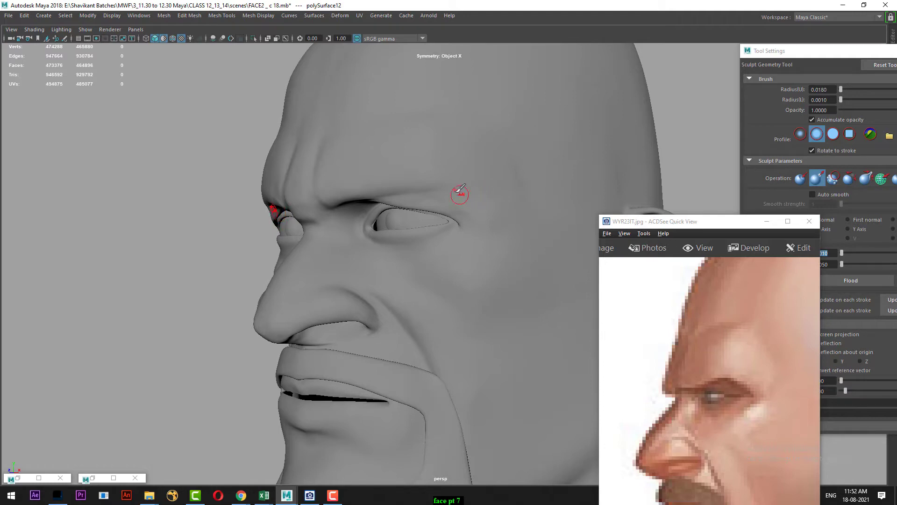
mouse_move(173, 234)
left_mouse_down("alt")
mouse_move(200, 204)
mouse_move(271, 203)
mouse_move(343, 178)
left_mouse_up("alt")
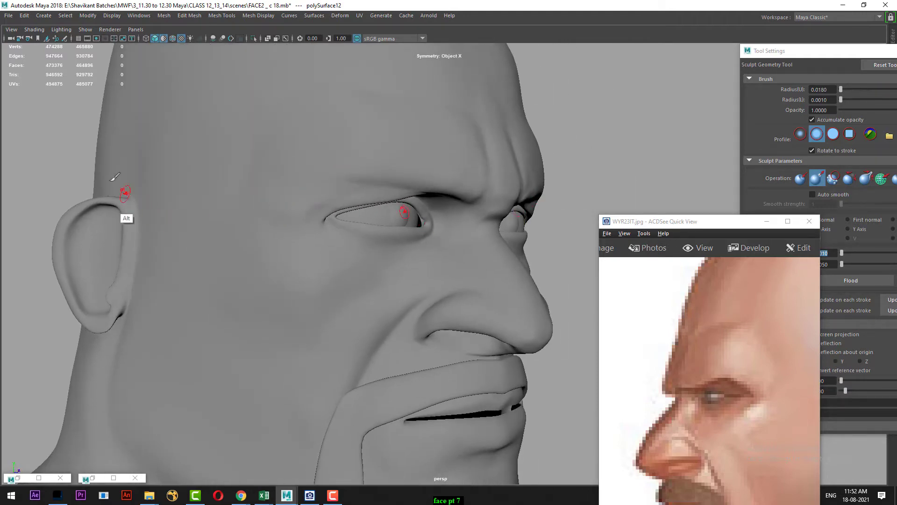
left_click_drag(59, 162, 583, 245, "alt")
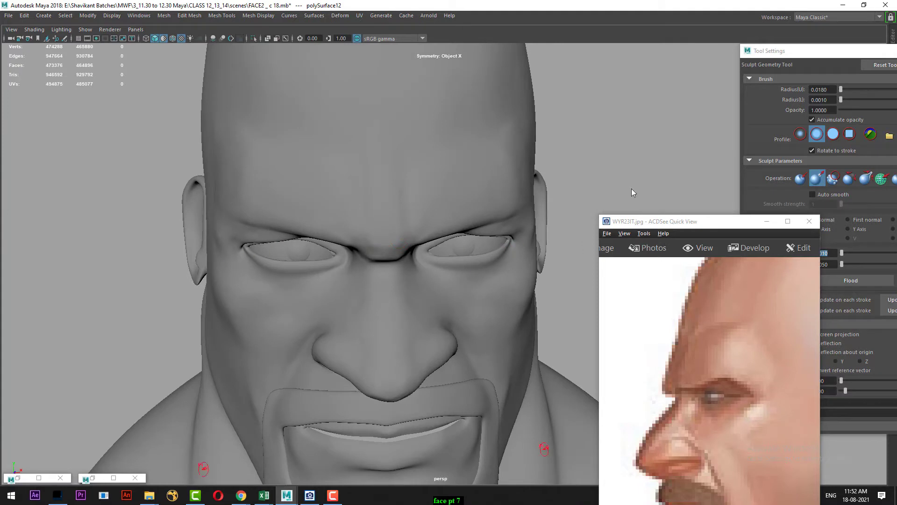
Examine the whole bust from the front and show the mouth, goatee and jaw of the reference's front view.
right_click_drag(591, 224, 512, 126, "alt")
left_click_drag(516, 196, 525, 168, "alt")
right_click_drag(524, 168, 536, 174, "alt")
middle_click_drag(536, 174, 539, 130, "alt")
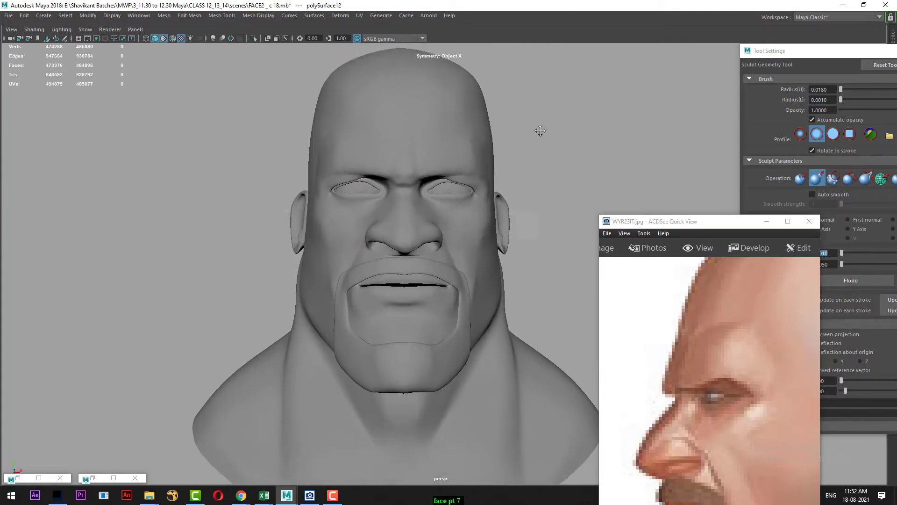
left_click_drag(546, 179, 555, 165, "alt")
middle_click_drag(554, 164, 563, 117, "alt")
left_click_drag(752, 479, 763, 344)
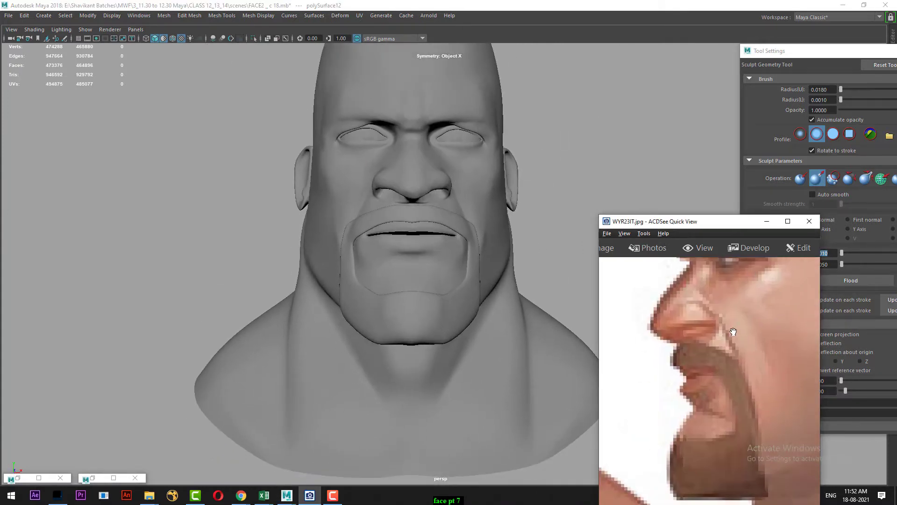
left_click_drag(575, 201, 537, 186, "alt")
left_click(736, 400)
scroll(736, 400, "down", 3)
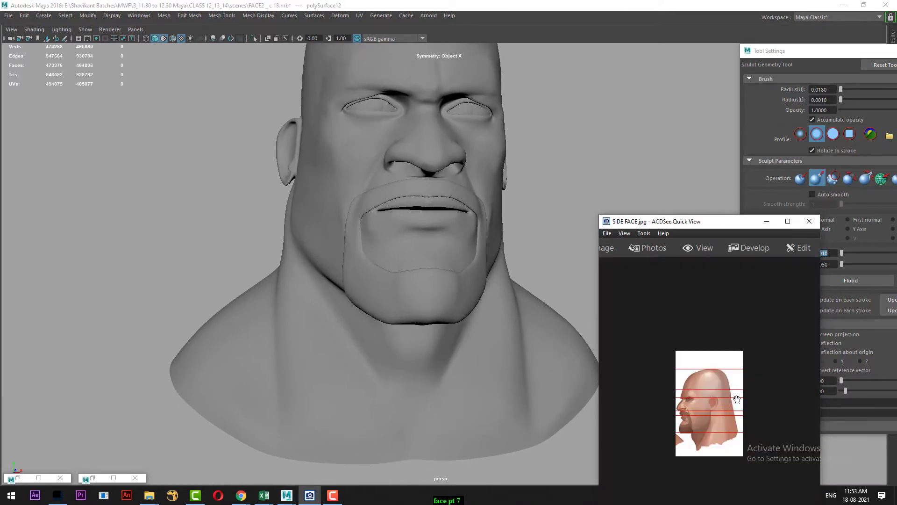
scroll(738, 397, "up", 8)
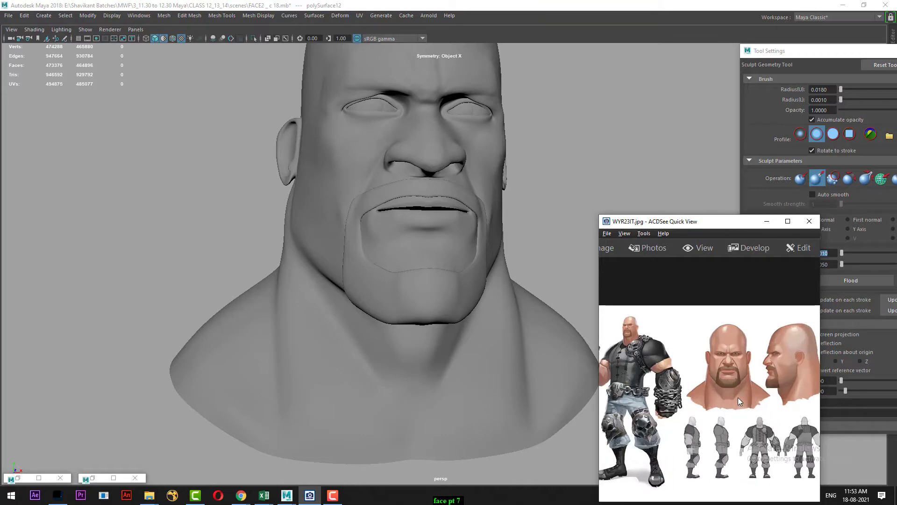
scroll(744, 388, "up", 3)
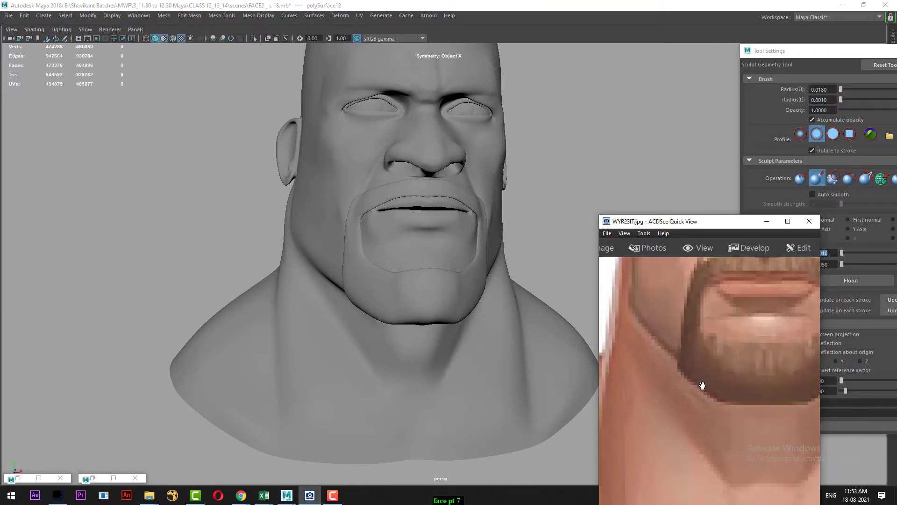
Enlarge the brush radius to 0.0548 and sculpt the chin between the lower lip and the goatee.
left_click_drag(562, 143, 567, 156, "alt")
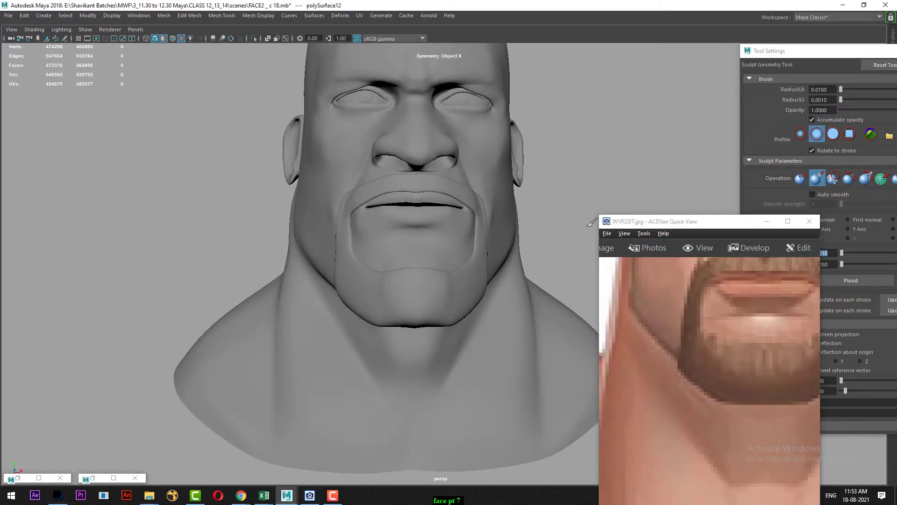
right_click_drag(588, 70, 562, 180, "alt")
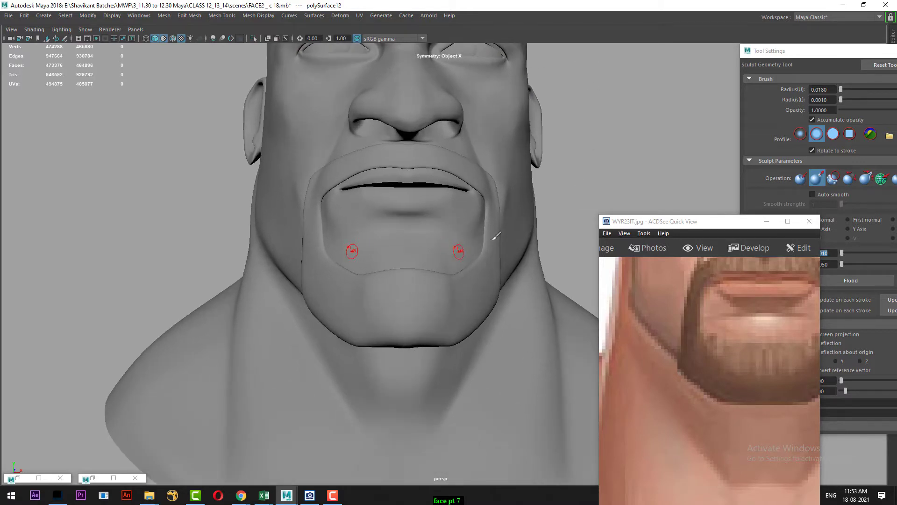
mouse_move(637, 142)
left_mouse_down("alt")
mouse_move(637, 164)
mouse_move(641, 154)
left_mouse_up("alt")
right_click_drag(641, 154, 633, 234, "alt")
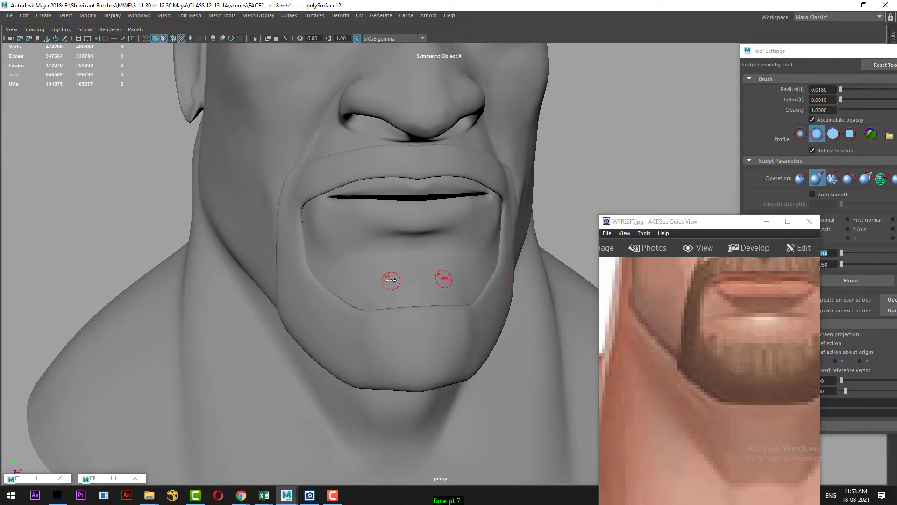
left_click_drag(392, 280, 399, 278)
left_click_drag(521, 218, 467, 261, "alt")
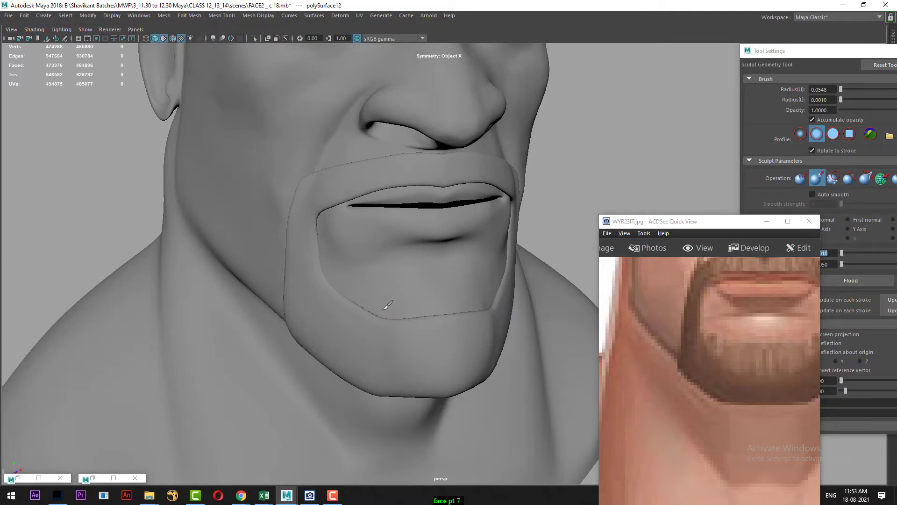
Smooth the skin below the mouth corners inside the goatee outline, working from a three-quarter view.
mouse_move(544, 213)
left_mouse_down("alt")
mouse_move(553, 174)
mouse_move(551, 187)
mouse_move(582, 150)
left_mouse_up("alt")
right_click_drag(557, 147, 562, 205, "alt")
key("b")
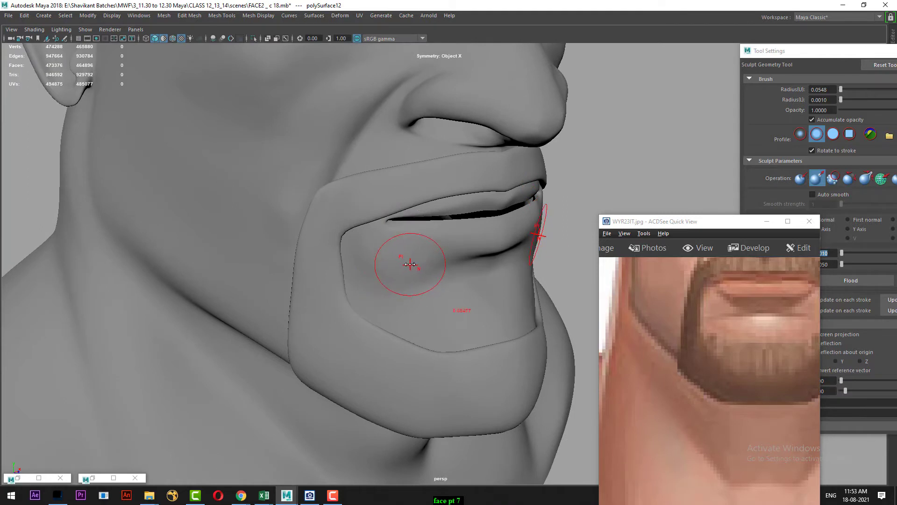
right_click(410, 265)
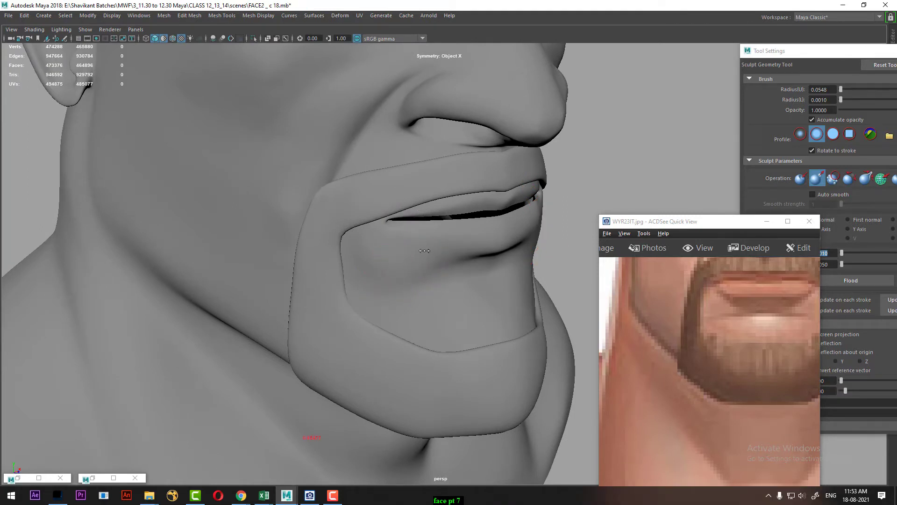
Switch the sculpt operation to Push and set the brush's upper radius to 0.0010.
mouse_move(604, 189)
right_mouse_down("alt")
mouse_move(502, 174)
mouse_move(467, 210)
right_mouse_up("alt")
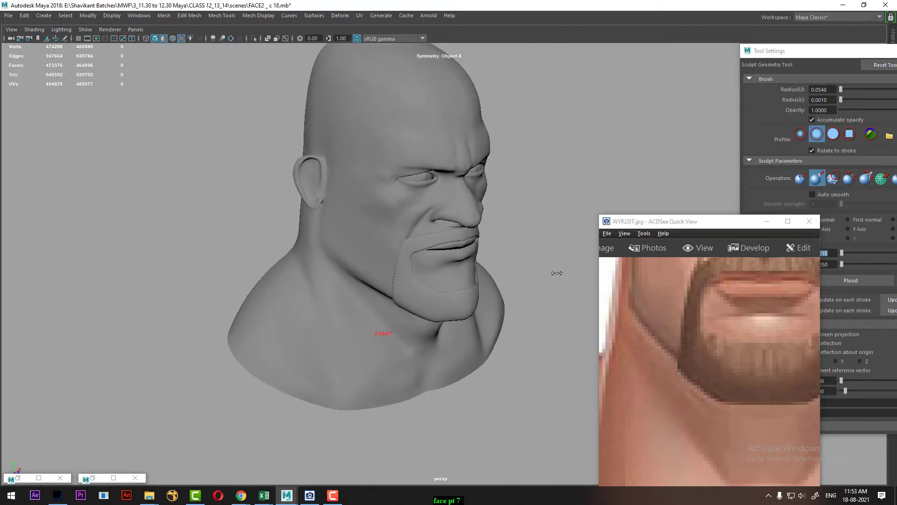
mouse_move(518, 276)
left_mouse_down("alt")
mouse_move(430, 240)
mouse_move(434, 254)
left_mouse_up("alt")
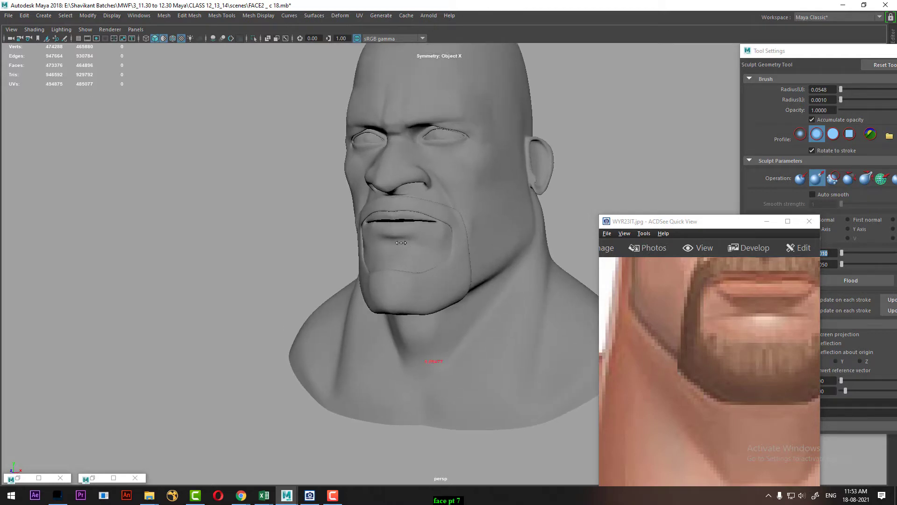
left_click(800, 179)
double_click(822, 90)
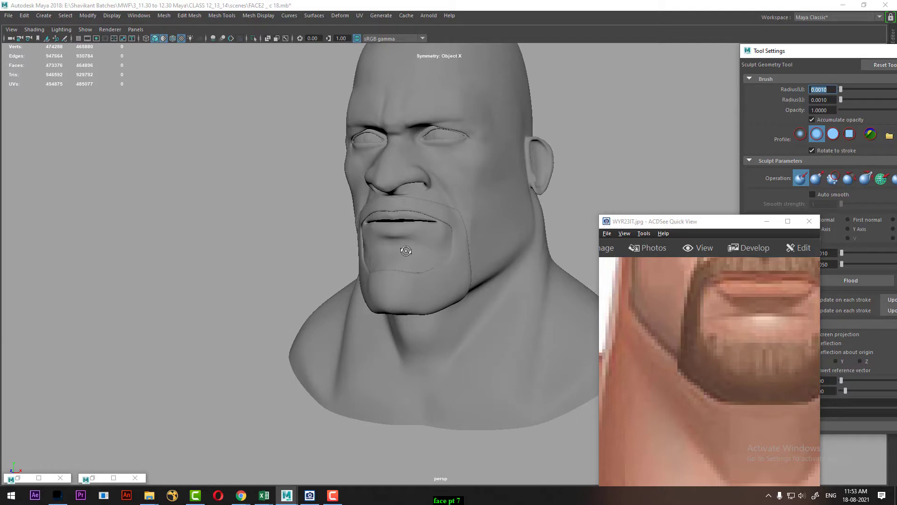
Examine the whole bust from the front and both three-quarter sides, with the reference image out of the way.
left_click_drag(406, 251, 450, 310, "alt")
right_click_drag(451, 310, 424, 261, "alt")
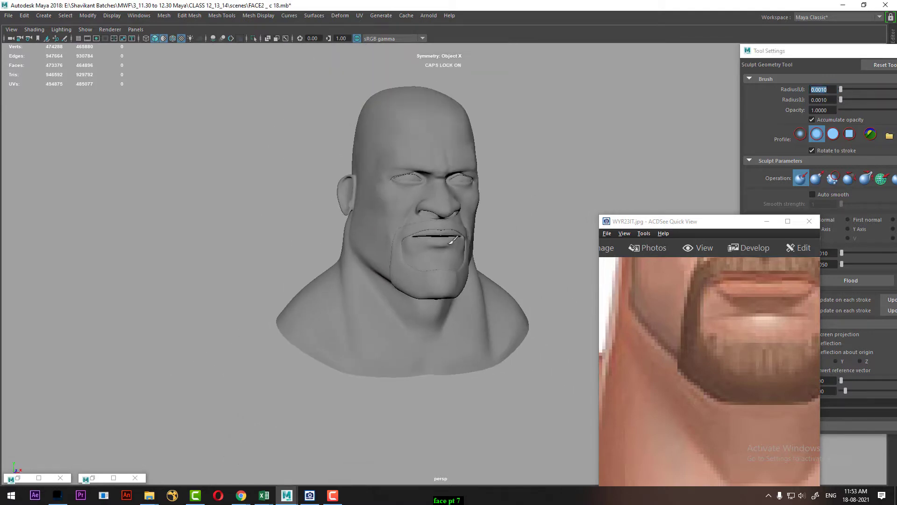
left_click_drag(468, 245, 390, 266, "alt")
right_click_drag(390, 266, 474, 312, "alt")
left_click_drag(475, 312, 401, 248, "alt")
right_click_drag(402, 248, 453, 280, "alt")
left_click_drag(453, 281, 468, 259, "alt")
left_click(770, 223)
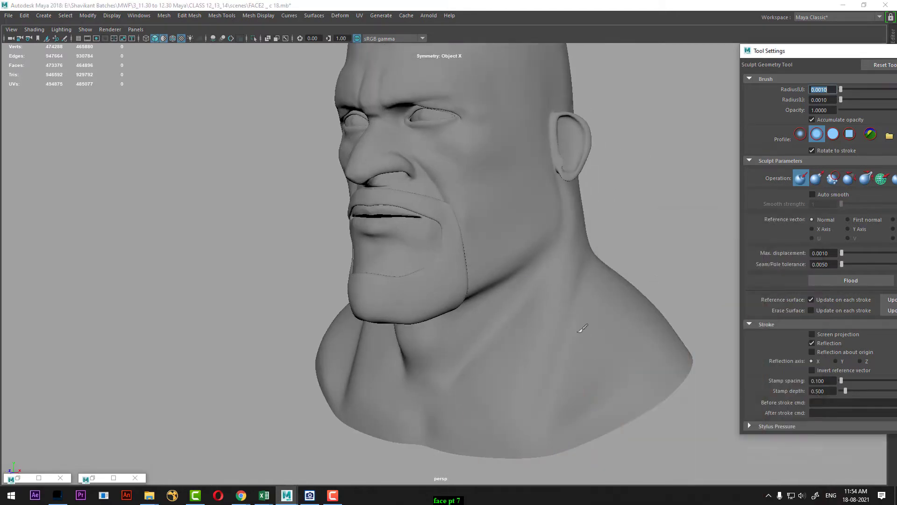
right_click_drag(585, 328, 467, 276, "alt")
left_click_drag(467, 275, 432, 318, "alt")
right_click_drag(432, 318, 551, 348, "alt")
left_click_drag(552, 348, 418, 256, "alt")
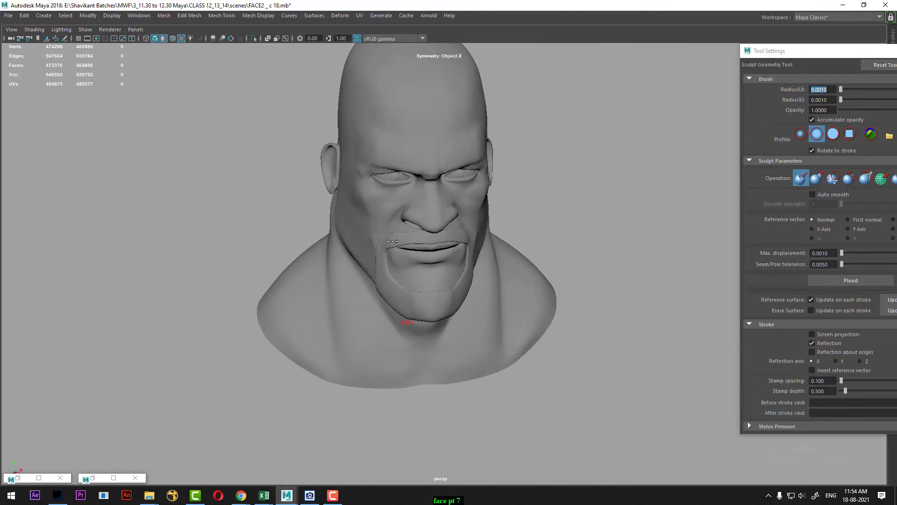
right_click_drag(410, 239, 464, 222)
left_click(333, 496)
left_click(853, 452)
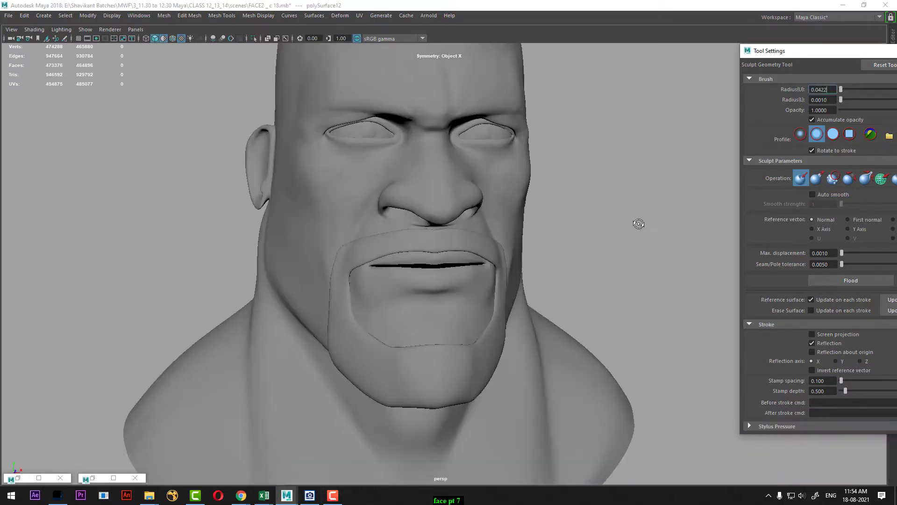
Show the reference image again and push in the skin beneath the lower lip, reducing the brush radius to 0.0234.
left_click_drag(638, 224, 556, 240, "alt")
mouse_move(374, 237)
left_mouse_down("alt")
mouse_move(496, 226)
mouse_move(513, 210)
left_mouse_up("alt")
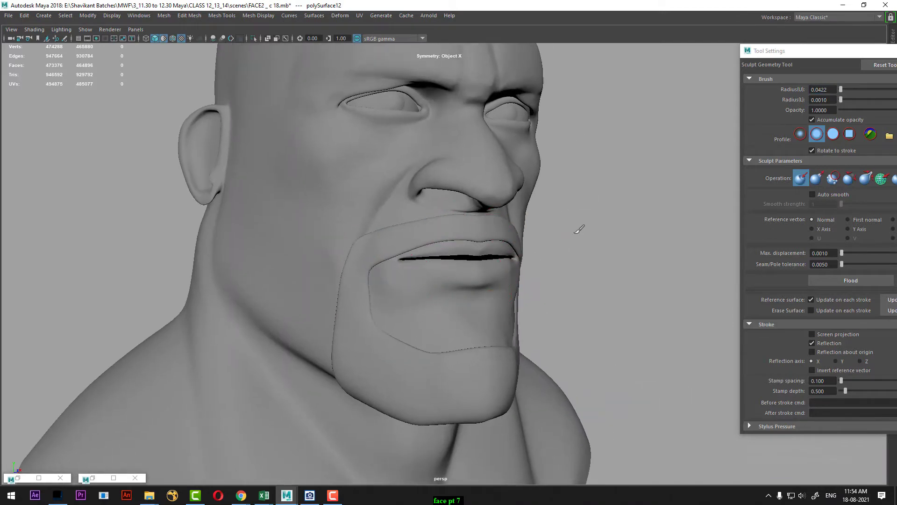
mouse_move(516, 264)
left_mouse_down("alt")
mouse_move(483, 276)
mouse_move(481, 321)
left_mouse_up("alt")
left_click(310, 495)
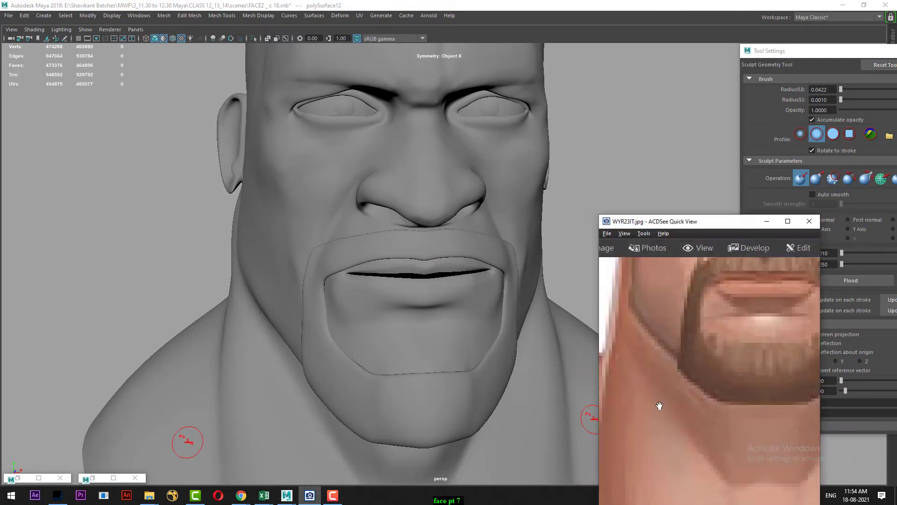
right_click_drag(434, 297, 447, 356, "alt")
left_click_drag(430, 322, 430, 329, "alt")
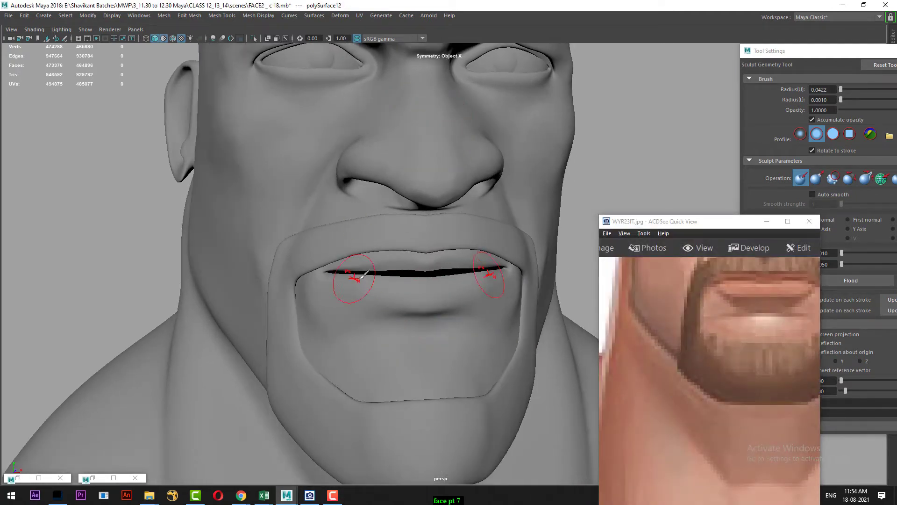
mouse_move(393, 279)
left_mouse_down()
mouse_move(384, 289)
mouse_move(393, 289)
left_mouse_up()
left_click_drag(576, 202, 568, 182, "alt")
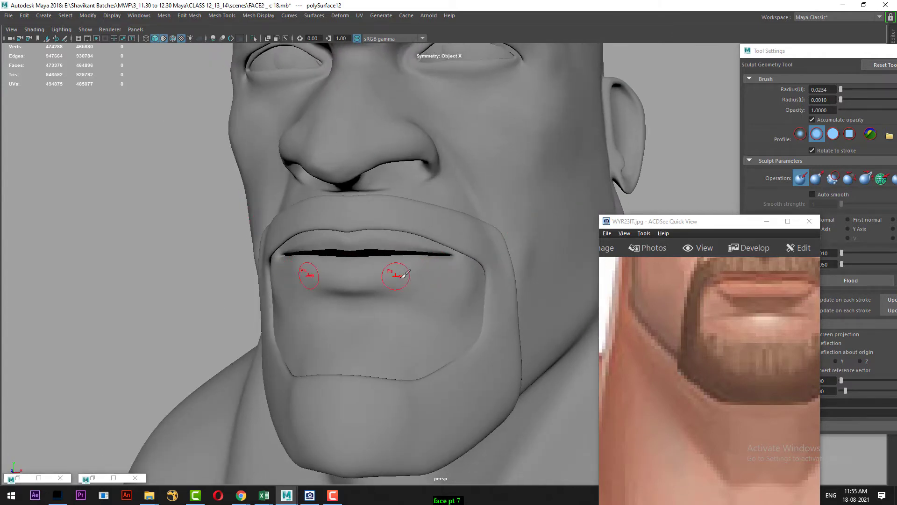
Switch the sculpt operation to Pull and build up the lower lip, working from both three-quarter sides.
left_click(819, 181)
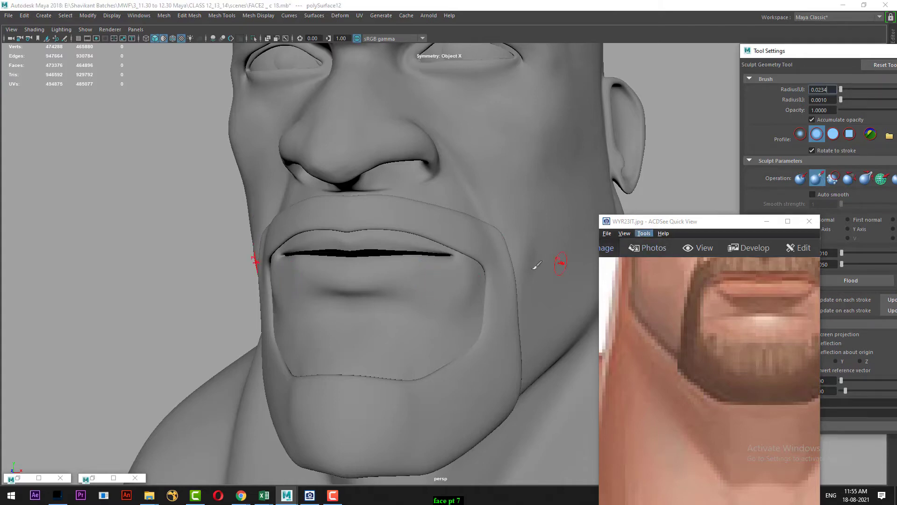
left_click_drag(472, 286, 442, 250, "alt")
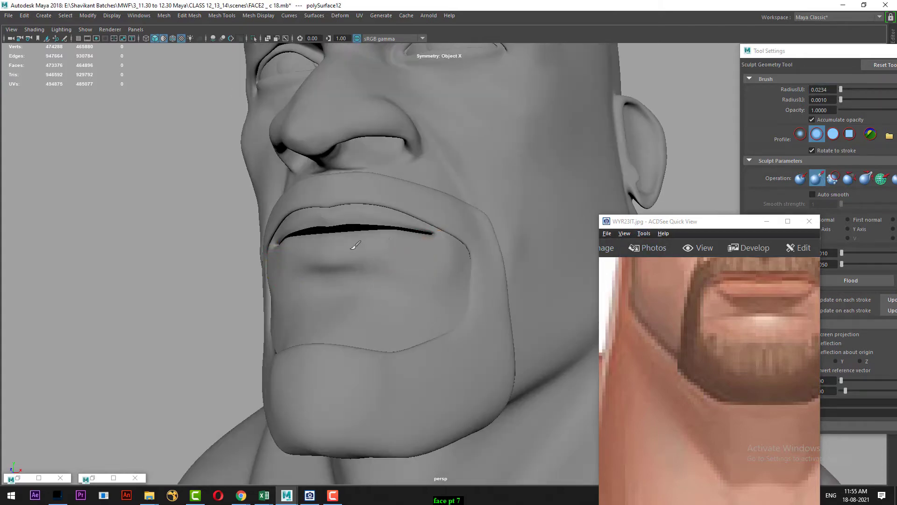
mouse_move(692, 141)
left_mouse_down("alt")
mouse_move(720, 145)
mouse_move(719, 159)
left_mouse_up("alt")
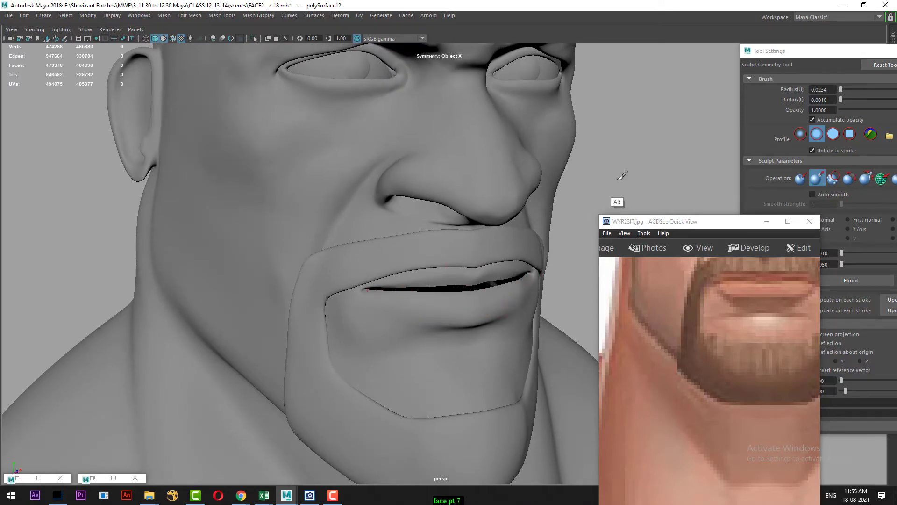
mouse_move(622, 200)
left_mouse_down("alt")
mouse_move(605, 167)
mouse_move(610, 186)
left_mouse_up("alt")
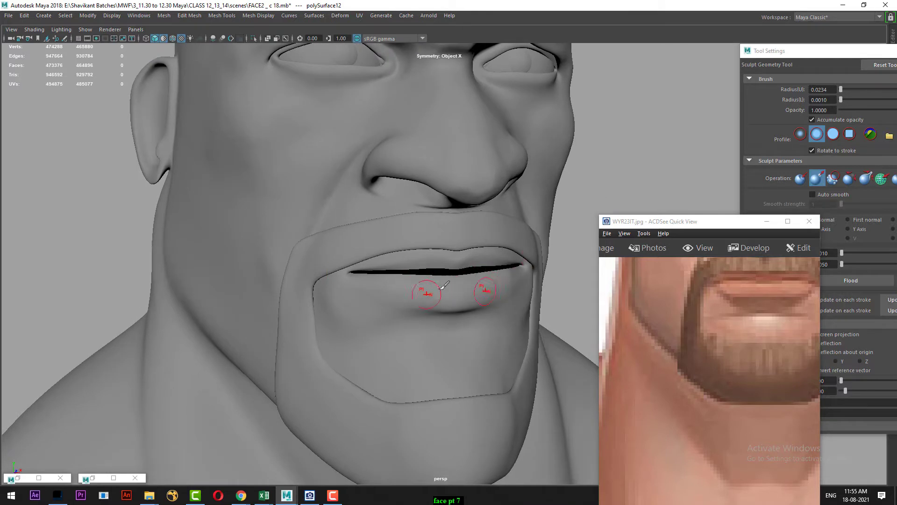
Switch back to Push with a brush radius of 0.0192 and define the crease under the outer parts of the lower lip.
left_click(800, 178)
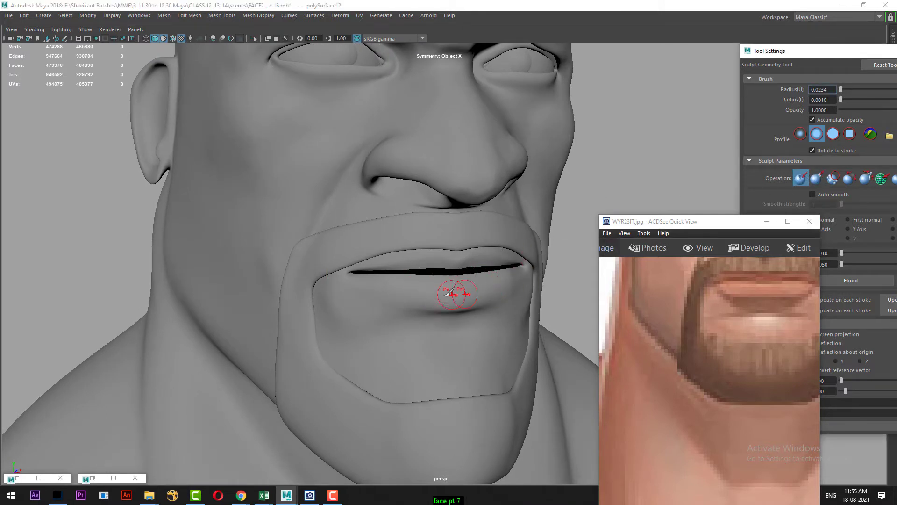
left_click_drag(426, 293, 423, 292)
key("b")
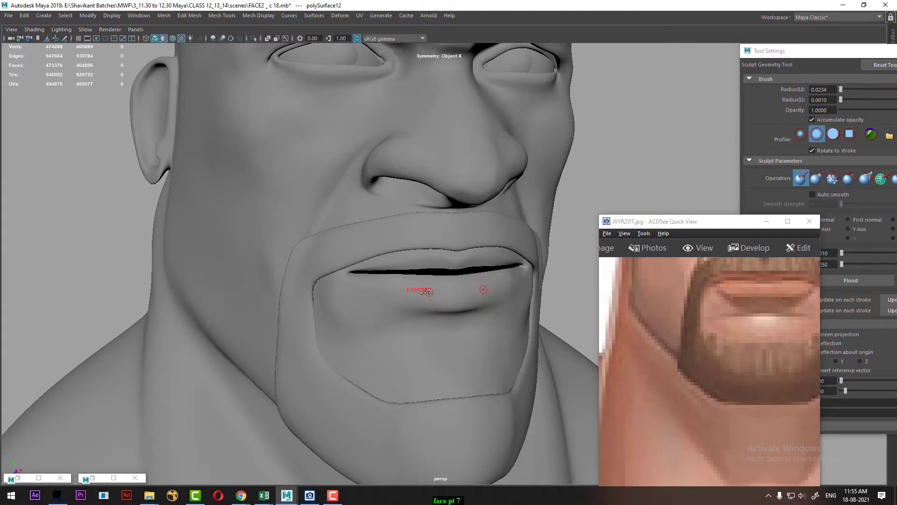
left_click_drag(348, 287, 391, 308, "alt")
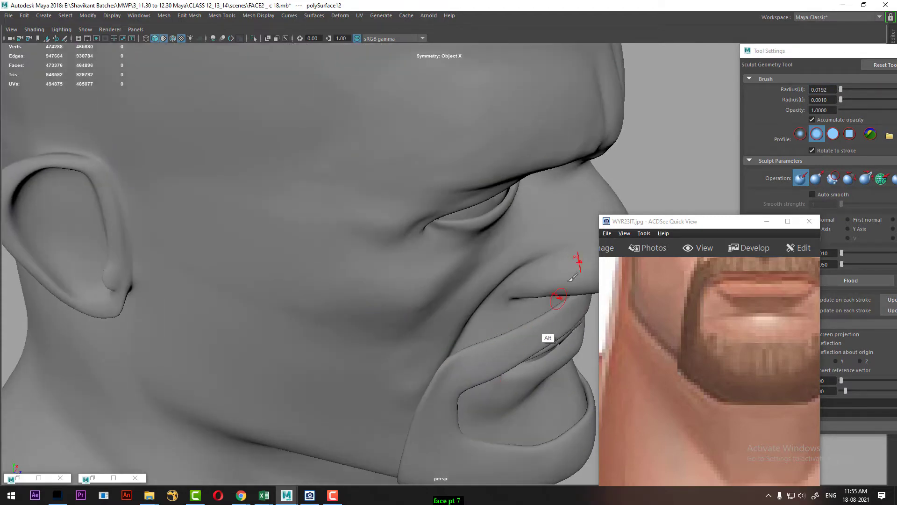
mouse_move(649, 151)
left_mouse_down("alt")
mouse_move(641, 119)
mouse_move(626, 133)
left_mouse_up("alt")
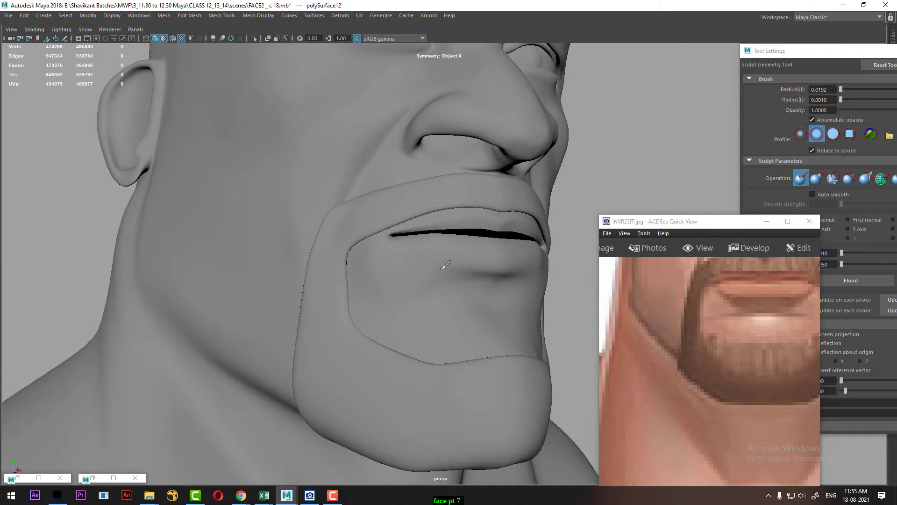
left_click_drag(499, 246, 490, 284, "alt")
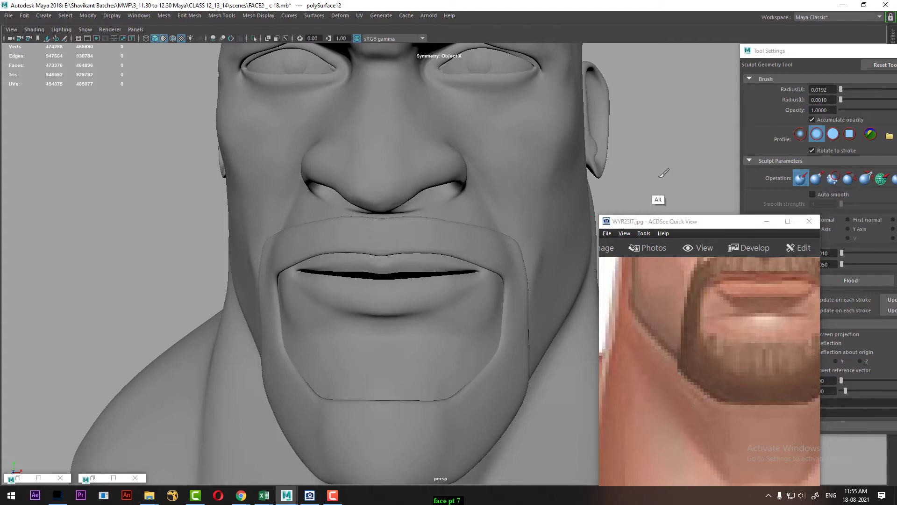
Use Pull with a brush radius of 0.0520 to fill out the chin inside the goatee outline, and smooth the surface.
left_click_drag(664, 173, 537, 348, "alt")
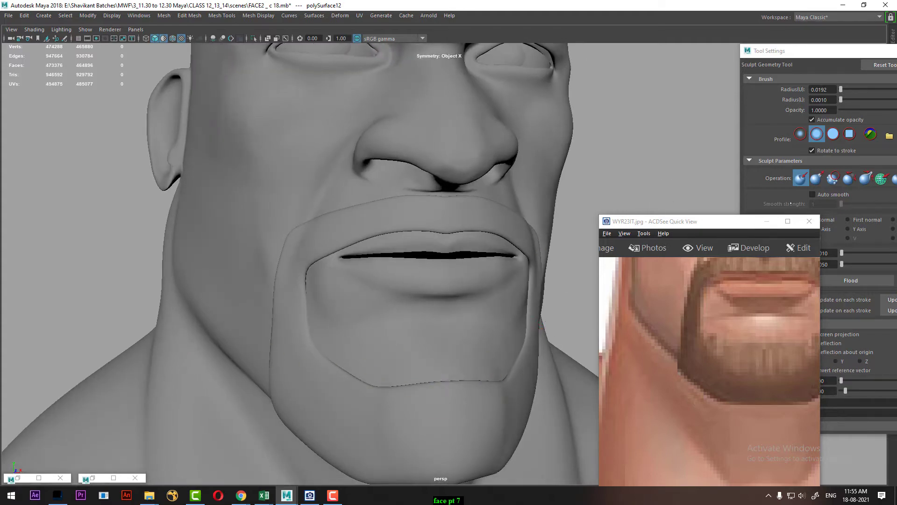
key("shift")
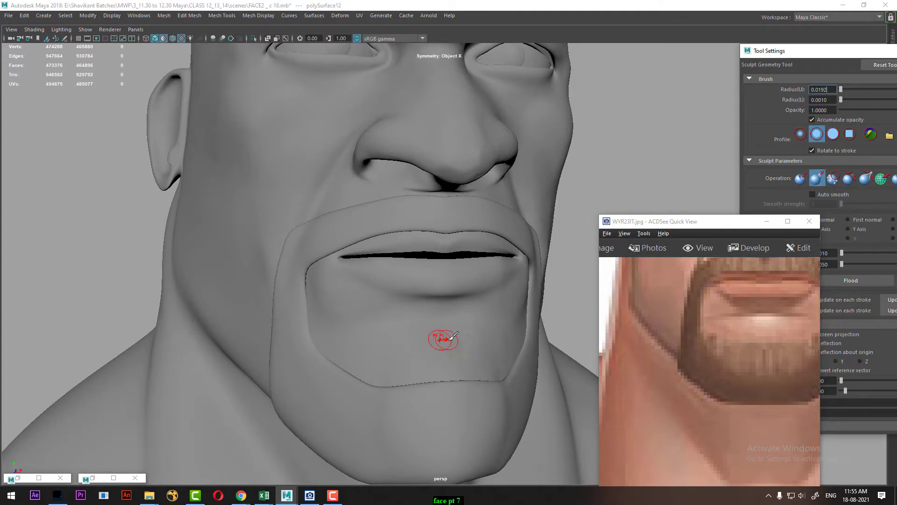
key("b")
left_click_drag(422, 352, 462, 336)
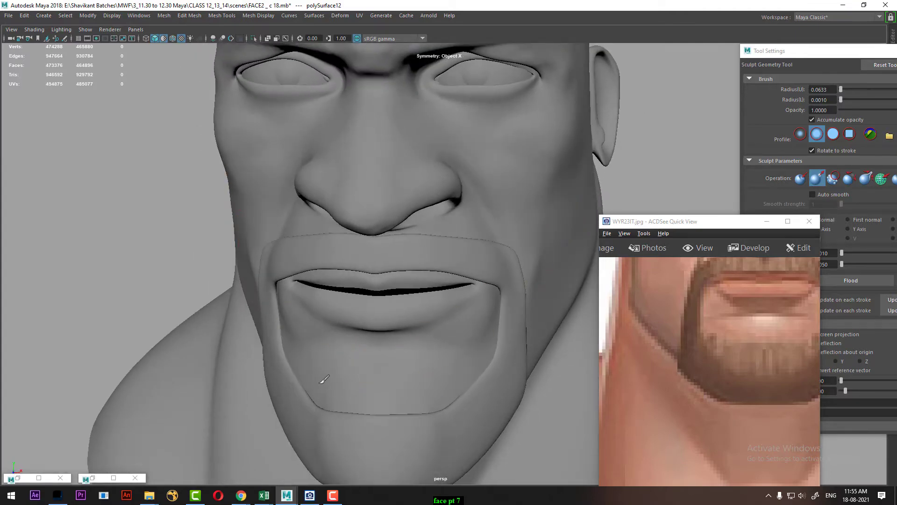
mouse_move(624, 166)
left_mouse_down("alt")
mouse_move(457, 292)
mouse_move(442, 291)
mouse_move(448, 303)
left_mouse_up("alt")
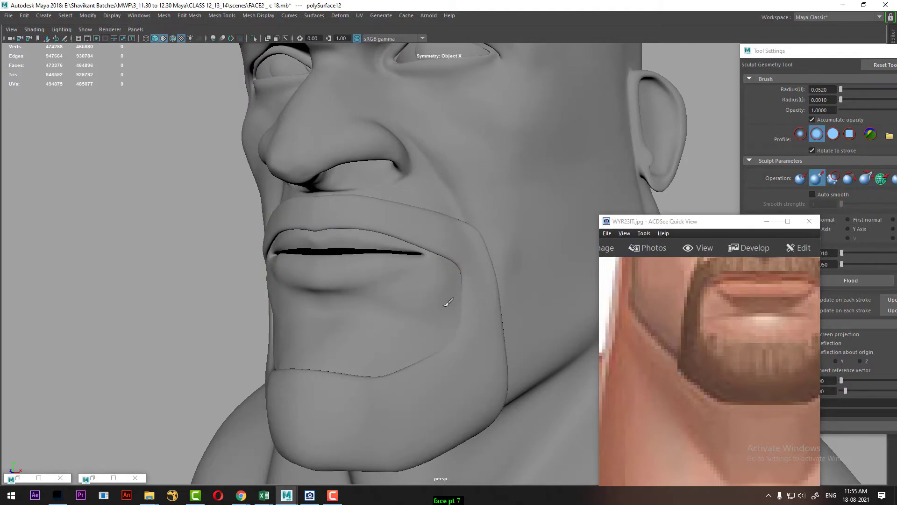
left_click_drag(450, 302, 206, 316, "alt")
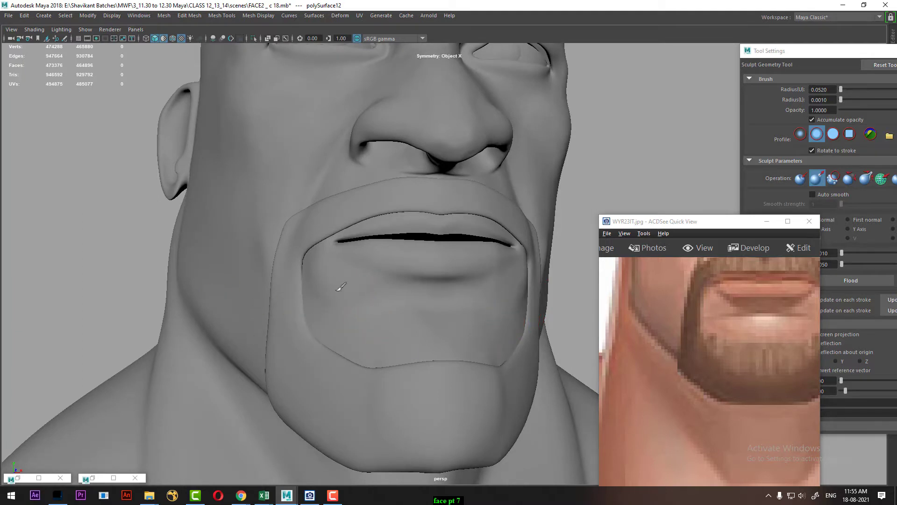
key("shift")
mouse_move(612, 160)
left_mouse_down("alt")
mouse_move(586, 174)
mouse_move(551, 170)
mouse_move(619, 172)
mouse_move(613, 164)
left_mouse_up("alt")
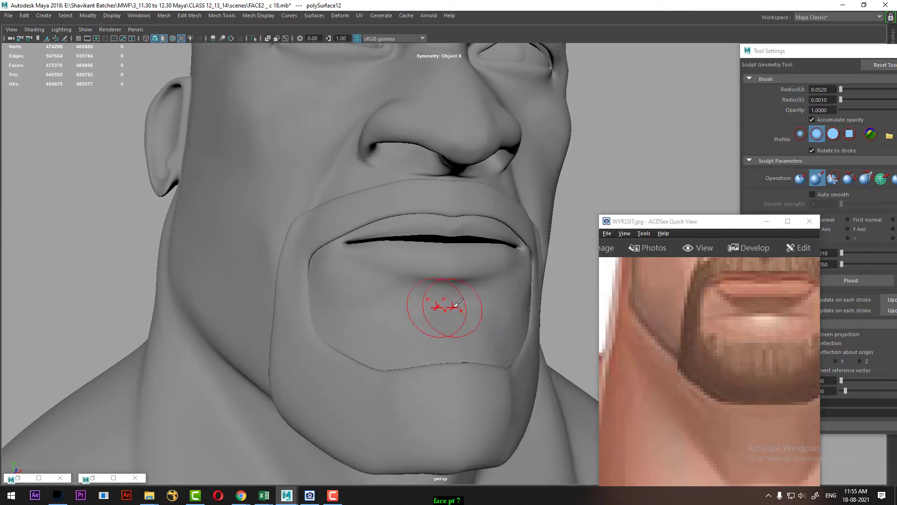
left_click_drag(452, 299, 441, 300)
Push a fine crease across the chin below the lower lip with radius 0.0070 and soften it with radius 0.0316.
left_click(801, 178)
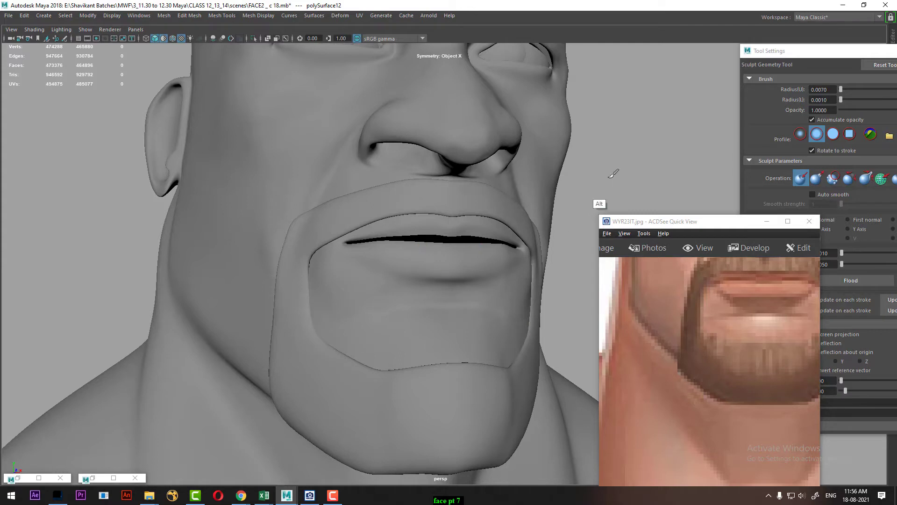
left_click_drag(613, 173, 517, 250, "alt")
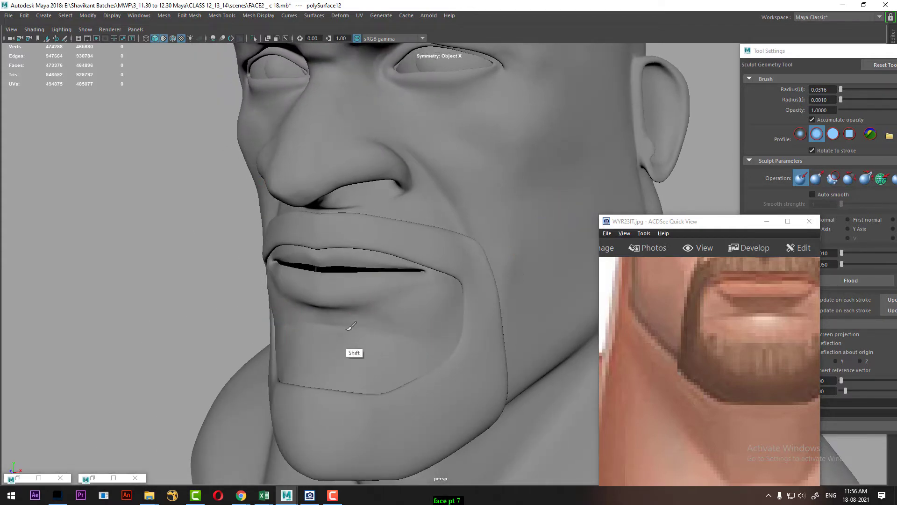
left_click_drag(186, 254, 260, 256, "alt")
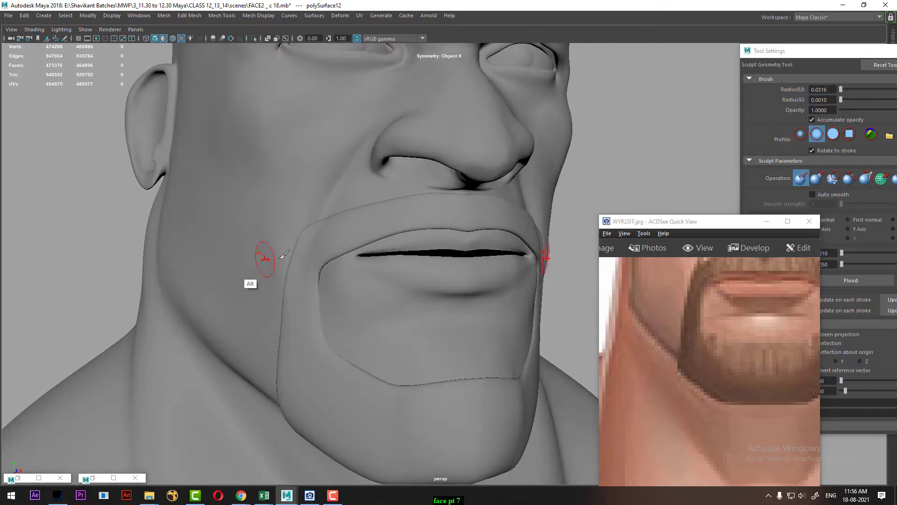
Compare the model's nose, mouth and goatee with the reference's front and side views.
right_click_drag(630, 164, 571, 85, "alt")
left_click_drag(591, 145, 565, 157, "alt")
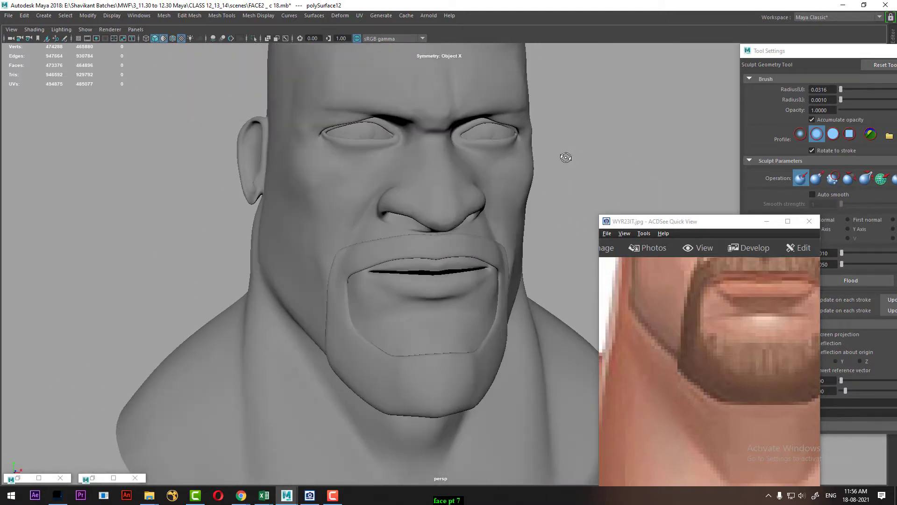
left_click_drag(655, 345, 645, 437)
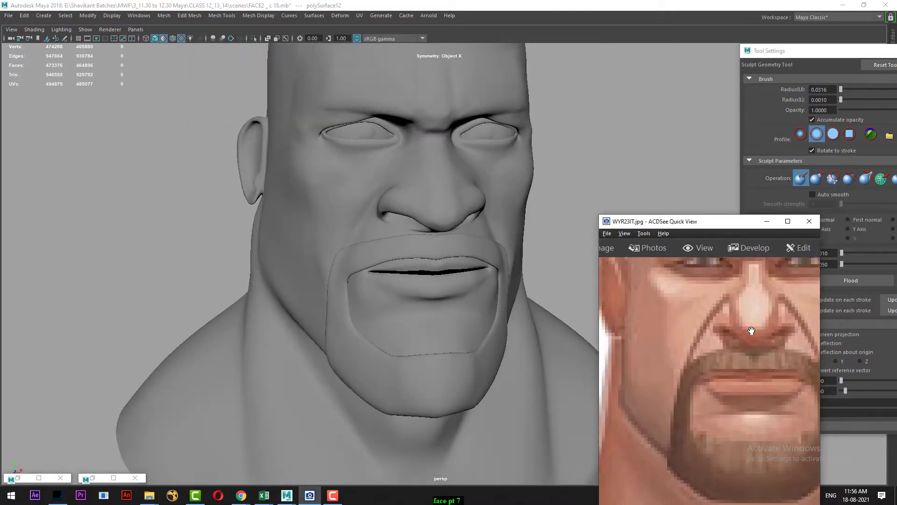
mouse_move(608, 138)
left_mouse_down("alt")
mouse_move(620, 176)
mouse_move(601, 152)
left_mouse_up("alt")
left_click_drag(804, 323, 561, 358)
left_click_drag(701, 359, 639, 364)
mouse_move(364, 240)
left_mouse_down("alt")
mouse_move(497, 164)
mouse_move(430, 140)
mouse_move(461, 236)
mouse_move(439, 249)
left_mouse_up("alt")
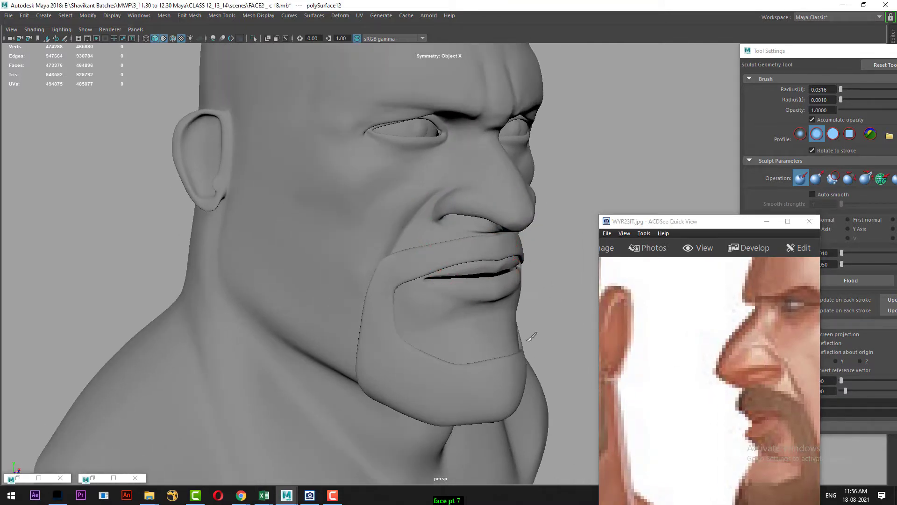
right_click_drag(411, 301, 335, 228, "alt")
left_click_drag(335, 228, 380, 266, "alt")
Bring the neck into view on the model and the reference, enlarge the brush radius to 0.1066 and push in the front of the neck.
left_click_drag(674, 434, 758, 409)
right_click_drag(591, 133, 573, 118, "alt")
left_click_drag(572, 118, 539, 134, "alt")
right_click_drag(540, 134, 558, 172, "alt")
middle_click_drag(558, 172, 561, 98, "alt")
left_click_drag(561, 98, 529, 132, "alt")
left_click_drag(458, 324, 477, 289, "alt")
middle_click_drag(476, 289, 457, 268, "alt")
right_click_drag(457, 269, 486, 297, "alt")
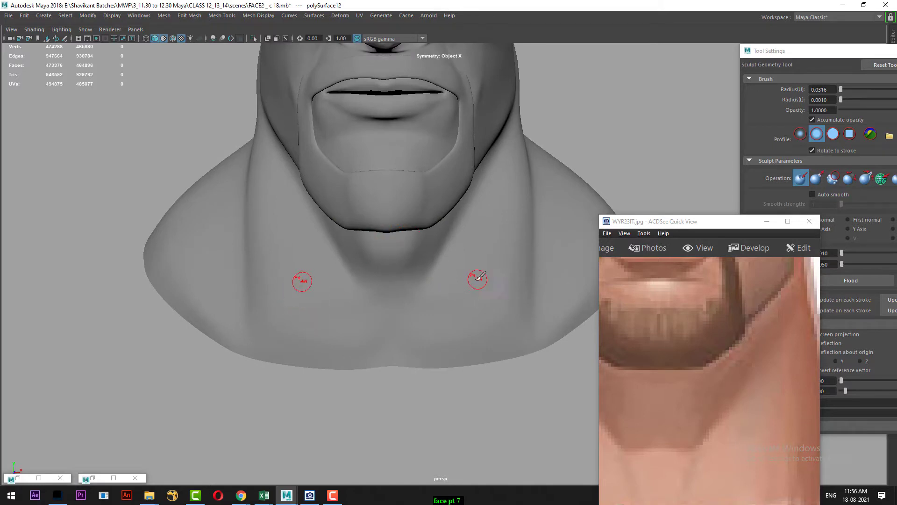
key("b")
left_click_drag(473, 283, 478, 282)
left_click_drag(581, 133, 568, 127, "alt")
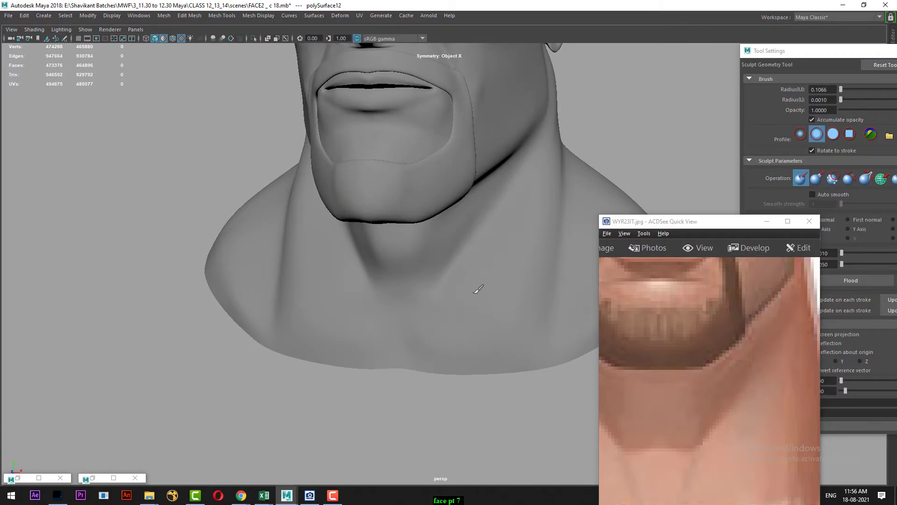
Switch the sculpt operation to Pull and adjust the brush's maximum displacement over the side of the neck.
left_click(818, 181)
mouse_move(473, 283)
left_mouse_down("alt")
mouse_move(576, 141)
mouse_move(520, 250)
left_mouse_up("alt")
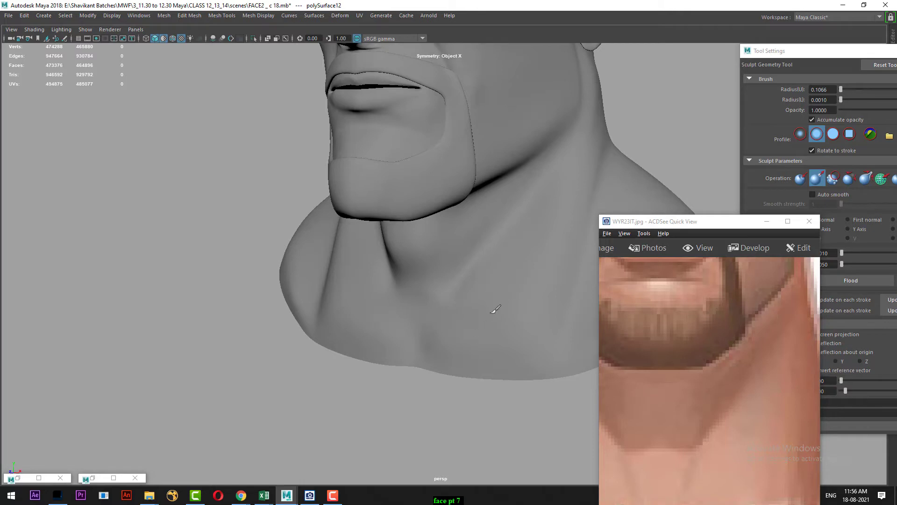
key("m")
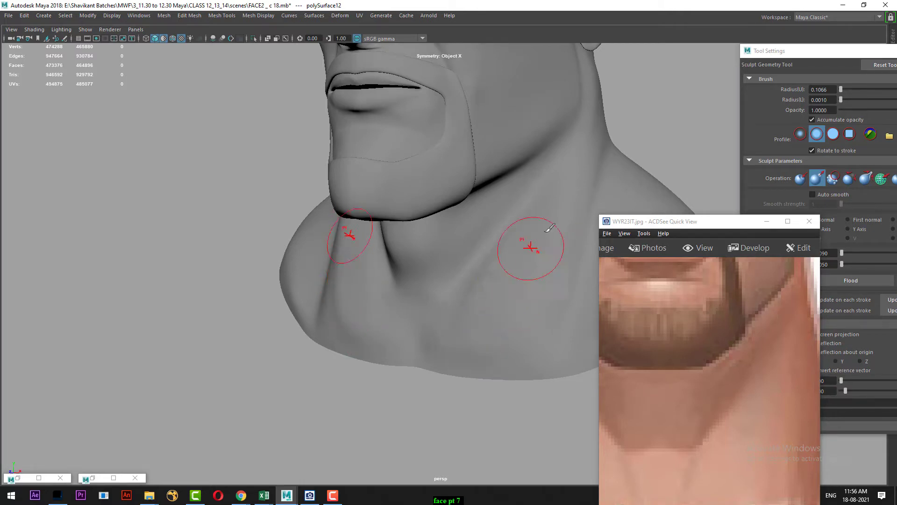
left_click_drag(667, 140, 592, 212, "alt")
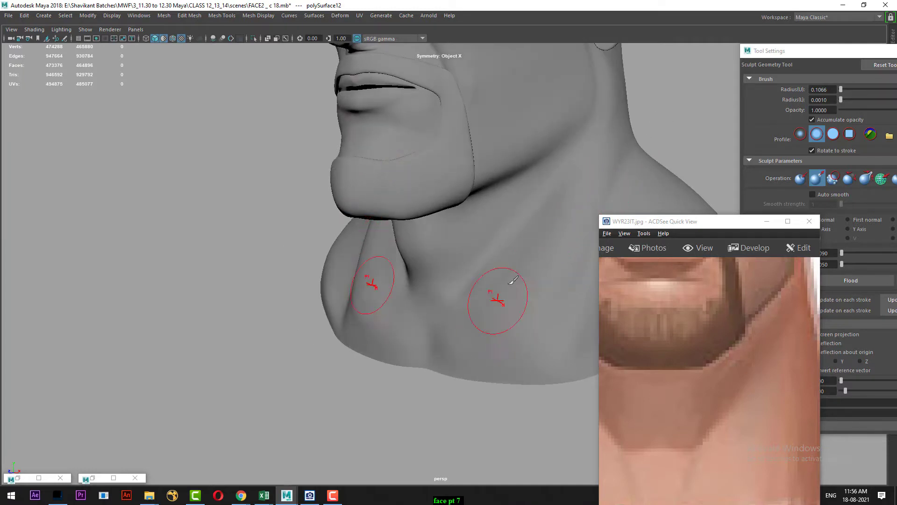
key("m")
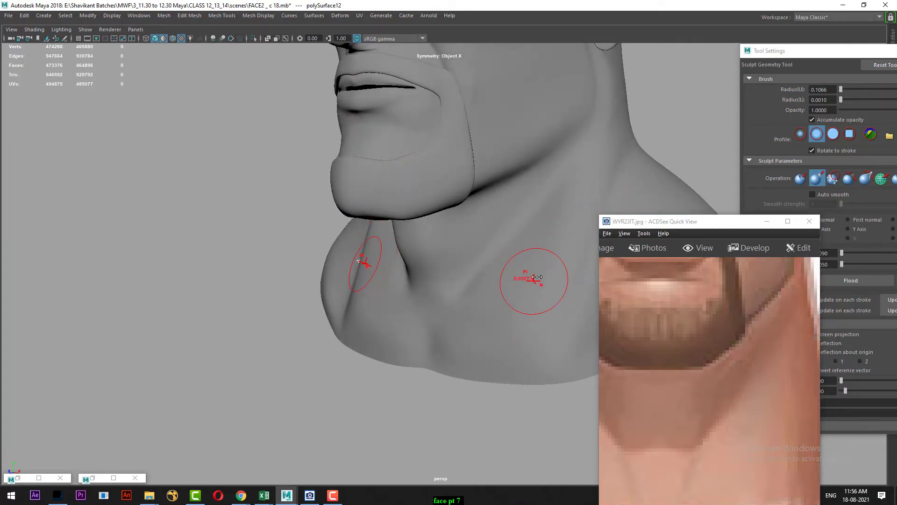
left_click_drag(533, 279, 554, 226)
mouse_move(506, 323)
left_mouse_down("alt")
mouse_move(477, 324)
mouse_move(468, 388)
left_mouse_up("alt")
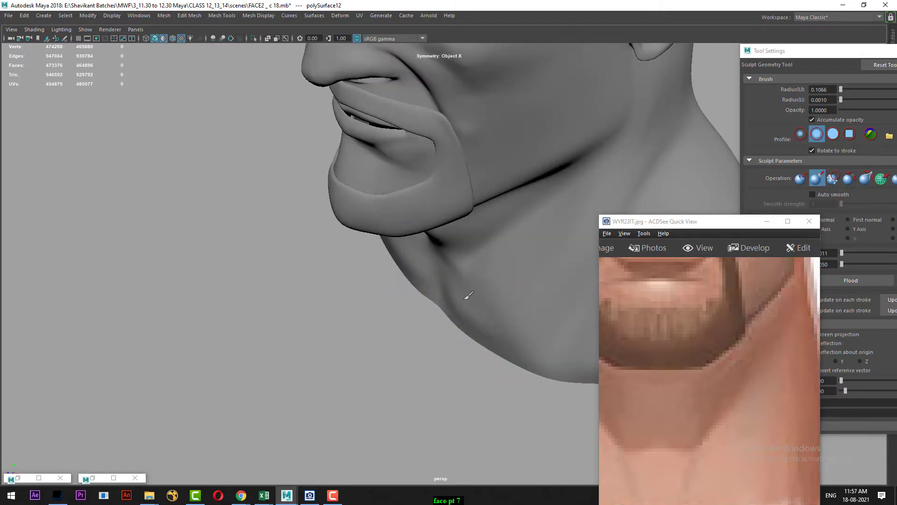
mouse_move(477, 304)
left_mouse_down("alt")
mouse_move(480, 340)
mouse_move(503, 306)
left_mouse_up("alt")
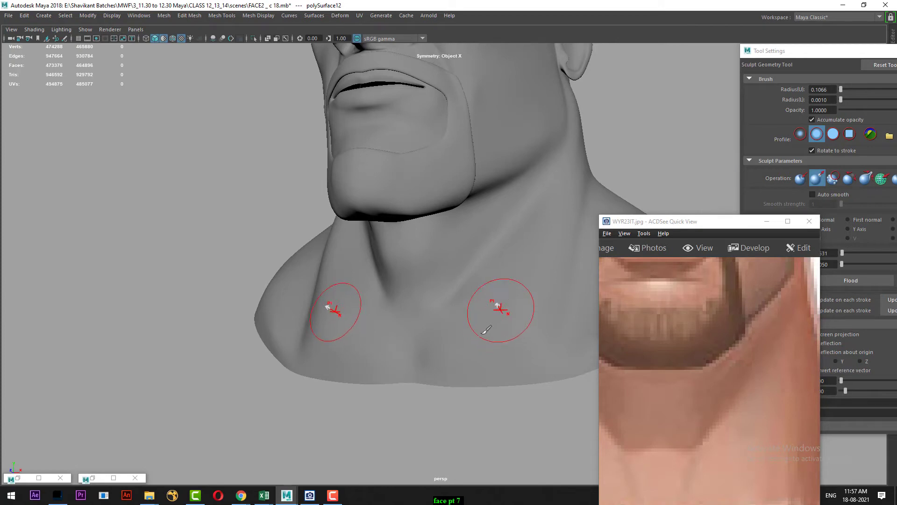
left_click_drag(469, 339, 477, 326)
key("ctrl+z")
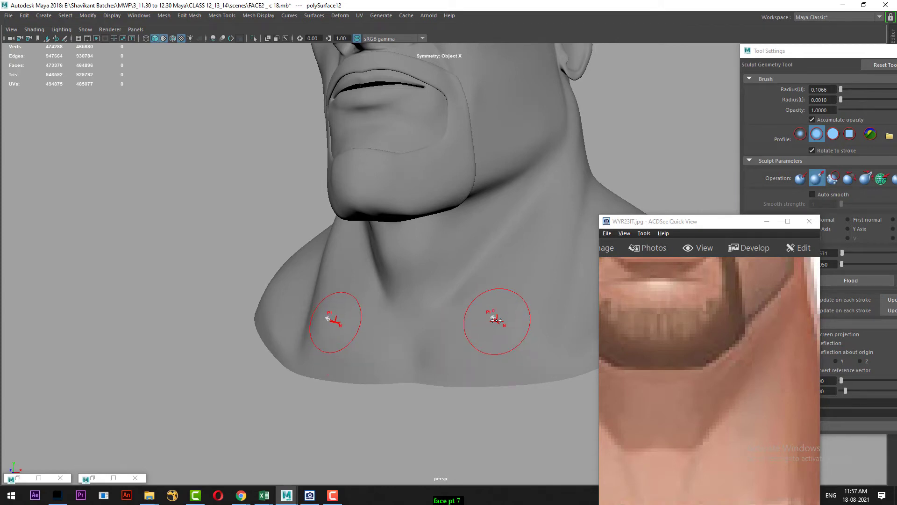
mouse_move(494, 322)
left_mouse_down()
mouse_move(473, 338)
mouse_move(478, 333)
left_mouse_up()
key("ctrl+z")
Move the reference image off the sculpt parameters and set the maximum displacement to 0.0100 for pulling the lower neck.
left_click_drag(732, 219, 675, 224)
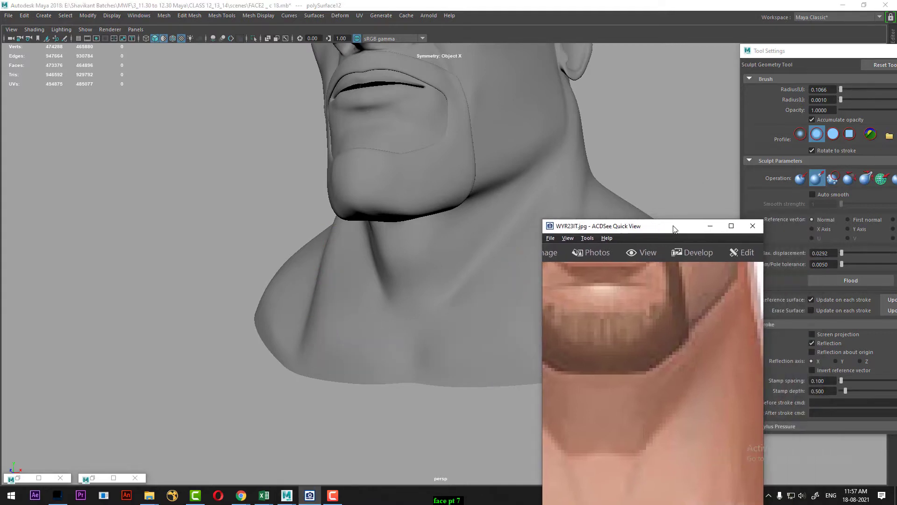
left_click(832, 254)
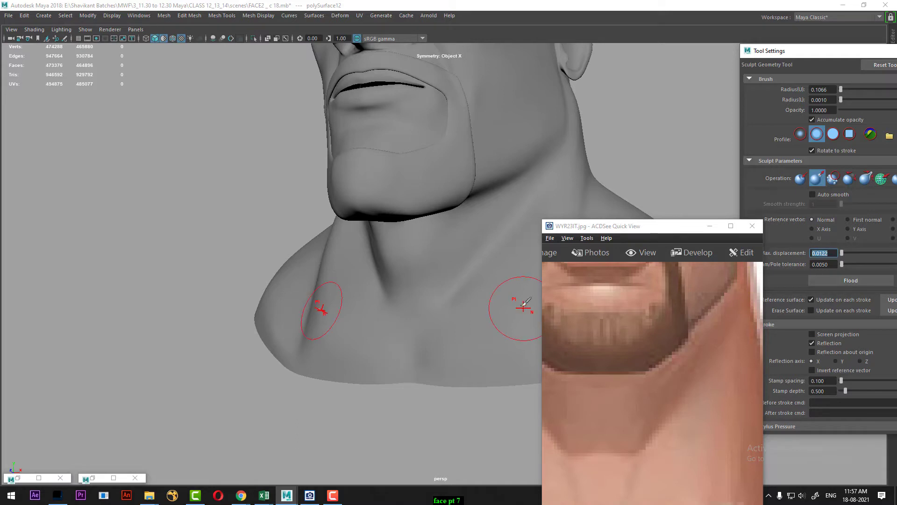
left_click(500, 317)
left_click_drag(356, 339, 313, 435, "alt")
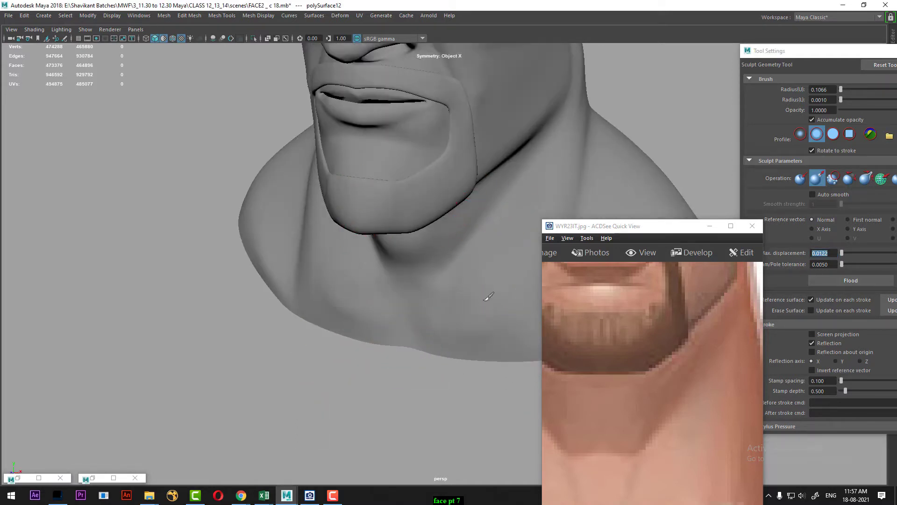
left_click(833, 254)
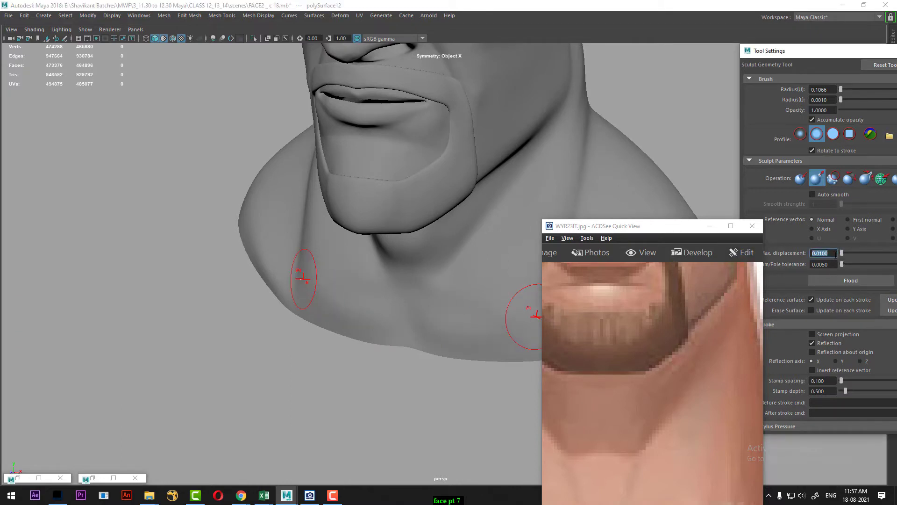
left_click(493, 323)
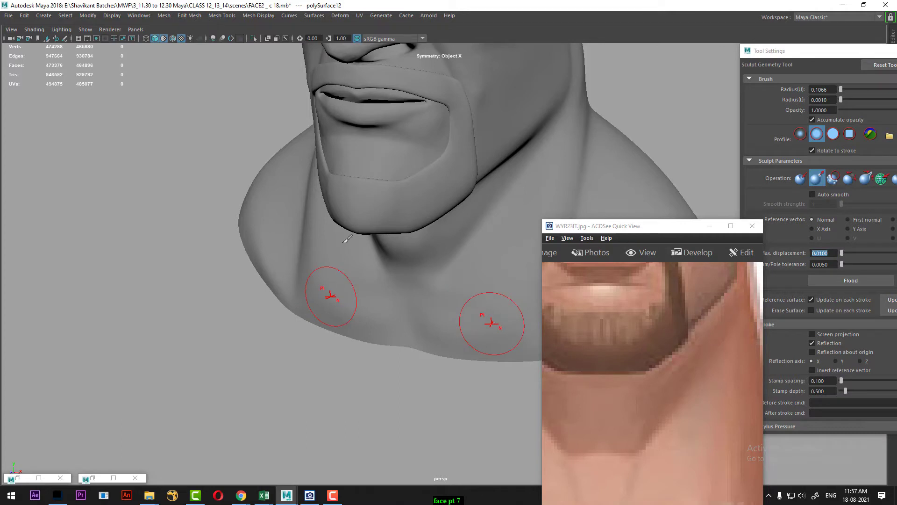
mouse_move(351, 322)
left_mouse_down("alt")
mouse_move(316, 358)
mouse_move(366, 323)
left_mouse_up("alt")
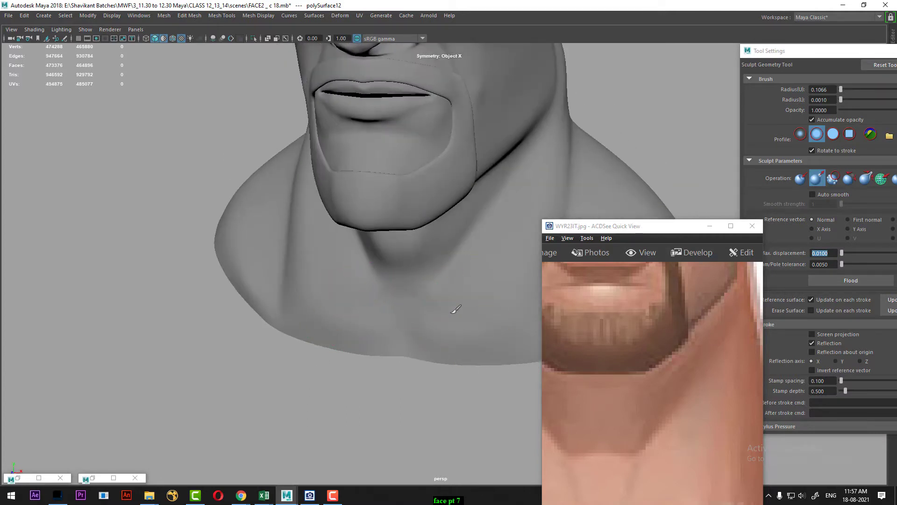
mouse_move(420, 394)
left_mouse_down("alt")
mouse_move(419, 380)
mouse_move(482, 323)
left_mouse_up("alt")
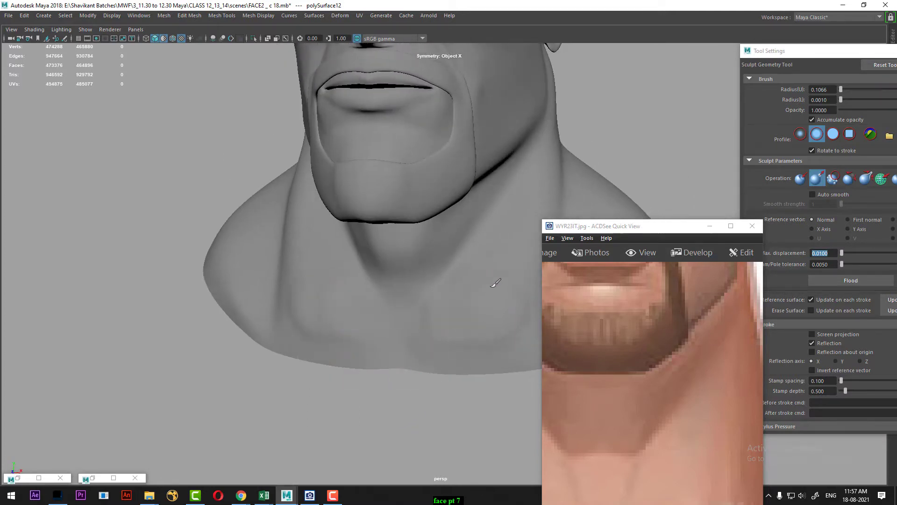
Pull out the lower neck on both sides down to the collar edge and smooth the surface.
left_click_drag(491, 274, 457, 342)
mouse_move(330, 334)
left_mouse_down("shift")
mouse_move(335, 307)
mouse_move(310, 266)
left_mouse_up("shift")
left_click_drag(315, 306, 323, 325, "shift")
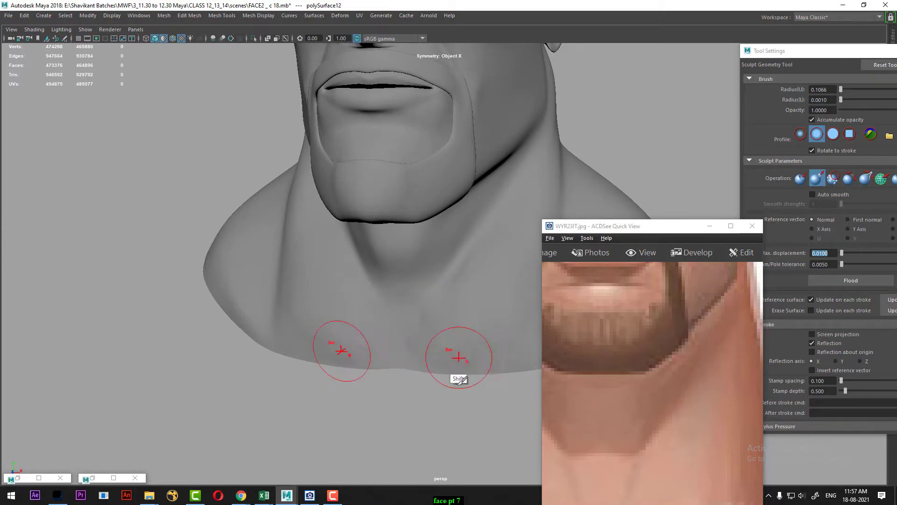
left_click_drag(458, 359, 439, 422, "alt")
mouse_move(305, 332)
left_mouse_down("shift")
mouse_move(392, 380)
mouse_move(380, 366)
mouse_move(415, 310)
left_mouse_up("shift")
Reduce the brush radius to 0.0489, show the reference's lower neck and shape the centre of the neck base.
mouse_move(428, 251)
left_mouse_down()
mouse_move(408, 263)
mouse_move(414, 274)
mouse_move(429, 249)
mouse_move(441, 259)
left_mouse_up()
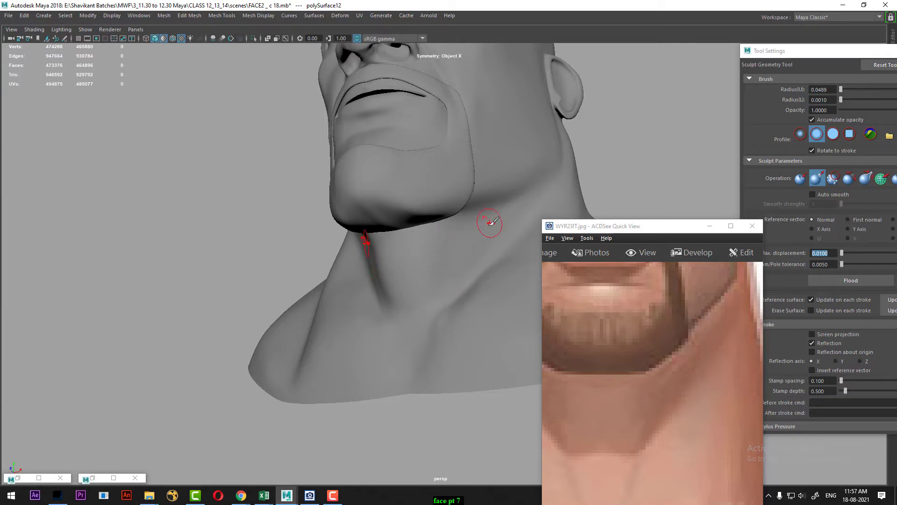
mouse_move(660, 406)
left_mouse_down()
mouse_move(657, 383)
mouse_move(679, 382)
left_mouse_up()
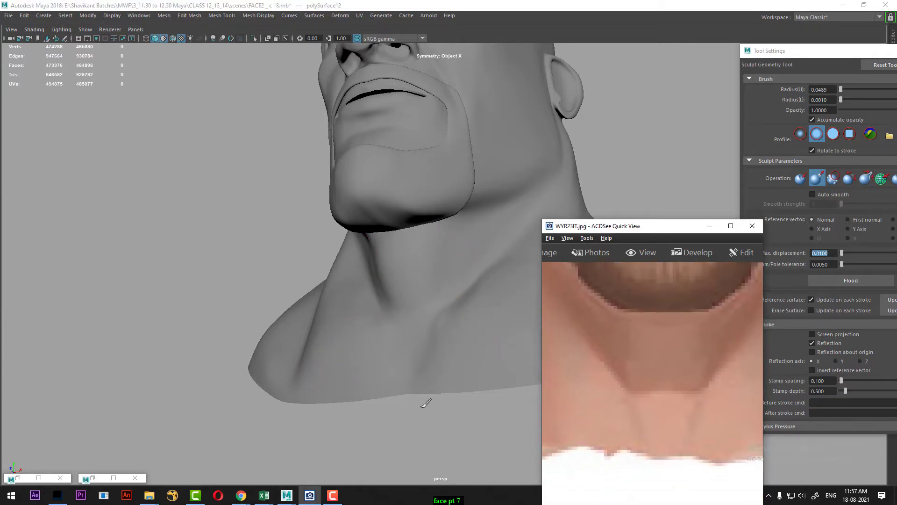
left_click_drag(425, 427, 439, 442, "alt")
left_click_drag(408, 329, 405, 326)
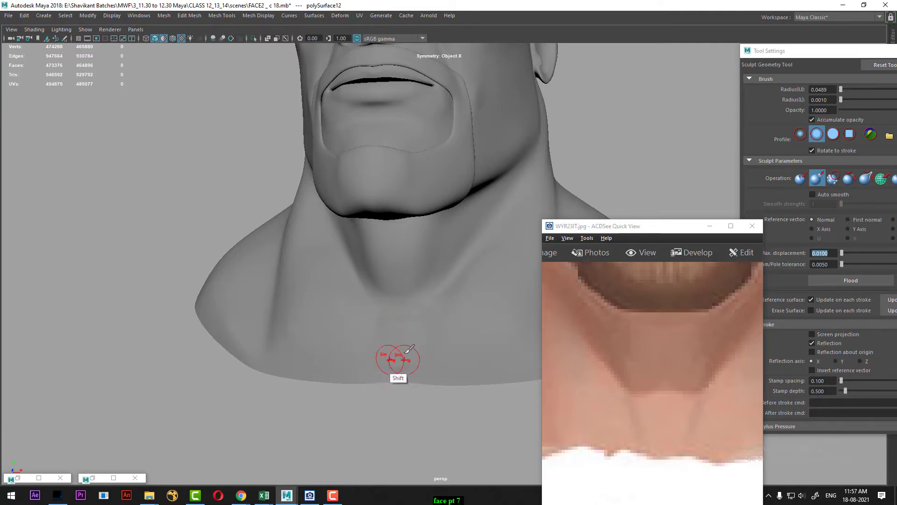
left_click_drag(393, 367, 433, 438, "alt")
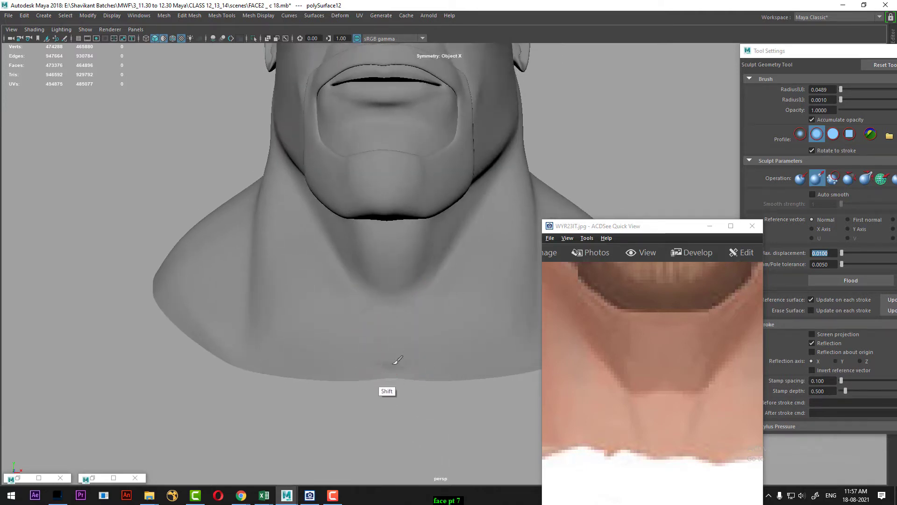
mouse_move(390, 374)
left_mouse_down("alt")
mouse_move(426, 416)
mouse_move(460, 413)
left_mouse_up("alt")
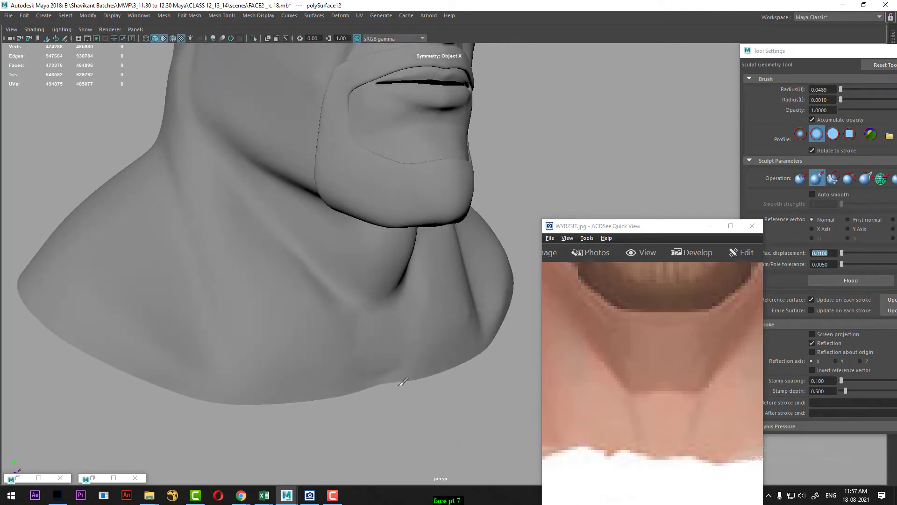
left_click_drag(422, 375, 329, 280, "alt")
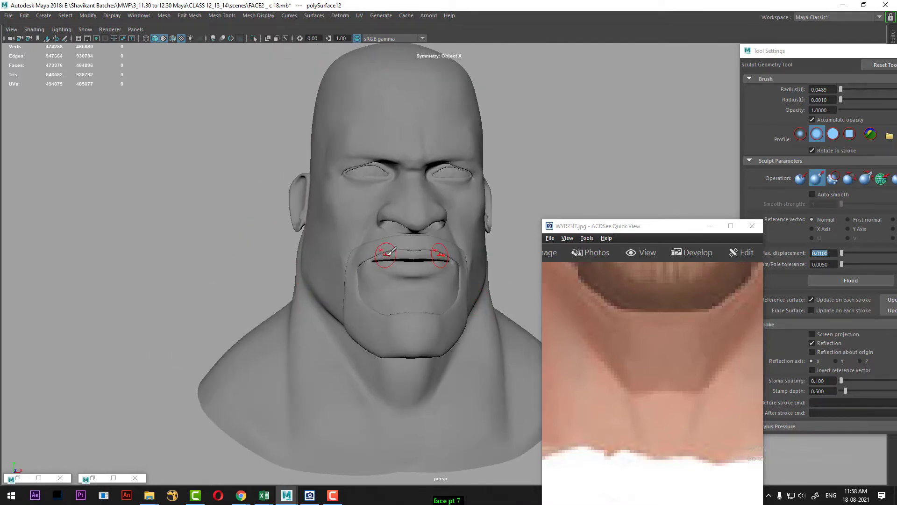
Bring the reference's face into view and smooth the nose bridge between the brows with a brush radius of 0.0255.
right_click_drag(537, 129, 534, 186, "alt")
middle_click_drag(535, 187, 511, 253, "alt")
left_click_drag(691, 397, 680, 432)
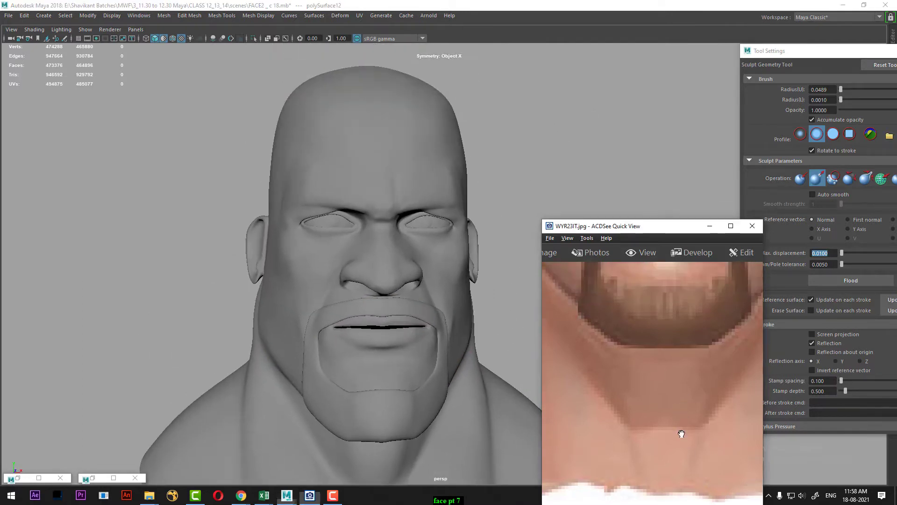
left_click_drag(692, 327, 692, 428)
left_click_drag(737, 349, 725, 487)
left_click_drag(616, 104, 628, 70, "alt")
right_click_drag(628, 70, 620, 140, "alt")
left_click_drag(620, 139, 628, 152, "alt")
middle_click_drag(628, 152, 643, 198, "alt")
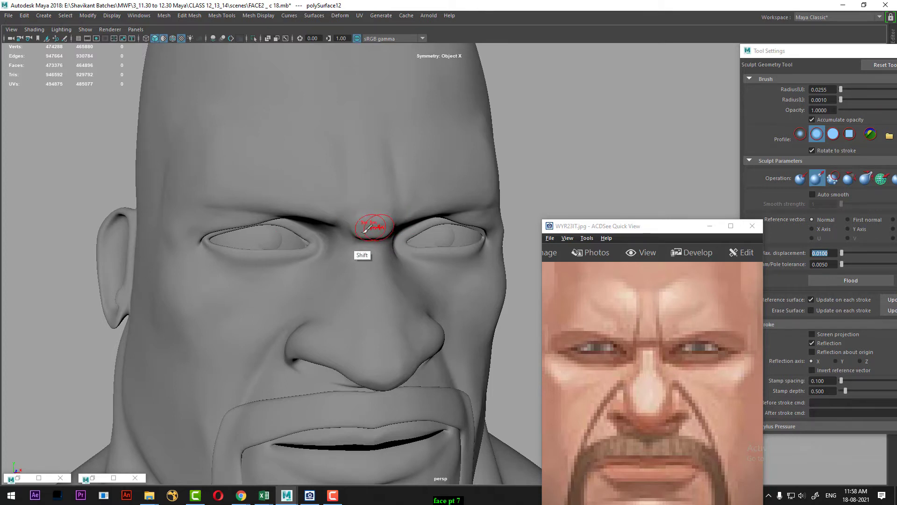
left_click_drag(370, 228, 352, 232, "shift")
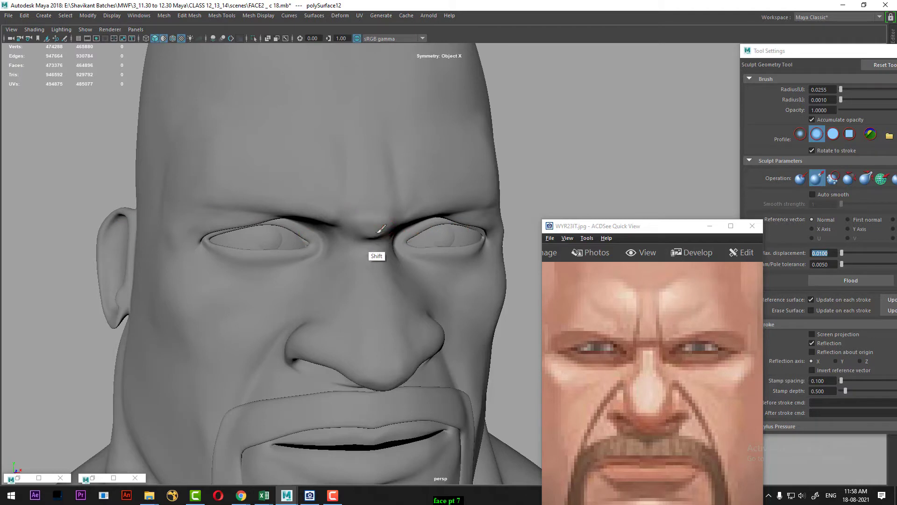
left_click_drag(576, 160, 535, 168, "alt")
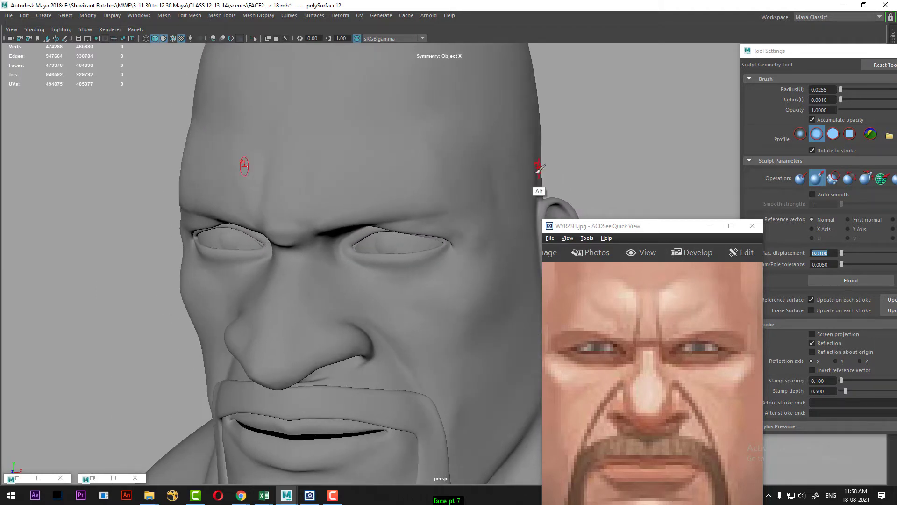
Shape and smooth the skin beside the outer eye corners, working from both sides of the face.
mouse_move(584, 149)
left_mouse_down("alt")
mouse_move(611, 152)
mouse_move(473, 257)
mouse_move(422, 252)
left_mouse_up("alt")
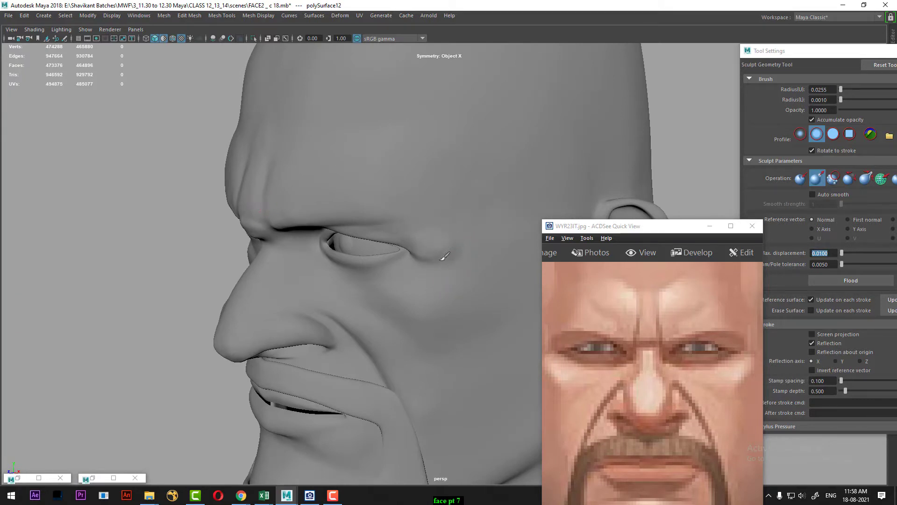
mouse_move(512, 223)
left_mouse_down("alt")
mouse_move(720, 159)
mouse_move(747, 164)
left_mouse_up("alt")
left_click_drag(654, 166, 690, 172, "alt")
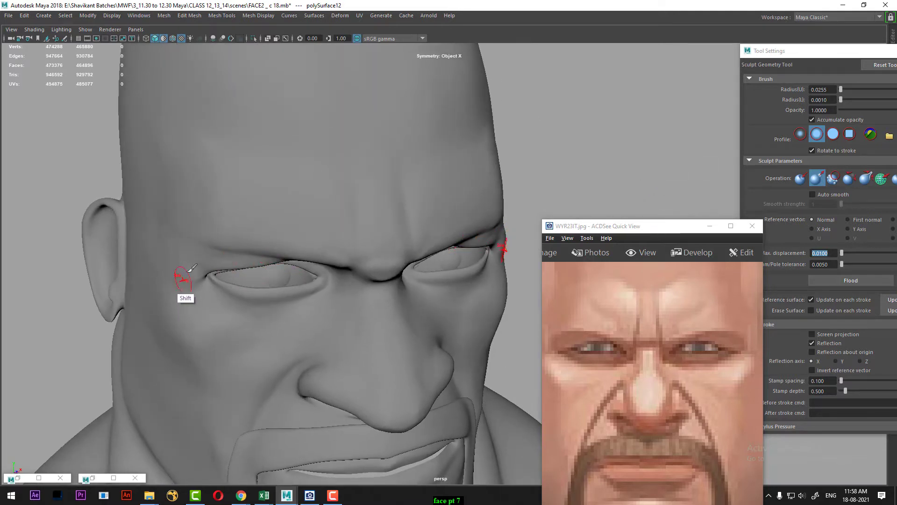
left_click_drag(652, 146, 600, 140, "alt")
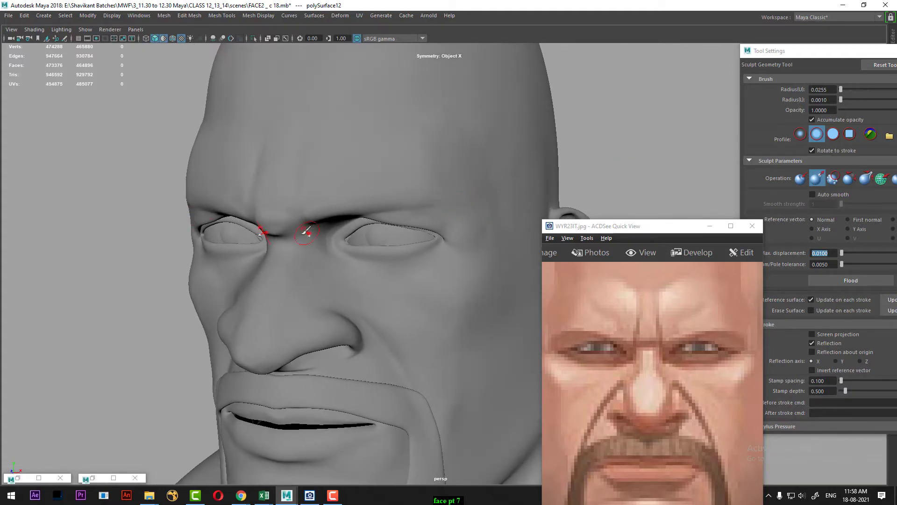
Review the whole head beside the reference, switch to the Move tool and select the head mesh.
scroll(546, 124, "down", 8)
left_click_drag(514, 178, 570, 195, "alt")
scroll(502, 185, "down", 1)
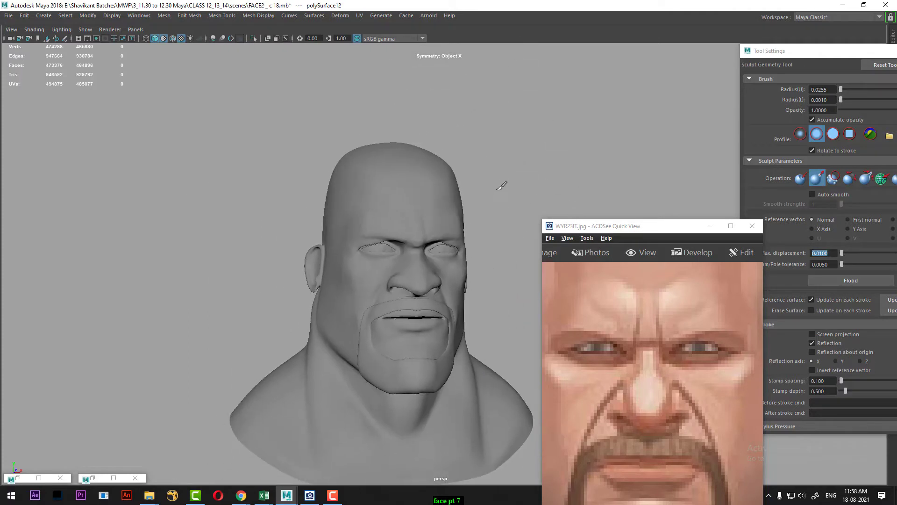
left_click_drag(502, 185, 508, 203, "alt")
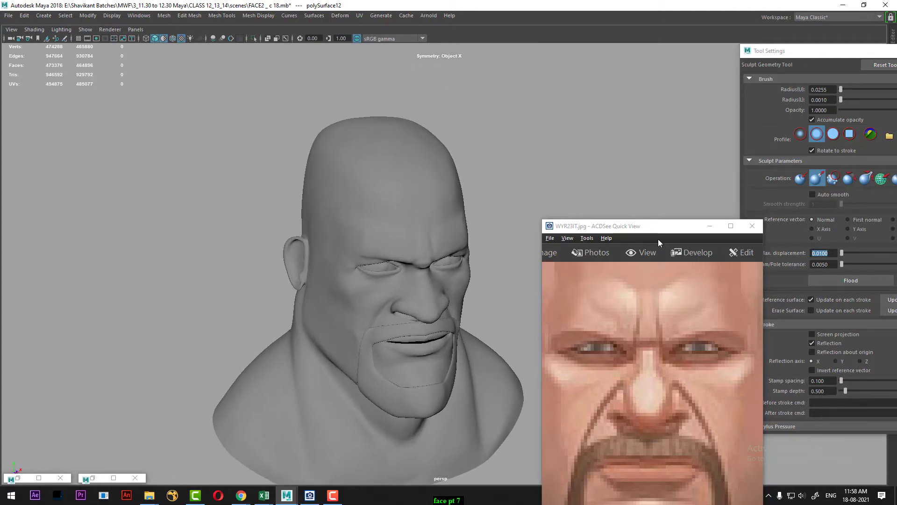
left_click_drag(658, 239, 752, 126)
mouse_move(529, 308)
left_mouse_down("alt")
mouse_move(500, 266)
mouse_move(541, 318)
left_mouse_up("alt")
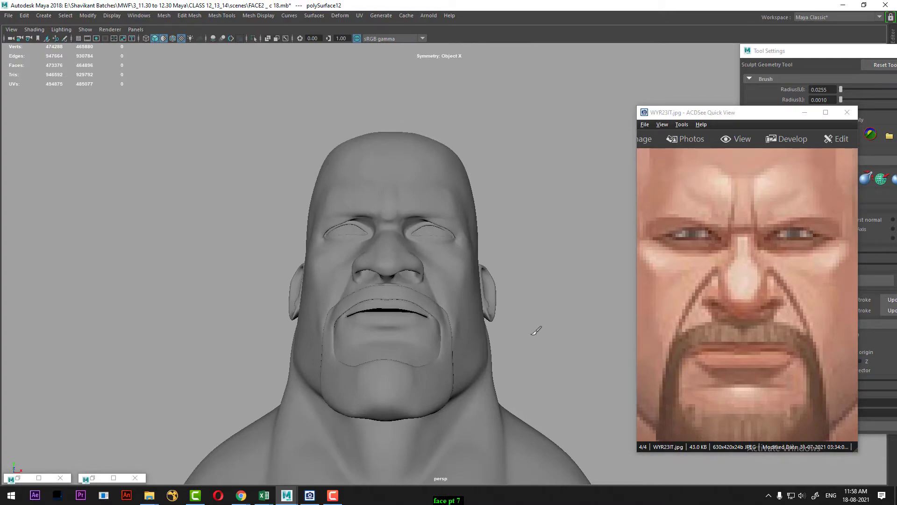
key("w")
left_click_drag(547, 250, 541, 293, "alt")
left_click(543, 272)
left_click(478, 304)
Clear the reference image and the tool settings off the viewport and show the Channel Box.
left_click(806, 113)
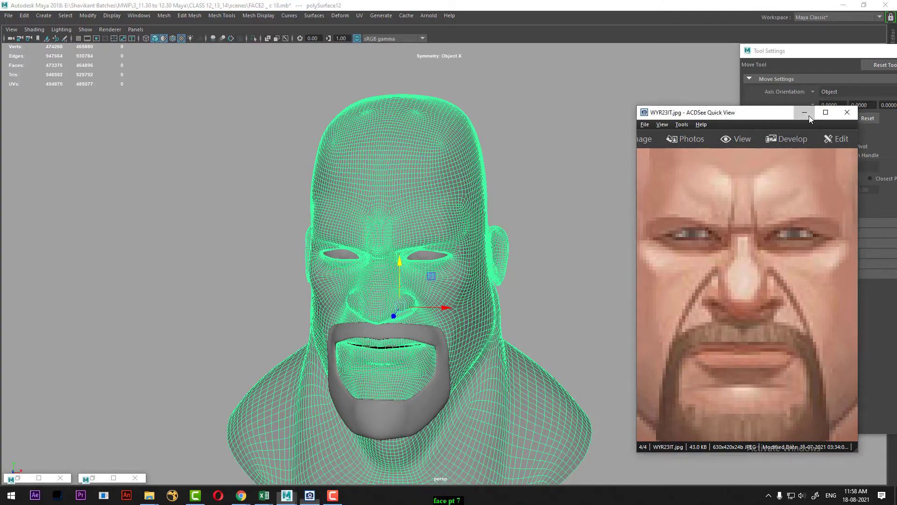
left_click_drag(848, 54, 578, 126)
left_click(674, 123)
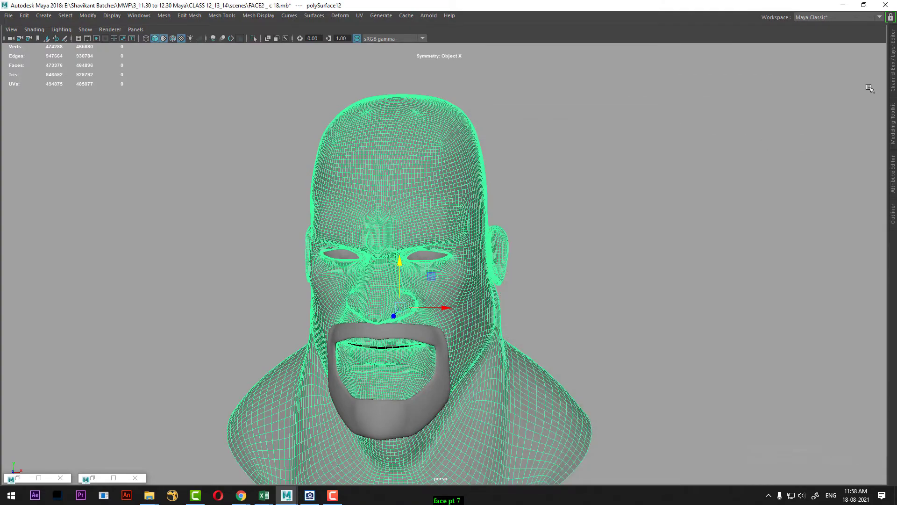
left_click(893, 80)
Examine the mouth and goatee of the selected head mesh from the side and the front.
left_click_drag(572, 318, 515, 343, "alt")
left_click(487, 350)
left_click(339, 316)
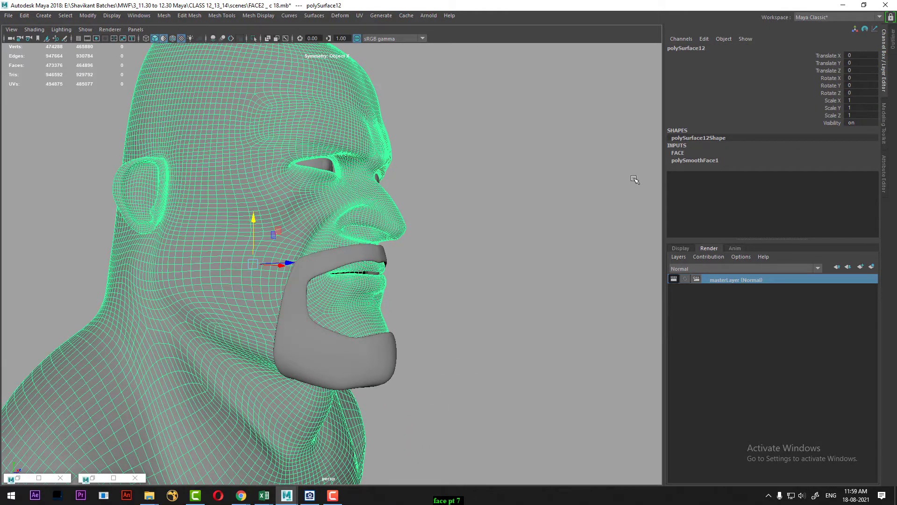
left_click_drag(514, 258, 437, 268, "alt")
right_click_drag(436, 268, 535, 315, "alt")
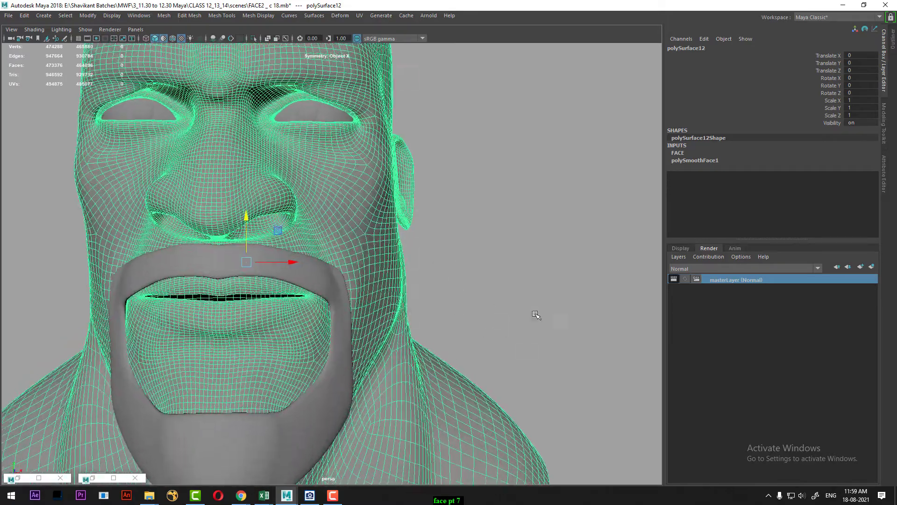
Create a polygon cylinder while viewing the head from the side in wireframe.
mouse_move(521, 293)
left_mouse_down("alt")
mouse_move(562, 291)
mouse_move(516, 295)
left_mouse_up("alt")
key("space")
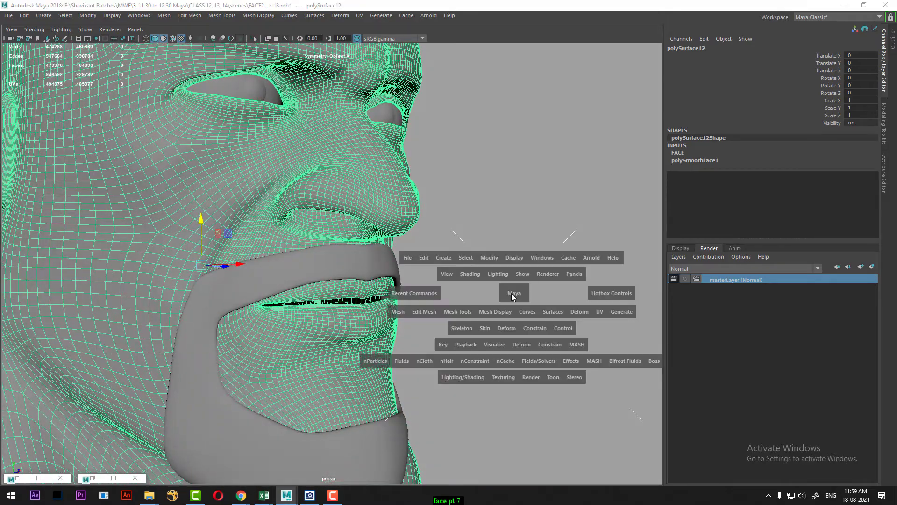
left_click(512, 293)
left_click(464, 278)
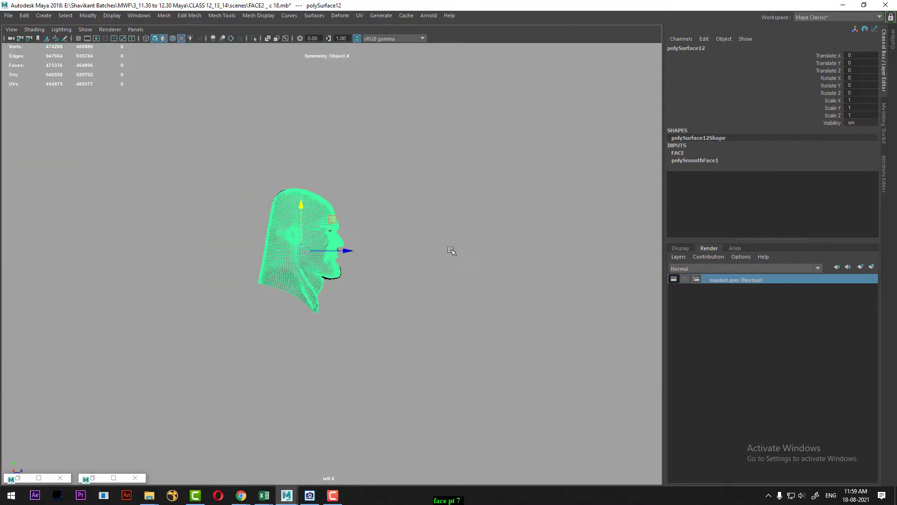
scroll(522, 357, "up", 6)
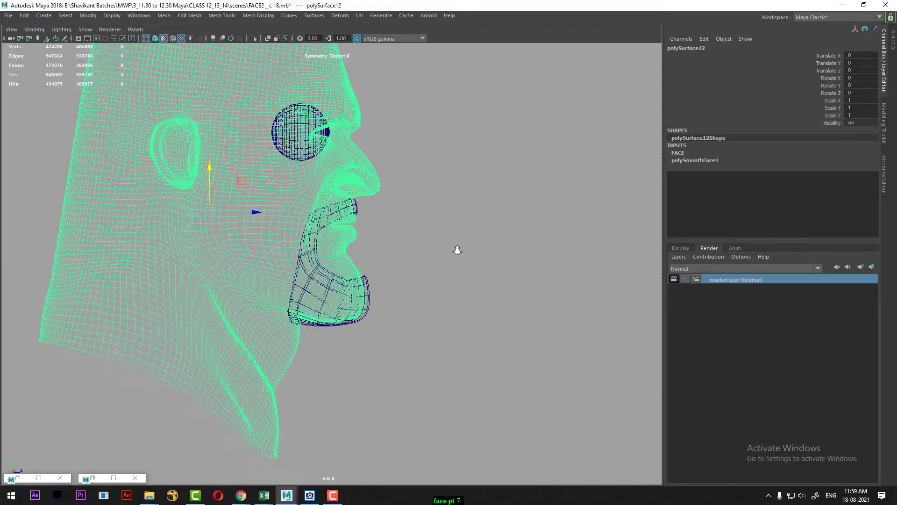
scroll(527, 336, "down", 7)
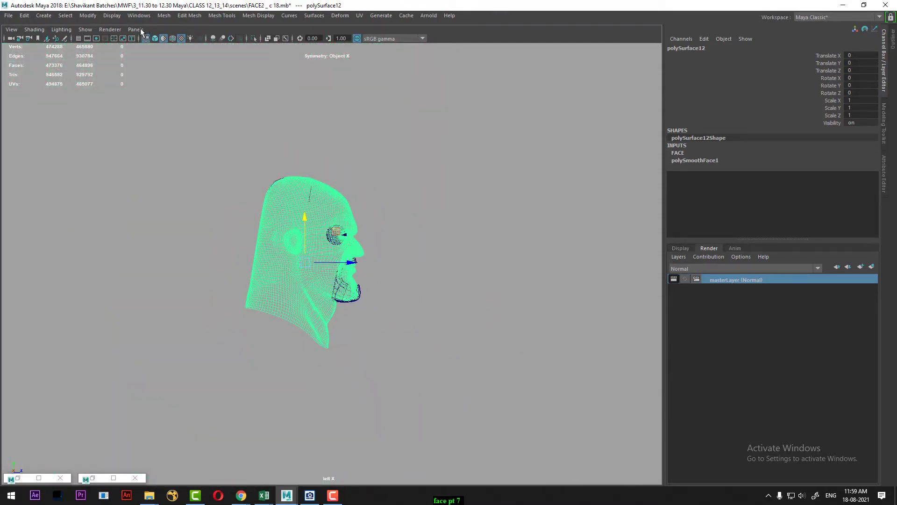
left_click(43, 16)
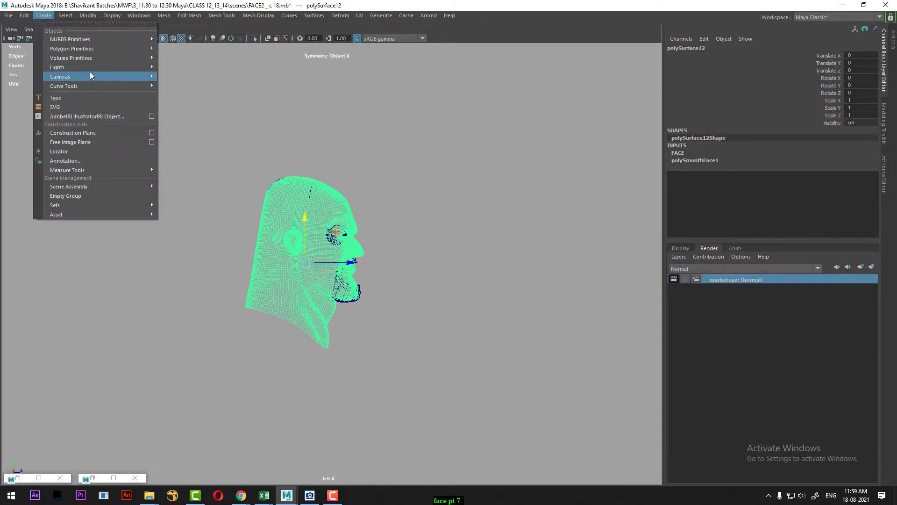
mouse_move(96, 47)
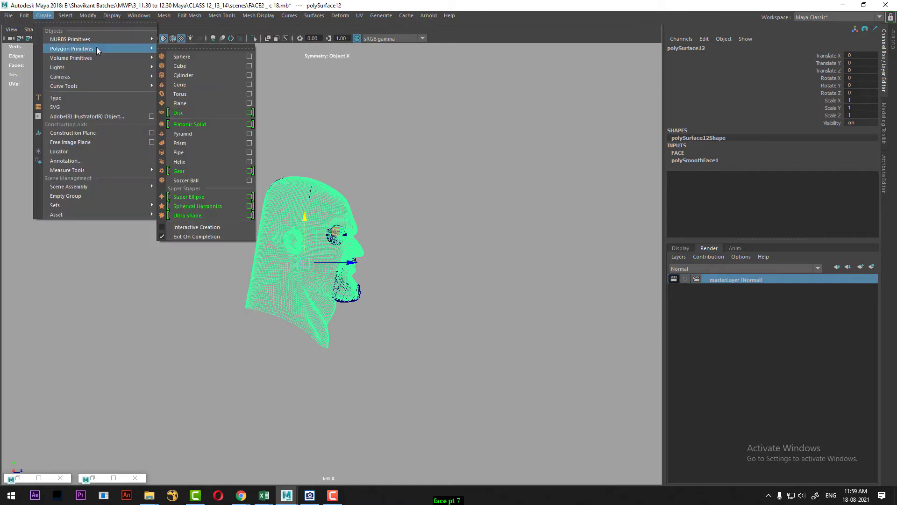
left_click(189, 75)
Rotate the cylinder about X to 90.976 and scale it uniformly to 0.285.
key("e")
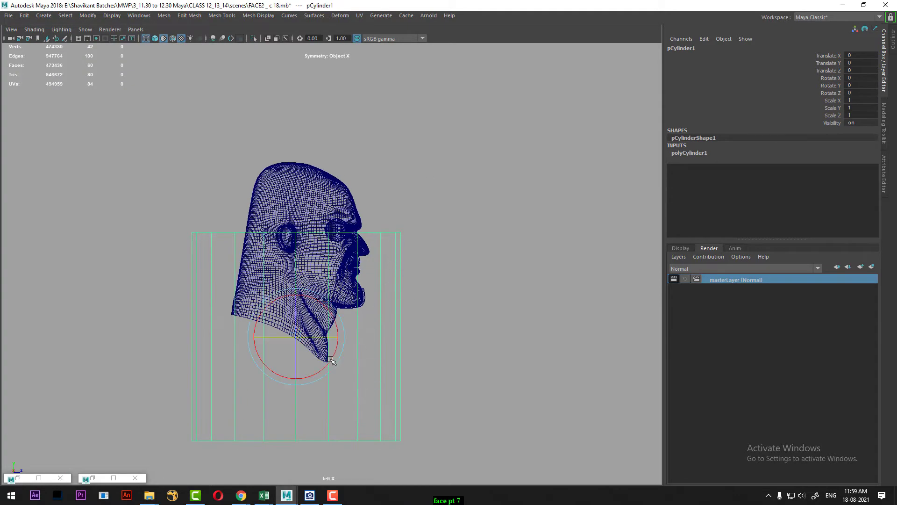
left_click_drag(338, 327, 342, 382)
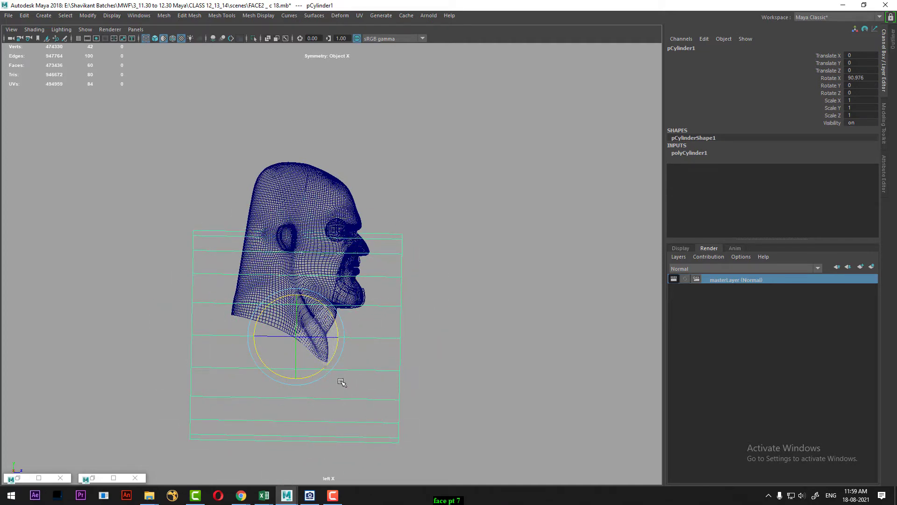
key("r")
left_click_drag(296, 336, 168, 420)
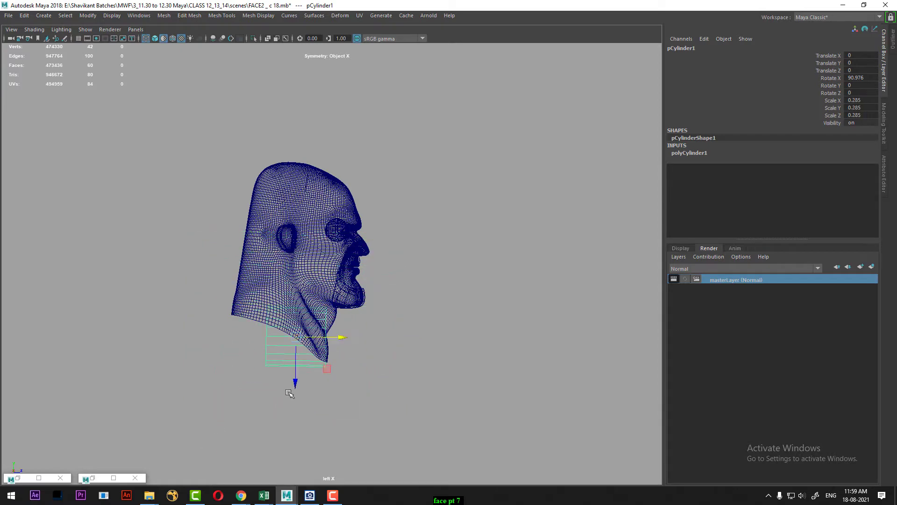
Raise the cylinder inside the head to Translate Y 0.595, aligning it with the mouth in the side and front views.
left_click_drag(289, 393, 303, 344)
key("space")
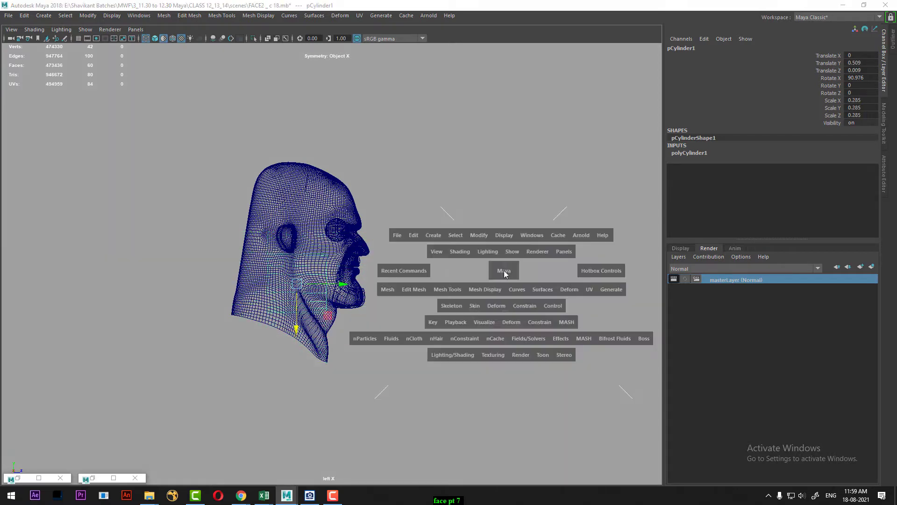
left_click_drag(504, 270, 504, 300)
middle_click_drag(469, 317, 481, 248, "alt")
scroll(474, 347, "up", 1)
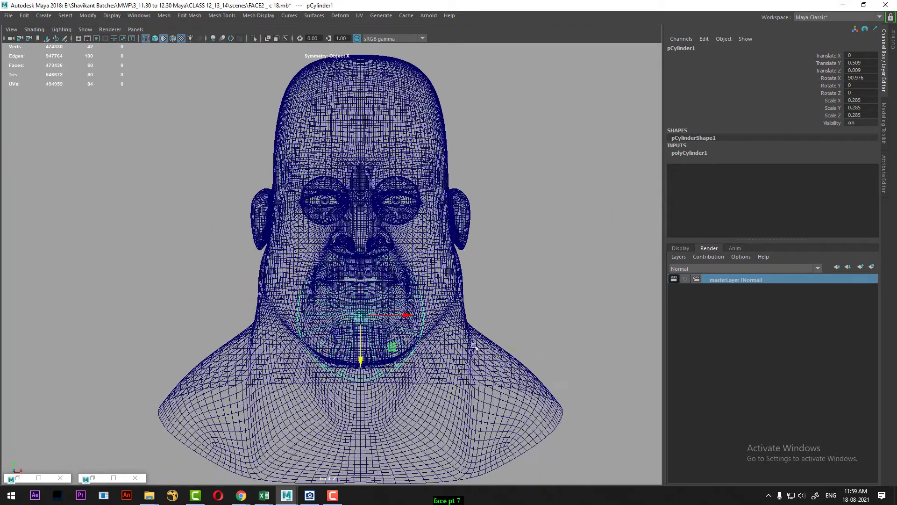
left_click_drag(362, 361, 361, 341)
Set the FACE display layer to Template so the head mesh cannot be selected, and clear the selection.
key("space")
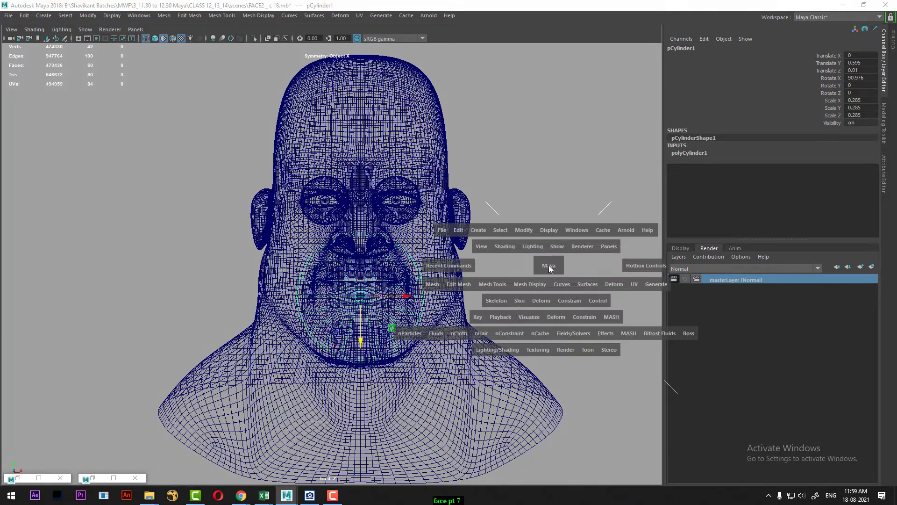
left_click_drag(549, 265, 506, 251)
scroll(486, 278, "up", 4)
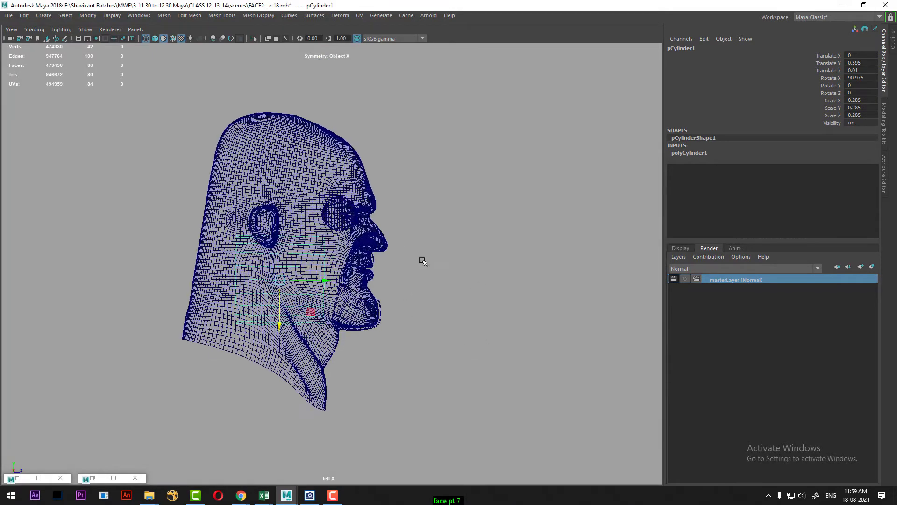
left_click(364, 360)
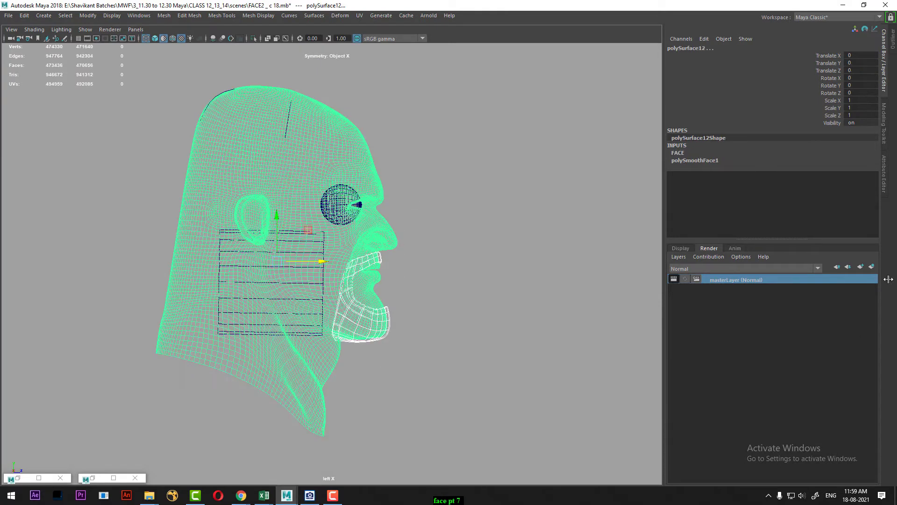
left_click(678, 248)
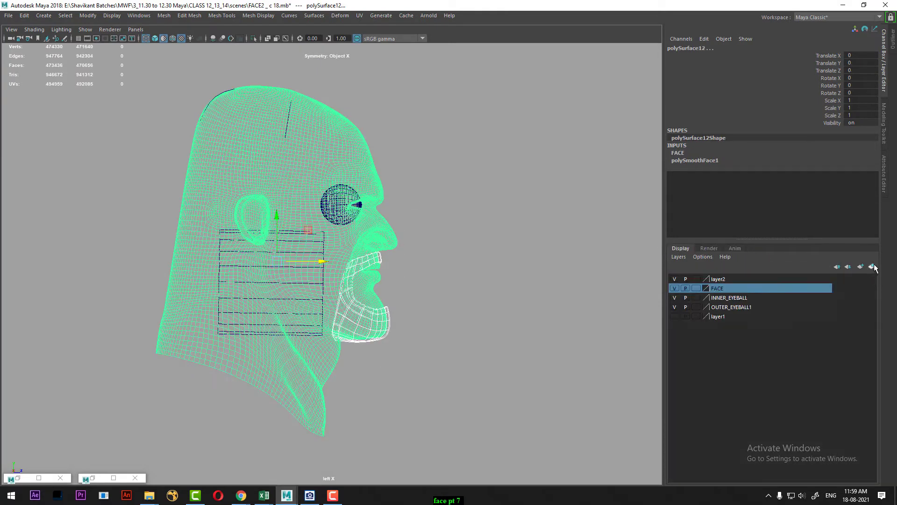
left_click(696, 288)
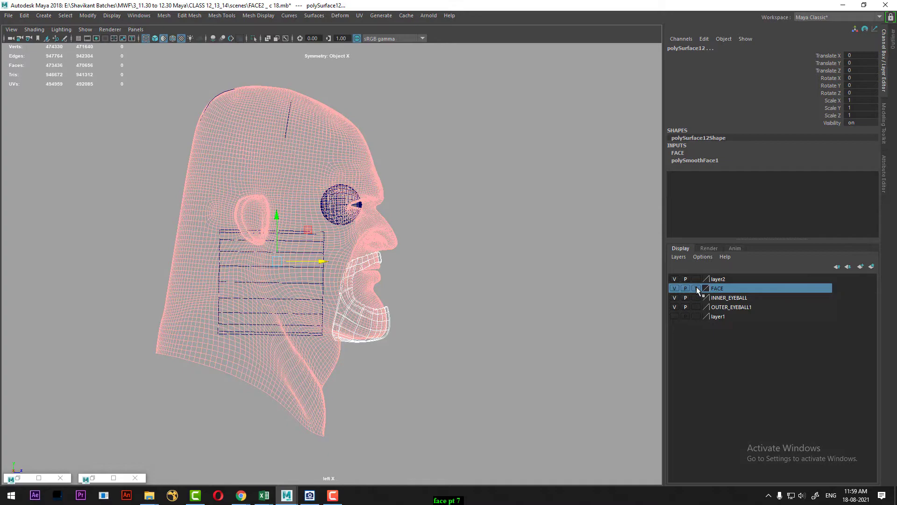
left_click(465, 332)
Narrow the vertex ring at the cylinder's front end and move it forward to the lips, checking the fit from the front.
left_click_drag(259, 328, 260, 328)
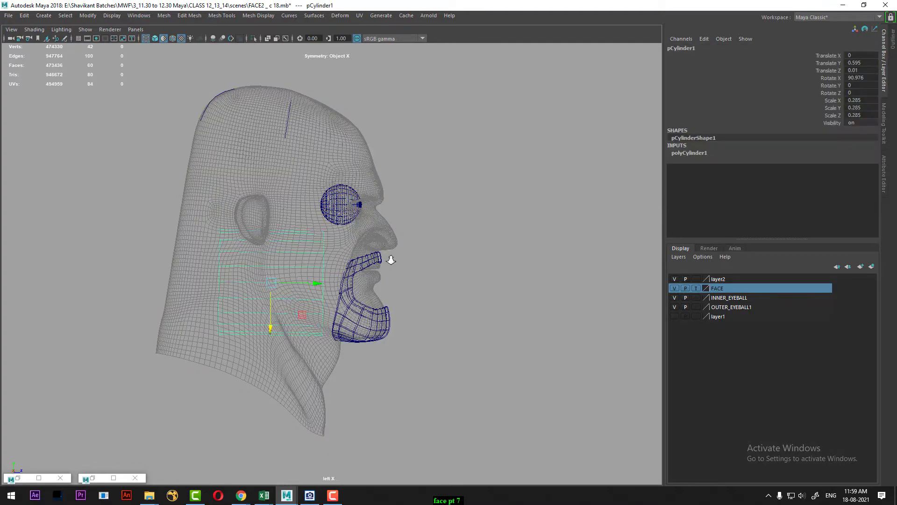
right_click_drag(390, 256, 545, 207, "alt")
right_click_drag(546, 170, 400, 210)
left_click_drag(324, 373, 330, 415)
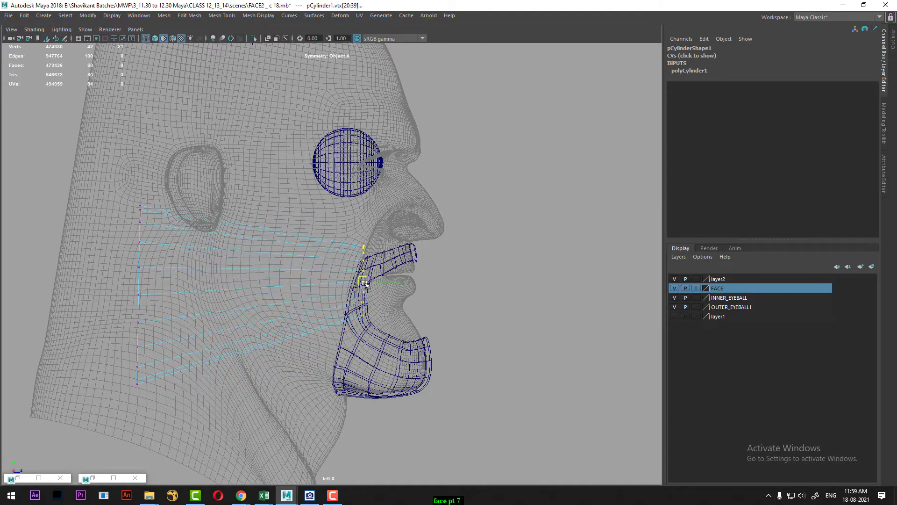
left_click_drag(365, 283, 392, 280)
right_click_drag(428, 249, 448, 280, "alt")
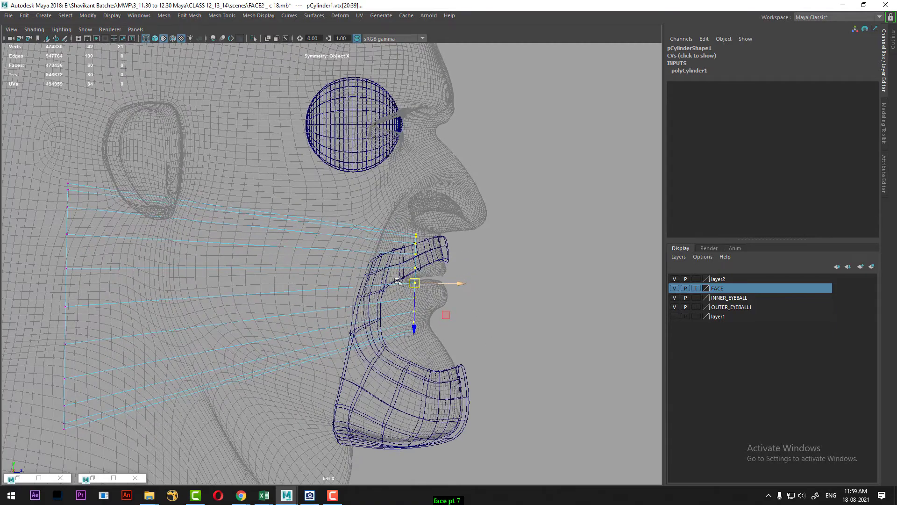
key("space")
left_click_drag(547, 234, 546, 254)
key("space")
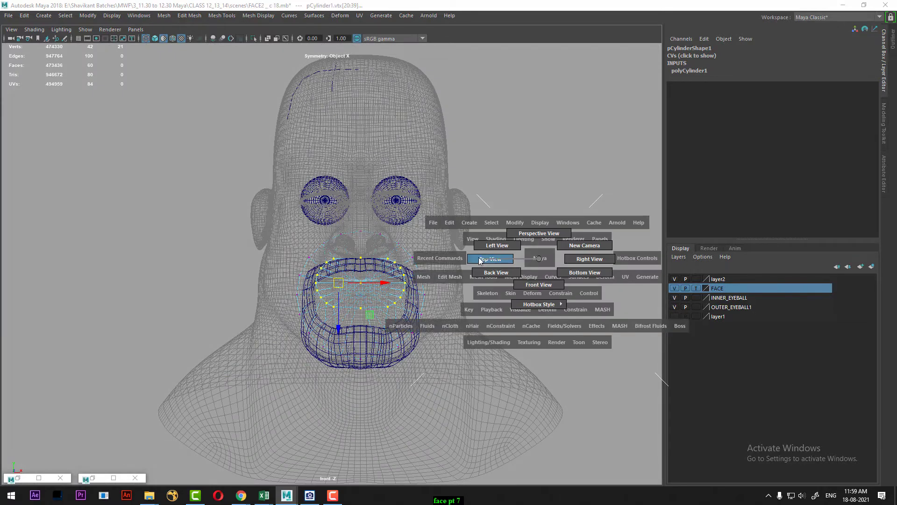
left_click_drag(486, 256, 472, 240)
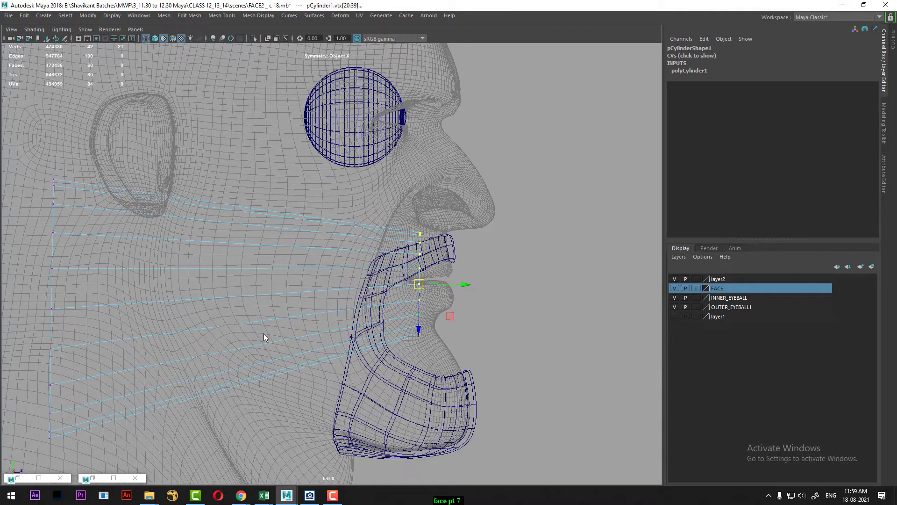
Insert an edge loop around the middle of the cylinder.
right_click_drag(264, 337, 275, 208)
left_click(278, 228)
right_click_drag(372, 212, 397, 226, "shift")
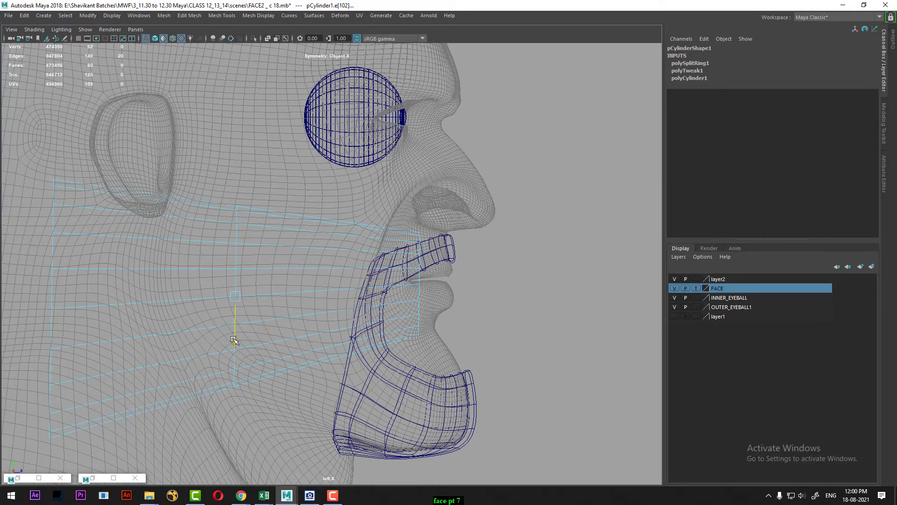
scroll(347, 285, "down", 6)
Rotate the vertex ring at the cylinder's rear end and move it down so the tube bends towards the throat.
right_click_drag(330, 225, 247, 210)
scroll(187, 262, "up", 1)
left_click_drag(246, 358, 264, 359)
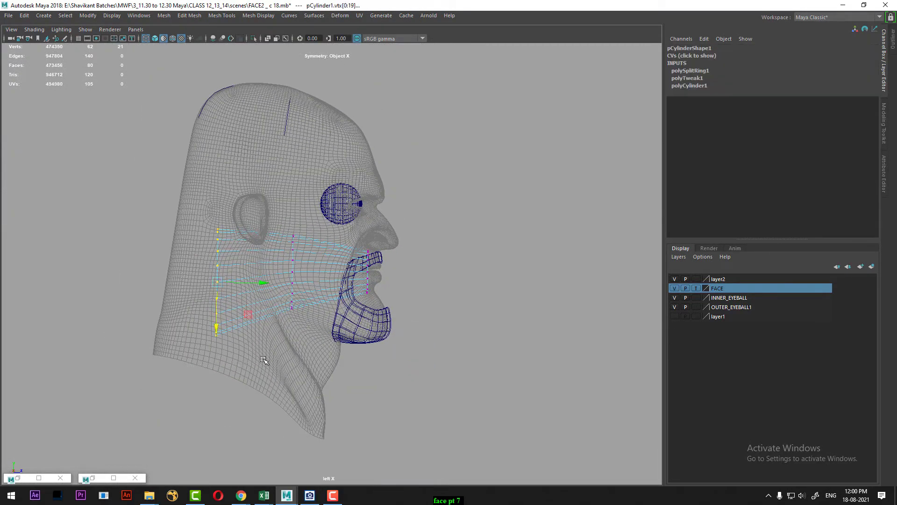
scroll(420, 332, "up", 5)
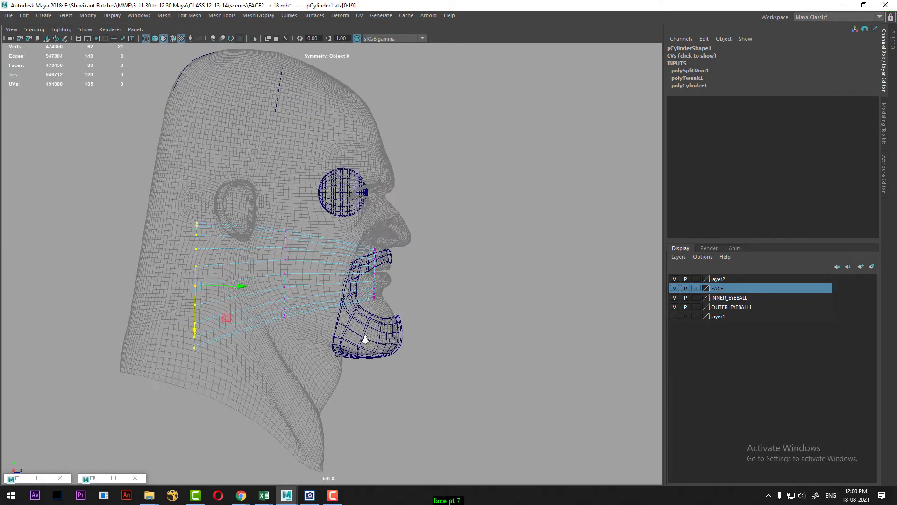
key("e")
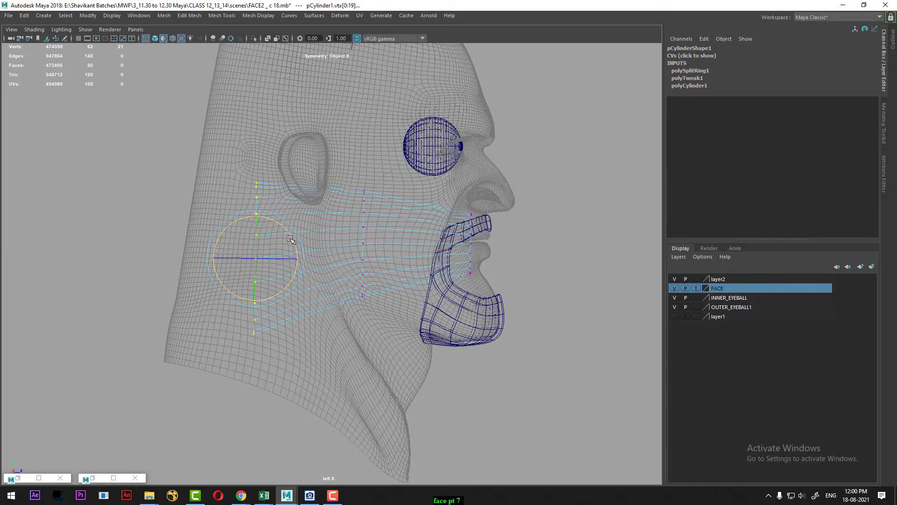
key("w")
Bevel the cylinder's middle edge loop with a fraction of 0.55 and 2 segments.
scroll(323, 278, "up", 2)
right_click_drag(373, 239, 391, 229)
left_click(359, 230)
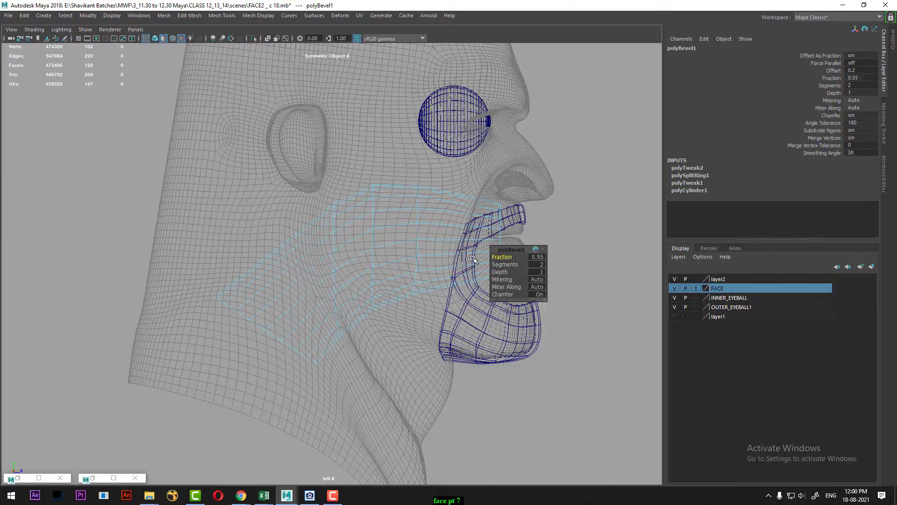
scroll(371, 240, "up", 3)
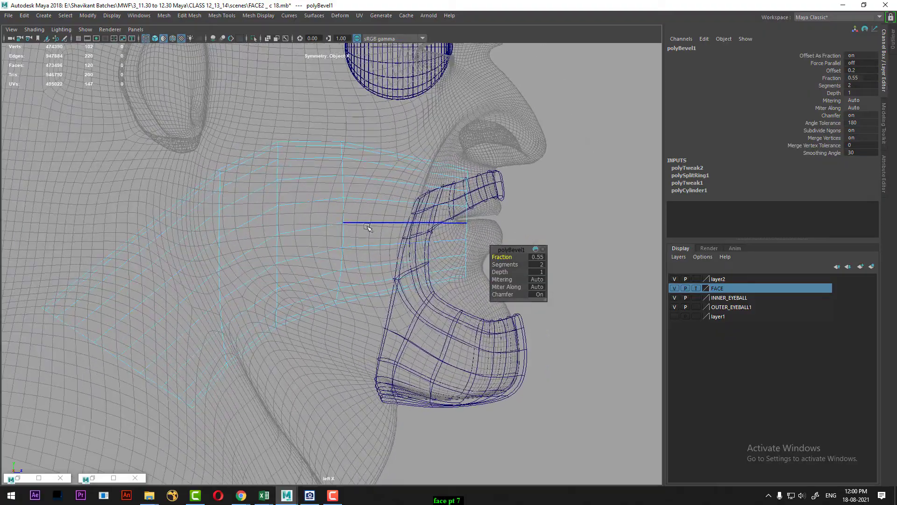
Select the vertex ring at the tube's front opening in the perspective view and look at it from below the chin.
key("space")
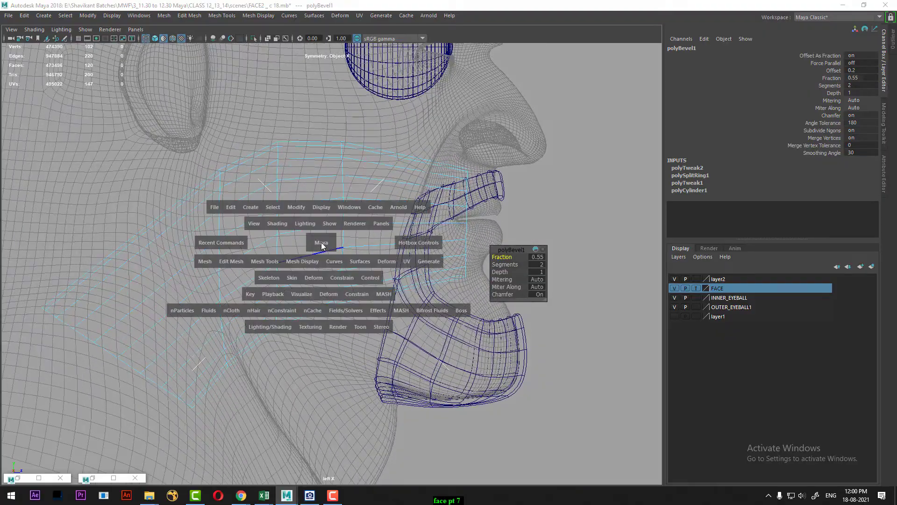
left_click_drag(320, 237, 320, 206)
scroll(317, 283, "down", 3)
left_click_drag(316, 283, 343, 294, "alt")
middle_click_drag(343, 294, 279, 262, "alt")
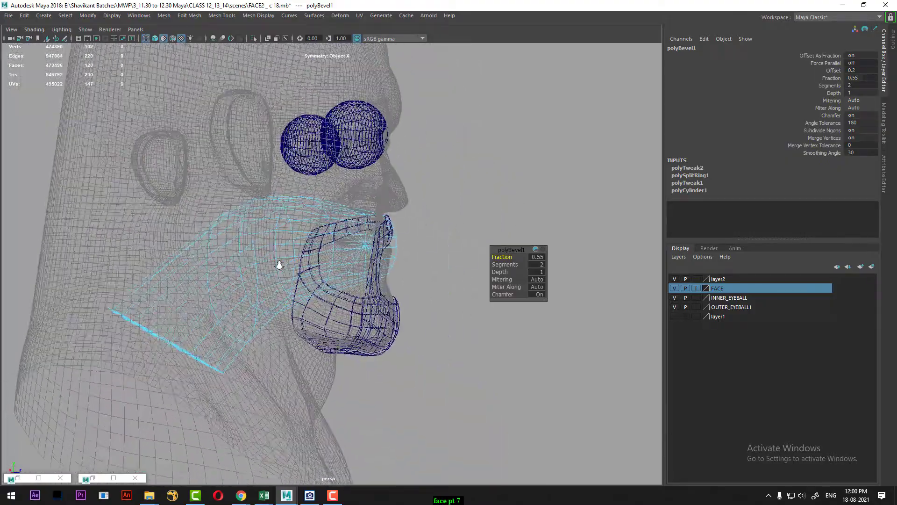
left_click_drag(278, 262, 238, 246, "alt")
right_click_drag(239, 232, 201, 233)
left_click_drag(373, 236, 431, 267, "alt")
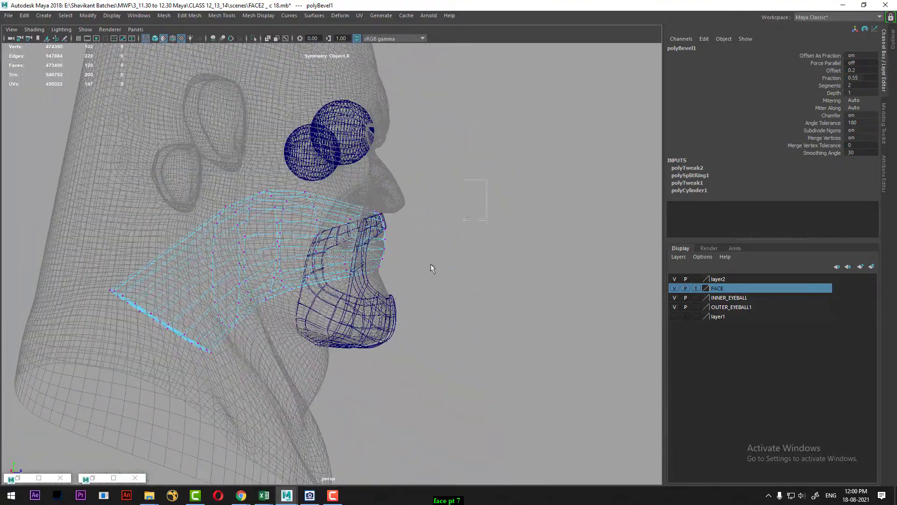
left_click_drag(349, 332, 350, 333)
left_click_drag(456, 271, 365, 250, "alt")
Restore the full interface and create a lattice with 3 × 3 × 3 divisions on the selected front vertices.
key("ctrl+space")
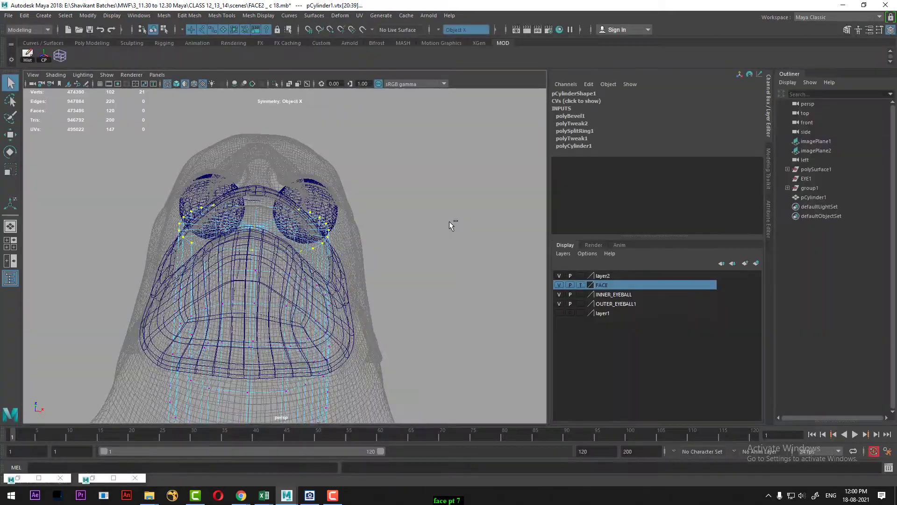
left_click(340, 16)
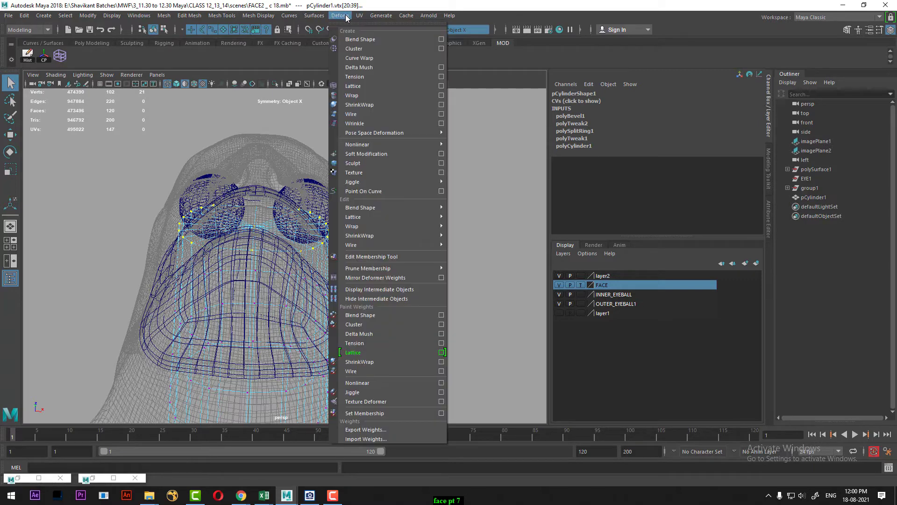
left_click(441, 88)
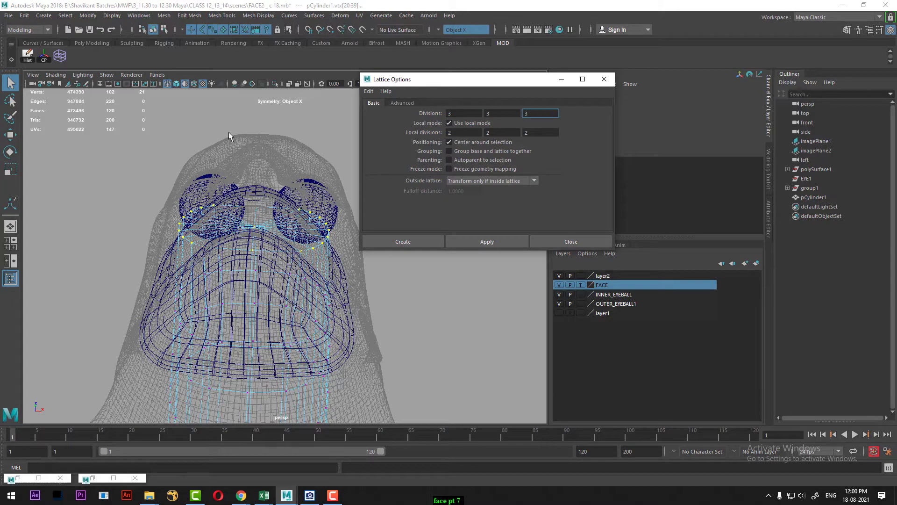
left_click(397, 242)
Select the outer columns of lattice points and move them back along the depth axis so the tube's front curves around the mouth.
right_click_drag(422, 154, 413, 105)
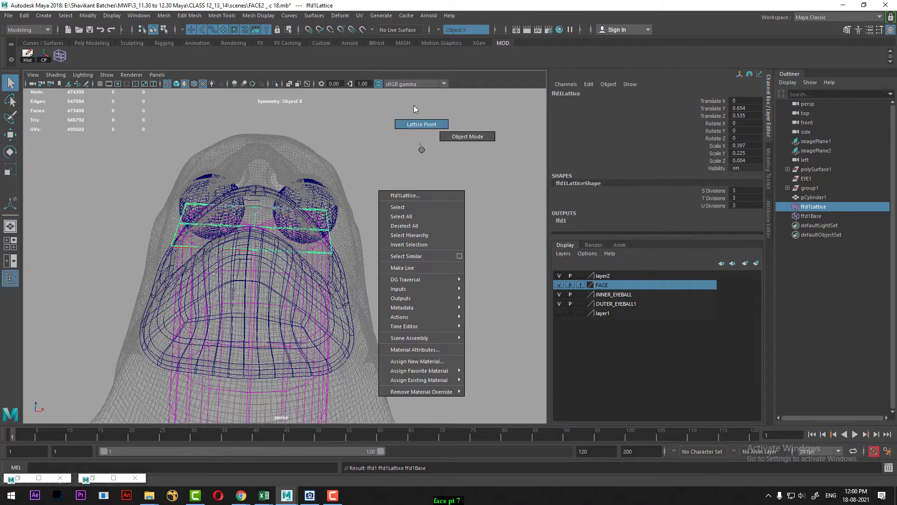
left_click_drag(329, 174, 323, 168, "alt")
left_click_drag(212, 203, 154, 259, "alt")
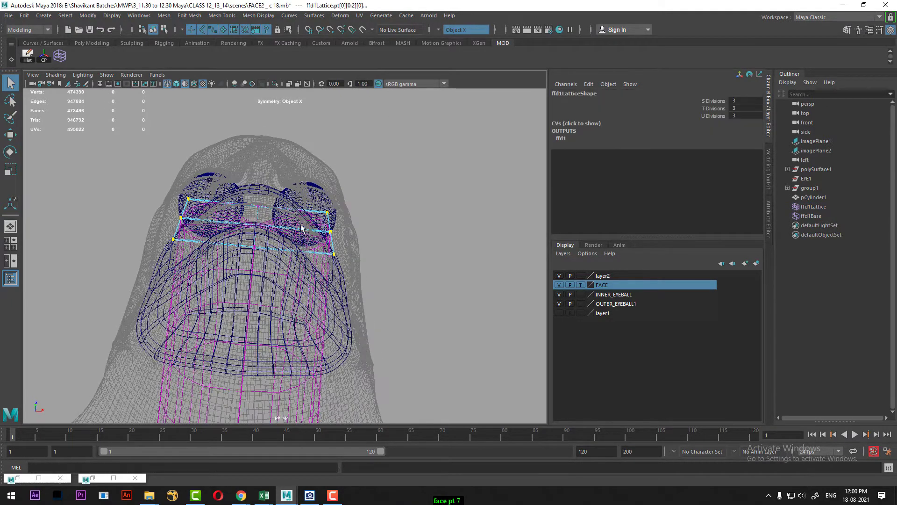
key("w")
left_click_drag(317, 226, 362, 317, "alt")
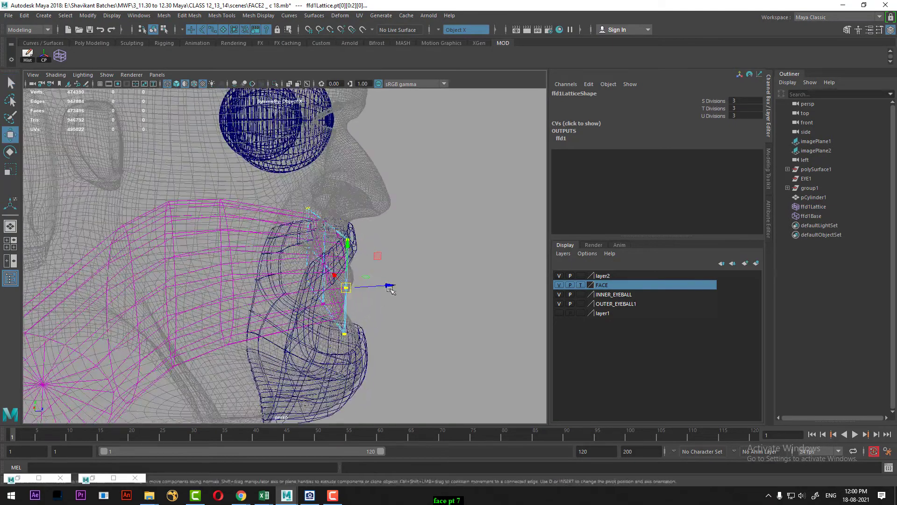
mouse_move(374, 285)
left_mouse_down()
mouse_move(274, 255)
mouse_move(206, 280)
mouse_move(233, 301)
mouse_move(371, 300)
left_mouse_up()
Select the mouth cylinder in object mode and delete its construction history to bake in the lattice deformation.
key("5")
right_click_drag(371, 300, 299, 215, "alt")
right_click_drag(300, 258, 322, 270, "alt")
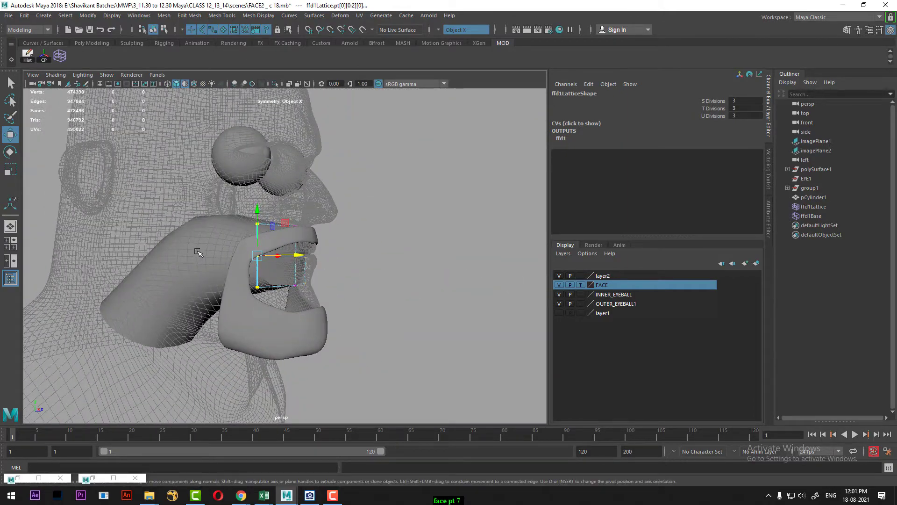
right_click_drag(198, 253, 243, 219)
left_click(445, 204)
left_click(218, 235)
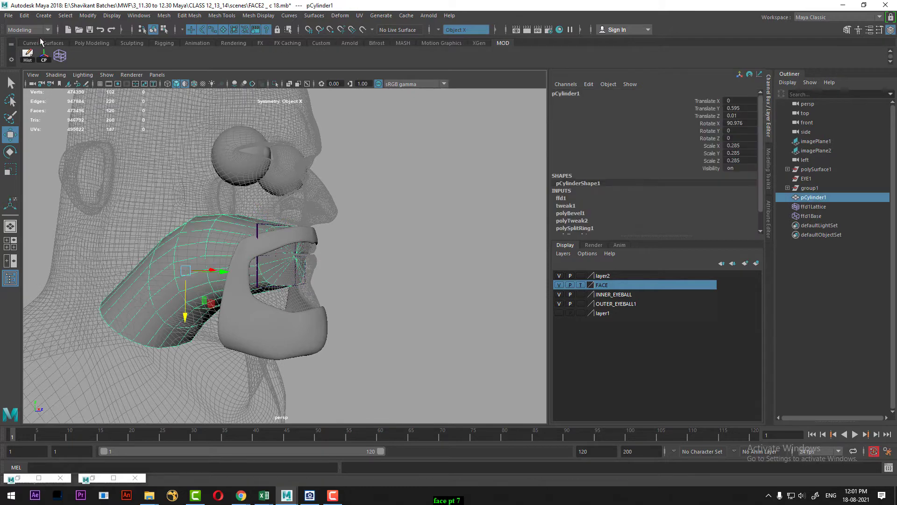
left_click(24, 15)
mouse_move(127, 126)
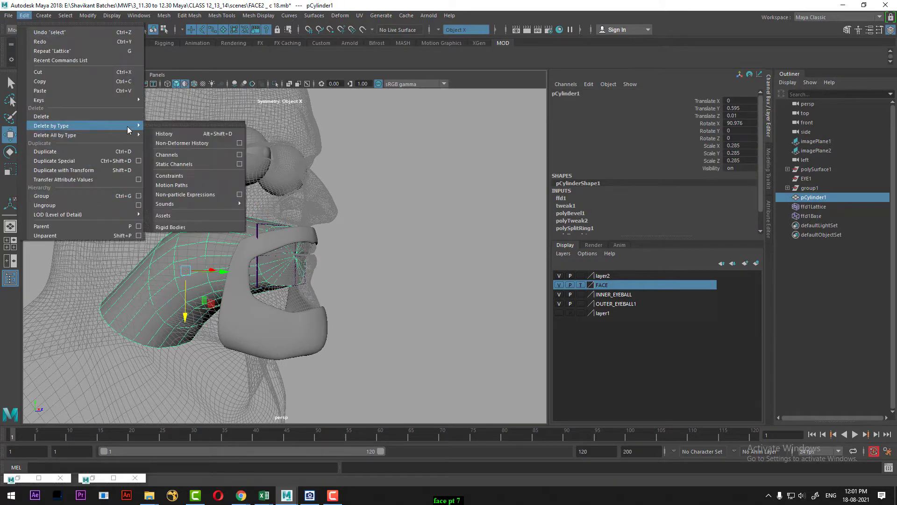
left_click(181, 133)
Select the centre vertices of the cylinder's end caps, convert the selection to faces and delete both caps.
scroll(396, 221, "up", 3)
right_click_drag(429, 170, 385, 171)
scroll(309, 256, "up", 4)
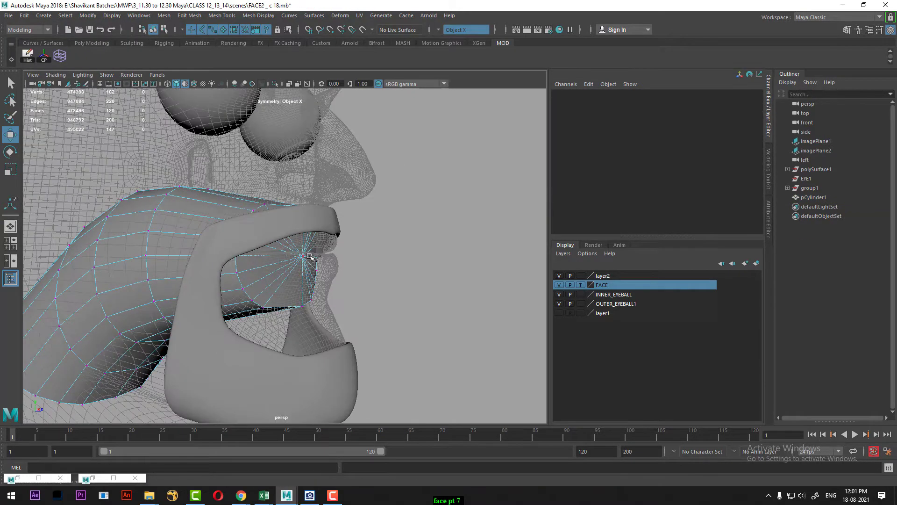
left_click(304, 258)
left_click_drag(304, 257, 194, 290, "alt")
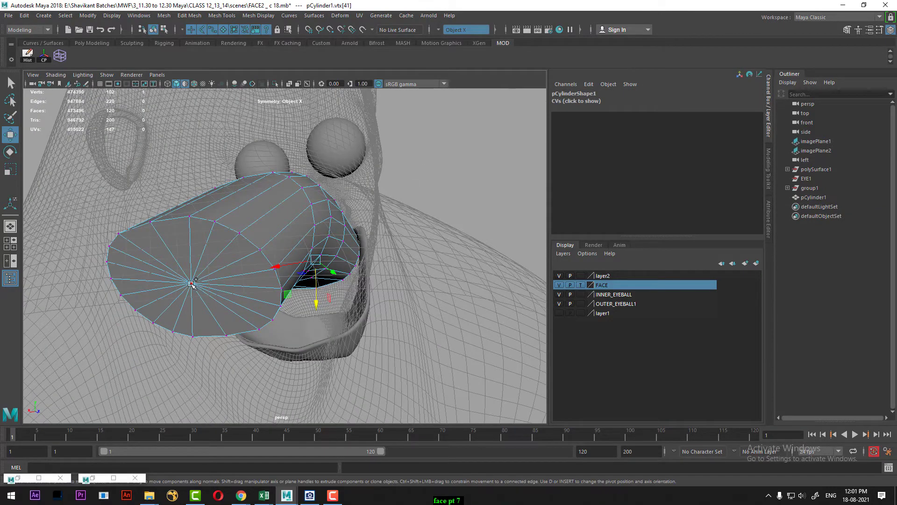
right_click_drag(428, 180, 431, 245, "ctrl")
key("Delete")
Select the border edge loop at the tube's front opening and extrude it forward towards the lips.
left_click_drag(346, 253, 274, 241, "alt")
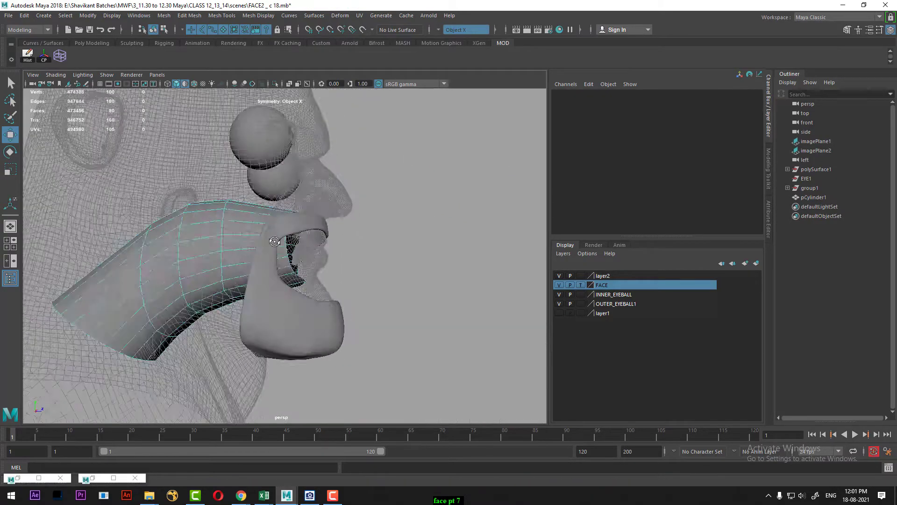
right_click_drag(274, 241, 322, 280, "alt")
left_click_drag(322, 280, 269, 312, "alt")
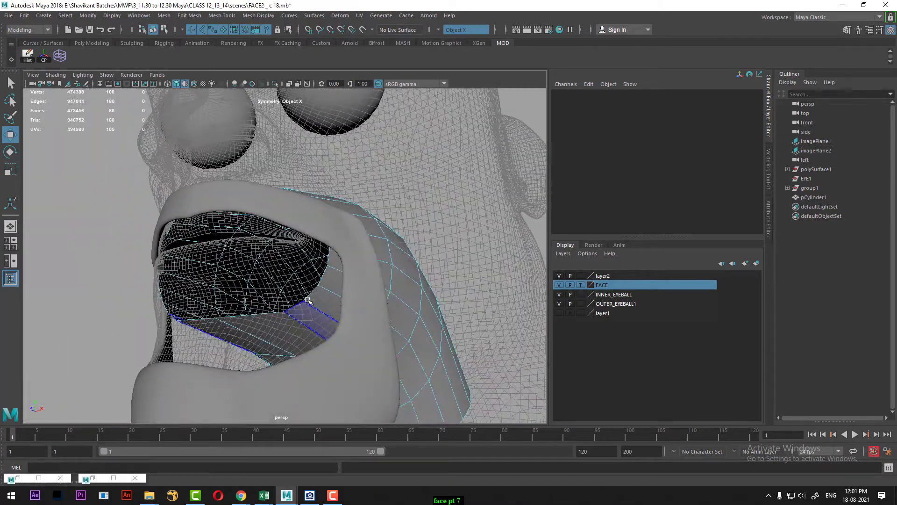
double_click(310, 296)
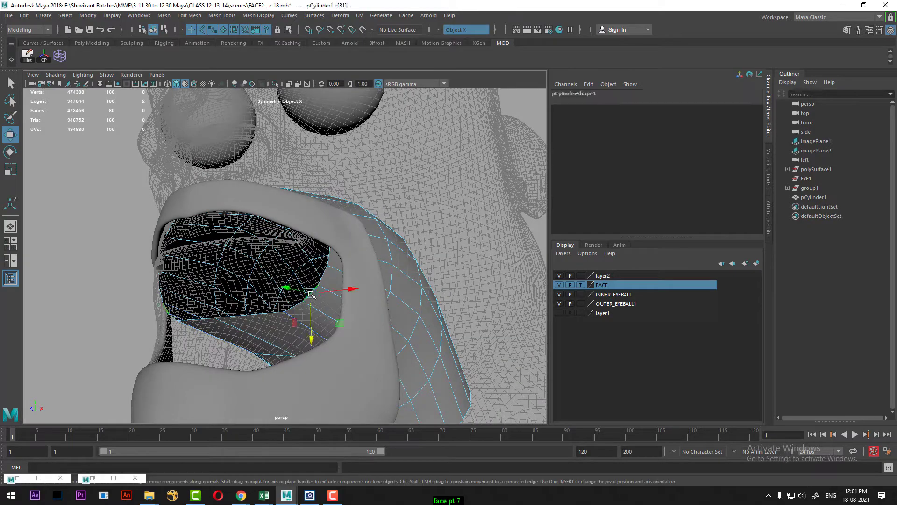
left_click_drag(248, 312, 320, 331, "alt")
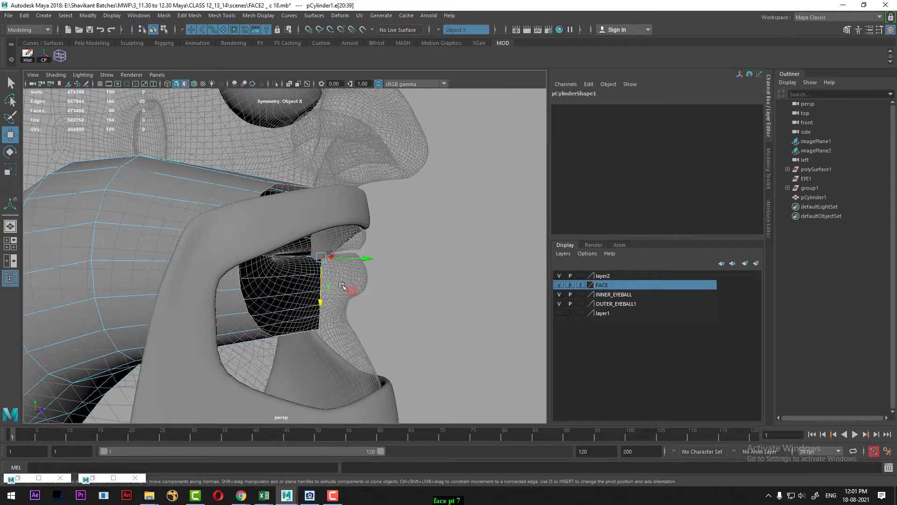
key("space")
mouse_move(282, 283)
left_mouse_down()
mouse_move(300, 272)
mouse_move(370, 266)
mouse_move(336, 291)
left_mouse_up()
scroll(376, 262, "up", 5)
Scale the extruded front edge loop down so the opening narrows towards the lips.
key("r")
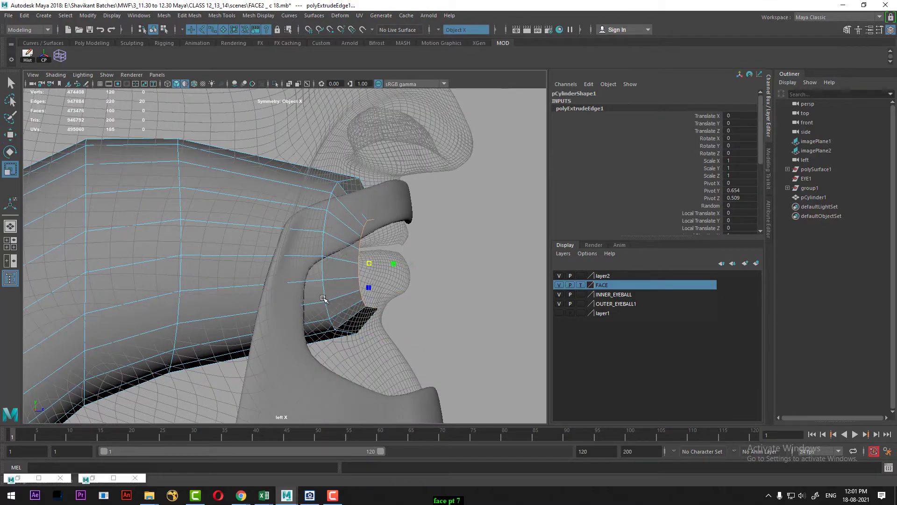
key("space")
left_click_drag(421, 278, 281, 258)
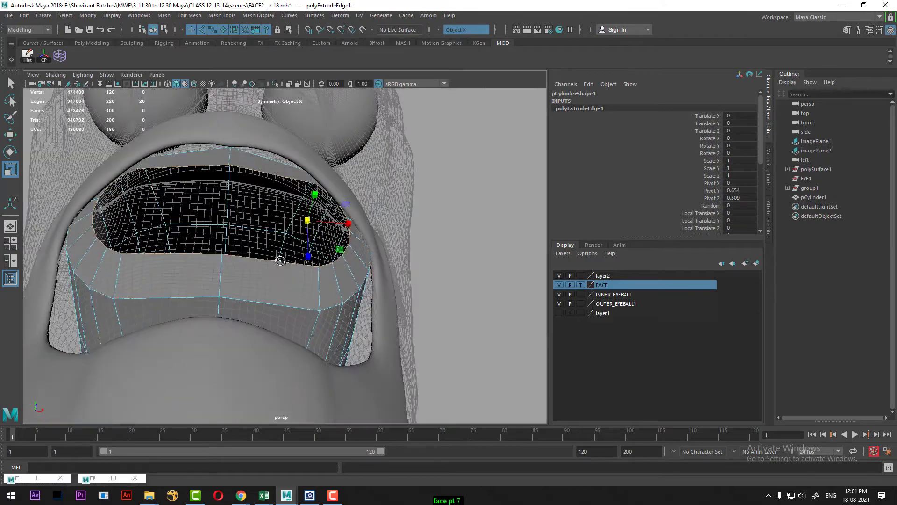
middle_click_drag(234, 208, 273, 276, "alt")
left_click_drag(273, 275, 271, 237, "alt")
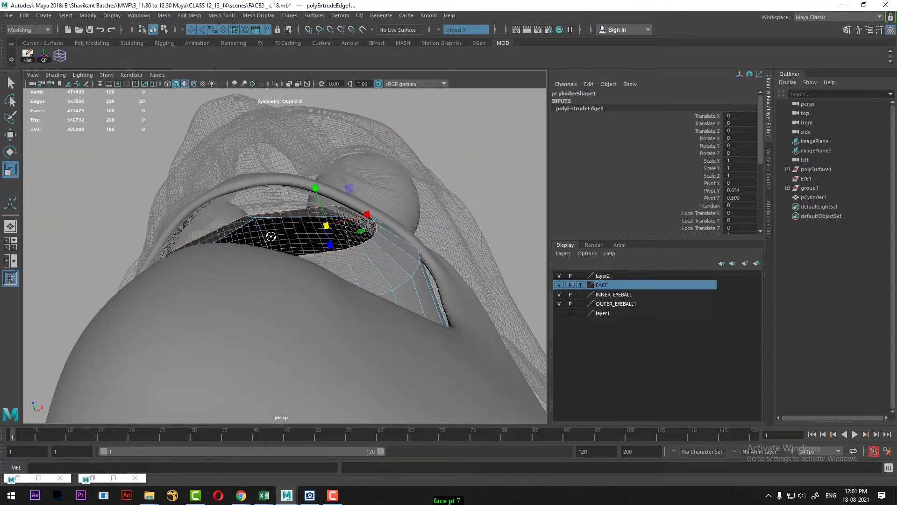
mouse_move(273, 237)
right_mouse_down("alt")
mouse_move(343, 252)
mouse_move(268, 237)
right_mouse_up("alt")
left_click_drag(269, 238, 274, 299, "alt")
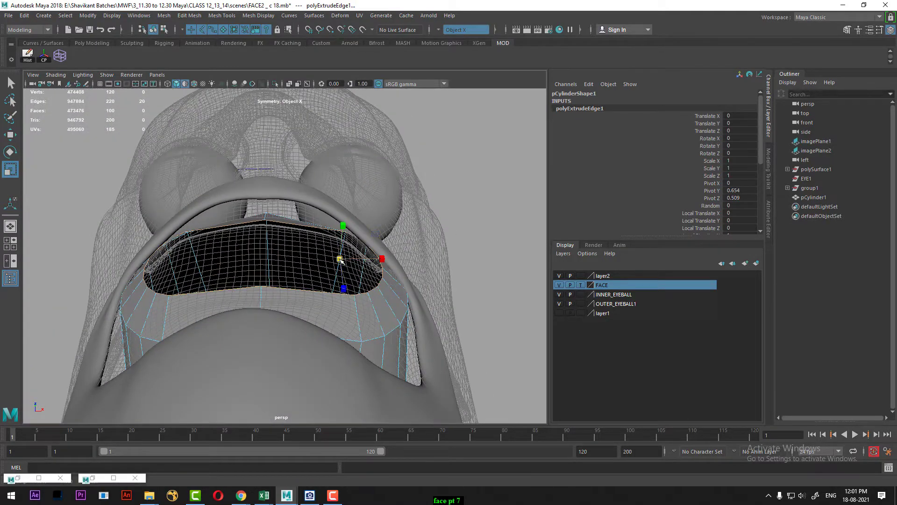
left_click_drag(339, 261, 337, 263)
Set the FACE layer to reference display and adjust the four vertices beside the middle of the tube's front ring.
left_click_drag(316, 298, 459, 339, "alt")
right_click_drag(459, 339, 459, 175)
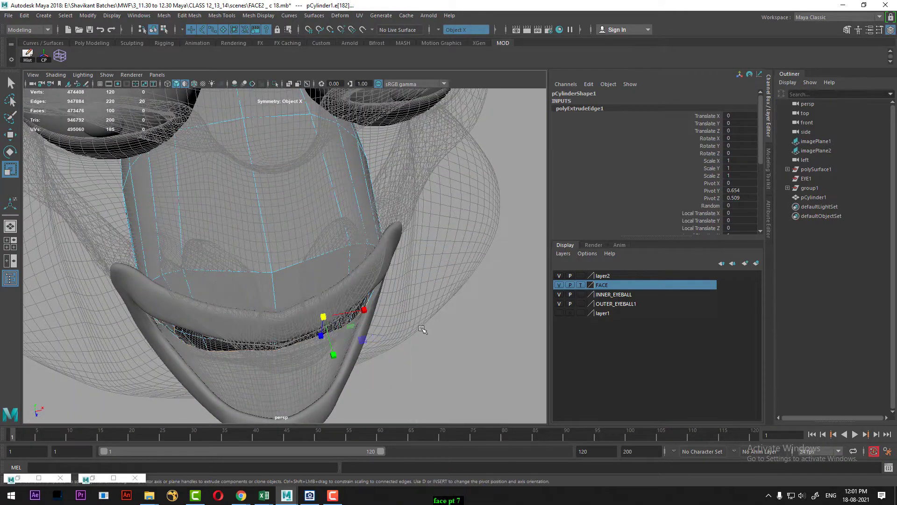
right_click_drag(482, 293, 434, 212)
left_click_drag(411, 254, 385, 335, "alt")
key("space")
left_click_drag(317, 357, 269, 358)
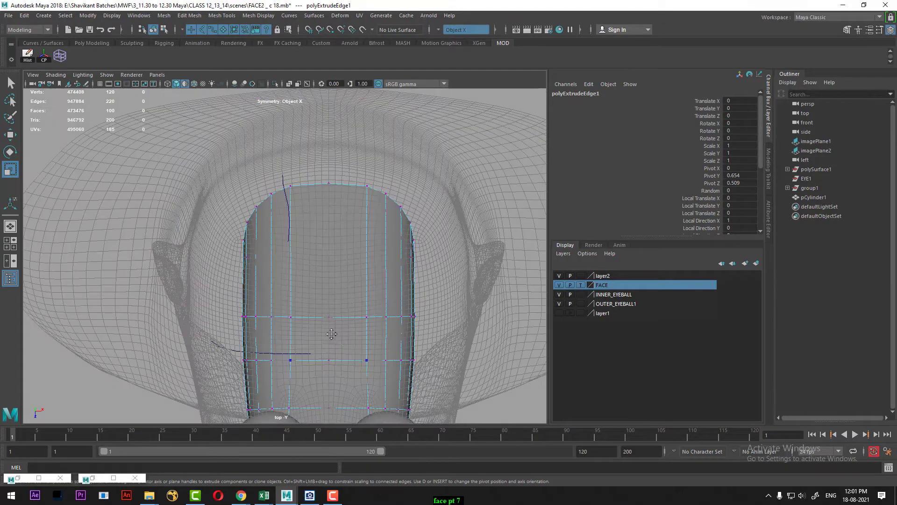
scroll(327, 299, "down", 5)
left_click_drag(329, 293, 281, 292)
key("space")
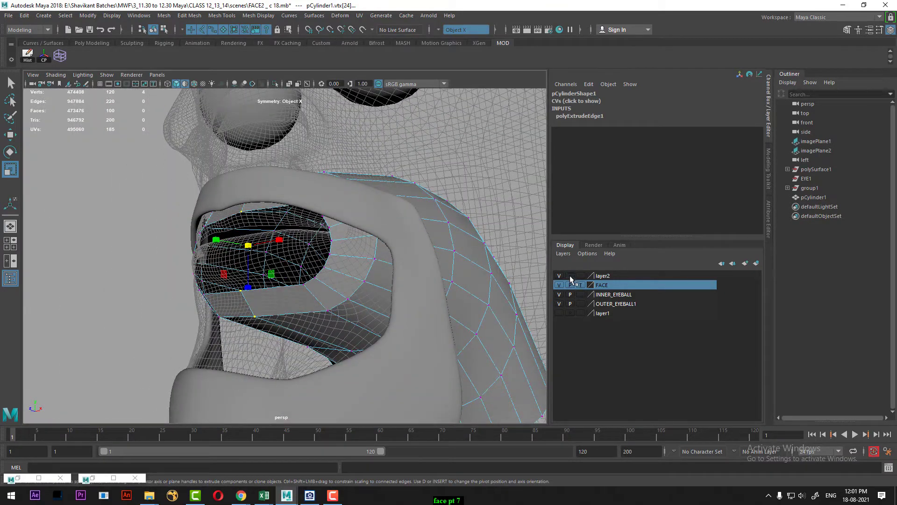
left_click(579, 285)
left_click_drag(402, 315, 268, 268, "alt")
key("w")
left_click_drag(209, 233, 192, 230)
Select the remaining side vertices of the front ring and scale them to fit the width of the mouth opening.
left_click_drag(224, 255, 225, 220, "alt")
key("r")
left_click_drag(177, 165, 255, 323)
left_click_drag(188, 330, 385, 241, "alt")
mouse_move(359, 291)
left_mouse_down()
mouse_move(366, 277)
mouse_move(213, 255)
mouse_move(226, 287)
mouse_move(313, 301)
mouse_move(252, 296)
mouse_move(238, 263)
left_mouse_up()
key("4")
left_click_drag(315, 361, 318, 376, "ctrl")
mouse_move(239, 252)
left_mouse_down("alt")
mouse_move(234, 187)
mouse_move(243, 175)
mouse_move(365, 270)
mouse_move(299, 274)
mouse_move(311, 275)
left_mouse_up("alt")
key("5")
key("w")
key("r")
left_click_drag(210, 262, 264, 297)
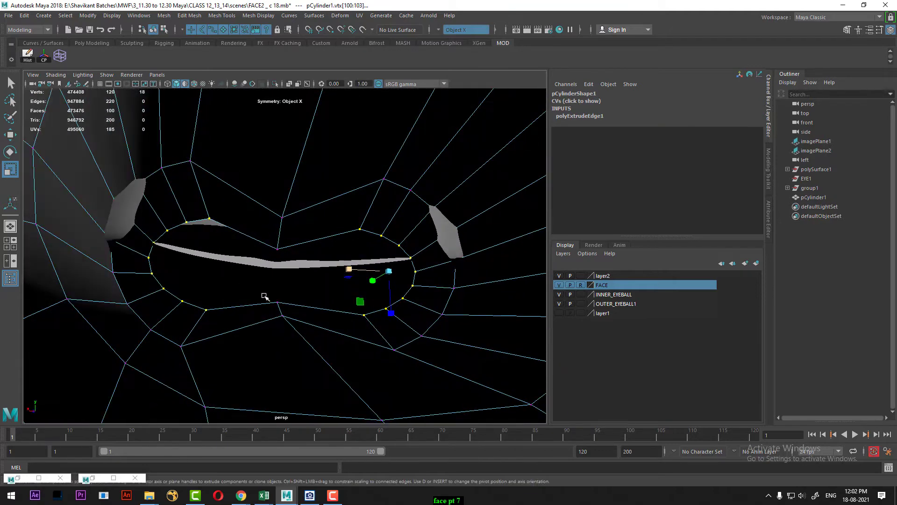
Select all faces of the mouth tube and reverse their normals.
right_click_drag(317, 192, 316, 221)
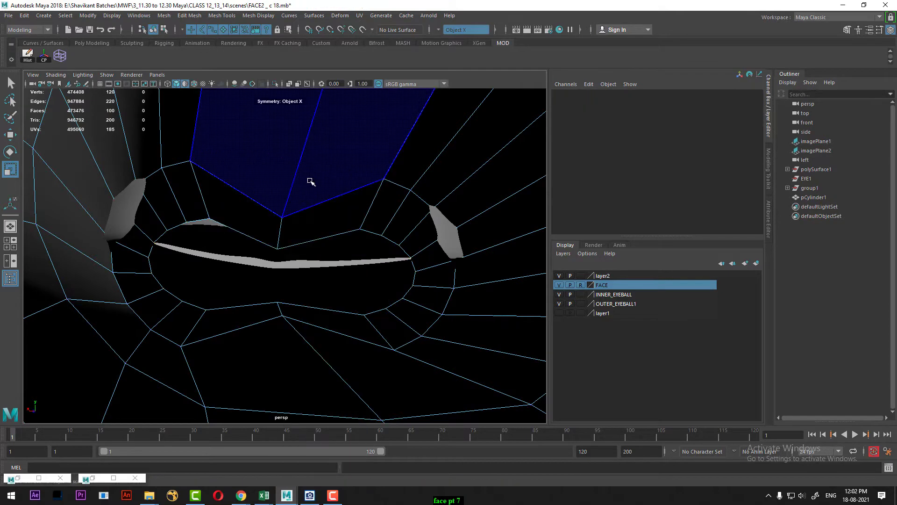
double_click(309, 196)
right_click(270, 182, "shift")
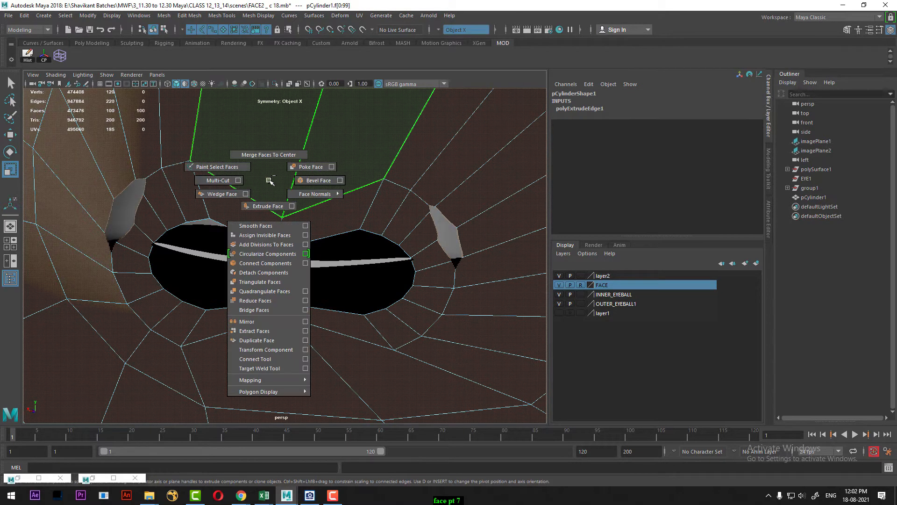
left_click(305, 201)
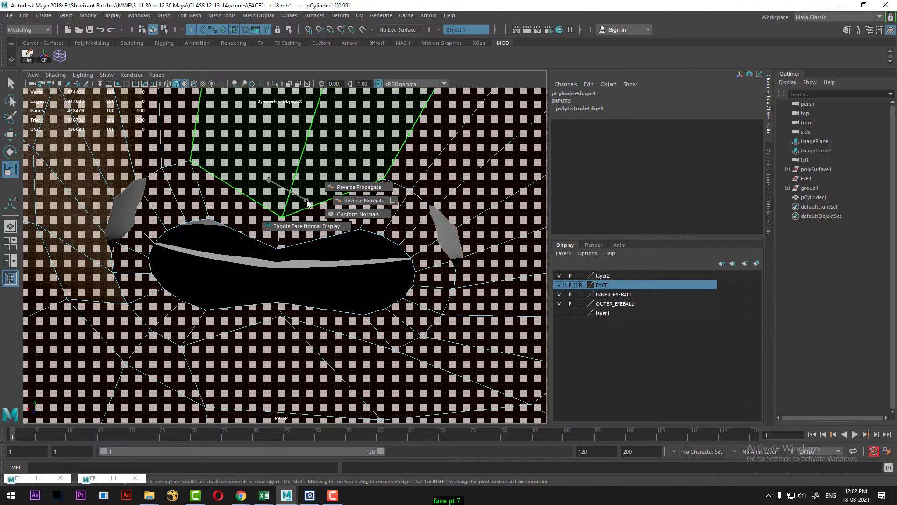
left_click(363, 200)
Examine the closed mouth from the front and below, and the tube's fit to the lips from inside the head.
left_click_drag(296, 297, 450, 332, "alt")
right_click_drag(450, 332, 346, 296, "alt")
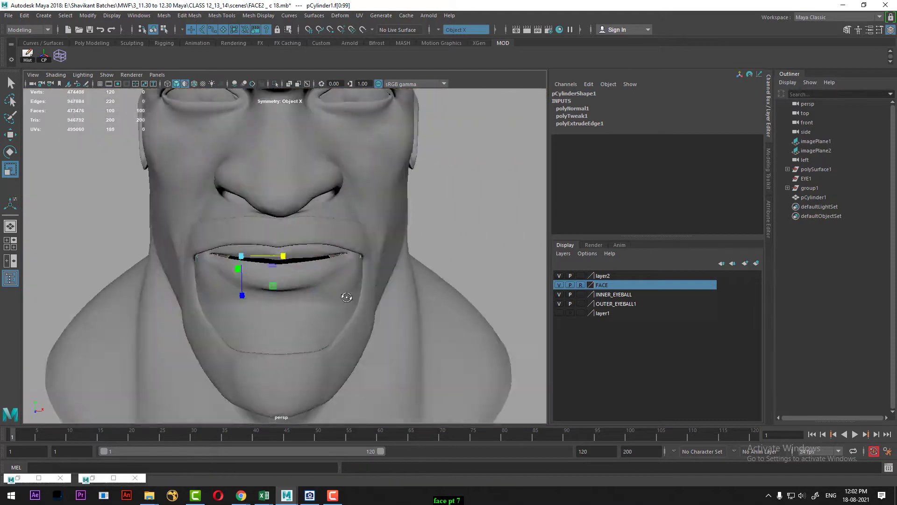
left_click_drag(347, 296, 445, 191, "alt")
right_click_drag(445, 190, 488, 166)
left_click(488, 166)
left_click_drag(488, 166, 400, 200, "alt")
right_click_drag(400, 200, 282, 214, "alt")
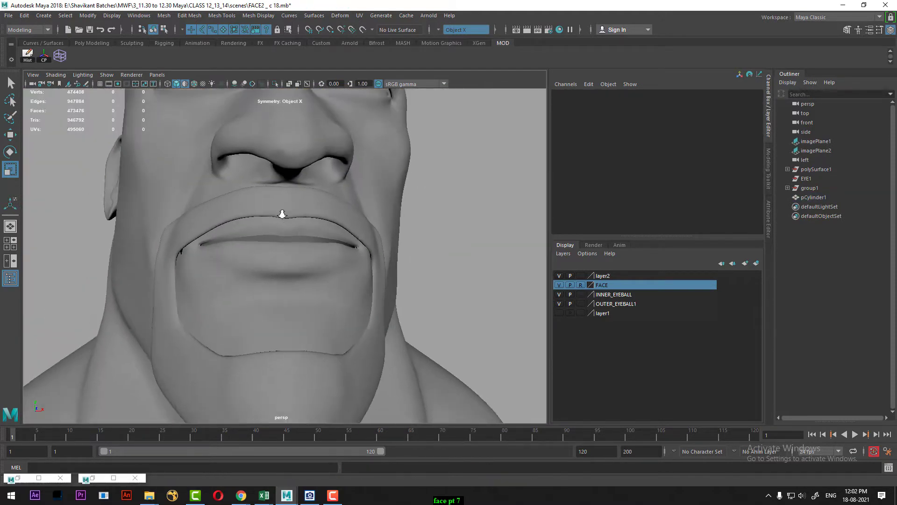
left_click_drag(283, 214, 376, 276, "alt")
middle_click_drag(376, 276, 315, 242, "alt")
right_click_drag(315, 243, 338, 318, "alt")
left_click_drag(338, 318, 356, 270, "alt")
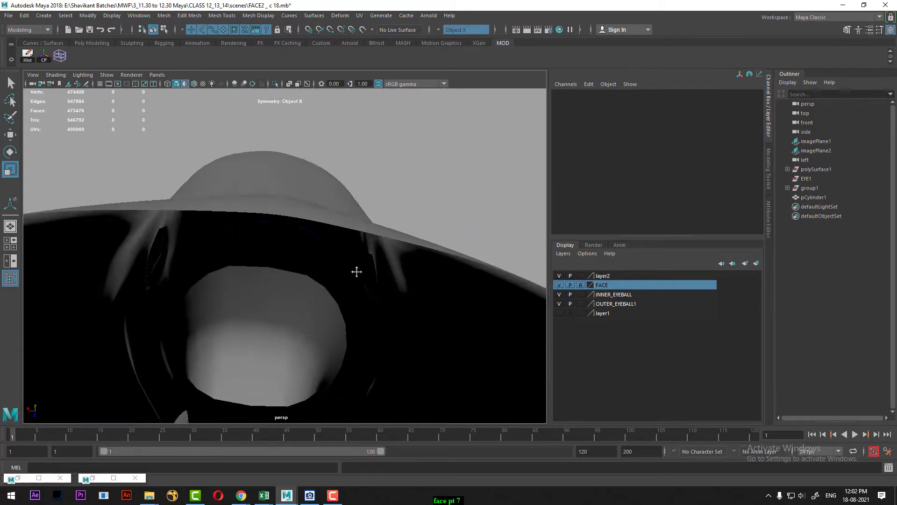
right_click_drag(356, 270, 366, 327, "alt")
middle_click_drag(367, 327, 348, 252, "alt")
right_click_drag(348, 252, 270, 220, "alt")
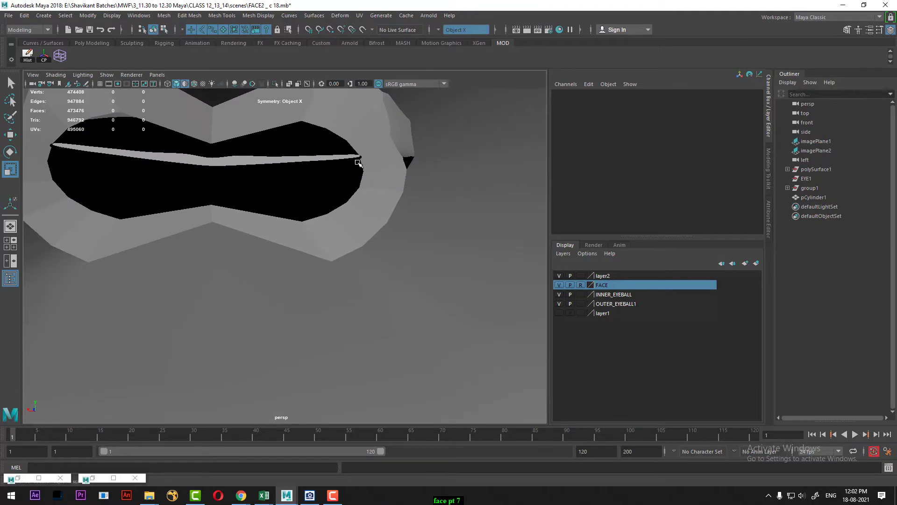
Move the mirrored pair of vertices beside the middle of the front ring's upper edge down to the lip line.
left_click(256, 135)
right_click_drag(255, 135, 329, 129)
left_click(303, 121)
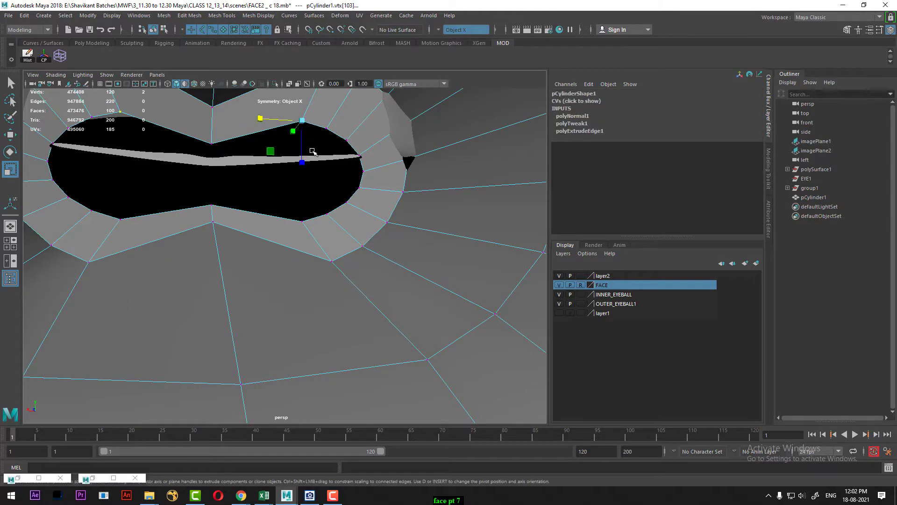
key("w")
left_click_drag(299, 162, 303, 191)
key("Left")
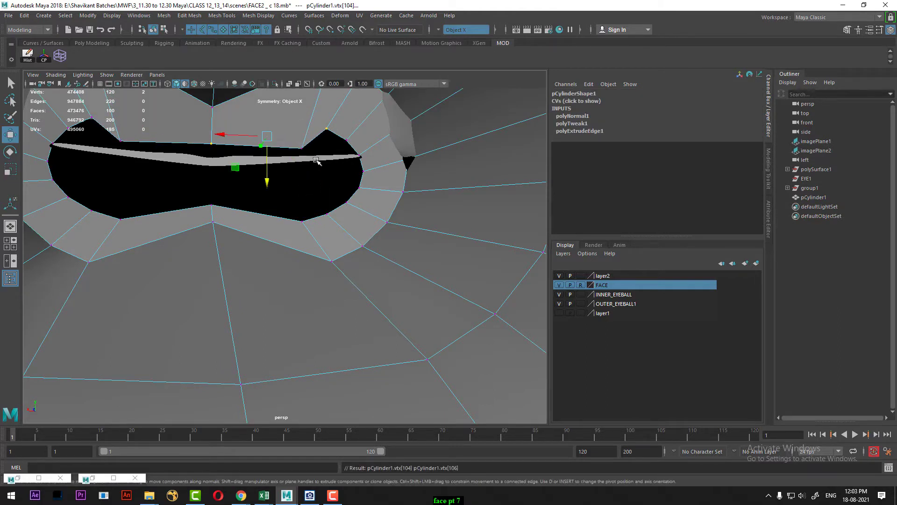
mouse_move(284, 190)
middle_mouse_down()
mouse_move(268, 195)
mouse_move(266, 186)
middle_mouse_up()
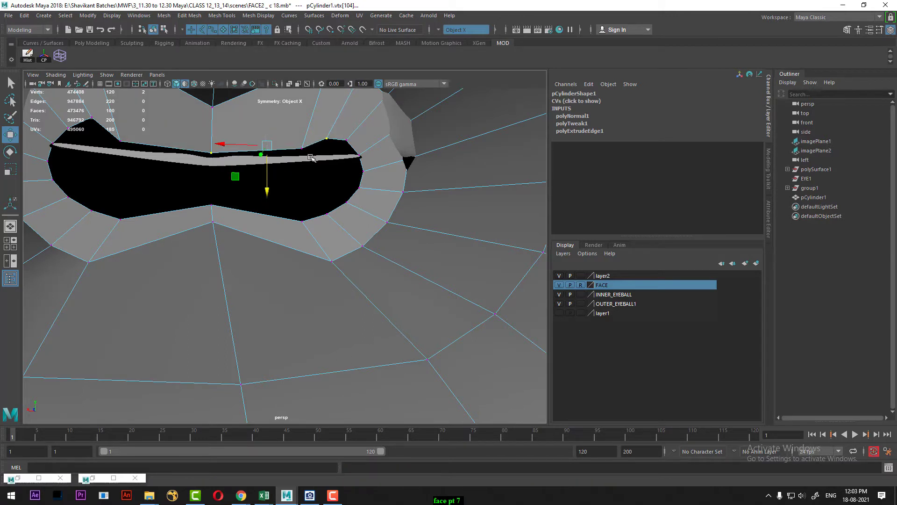
key("ctrl+z")
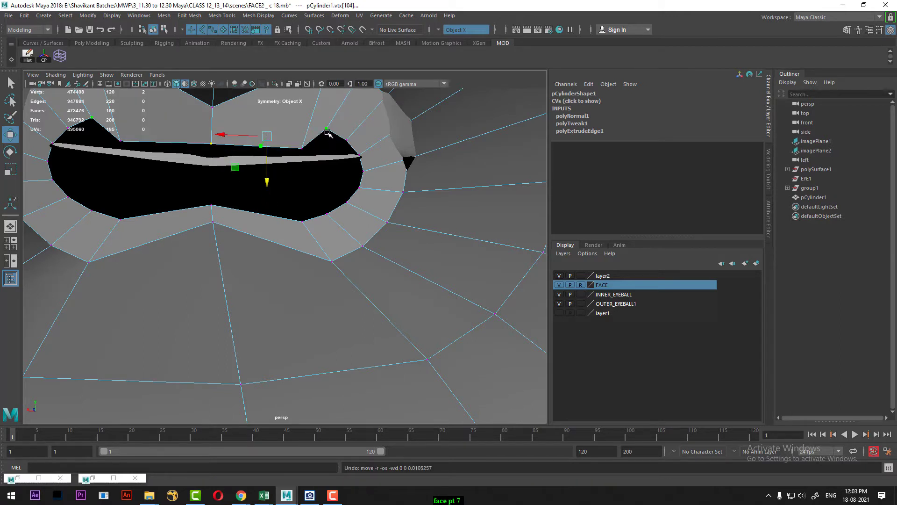
Lower the next two mirrored vertex pairs on the front ring's upper edge to follow the lip line towards the corners.
left_click(327, 129)
middle_click_drag(327, 184, 320, 190)
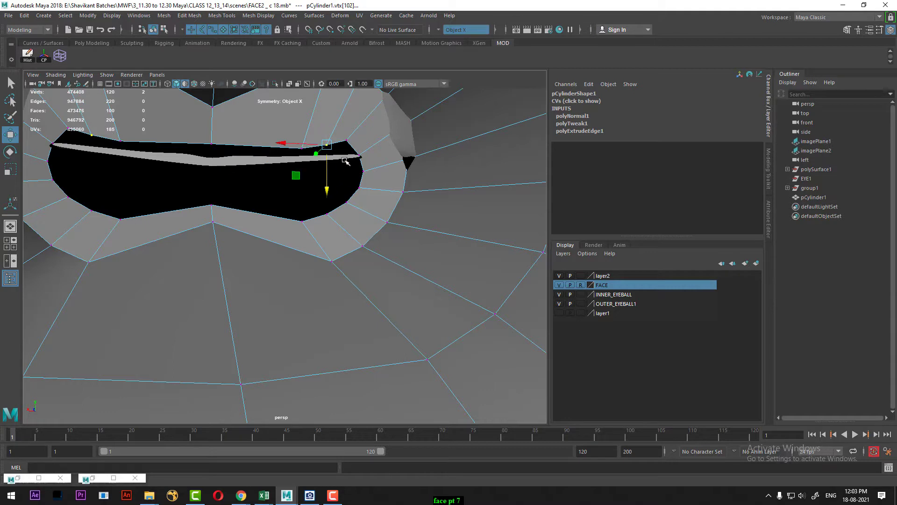
key("Right")
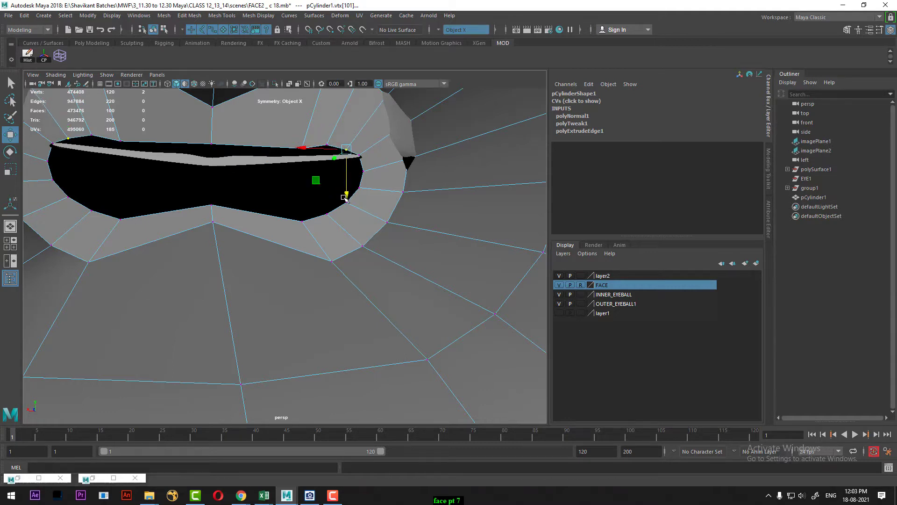
Raise the middle and side vertices of the front ring's lower edge so the opening closes in on the lip line.
left_click(303, 221)
left_click_drag(301, 266, 301, 222)
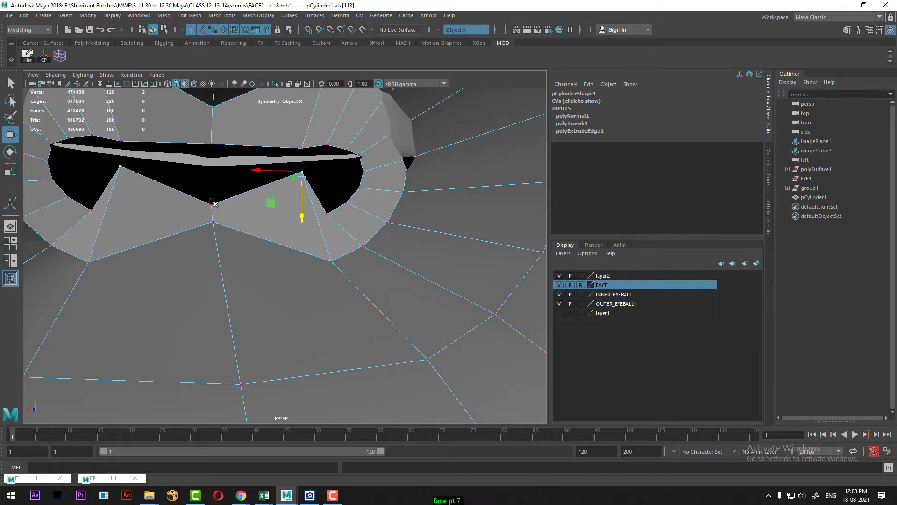
left_click(212, 201)
left_click_drag(209, 255, 209, 222)
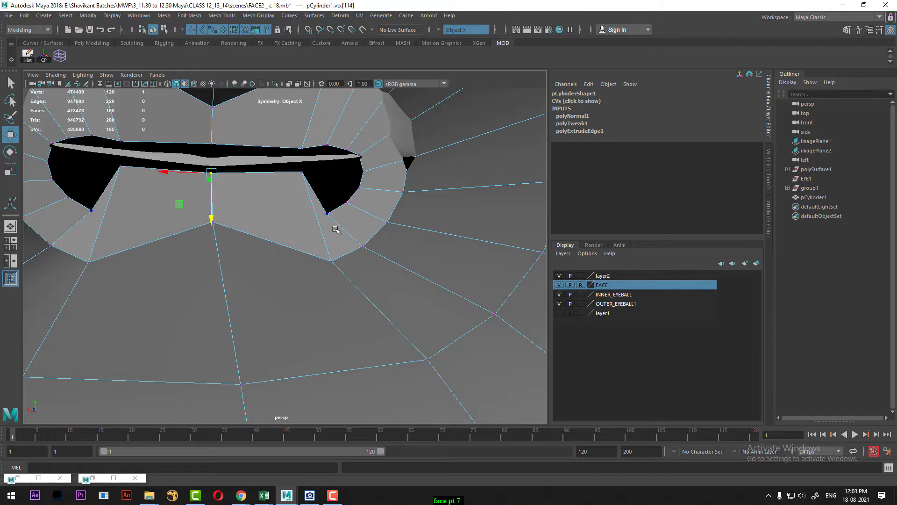
left_click(329, 214)
left_click_drag(327, 255, 353, 193)
left_click(347, 202)
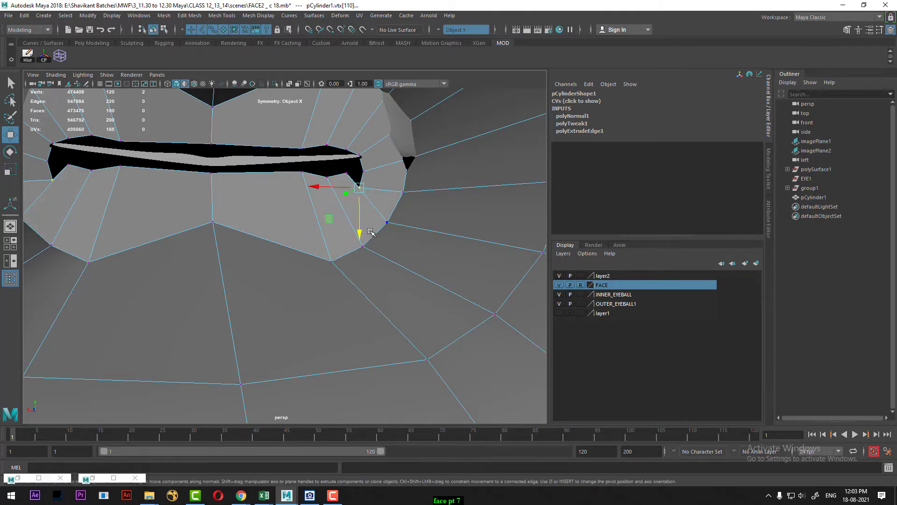
left_click(363, 190)
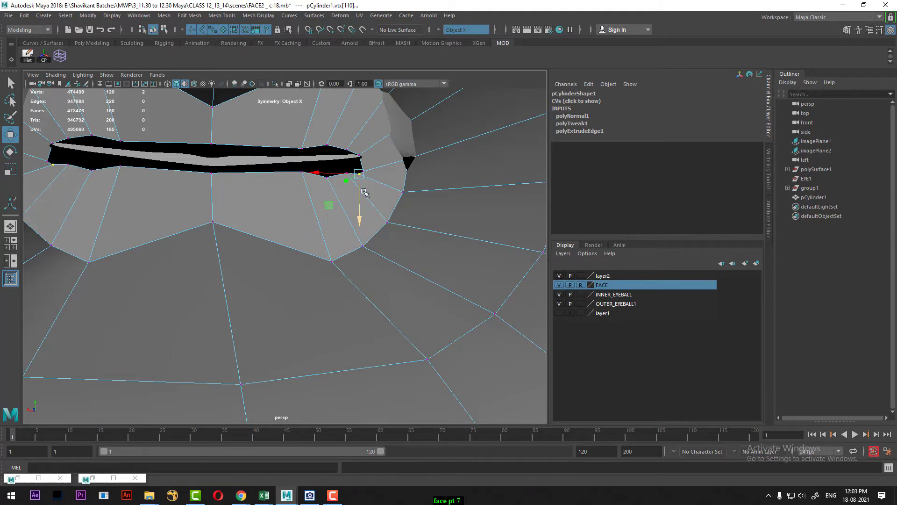
Select the mirrored vertices at the corners of the tube's front opening and frame the mouth opening closely.
left_click(360, 155)
right_click_drag(364, 173, 374, 190, "shift")
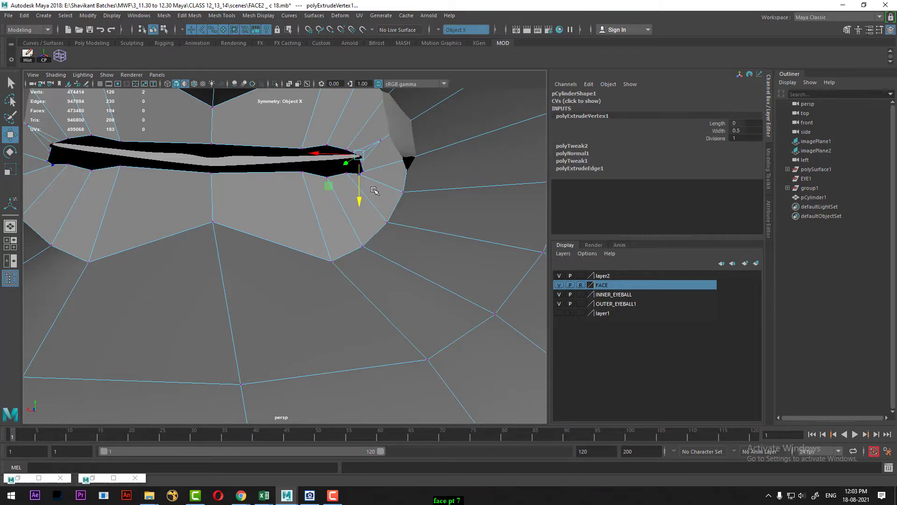
key("ctrl+z")
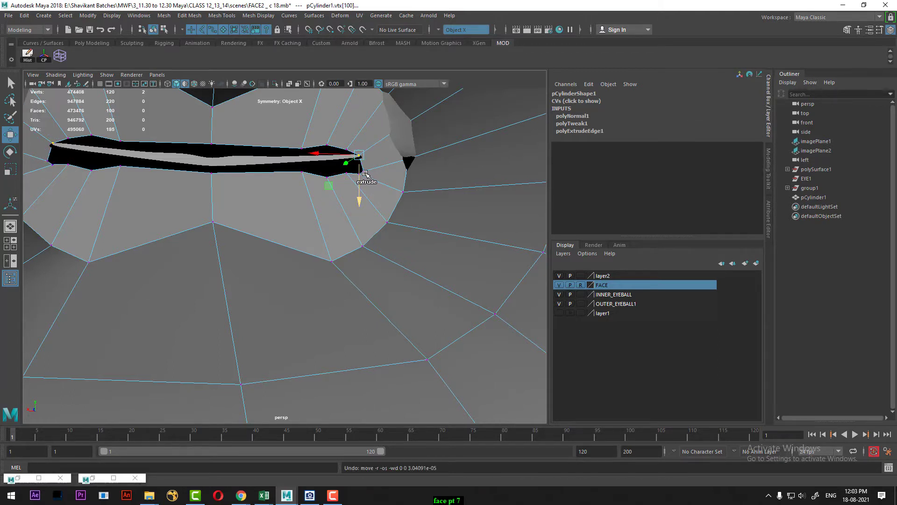
left_click_drag(344, 189, 349, 217, "alt")
key("f")
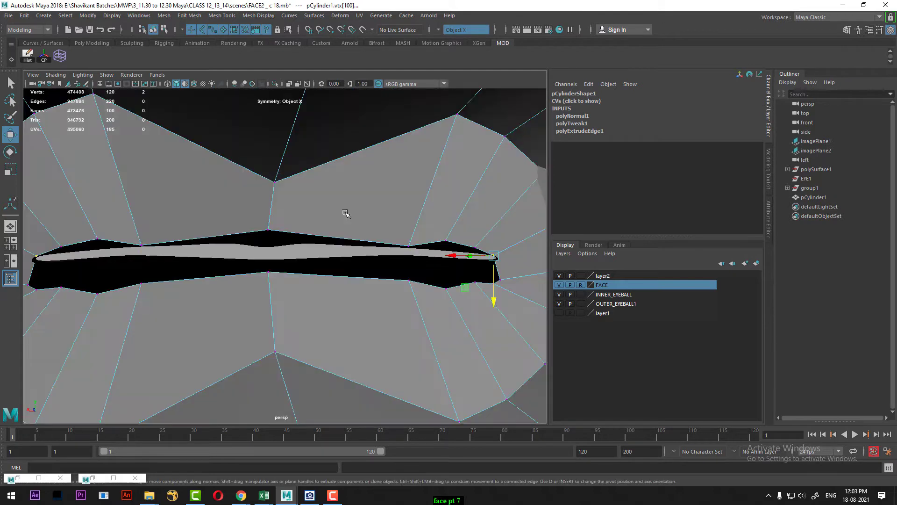
Move the upper and lower corner vertices of the mouth cavity's opening slightly outward along X.
left_click_drag(425, 236, 368, 232, "alt")
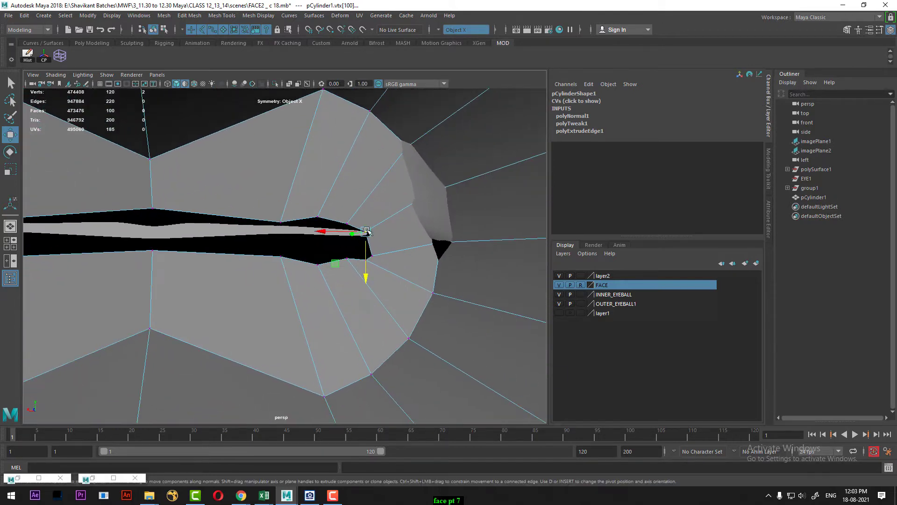
left_click(373, 254, "shift")
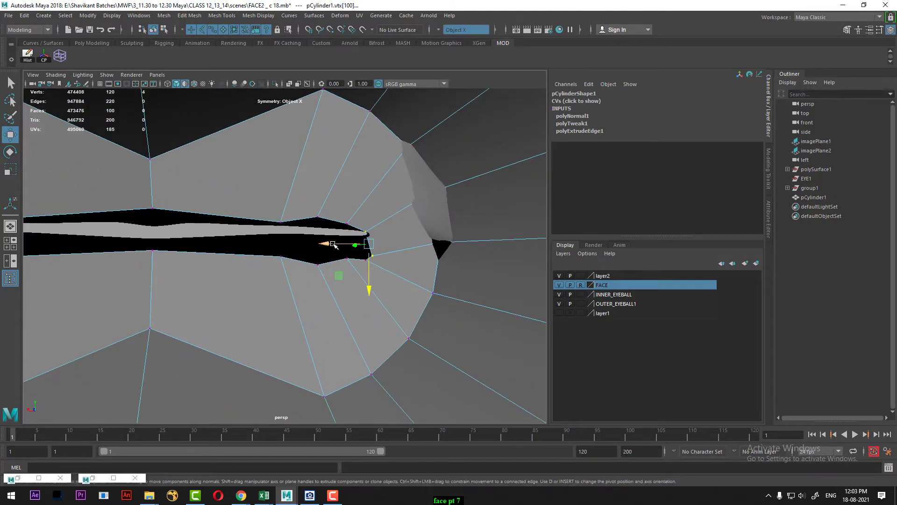
left_click_drag(333, 243, 341, 240)
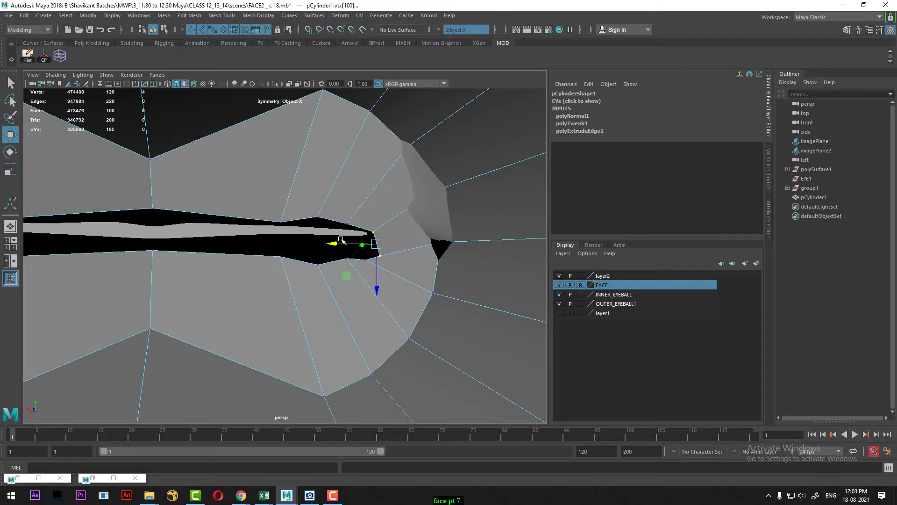
Raise the vertices along the lower edge of the mouth opening, from the corner toward the middle, to narrow the gap.
left_click(381, 256)
left_click_drag(381, 295, 280, 292)
left_click(364, 259)
left_click(346, 258)
left_click(327, 280)
left_click(317, 265)
key("Left")
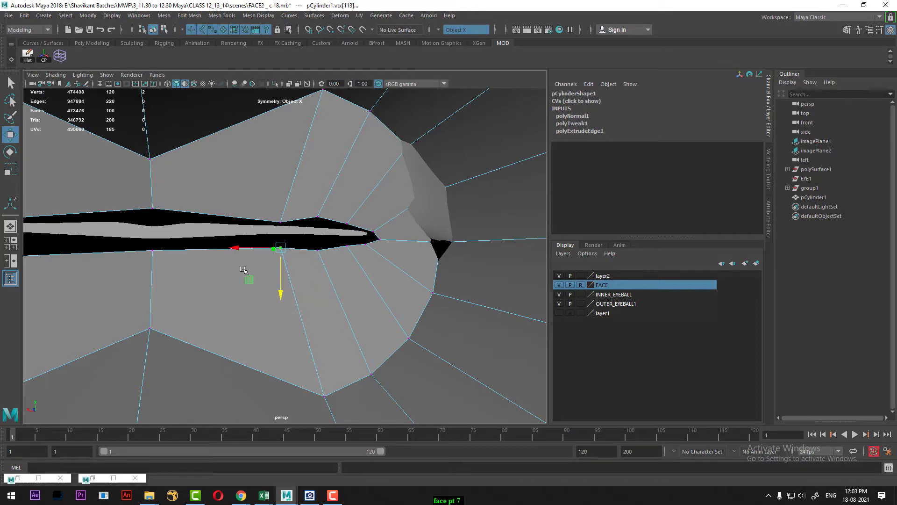
Lower the centre vertex on the upper edge of the mouth opening slightly, toward the lip gap.
left_click(150, 209)
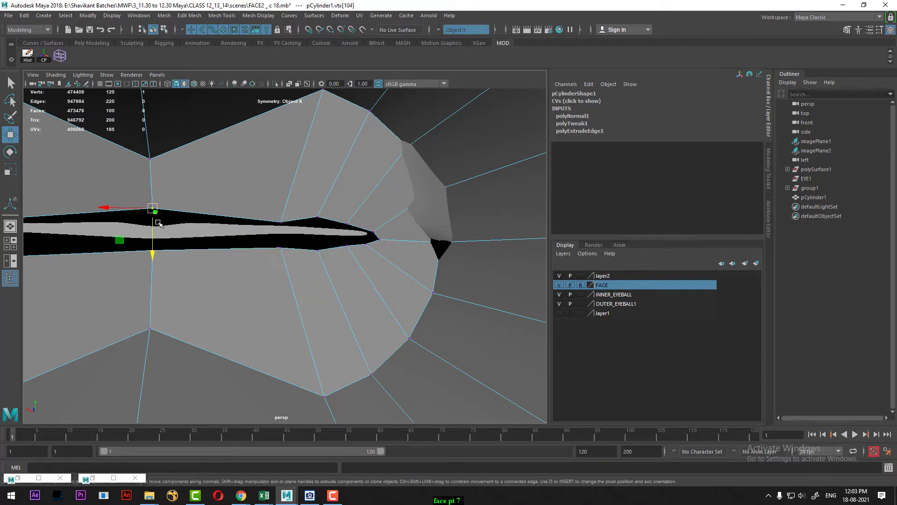
left_click_drag(157, 256, 157, 265)
scroll(249, 266, "down", 5)
left_click_drag(248, 265, 214, 286, "alt")
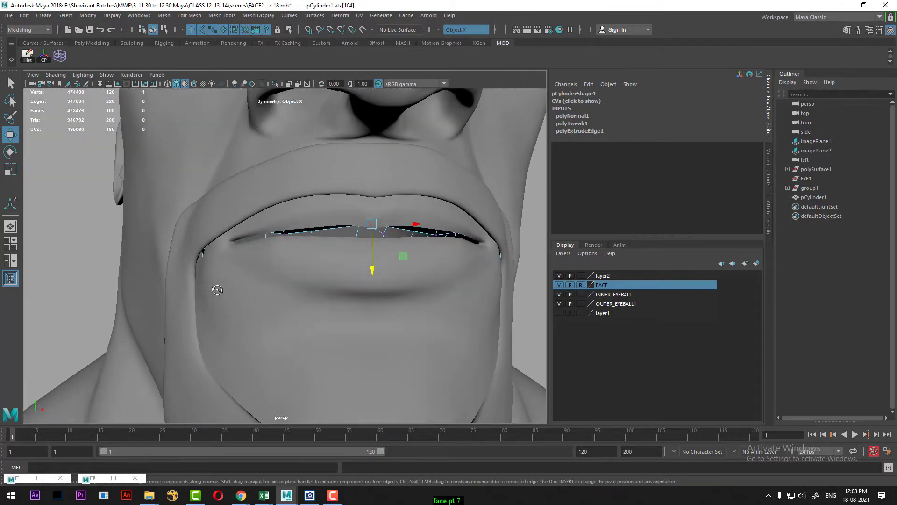
Nudge the mouth-cavity vertex poking through beside the lip corner inward along X, return to object mode and deselect the mesh.
scroll(200, 245, "up", 5)
left_click(200, 246)
left_click_drag(244, 250, 249, 251)
scroll(255, 264, "down", 5)
left_click_drag(326, 283, 161, 279, "alt")
right_click_drag(335, 162, 374, 148)
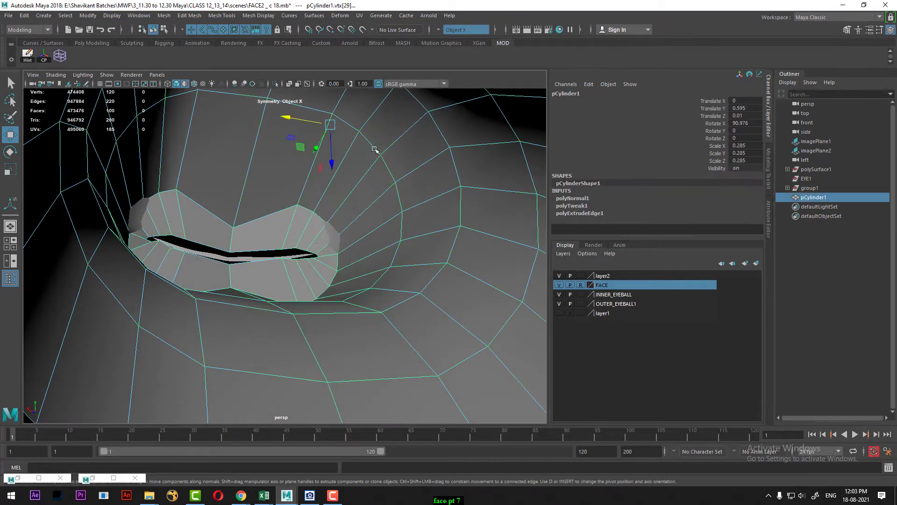
left_click_drag(304, 220, 328, 274, "alt")
scroll(290, 261, "down", 8)
scroll(328, 273, "up", 4)
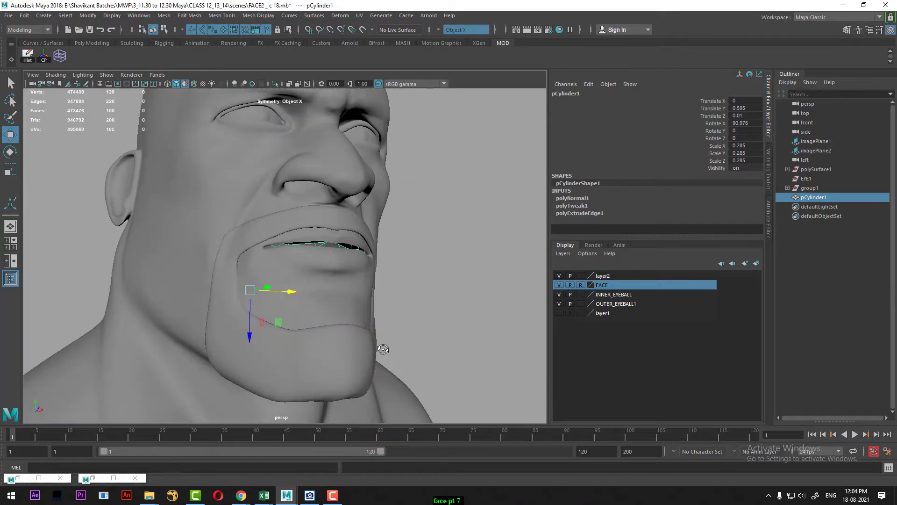
left_click(464, 260)
left_click_drag(436, 278, 437, 292, "alt")
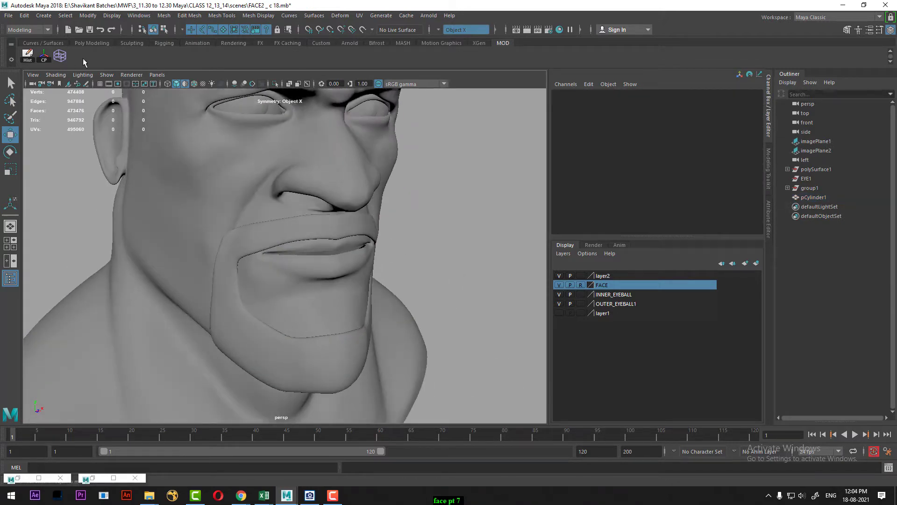
Create a polygon cube and move it forward in front of the face to Translate Z 1.46.
left_click(37, 17)
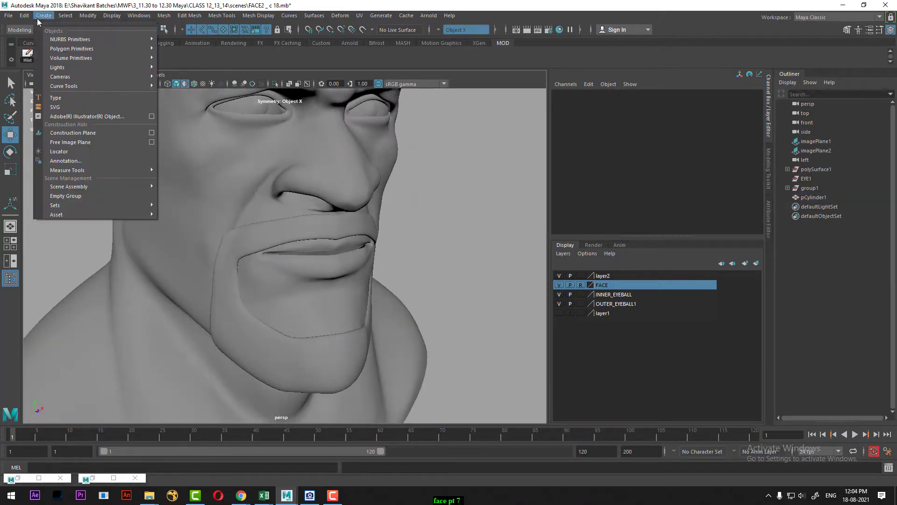
mouse_move(82, 42)
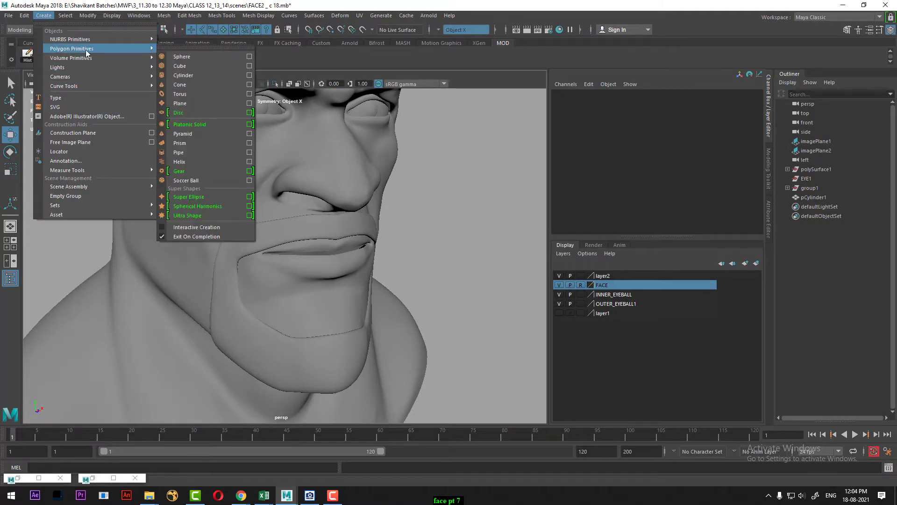
left_click(181, 66)
right_click_drag(398, 291, 190, 181, "alt")
left_click_drag(261, 343, 321, 370, "alt")
left_click_drag(294, 309, 459, 409)
middle_click_drag(458, 383, 330, 272, "alt")
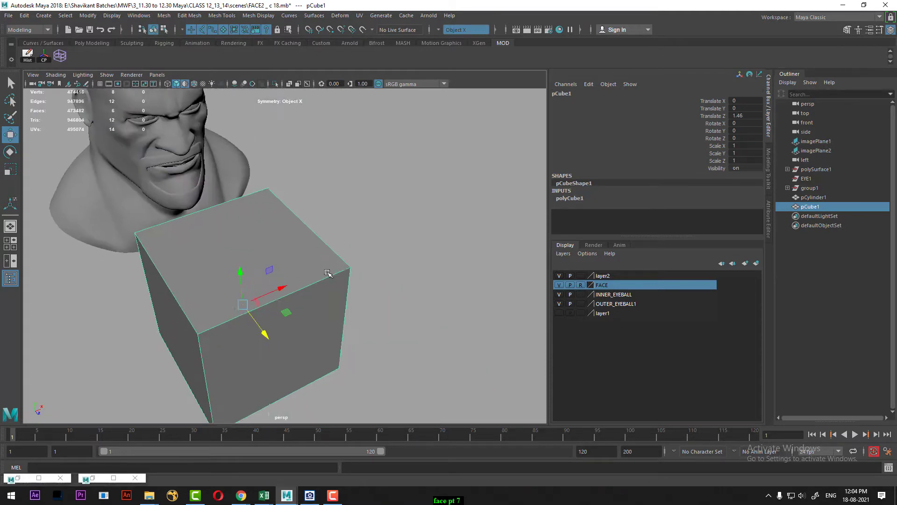
right_click_drag(331, 272, 292, 253, "alt")
Shape the cube into a bar with width 0.75, height 0.17 and depth 0.15.
left_click(571, 198)
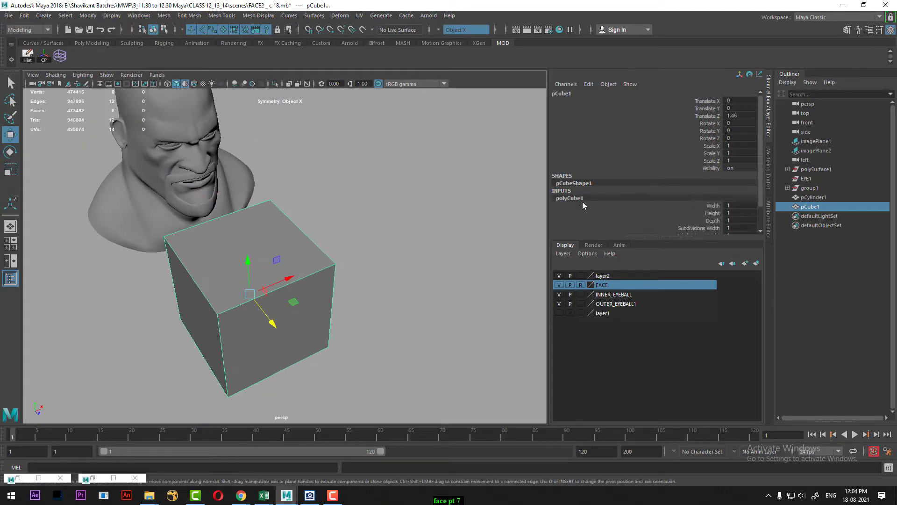
left_click(709, 205)
middle_click_drag(437, 244, 408, 246)
left_click(712, 213)
middle_click_drag(500, 256, 405, 273)
left_click_drag(399, 340, 448, 348, "alt")
left_click(712, 221)
middle_click_drag(427, 303, 328, 319)
left_click_drag(328, 327, 362, 343, "alt")
scroll(658, 207, "down", 2)
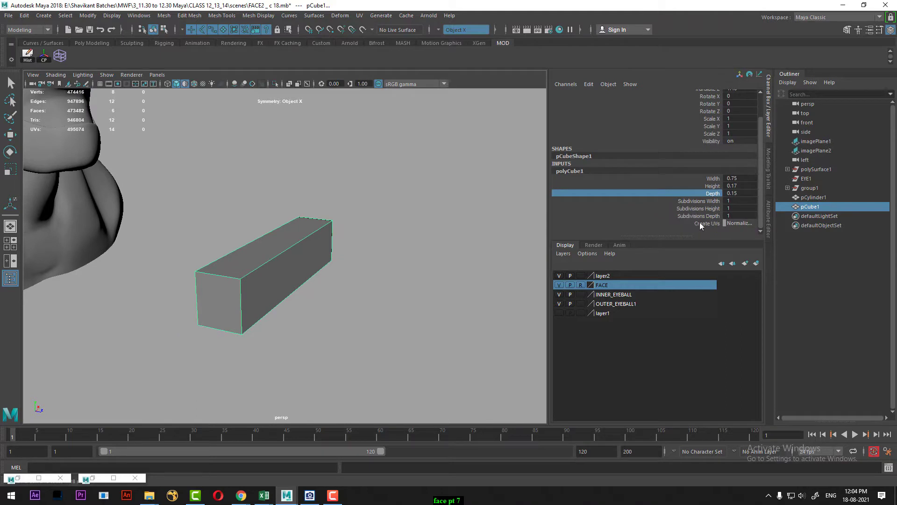
Lengthen the bar to width 2.15 and divide it into 16 subdivisions along its width.
left_click(696, 210)
middle_click_drag(391, 263, 427, 265)
left_click(696, 200)
left_click_drag(448, 276, 358, 295, "alt")
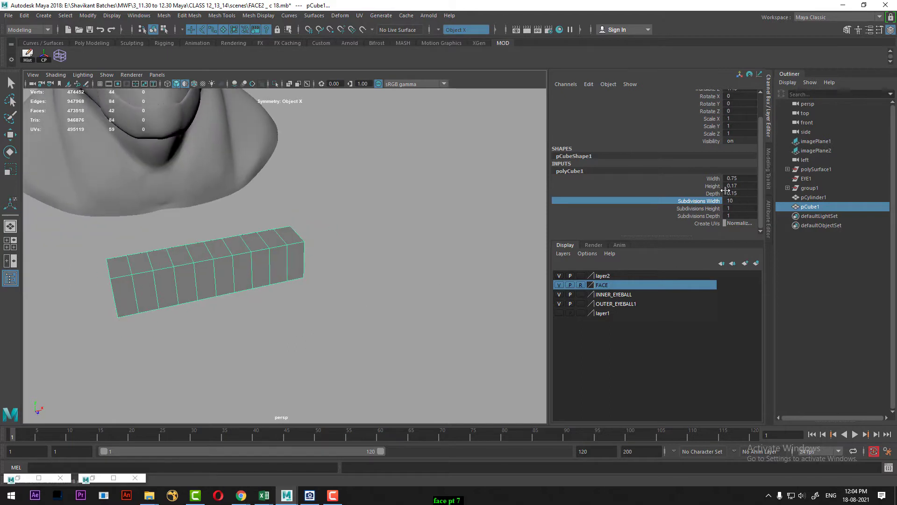
left_click(713, 183)
mouse_move(373, 257)
middle_mouse_down()
mouse_move(397, 259)
mouse_move(374, 254)
mouse_move(380, 260)
middle_mouse_up()
left_click_drag(388, 313, 428, 286, "alt")
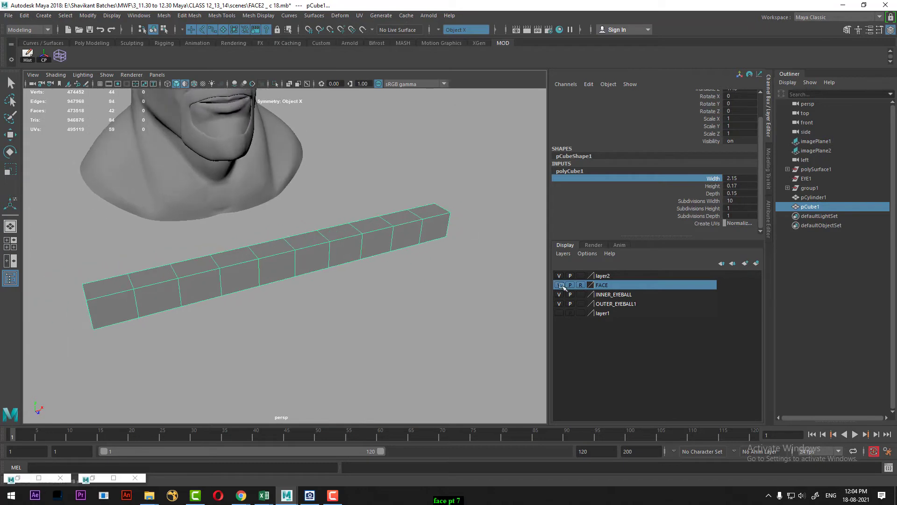
left_click(705, 201)
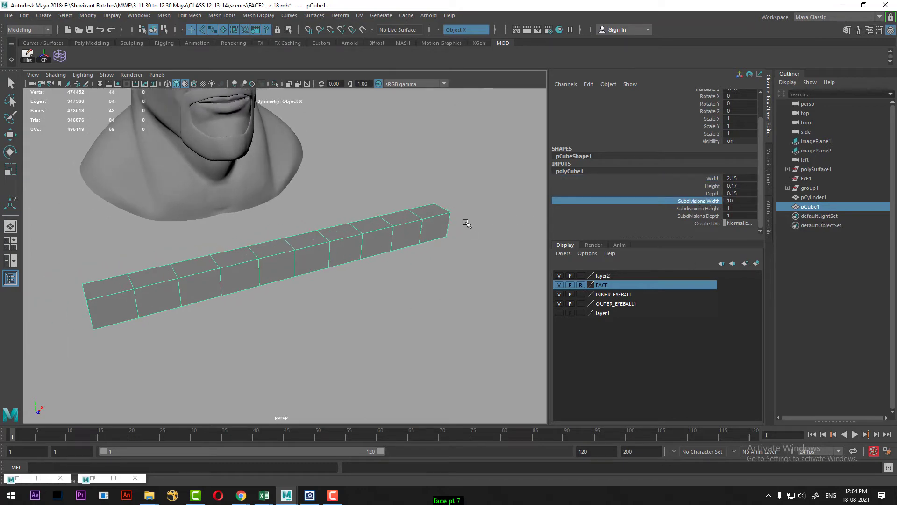
middle_click_drag(428, 233, 448, 226)
left_click_drag(360, 284, 335, 244, "alt")
left_click(296, 240)
key("w")
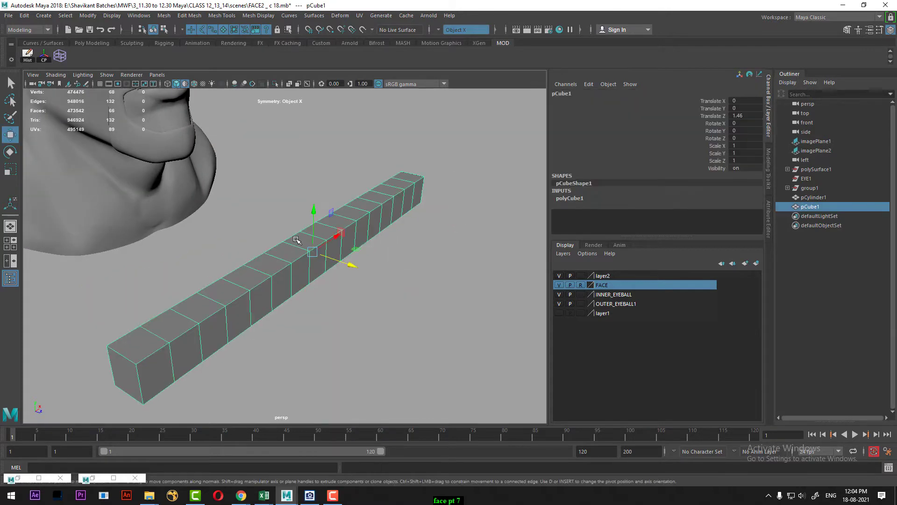
Apply a nonlinear Bend deformer to the subdivided bar.
scroll(352, 293, "down", 3)
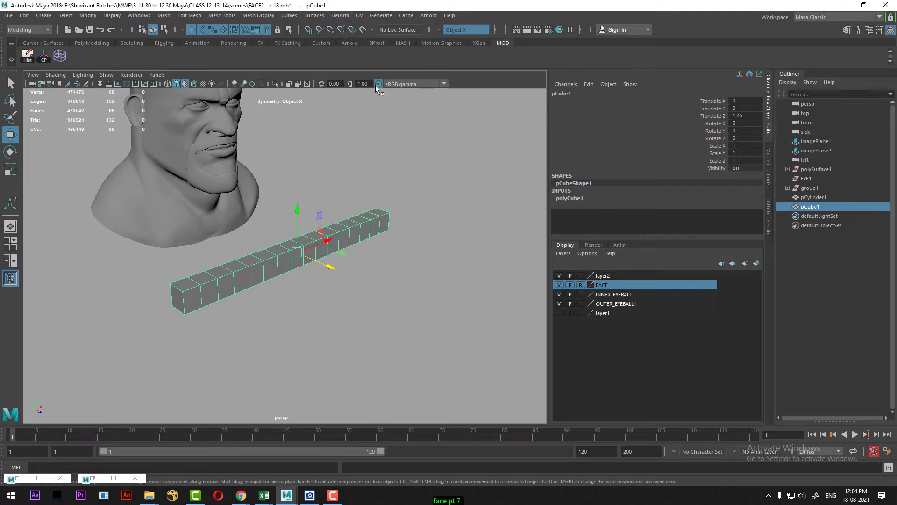
left_click(314, 16)
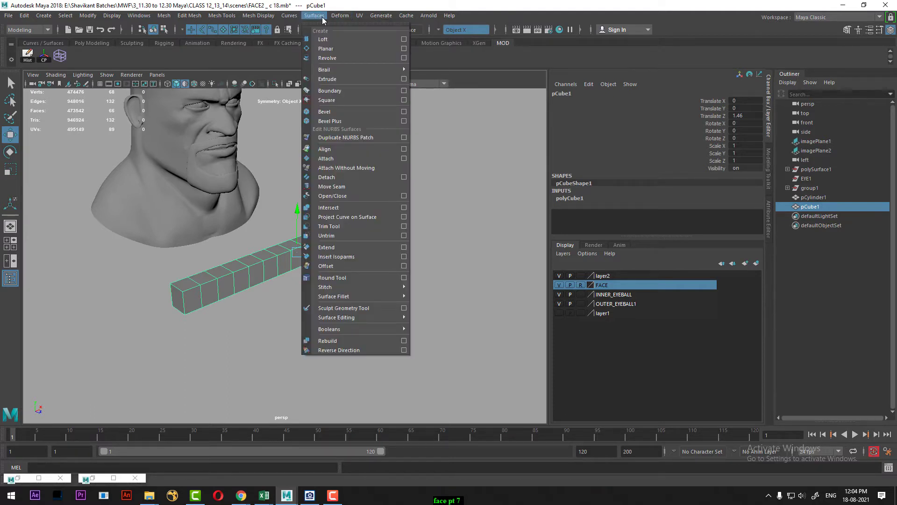
left_click(340, 15)
mouse_move(390, 157)
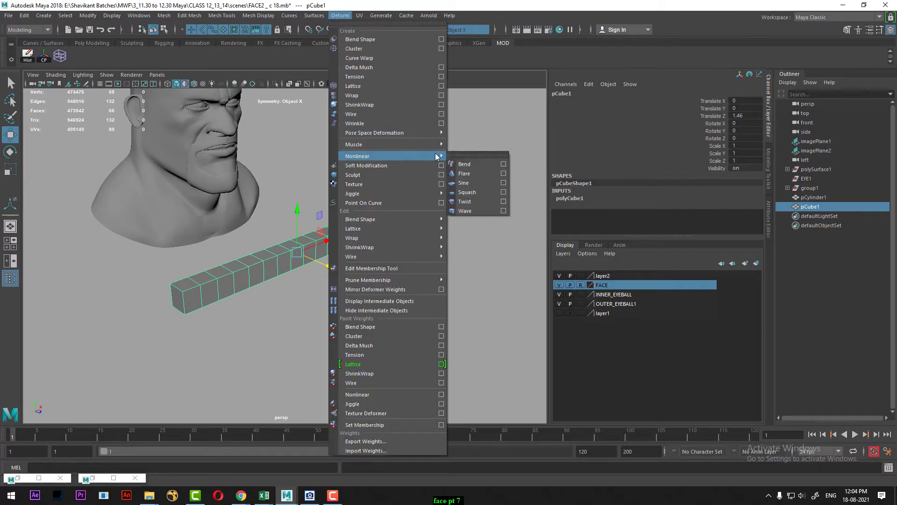
left_click(462, 165)
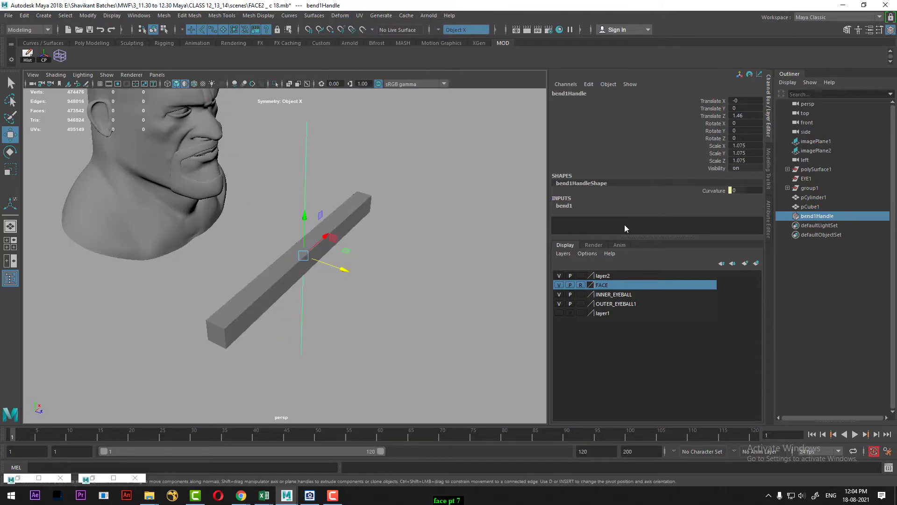
Set the bend deformer's curvature to about 72 and clear the selection.
left_click(565, 206)
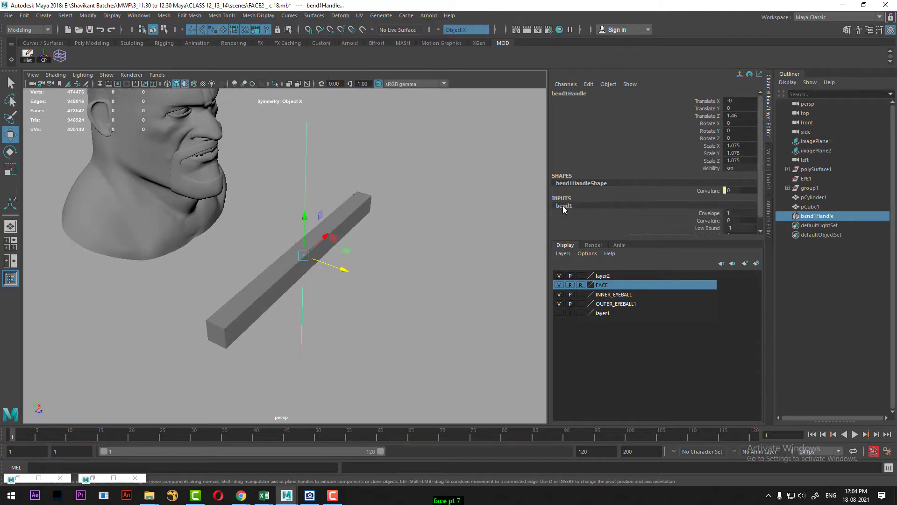
left_click(705, 213)
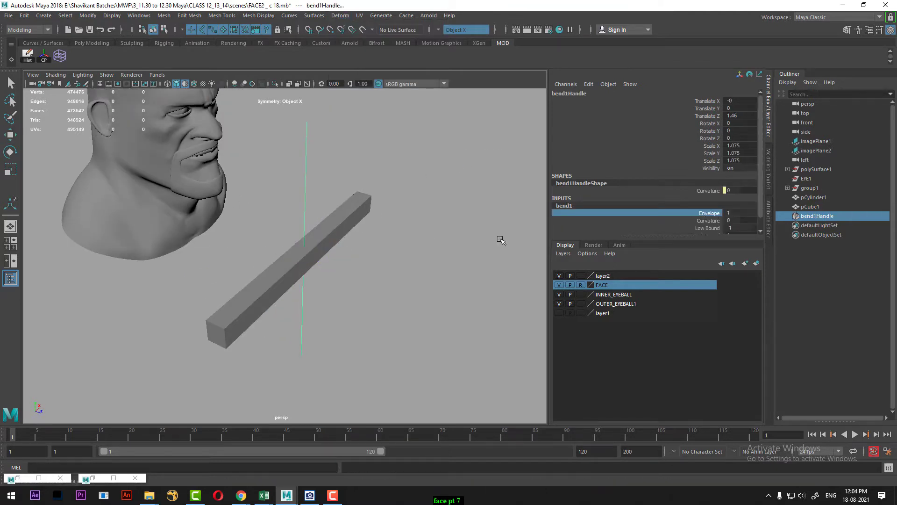
left_click(712, 220)
middle_click_drag(481, 254, 500, 248)
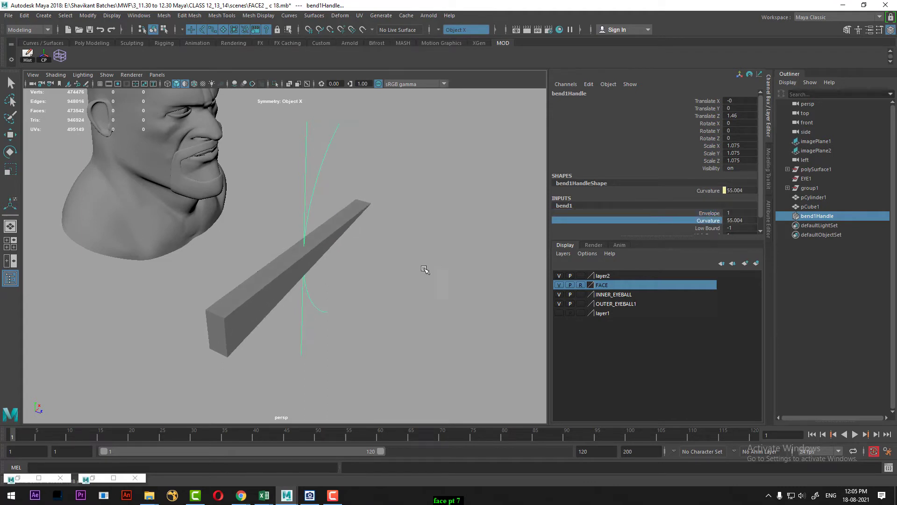
left_click_drag(424, 270, 403, 268, "alt")
middle_click_drag(424, 277, 399, 281)
left_click_drag(336, 292, 339, 313)
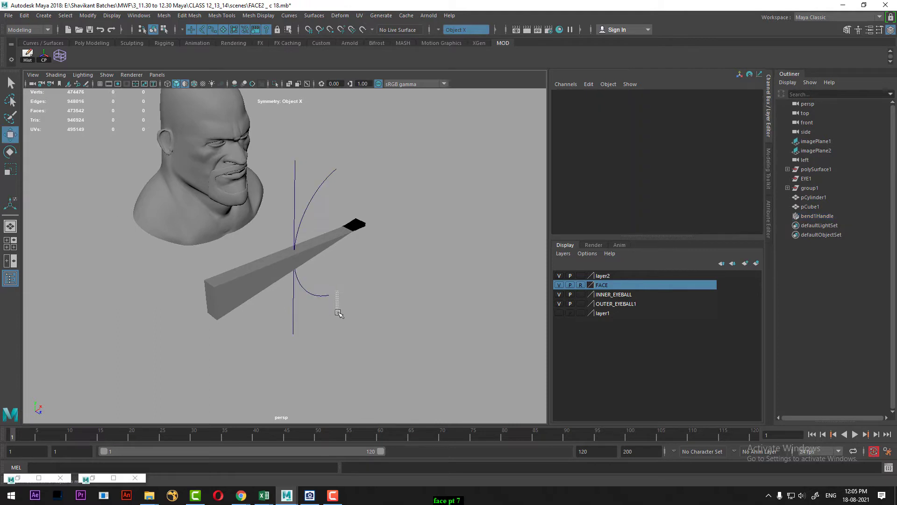
Rotate the bend handle to 90 degrees in X and 90 degrees in Y so the bar curves horizontally.
left_click(295, 333)
key("e")
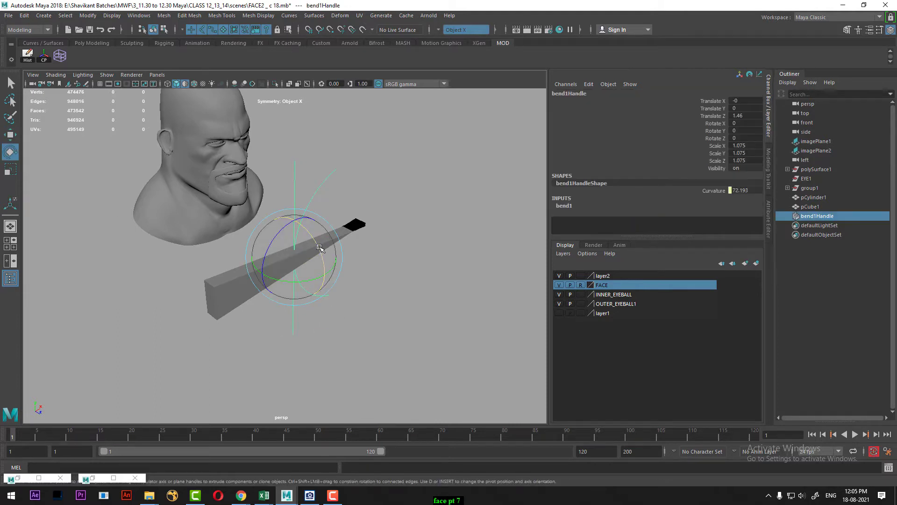
left_click_drag(321, 275, 276, 218)
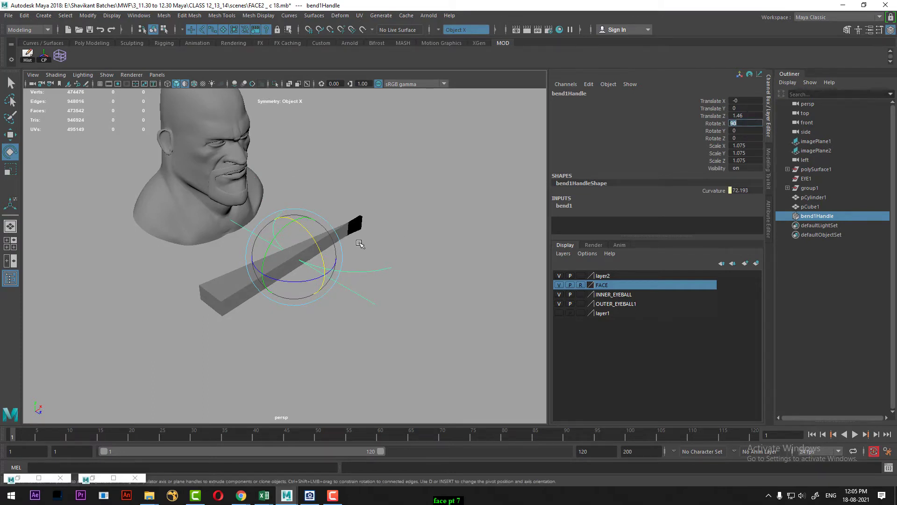
left_click_drag(360, 243, 337, 244, "alt")
left_click_drag(291, 281, 312, 280)
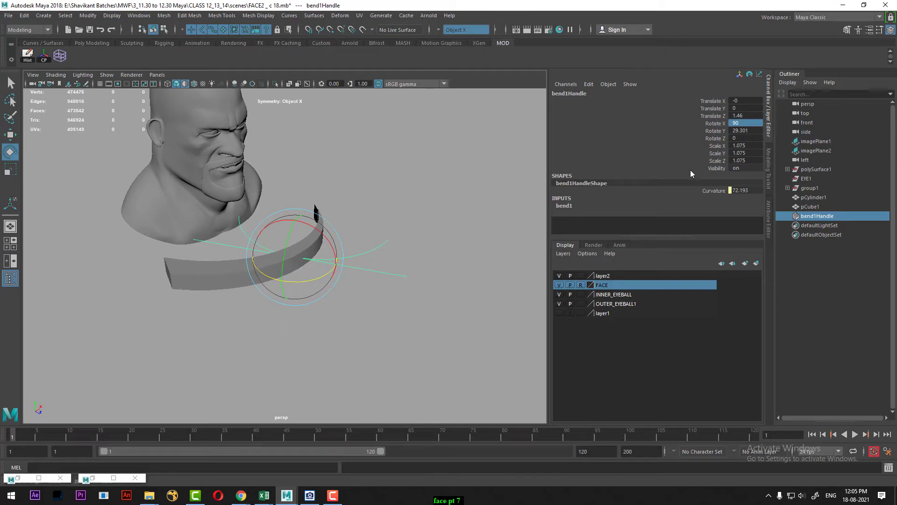
double_click(753, 131)
type("90")
key("Return")
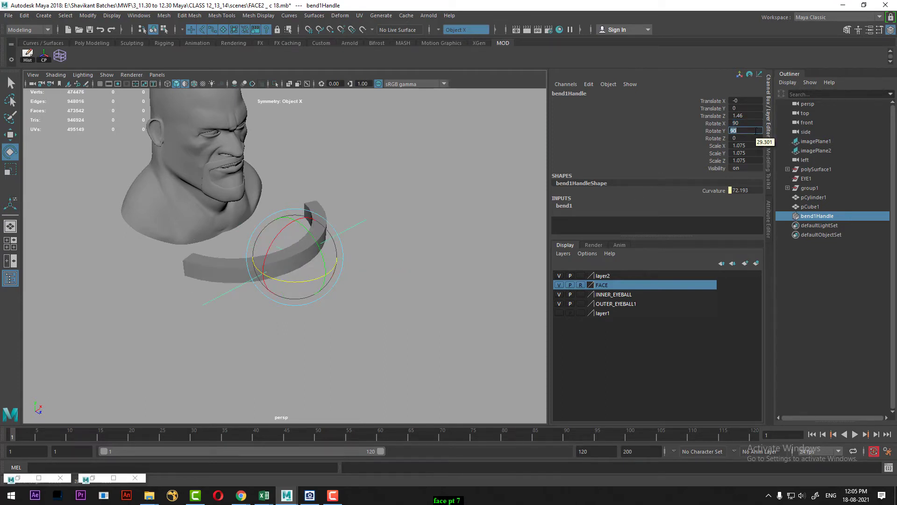
Increase the bend deformer's curvature to 112.3 to form a tighter arch.
left_click_drag(306, 282, 309, 219, "alt")
key("w")
left_click_drag(357, 254, 355, 296, "alt")
left_click(598, 201)
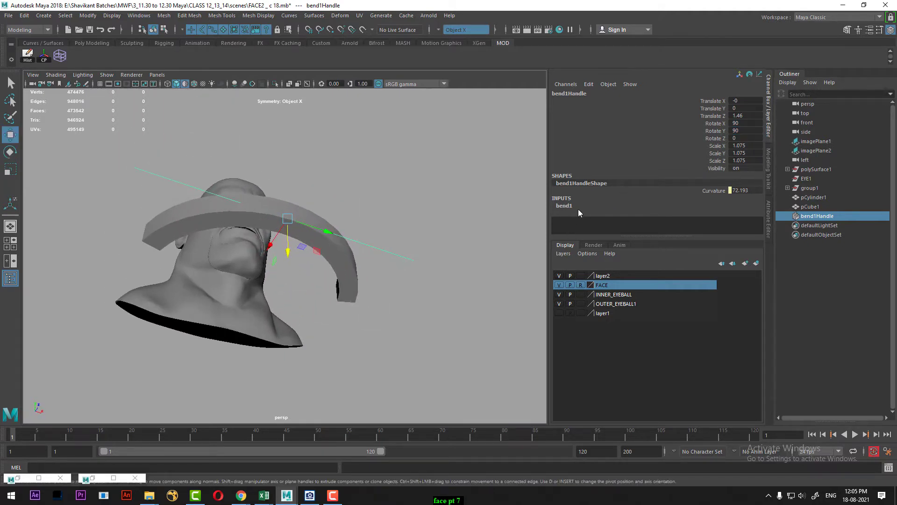
left_click(565, 205)
scroll(677, 206, "down", 1)
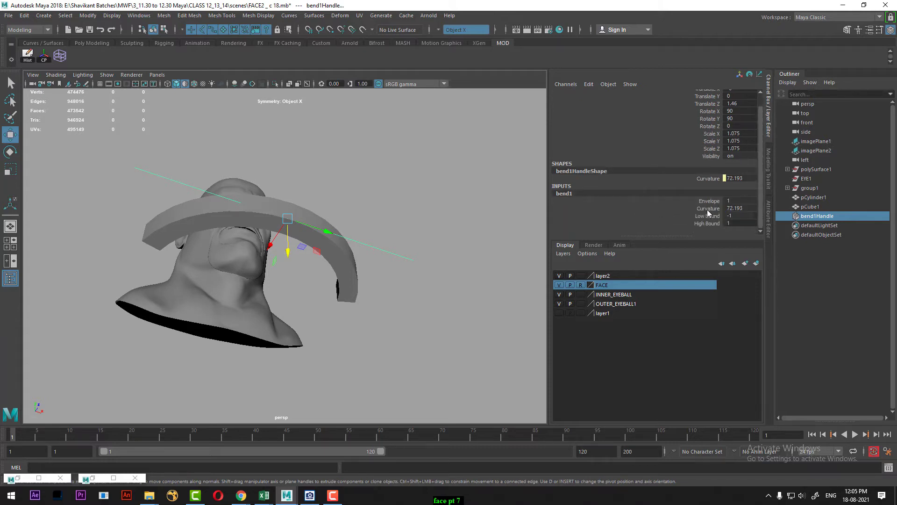
left_click(709, 209)
middle_click_drag(398, 251, 411, 252)
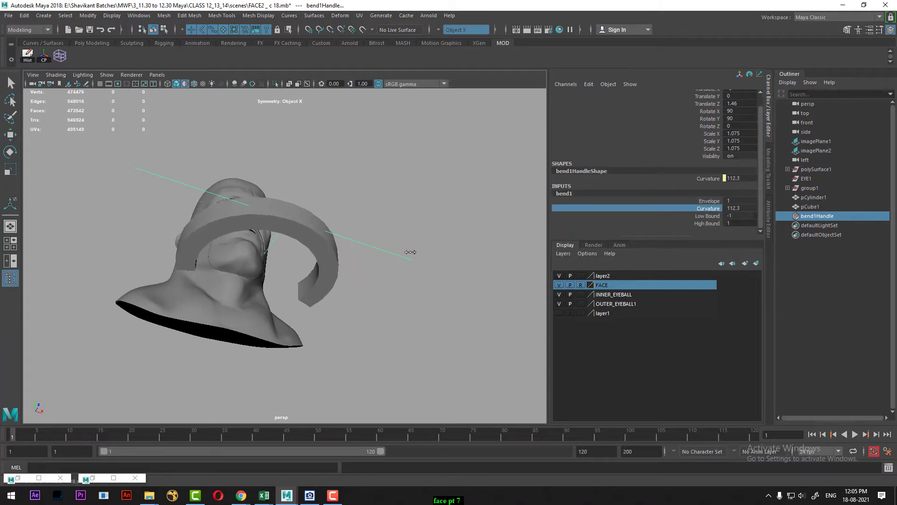
Examine the curved bar from the side relative to the face, in different display modes.
mouse_move(384, 262)
left_mouse_down("alt")
mouse_move(387, 282)
mouse_move(370, 268)
left_mouse_up("alt")
right_click_drag(370, 268, 378, 270, "alt")
right_click_drag(333, 240, 343, 259, "alt")
left_click_drag(343, 258, 348, 252, "alt")
right_click_drag(348, 252, 349, 269, "alt")
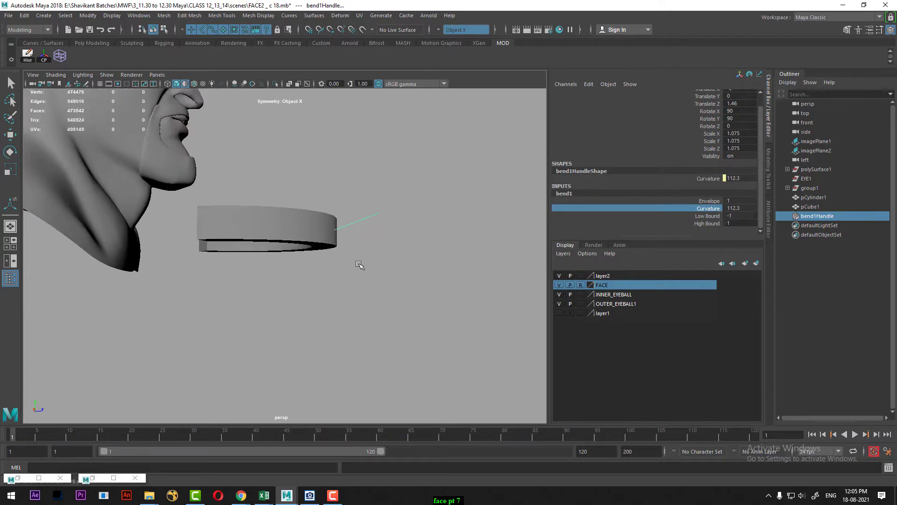
key("3")
key("4")
key("5")
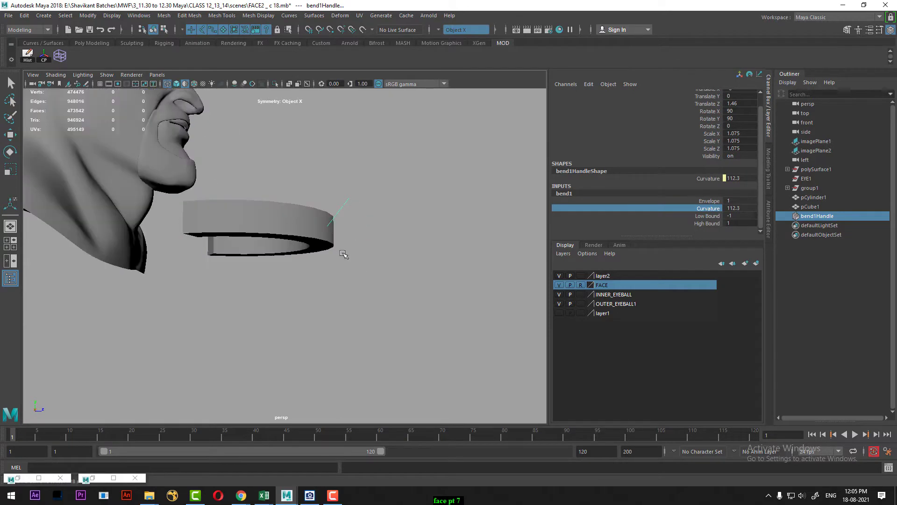
Select the curved arch in object mode and delete its history to bake in the bend.
left_click_drag(344, 254, 329, 285, "alt")
key("w")
left_click(314, 236)
key("1")
right_click_drag(254, 187, 300, 175)
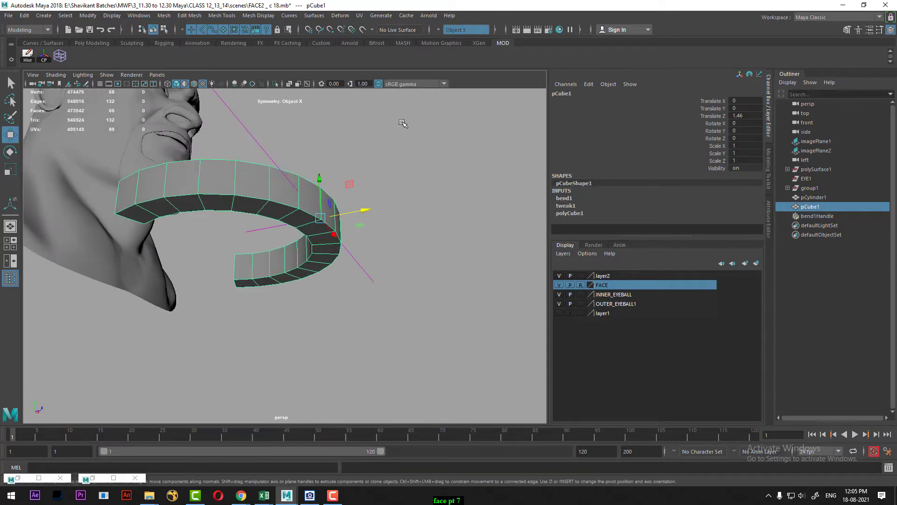
left_click(403, 122)
left_click(248, 186)
left_click(24, 15)
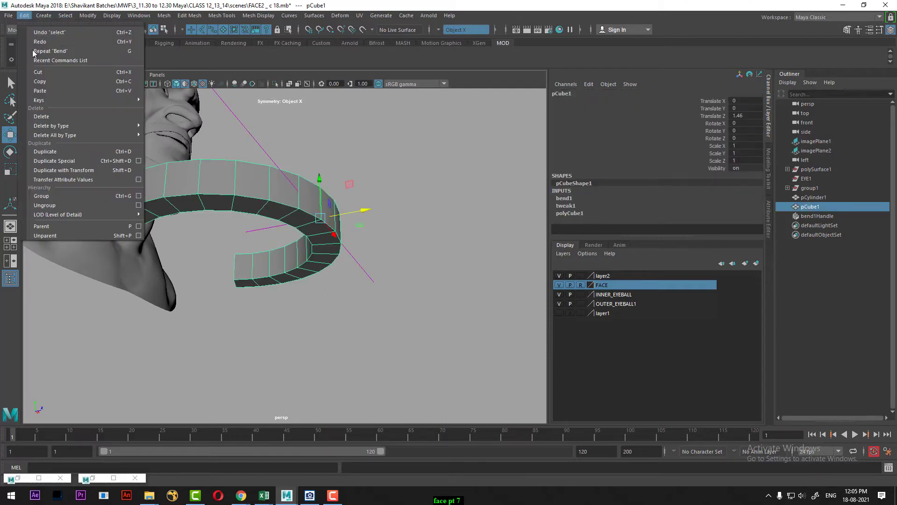
mouse_move(56, 121)
left_click(161, 124)
Select the ring of vertical edges running around the outer side of the arch.
scroll(273, 188, "up", 2)
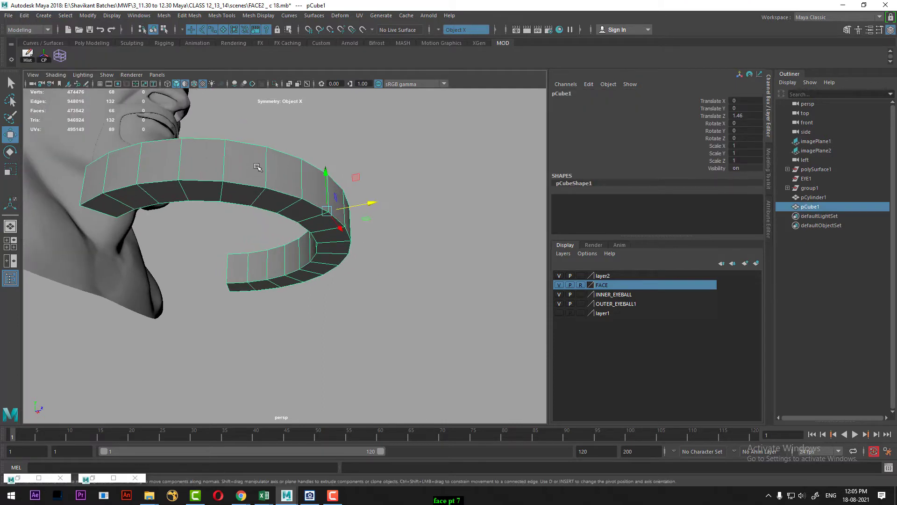
right_click_drag(257, 168, 264, 141)
left_click_drag(266, 183, 222, 194, "alt")
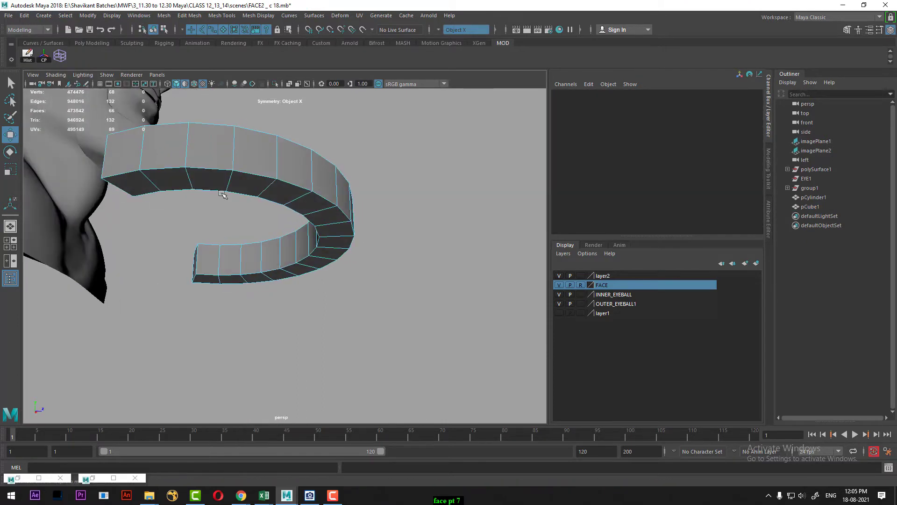
left_click(188, 152)
right_click_drag(230, 144, 264, 141, "shift")
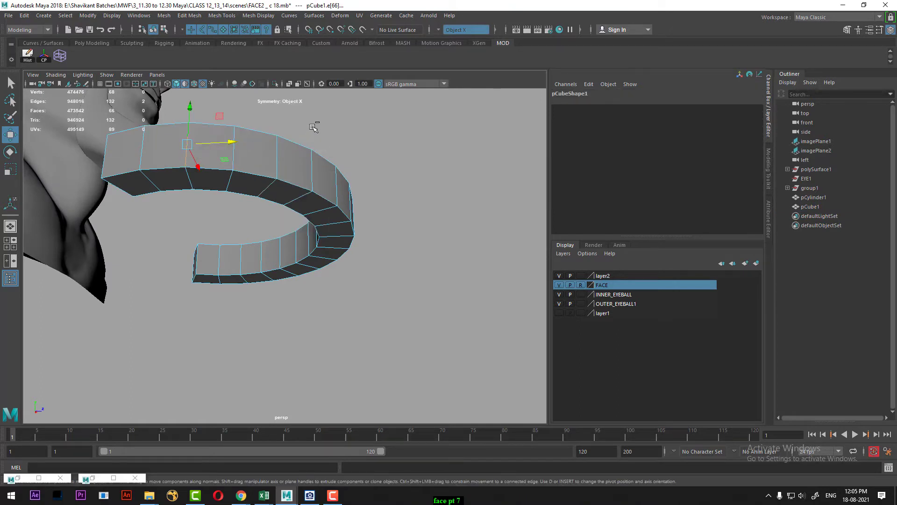
right_click_drag(312, 126, 243, 155, "shift")
left_click_drag(251, 154, 288, 220, "alt")
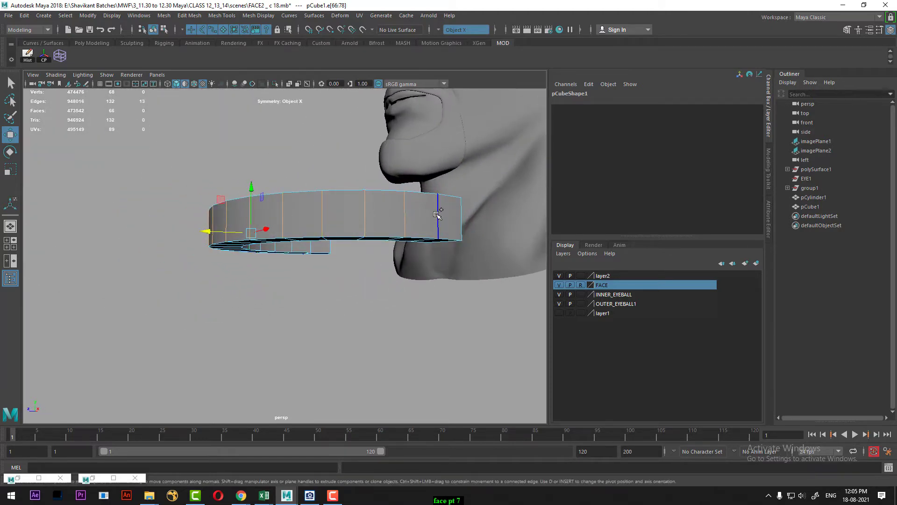
key("ctrl+shift+period")
left_click_drag(437, 214, 283, 245, "alt")
left_click_drag(101, 245, 161, 244, "alt")
Extend the selection to full crosswise edge loops and bevel them with a fraction of 0.24 and 2 segments.
right_click(224, 192, "shift")
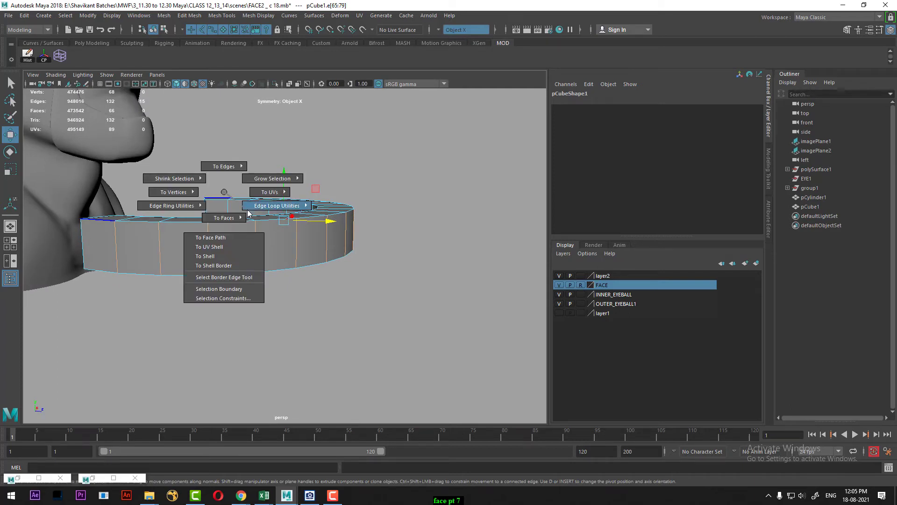
left_click(294, 224)
left_click_drag(280, 226, 298, 231, "alt")
right_click(298, 229, "shift")
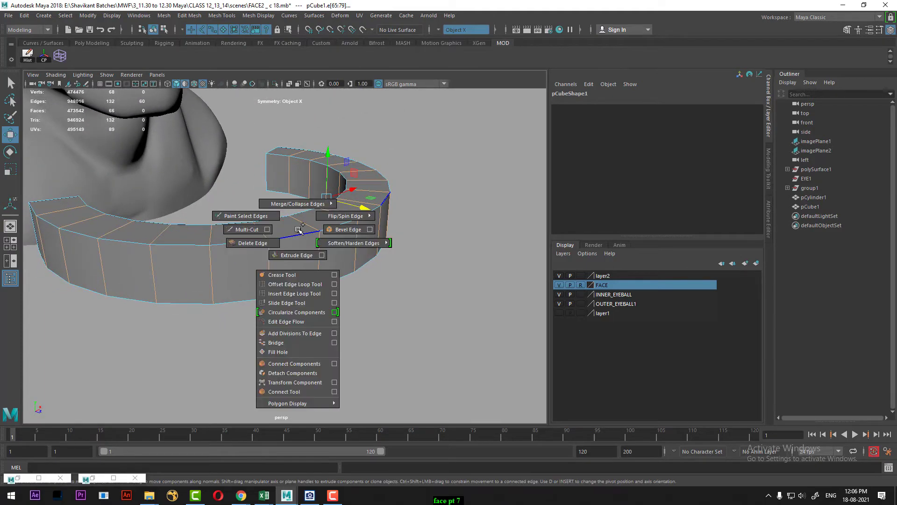
left_click(334, 229)
left_click_drag(411, 259, 399, 253)
key("3")
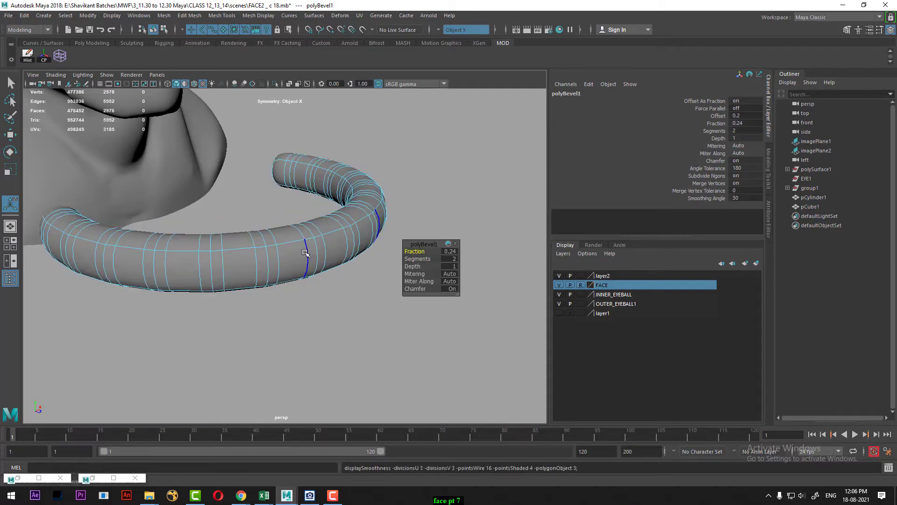
key("1")
left_click_drag(304, 252, 255, 201, "alt")
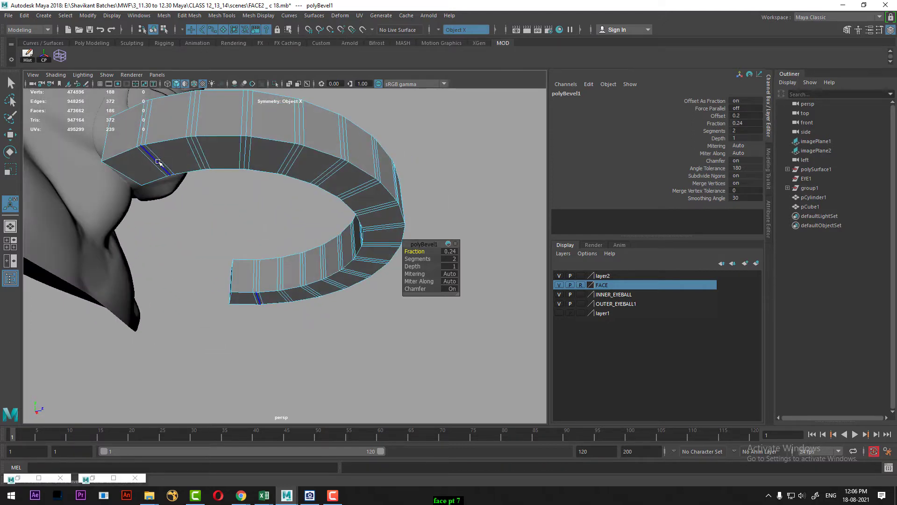
Select the middle edge loop of one beveled band and add the similar loops along the arch.
left_click(159, 162)
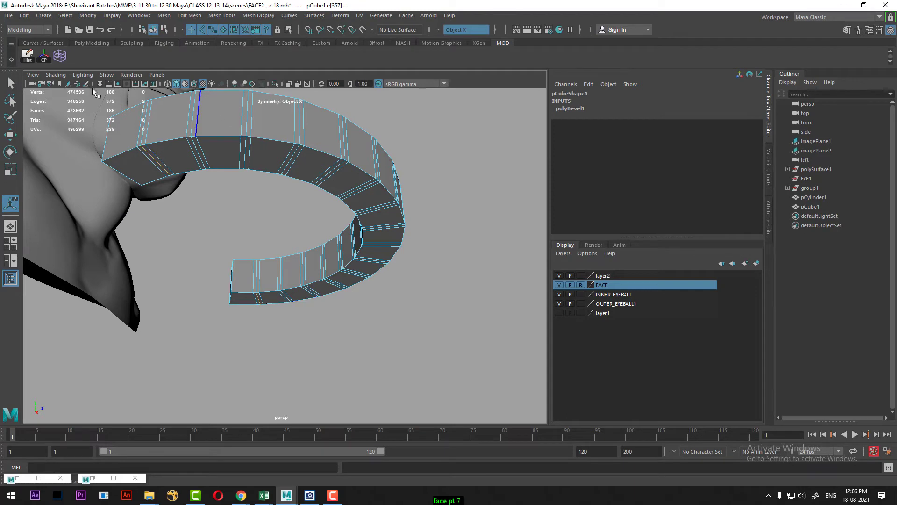
right_click(180, 148, "ctrl")
right_click_drag(180, 148, 140, 188, "ctrl")
left_click(65, 16)
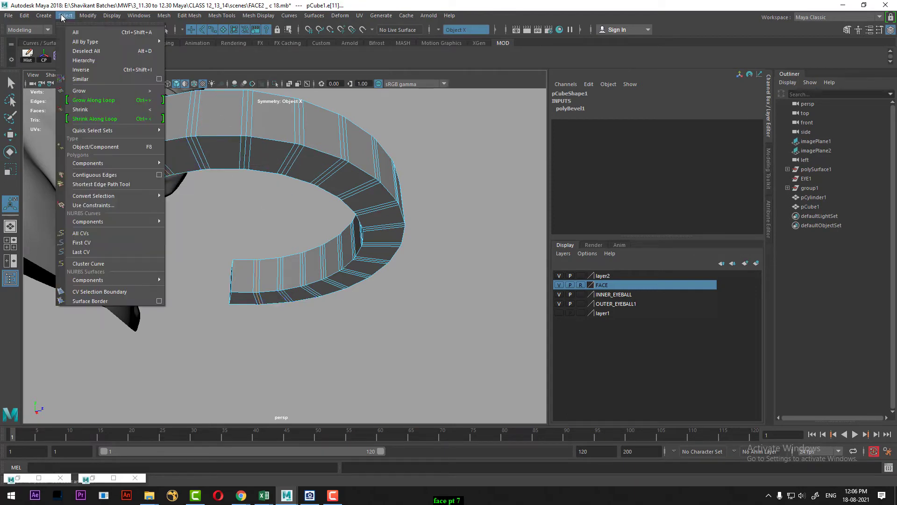
left_click(92, 78)
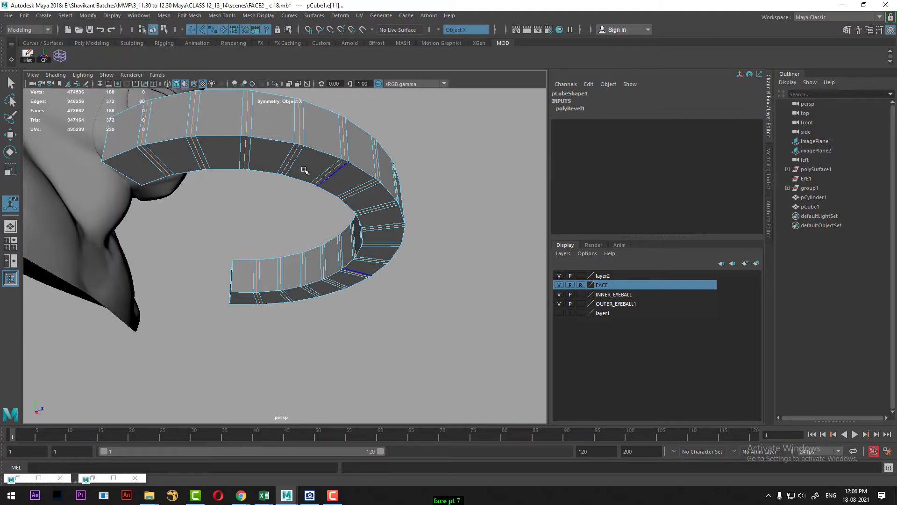
left_click_drag(285, 167, 315, 243, "alt")
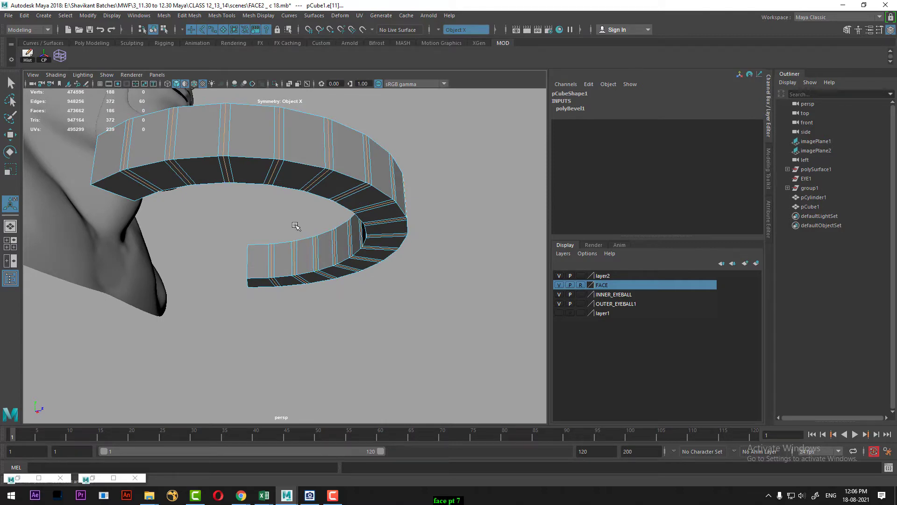
Scale the selected middle loops inward to form grooves between the teeth, and preview the arch smoothed.
key("r")
left_click_drag(286, 186, 249, 188, "alt")
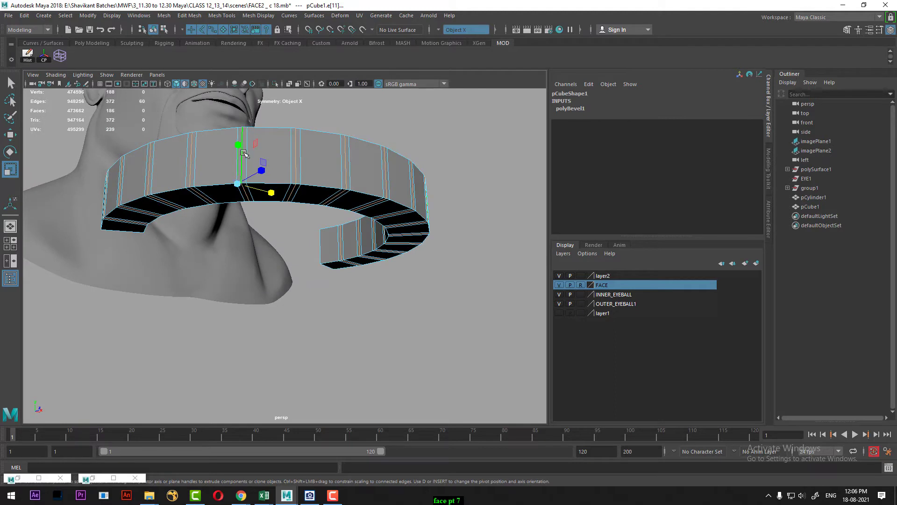
middle_click_drag(237, 145, 237, 149)
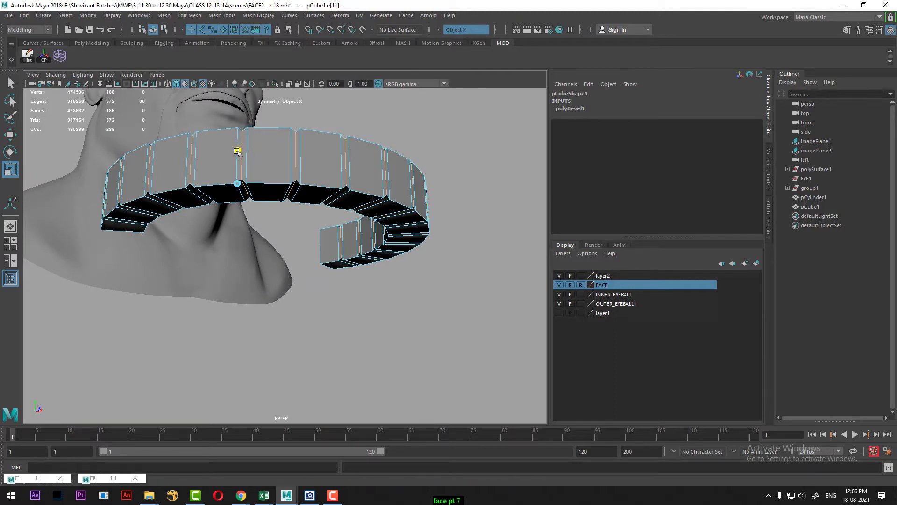
key("w")
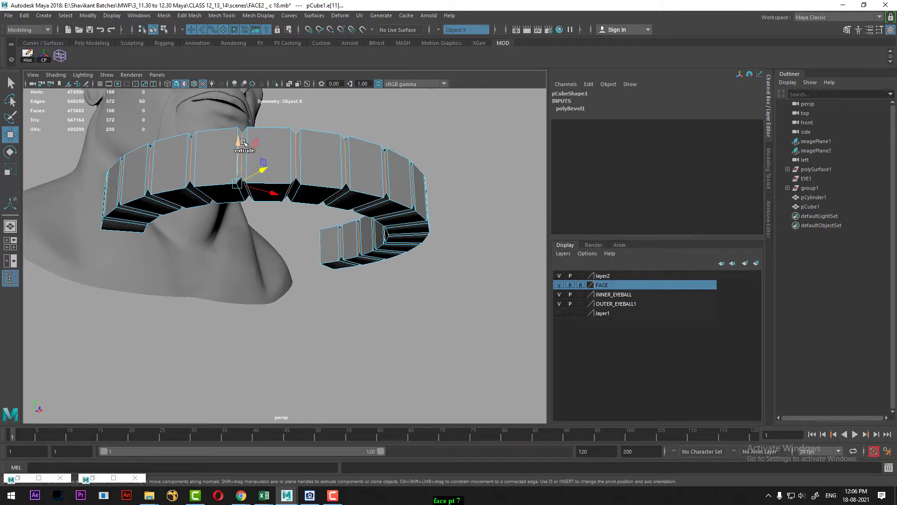
left_click_drag(238, 142, 280, 187)
key("3")
right_click_drag(300, 206, 358, 165)
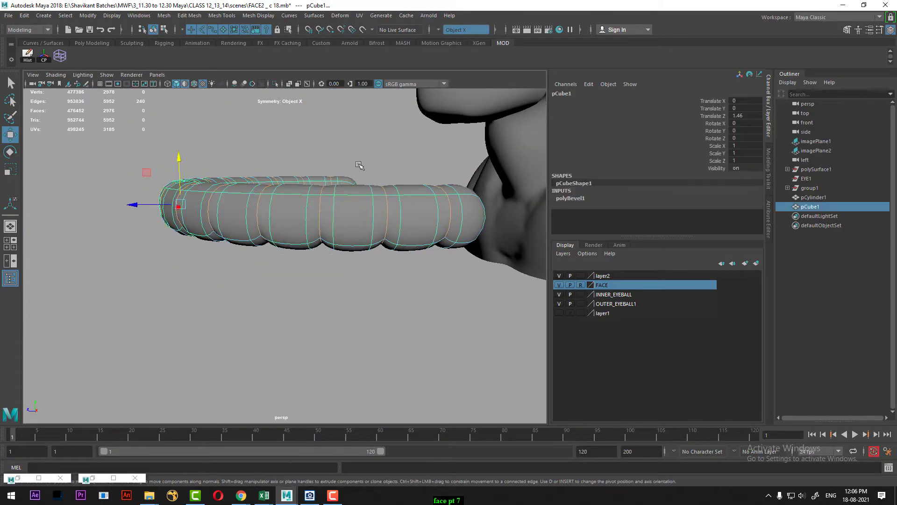
left_click(328, 279)
left_click_drag(317, 240, 251, 215, "alt")
Split the edge ring at one end of the unsmoothed arch to add a lengthwise edge loop through its middle.
left_click(252, 186)
key("1")
right_click_drag(253, 190, 253, 135)
left_click(255, 186)
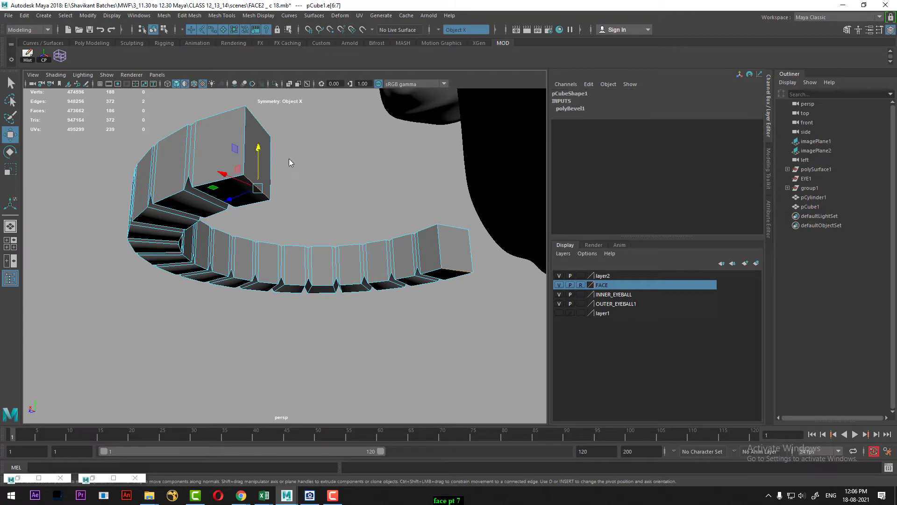
right_click_drag(289, 159, 267, 205, "ctrl")
left_click_drag(346, 264, 296, 218, "alt")
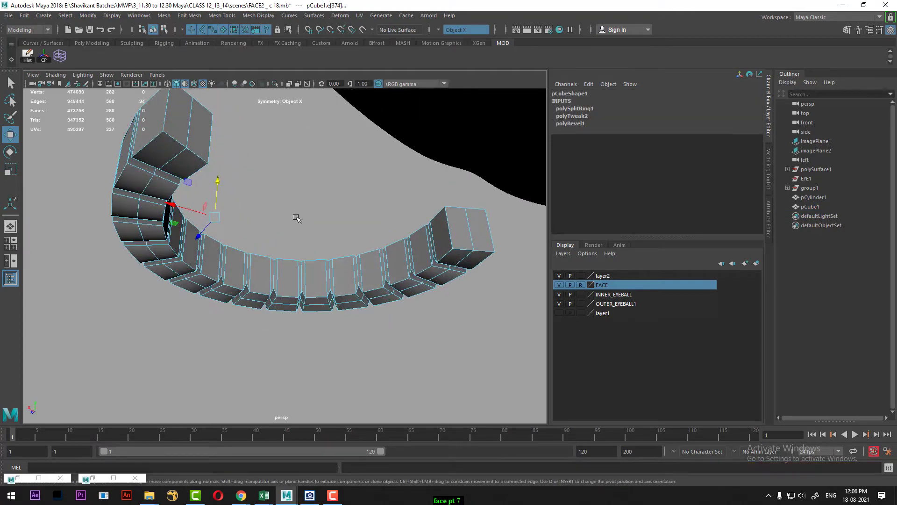
Bevel the lengthwise middle loop with a fraction of 0.5 and 1 segment, and check the smoothed shape.
left_click(184, 138)
right_click_drag(185, 138, 225, 139, "shift")
left_click_drag(210, 160, 230, 207, "alt")
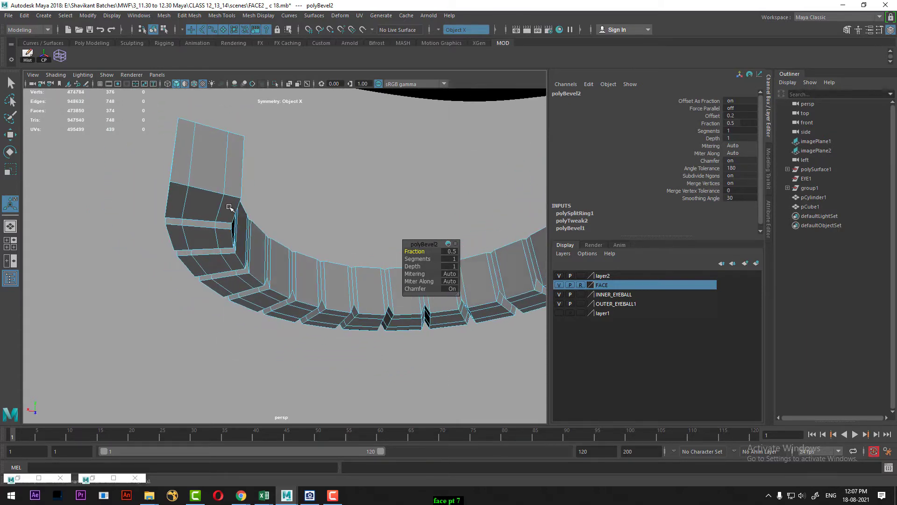
key("3")
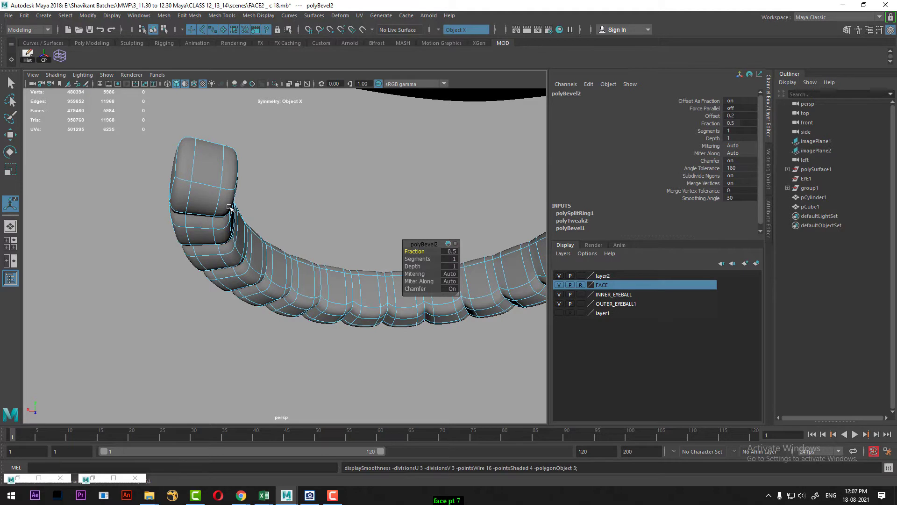
key("1")
Select the narrow central face of each tooth segment with Select Similar, adding the face at the arch's end.
right_click_drag(209, 187, 203, 201)
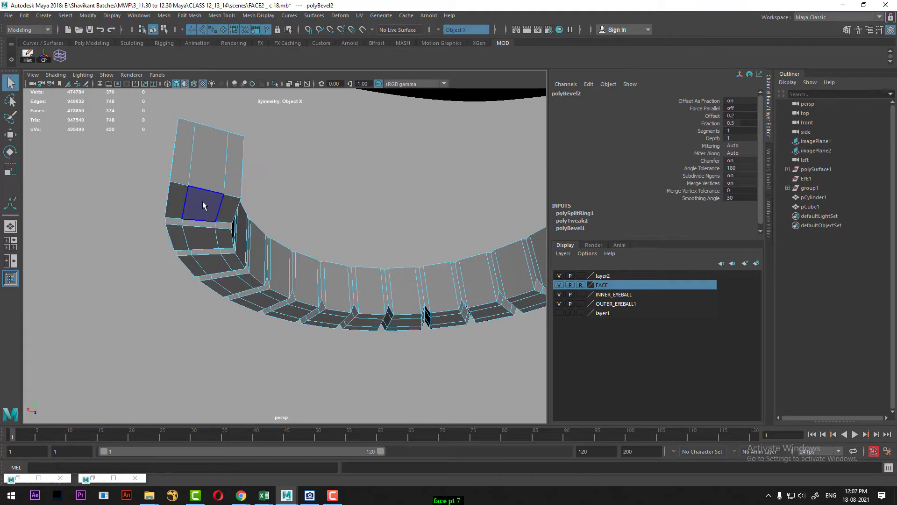
left_click(203, 201)
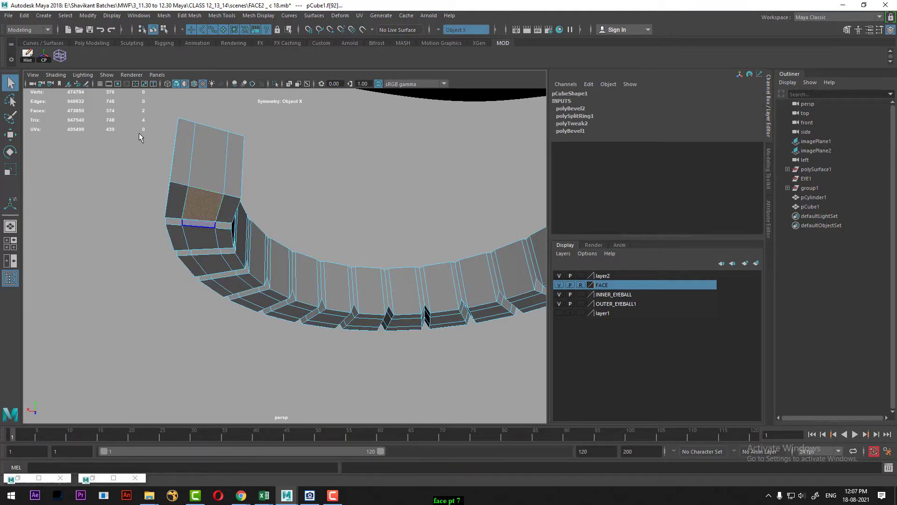
left_click(66, 15)
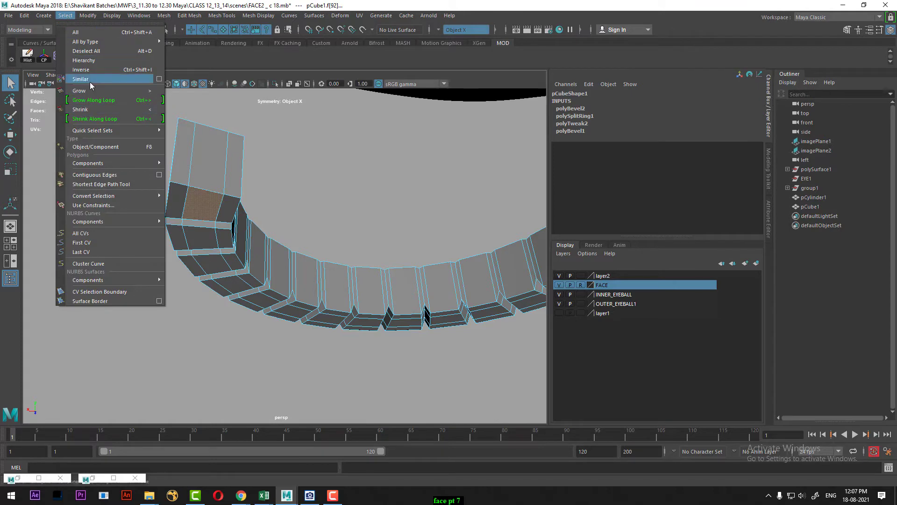
key("Escape")
left_click_drag(224, 205, 302, 205, "alt")
left_click(267, 206)
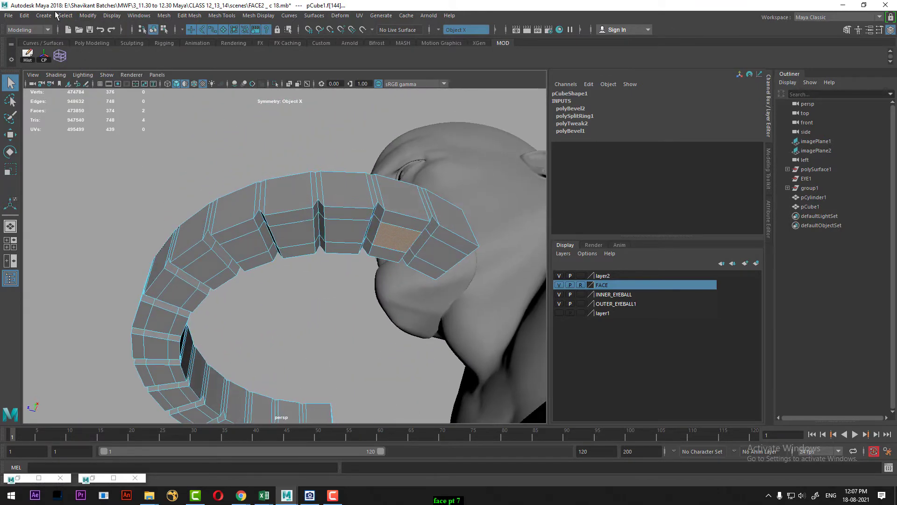
left_click(65, 16)
left_click(103, 83)
left_click(431, 258, "shift")
left_click_drag(432, 258, 326, 199, "alt")
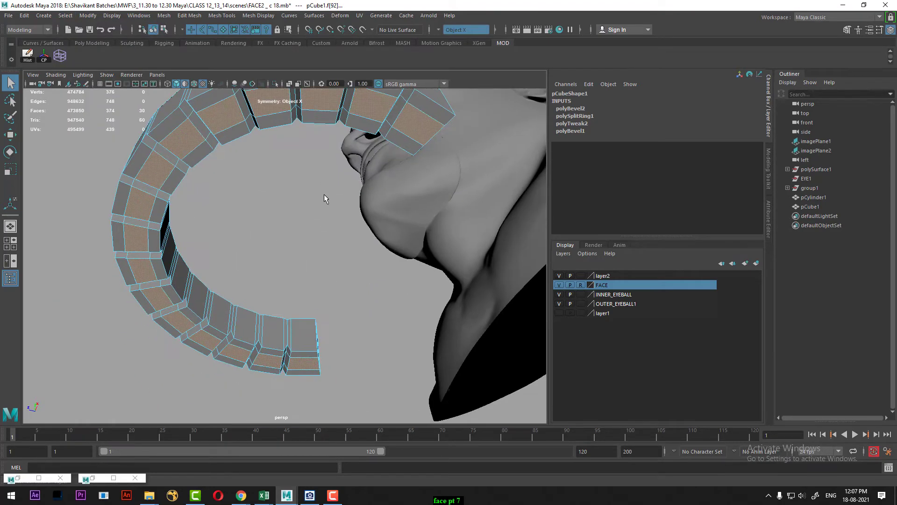
left_click_drag(286, 384, 240, 274, "alt")
Try to lengthen the teeth by moving all the selected central faces downward.
key("w")
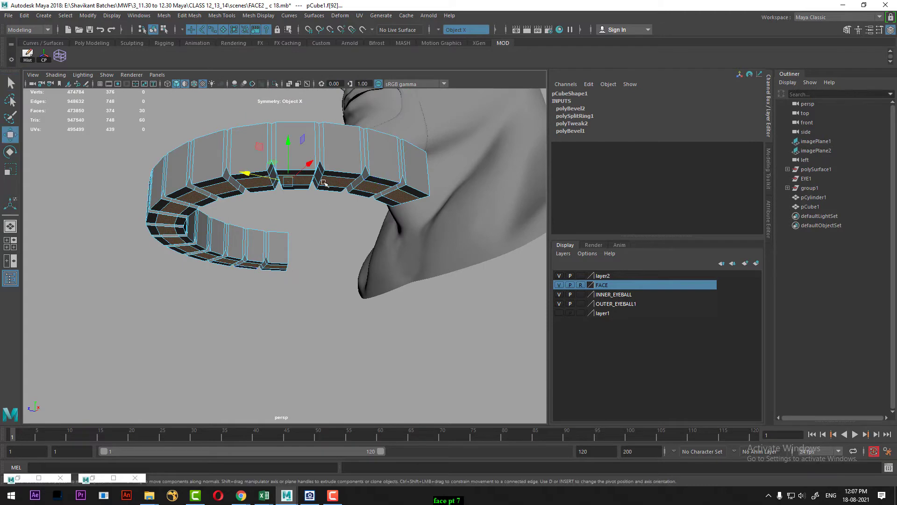
left_click_drag(293, 146, 291, 166)
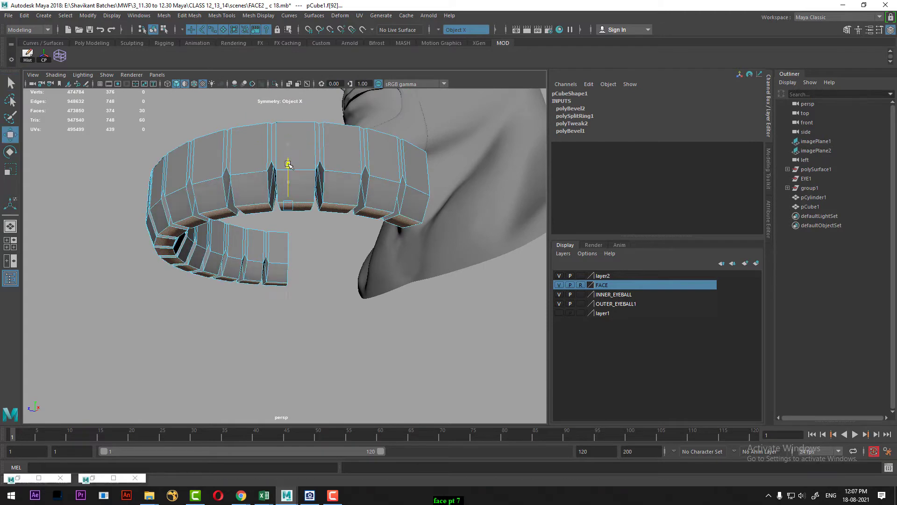
left_click_drag(269, 206, 419, 278, "alt")
key("3")
middle_click_drag(415, 273, 411, 267)
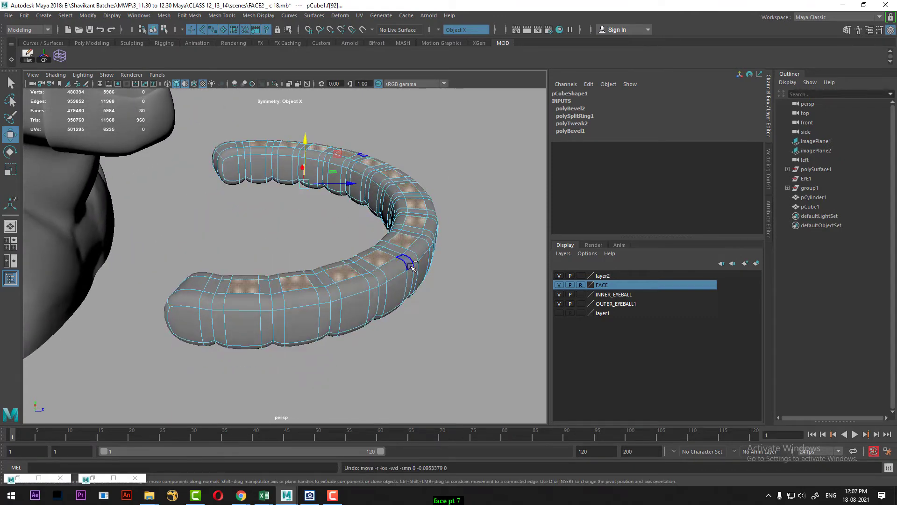
Deselect the upper faces in an orthographic view and move the remaining bottom faces down to lengthen the teeth.
left_click_drag(377, 276, 245, 250, "alt")
key("space")
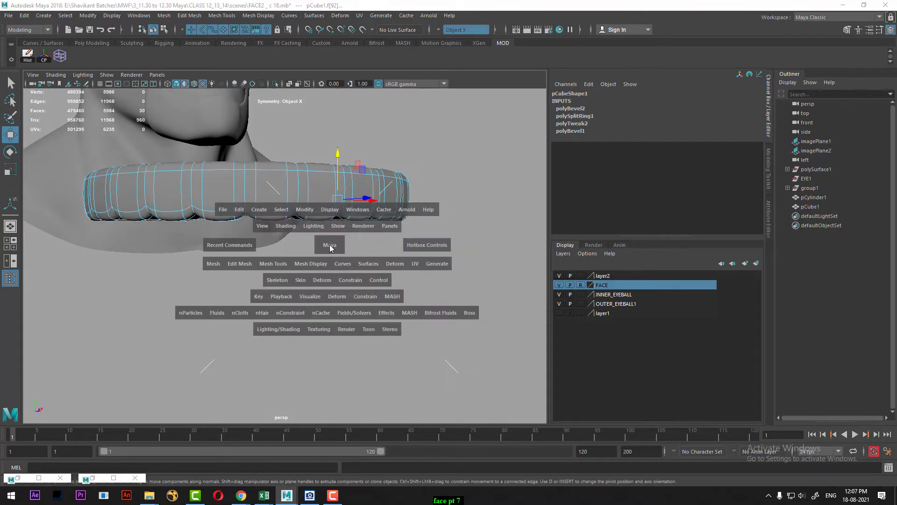
left_click_drag(329, 245, 331, 269)
left_click_drag(435, 331, 196, 354)
key("space")
left_click_drag(278, 366, 329, 223)
left_click_drag(313, 173, 284, 241)
scroll(284, 241, "up", 1)
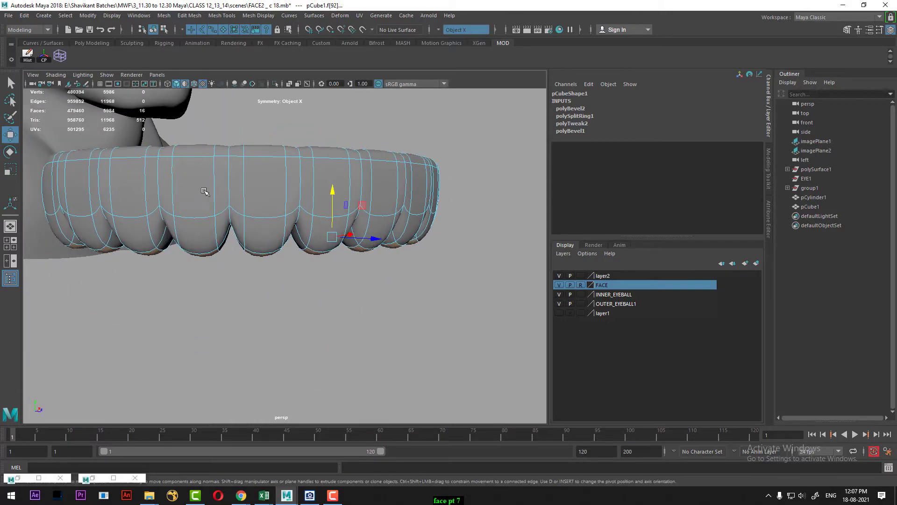
Select a vertical edge in the groove between two teeth and extend the selection to all similar edges.
right_click_drag(203, 187, 197, 132)
left_click_drag(238, 217, 205, 227, "alt")
right_click_drag(176, 226, 174, 141)
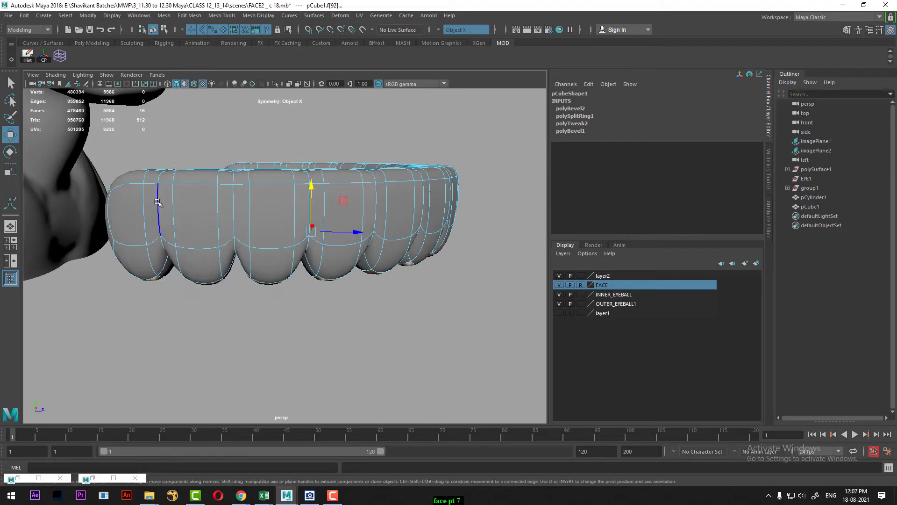
left_click(159, 205)
left_click(65, 16)
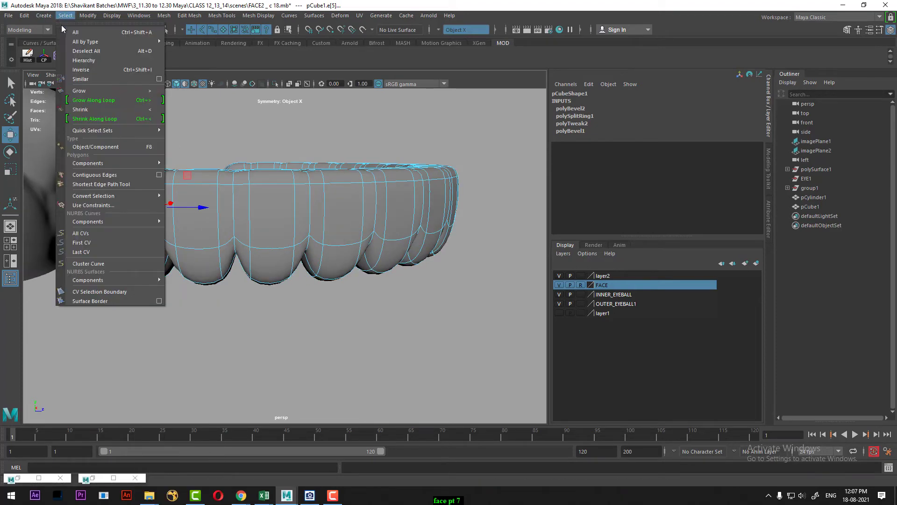
left_click(83, 79)
left_click_drag(206, 197, 52, 216, "alt")
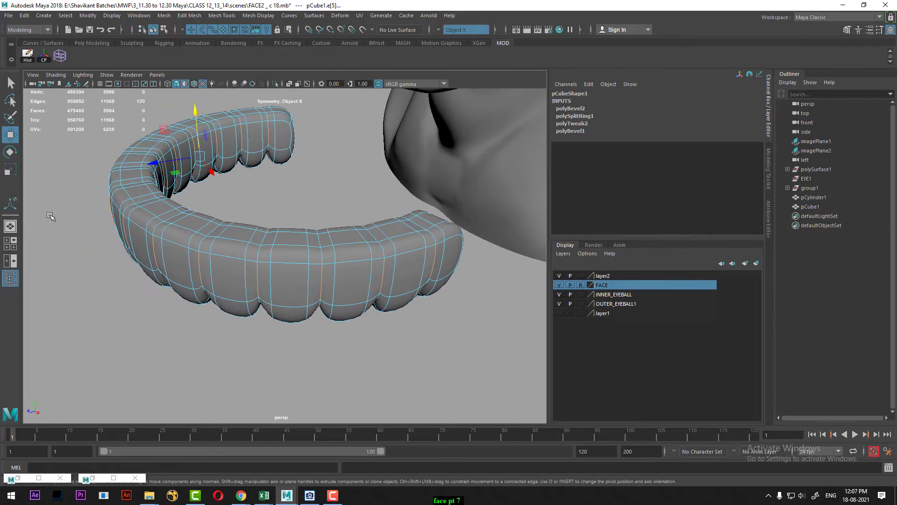
Try to scale down the selected groove edges between the teeth uniformly.
left_click_drag(150, 205, 154, 214, "alt")
key("r")
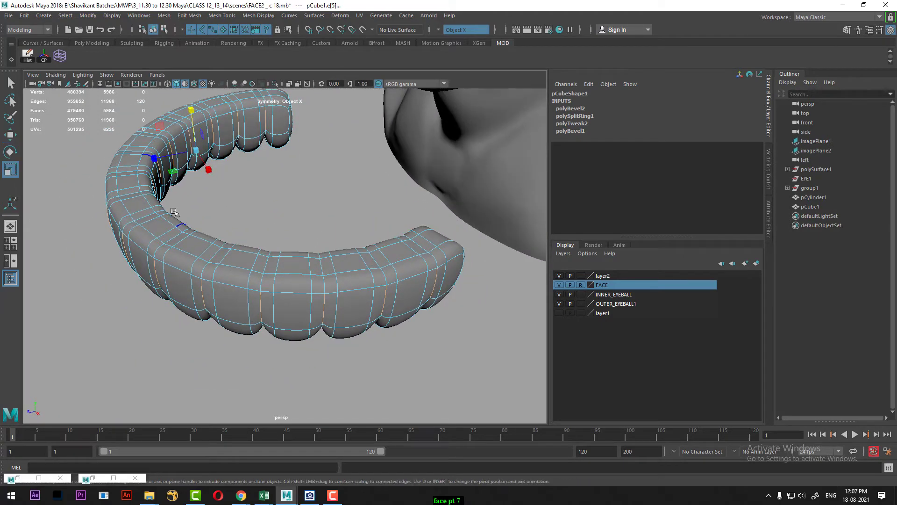
left_click_drag(197, 150, 181, 159, "alt")
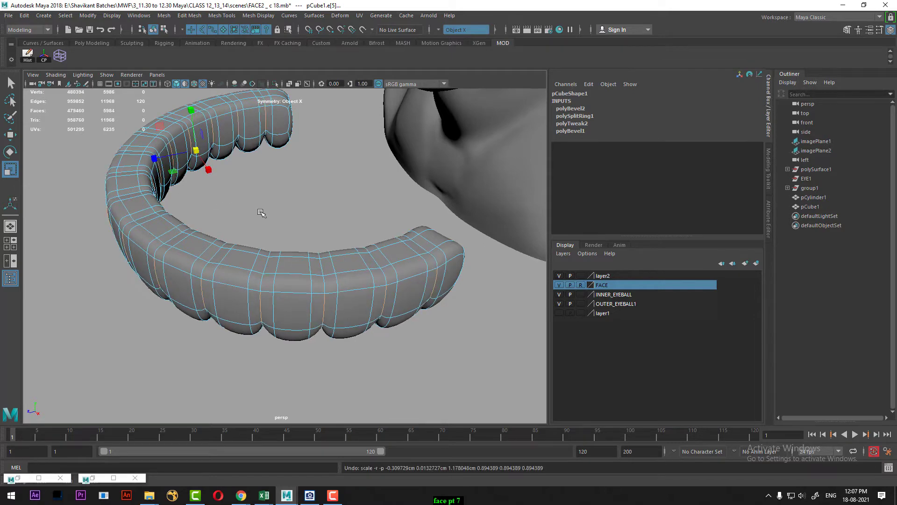
left_click_drag(299, 222, 270, 224, "alt")
Set the Scale tool's axis orientation to World for the selected groove edges.
right_click(295, 166, "ctrl+shift")
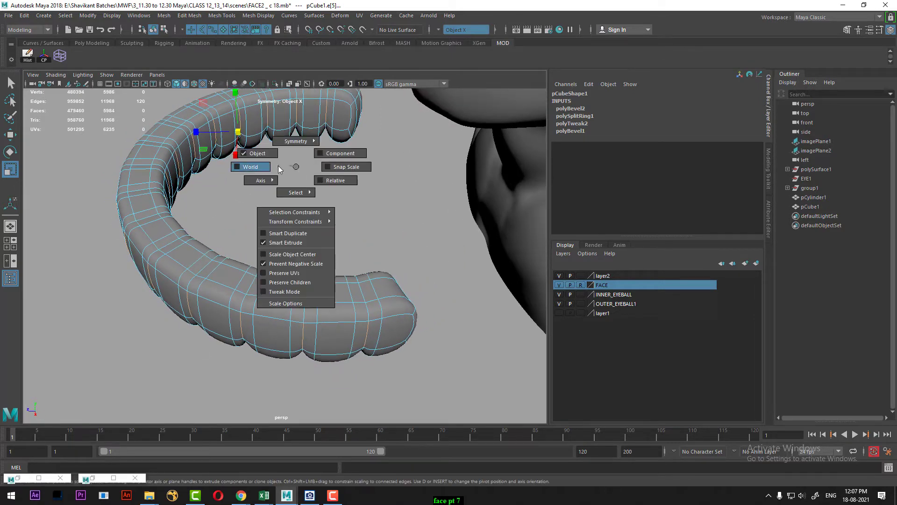
left_click(262, 167)
right_click(291, 172, "ctrl+shift")
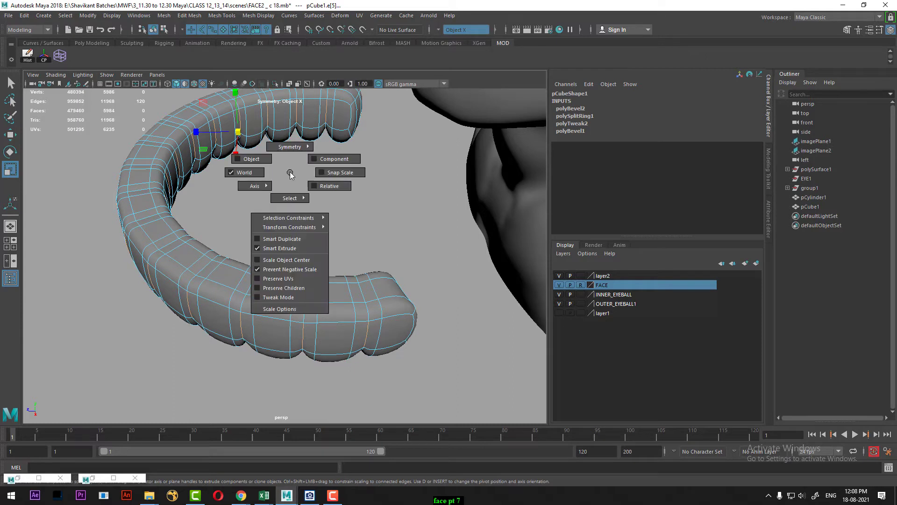
left_click(258, 163)
right_click(290, 171, "ctrl+shift")
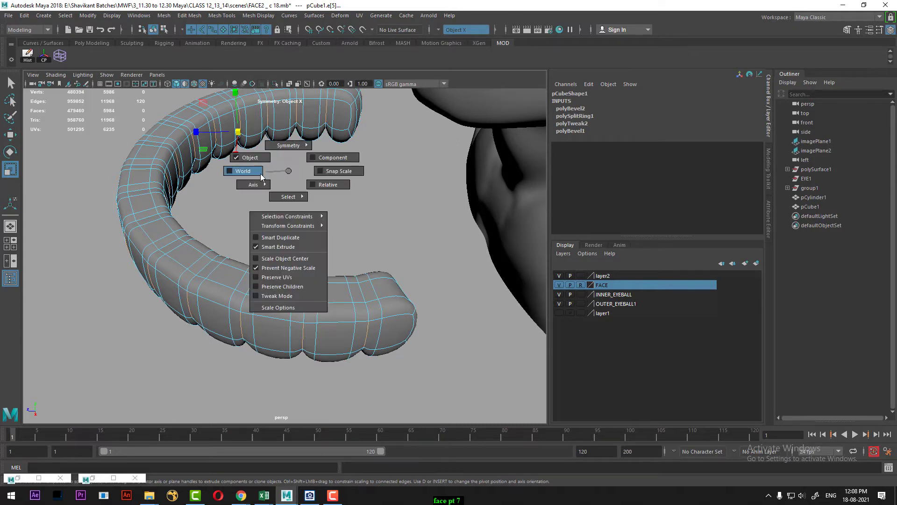
left_click(256, 174)
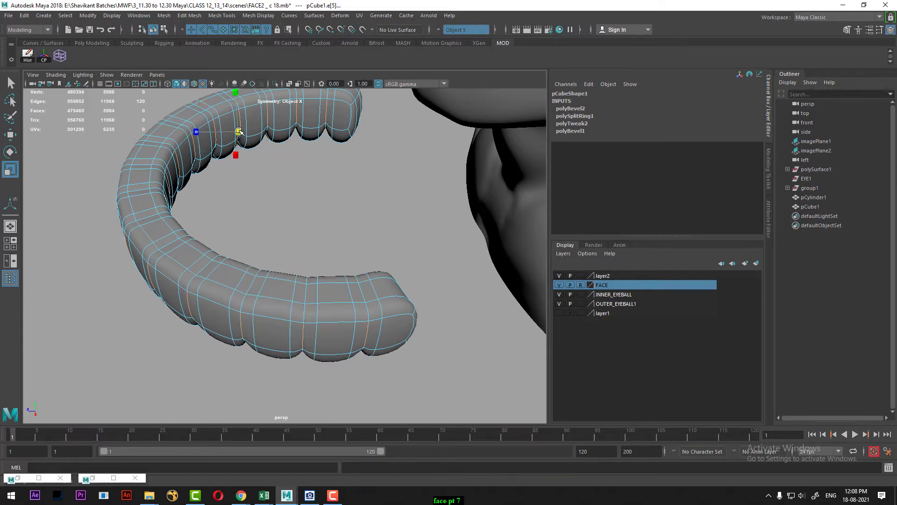
Center the pivot and set the Scale tool's axis orientation to Object.
left_click_drag(238, 138, 276, 266, "alt")
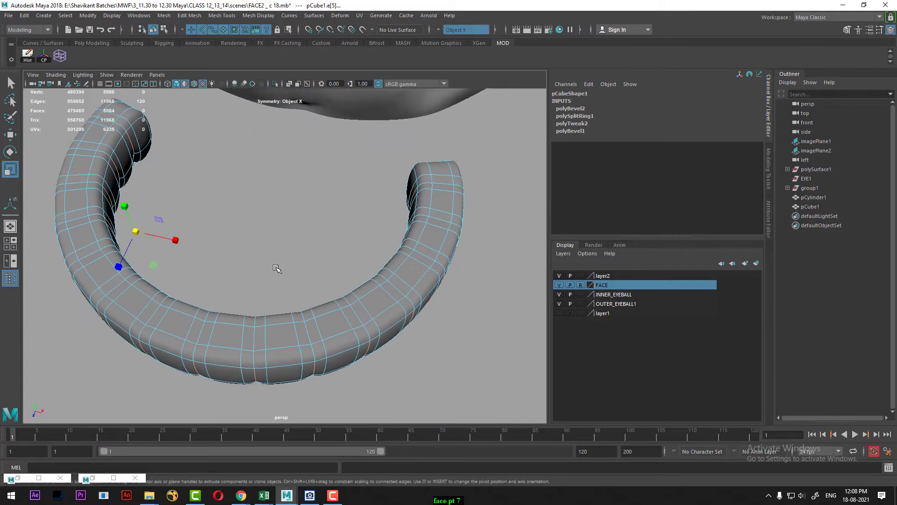
left_click(88, 15)
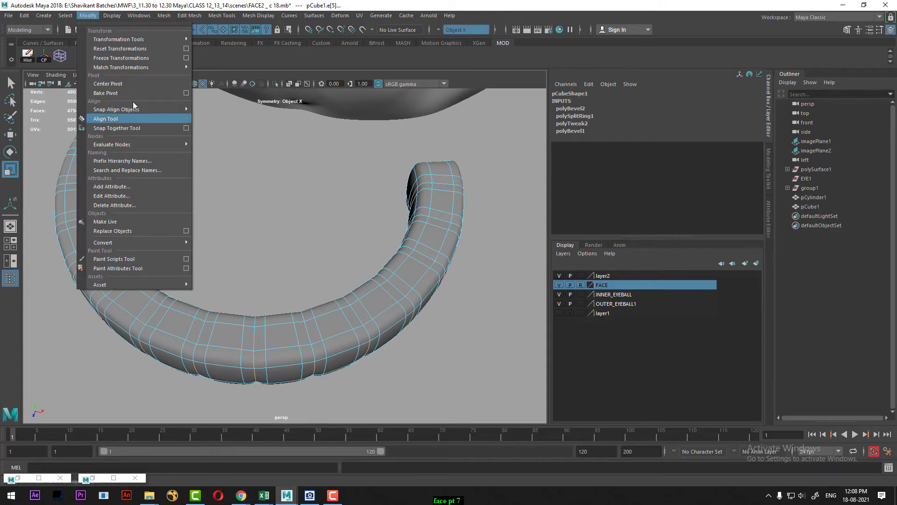
left_click(132, 85)
left_click_drag(139, 98, 200, 177, "alt")
right_click(200, 178, "ctrl+shift")
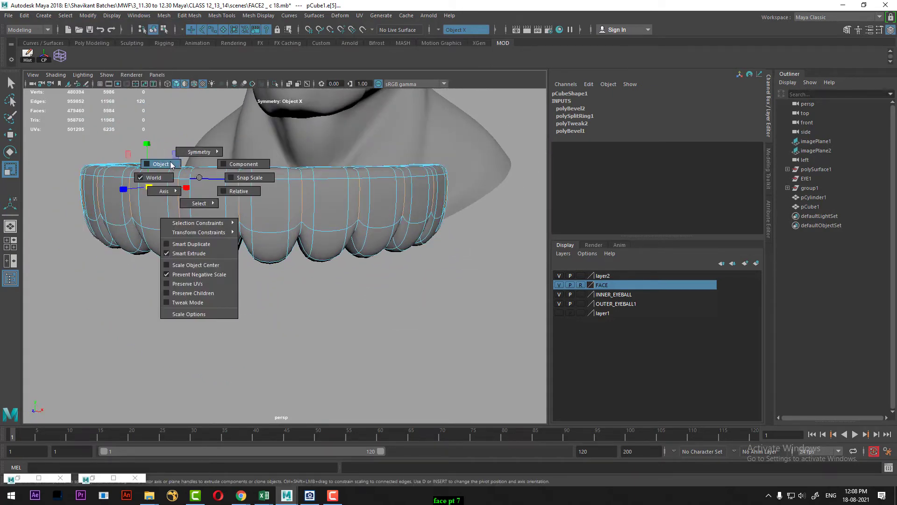
left_click(156, 163)
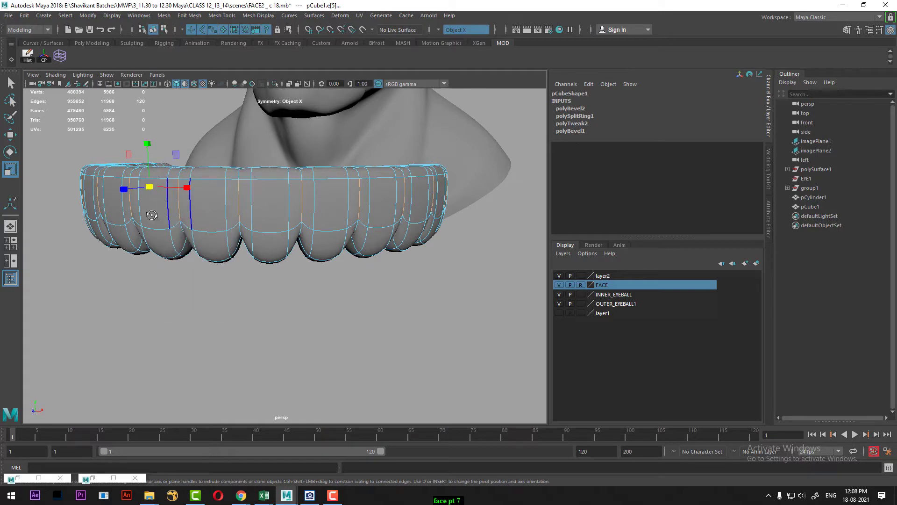
Return the teeth mesh to object mode, clear the selection to inspect the grooves, and reselect the mesh.
left_click_drag(152, 215, 294, 217, "alt")
scroll(274, 249, "down", 2)
right_click_drag(336, 226, 438, 177)
left_click(371, 300)
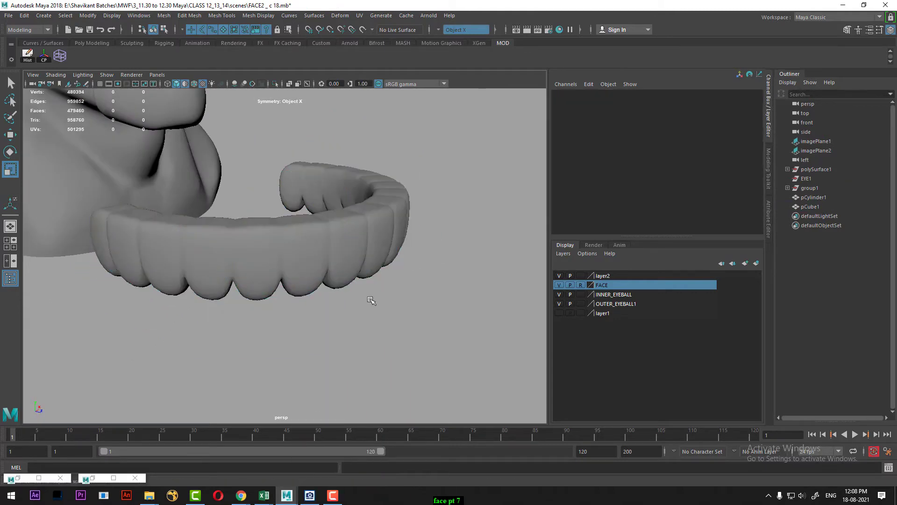
left_click_drag(371, 301, 268, 270, "alt")
left_click(267, 257)
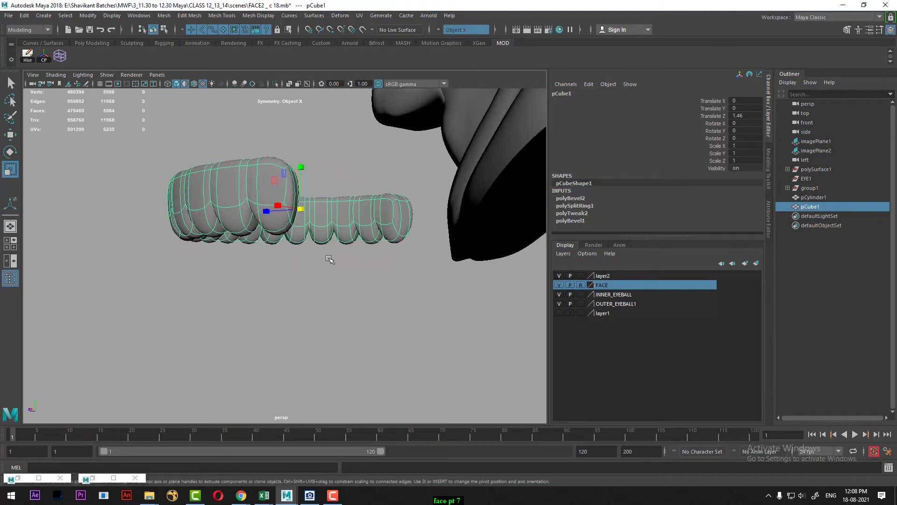
Turn off the smooth preview and split the edge ring along the whole arch from an edge on the end tooth.
key("1")
left_click_drag(330, 259, 262, 258, "alt")
scroll(211, 257, "up", 4)
middle_click_drag(210, 256, 245, 256, "alt")
right_click_drag(234, 210, 246, 146)
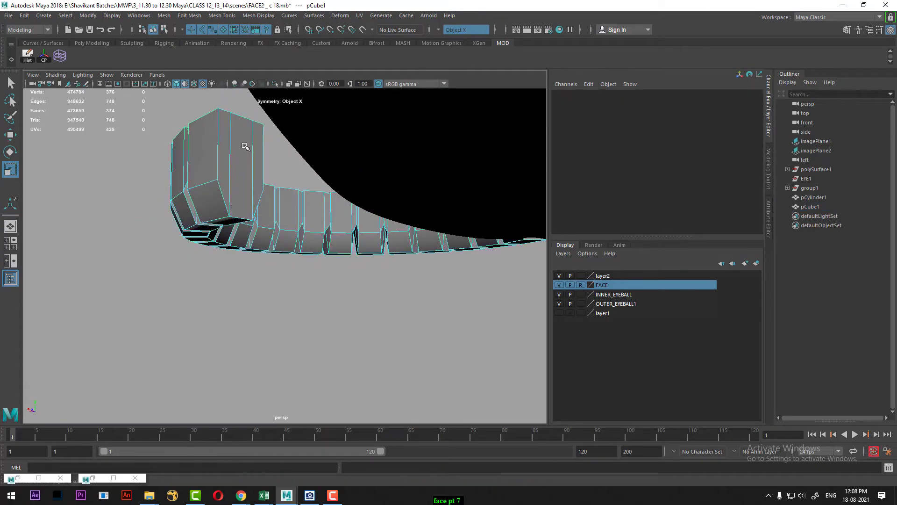
left_click(240, 217)
right_click_drag(250, 215, 334, 272, "ctrl")
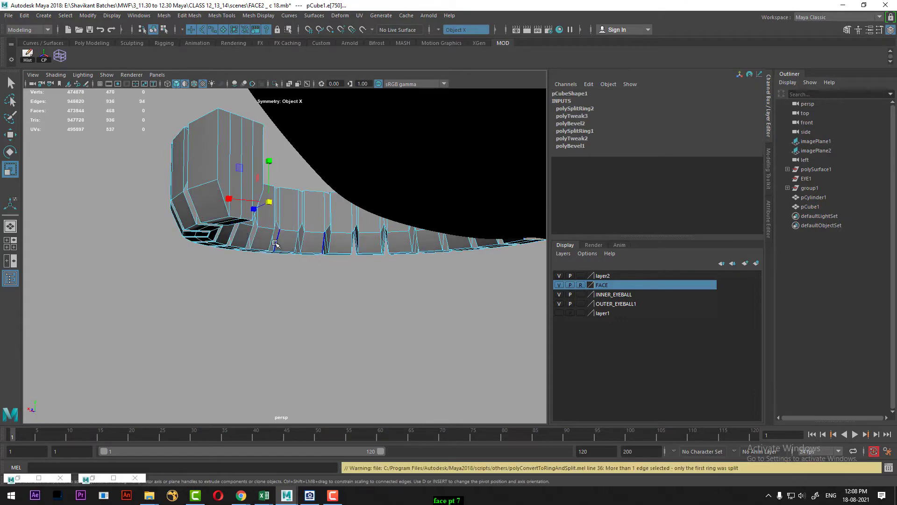
Restore the smooth preview, bevel the new edge loop with fraction 0.5 and 1 segment, and return to object mode.
key("3")
left_click_drag(273, 243, 299, 200, "alt")
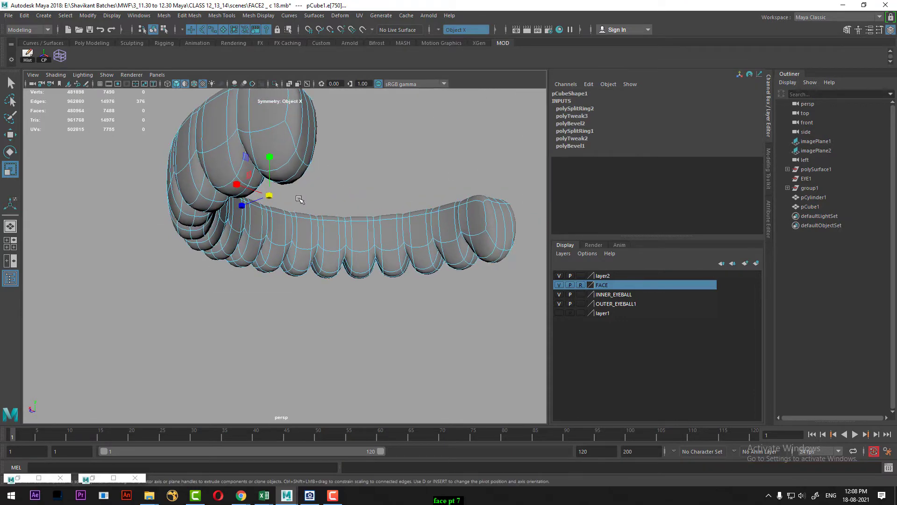
right_click_drag(315, 155, 367, 153, "shift")
left_click_drag(306, 230, 365, 186, "alt")
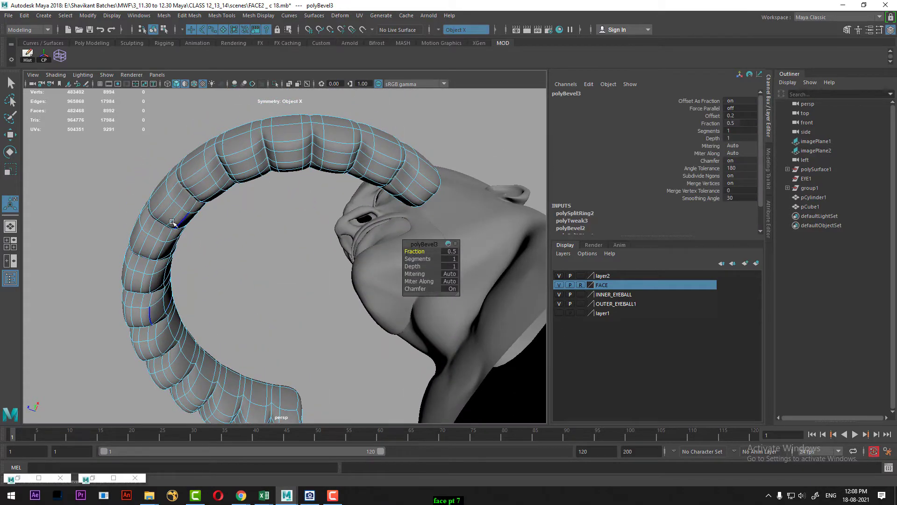
left_click_drag(173, 223, 200, 285, "alt")
right_click_drag(205, 222, 250, 208)
Reselect the teeth mesh and show it beside the head in a full-size side view.
right_click_drag(209, 282, 195, 272, "alt")
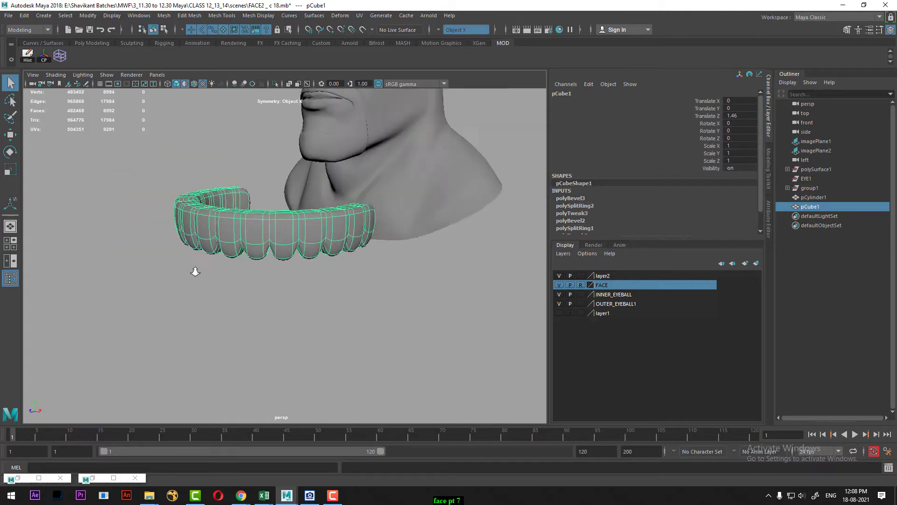
left_click_drag(195, 272, 414, 345, "alt")
left_click(414, 345)
left_click(354, 264)
key("space")
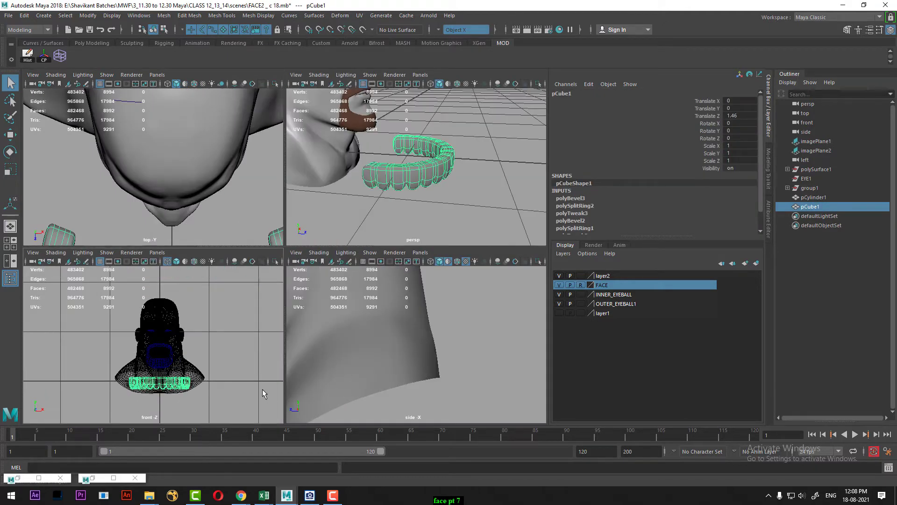
scroll(378, 338, "down", 5)
key("space")
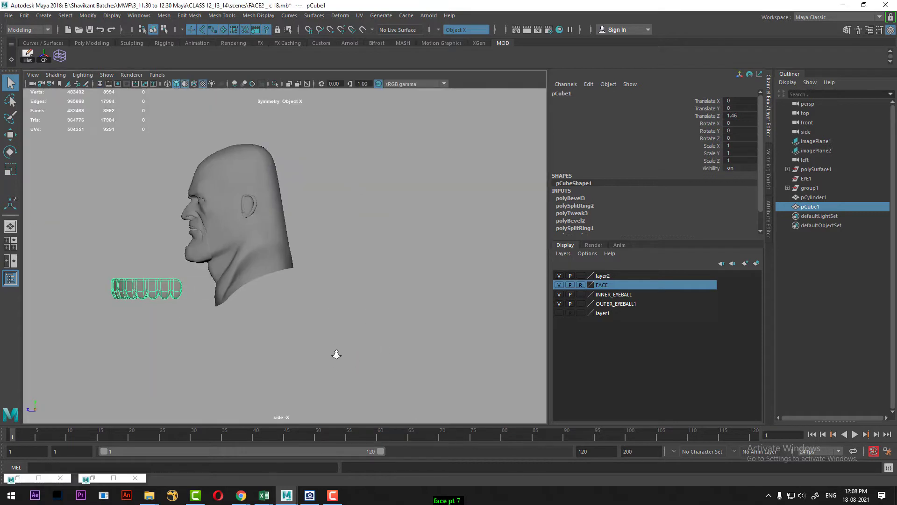
Scale the teeth to about 0.742, move them to the mouth at Y 0.668, Z 0.688, and display wireframe.
key("w")
scroll(242, 358, "up", 2)
right_click_drag(250, 265, 233, 274, "alt")
key("r")
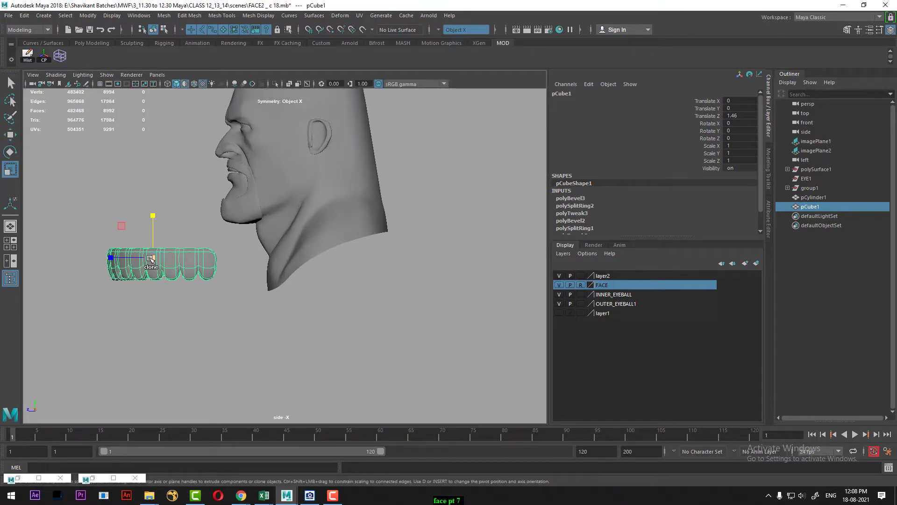
left_click_drag(151, 259, 253, 172)
key("w")
middle_click_drag(255, 213, 250, 313, "alt")
right_click_drag(249, 317, 281, 387, "alt")
key("4")
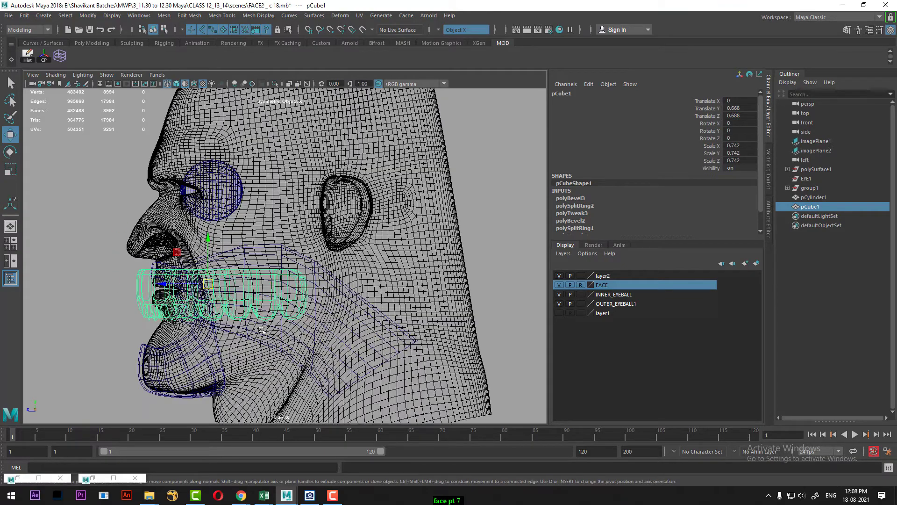
Scale the teeth uniformly down to about 0.474 to fit inside the mouth.
scroll(209, 320, "up", 3)
key("r")
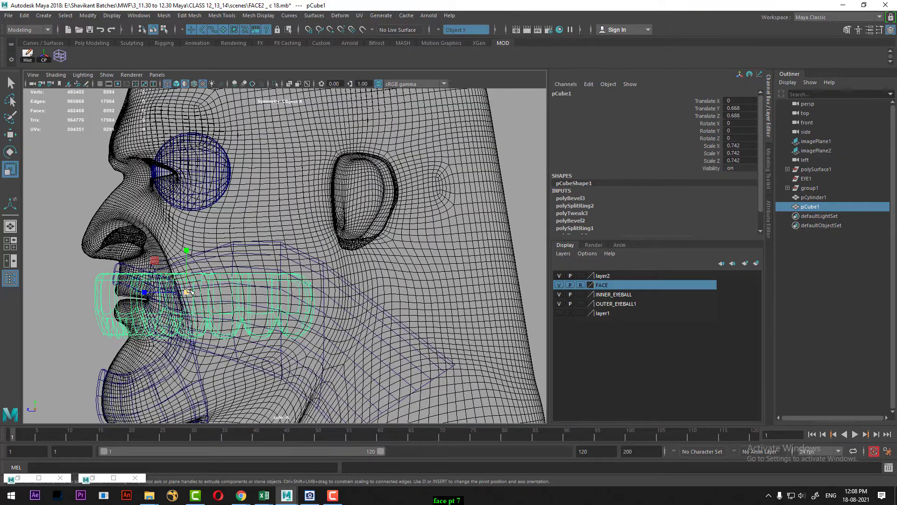
left_click_drag(188, 291, 95, 348)
right_click_drag(112, 332, 242, 251, "alt")
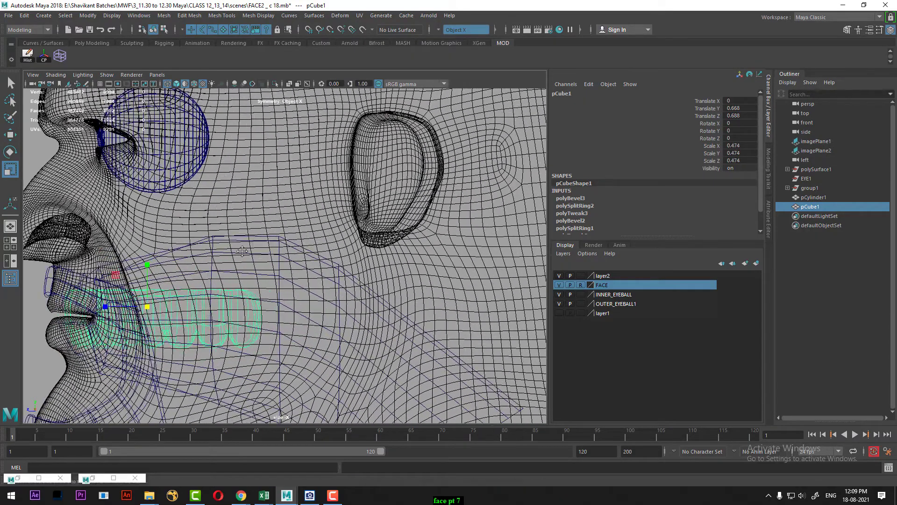
Raise the teeth to about Y 0.722 behind the upper lip and scale them to about 0.452.
scroll(323, 192, "up", 1)
middle_click_drag(242, 251, 247, 278, "alt")
scroll(248, 278, "up", 1)
key("w")
scroll(250, 276, "up", 1)
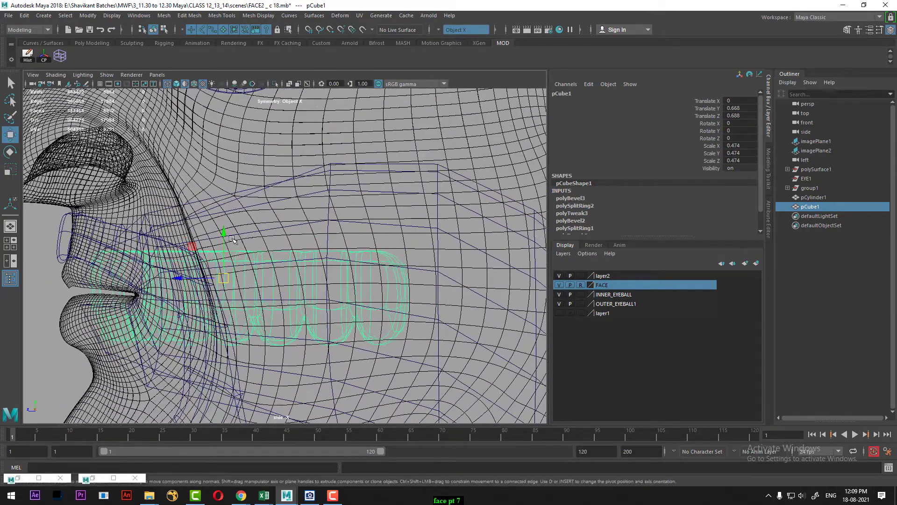
left_click_drag(232, 239, 226, 191)
key("r")
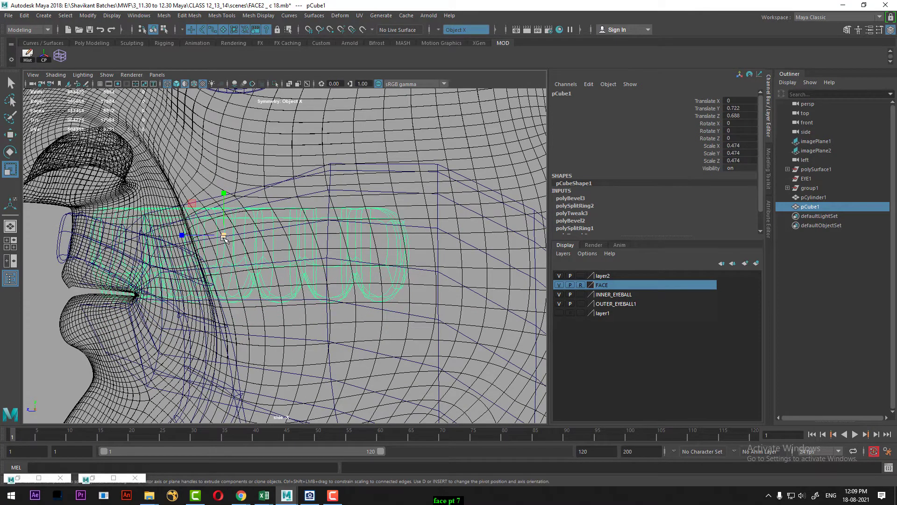
left_click_drag(225, 238, 206, 252)
Tilt the teeth about 9.822 degrees around X and reposition them at about Y 0.749, Z 0.693.
key("e")
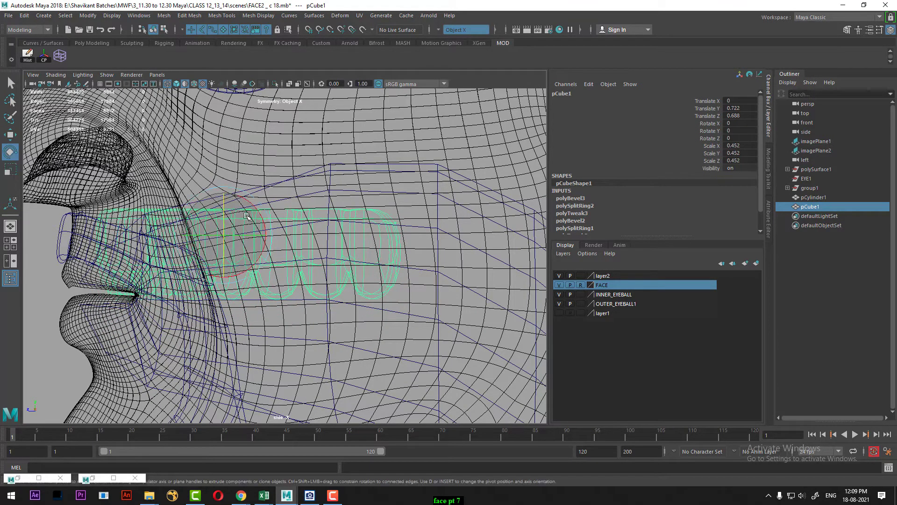
left_click_drag(247, 218, 210, 175)
key("w")
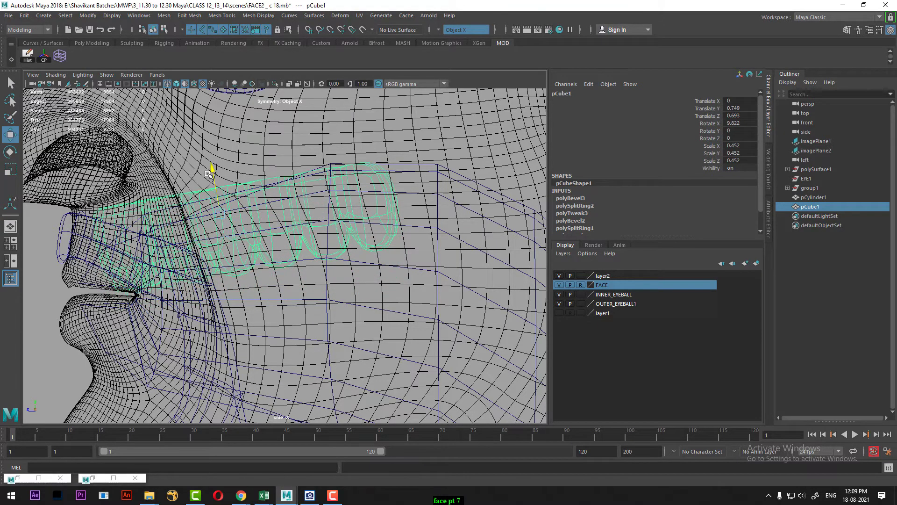
Move the teeth sideways in the front view to about X 0.182, centering them on the mouth.
key("space")
left_click_drag(262, 275, 279, 294)
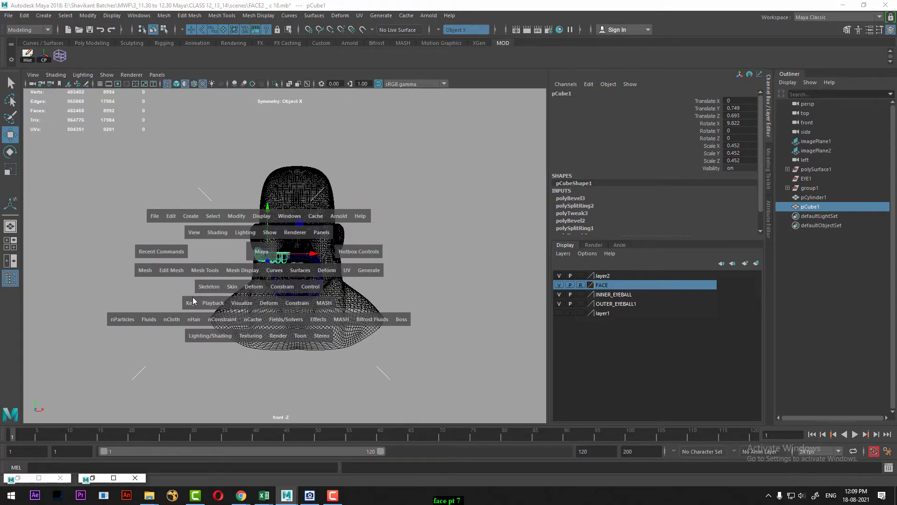
scroll(346, 270, "up", 5)
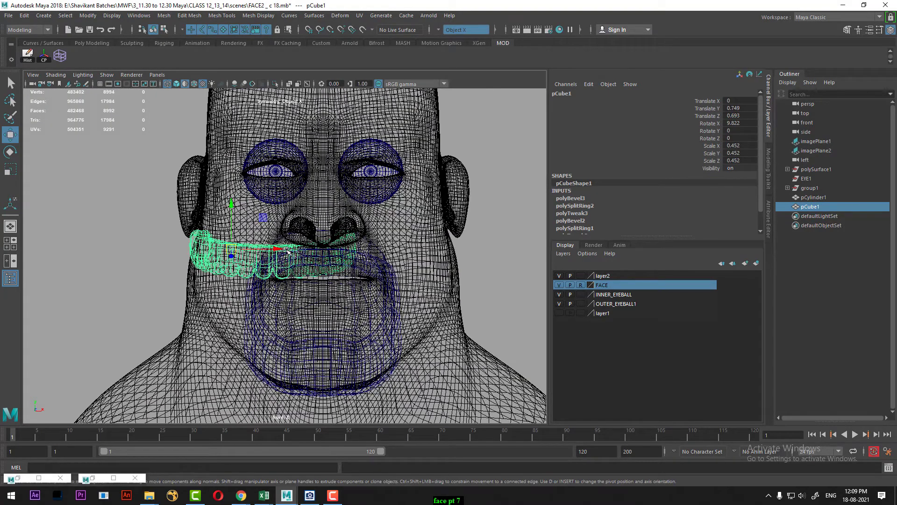
left_click_drag(287, 251, 335, 256)
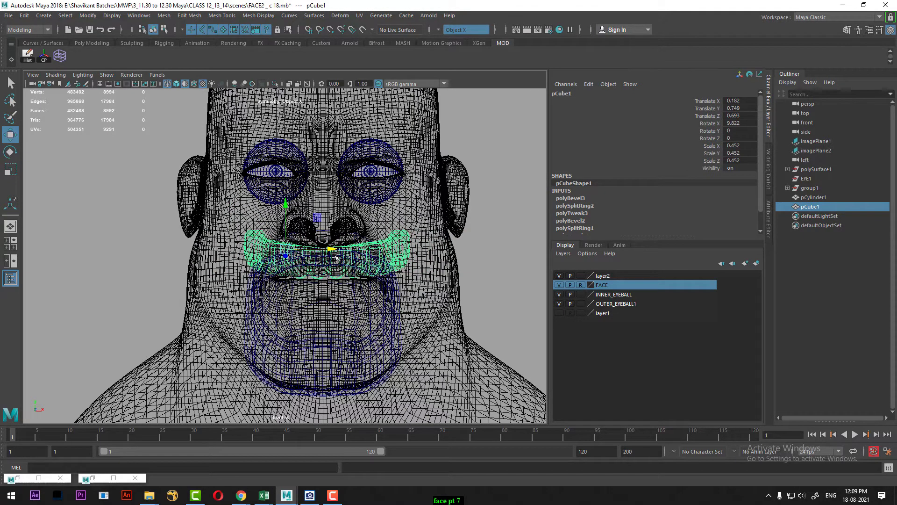
Set the teeth's X rotation to about 1.738 degrees and adjust their position to about Y 0.728, Z 0.692, checking in side view.
key("e")
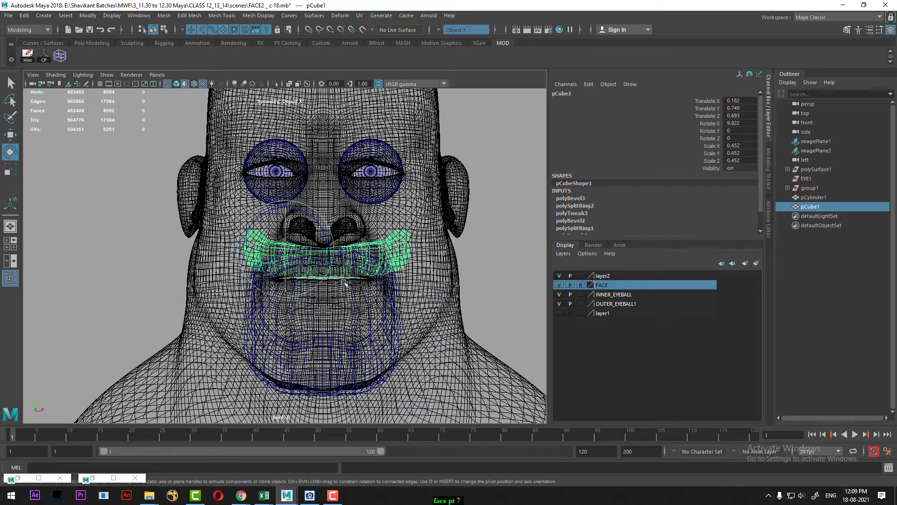
left_click_drag(286, 242, 289, 212)
key("w")
key("space")
left_click_drag(405, 276, 367, 264)
right_click_drag(310, 280, 318, 281, "alt")
scroll(303, 224, "up", 1)
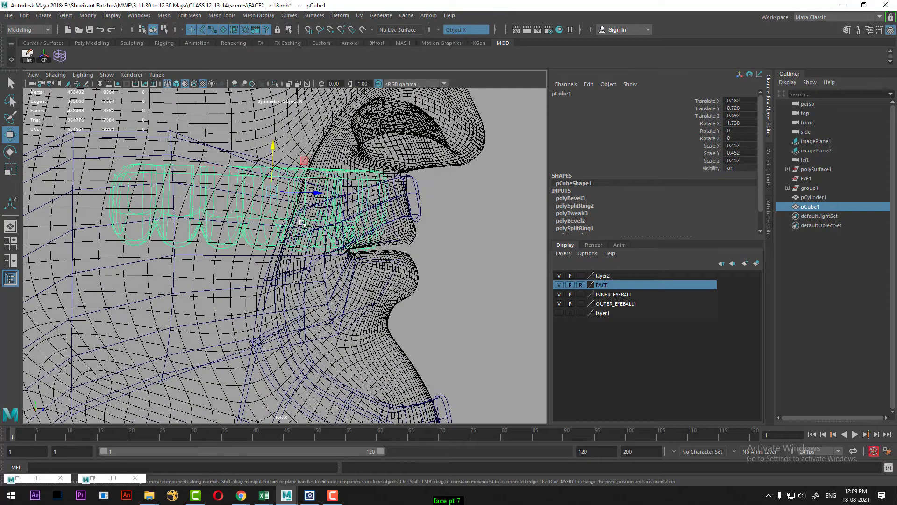
scroll(284, 227, "up", 1)
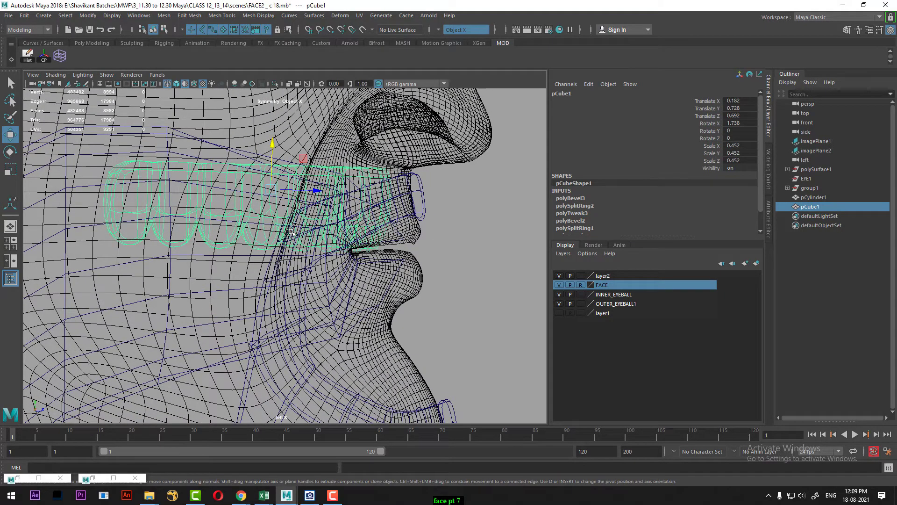
Open the options of Duplicate Special for the teeth and reset its settings to default.
left_click(24, 16)
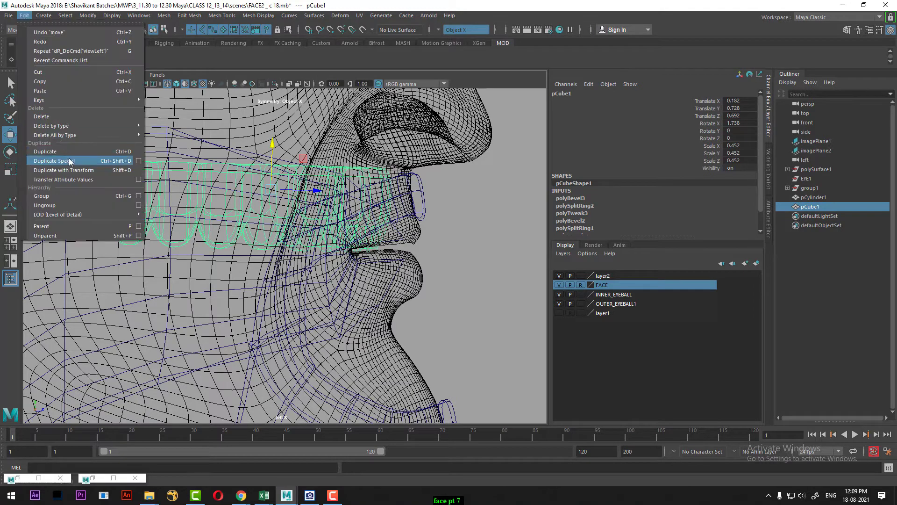
left_click(140, 164)
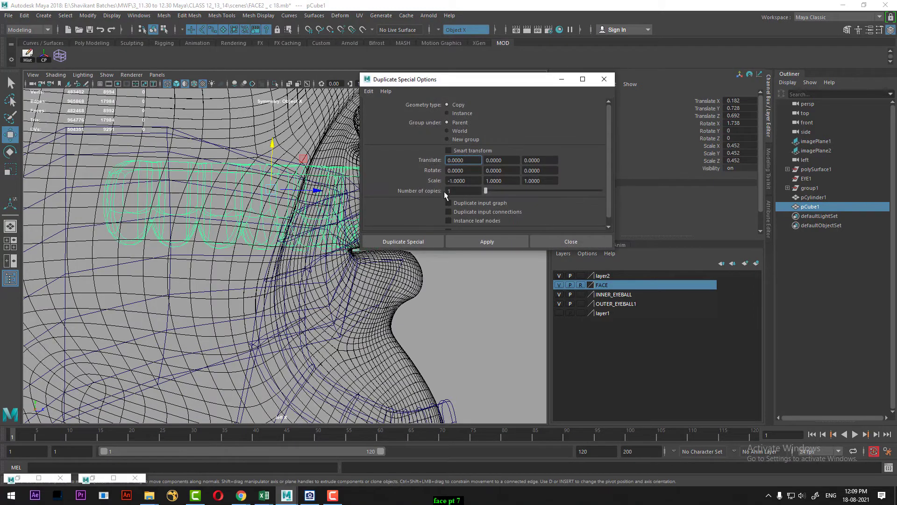
scroll(259, 289, "up", 3)
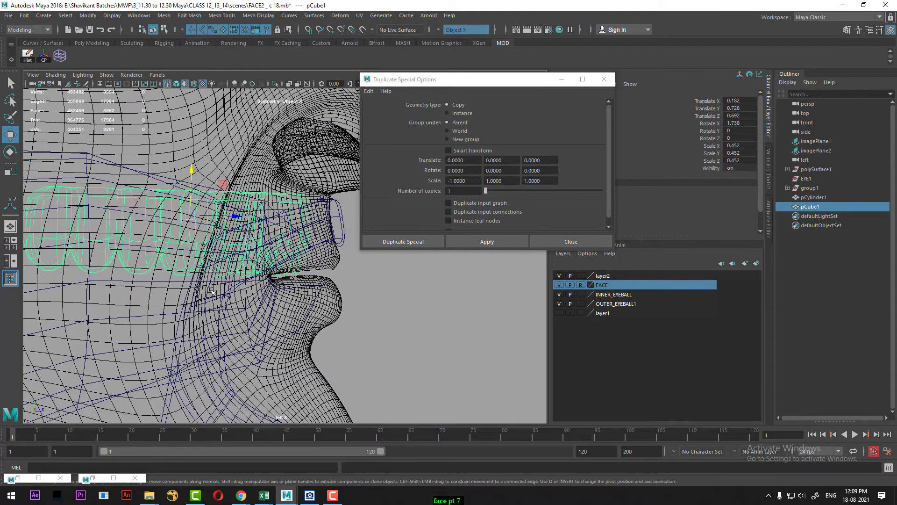
key("space")
left_click_drag(270, 287, 189, 234)
middle_click_drag(188, 234, 227, 355, "alt")
left_click_drag(258, 305, 255, 305, "alt")
left_click(369, 91)
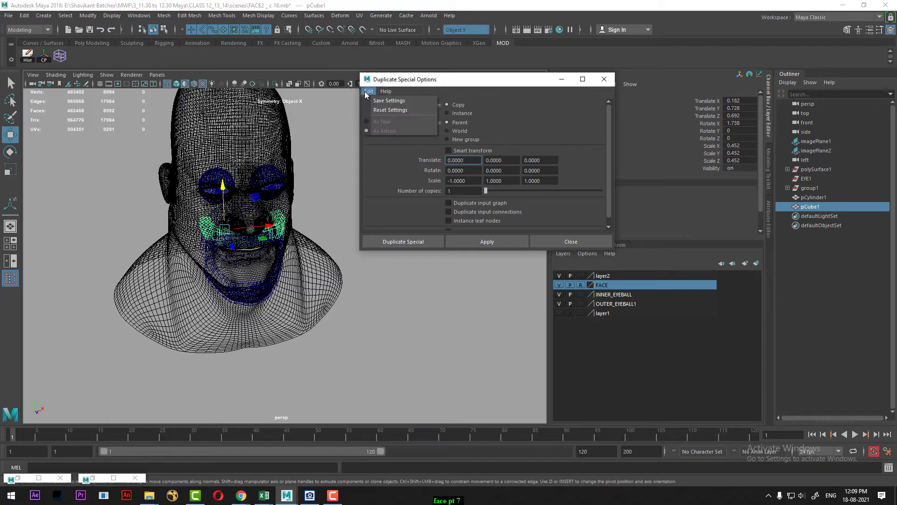
left_click(388, 112)
Lower the teeth to about Y 0.716 in shaded perspective view so they meet the mouth opening.
scroll(256, 314, "up", 3)
key("5")
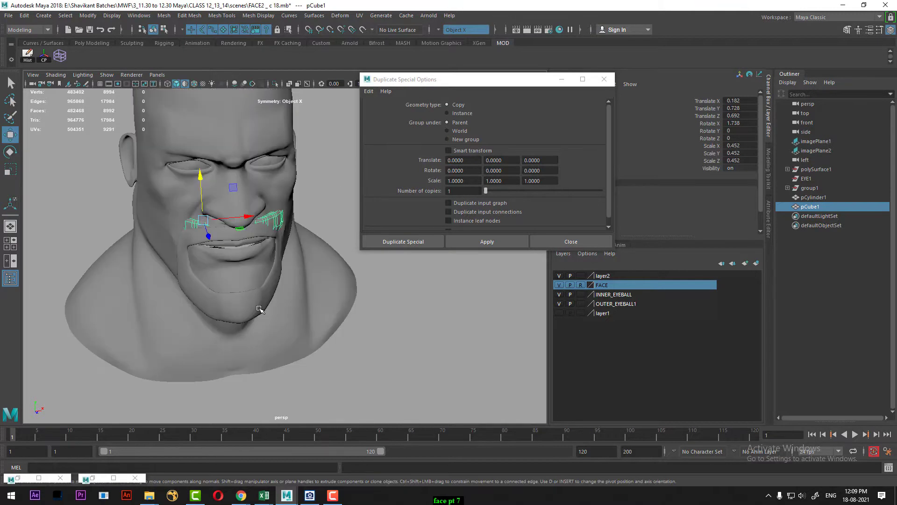
left_click_drag(253, 278, 211, 266, "alt")
left_click_drag(168, 189, 168, 192)
left_click_drag(210, 241, 218, 279, "alt")
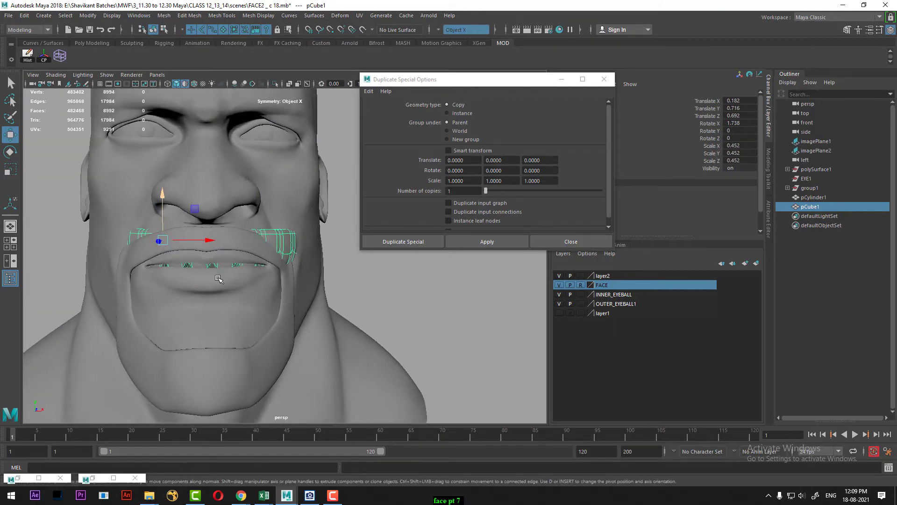
Shift the teeth sideways in the front view to about X 0.177, centering them on the mouth.
left_click(88, 16)
left_click(133, 83)
left_click_drag(277, 267, 237, 280, "alt")
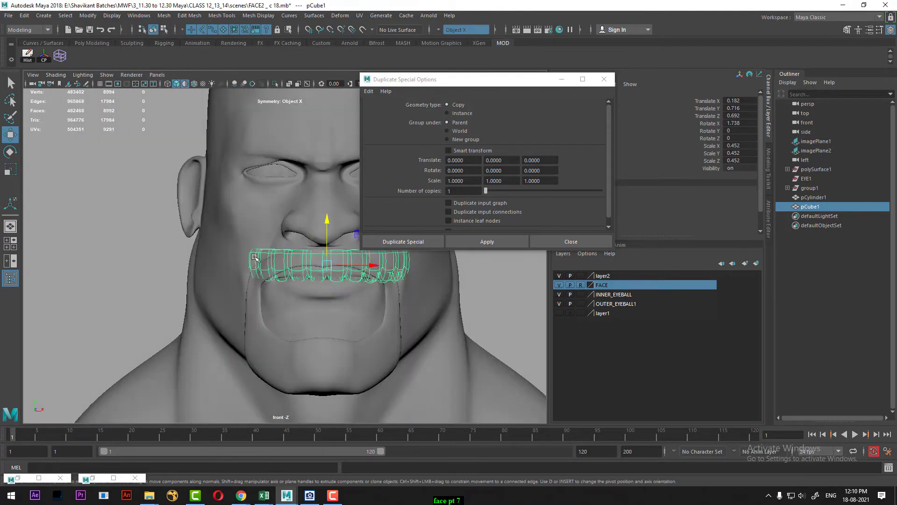
scroll(237, 267, "up", 5)
scroll(237, 267, "up", 1)
middle_click_drag(285, 267, 294, 294, "alt")
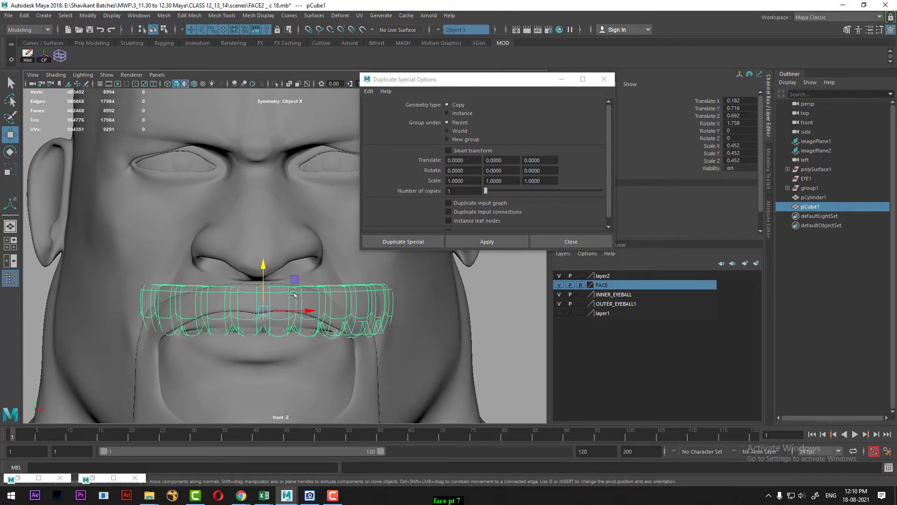
left_click_drag(301, 313, 301, 310)
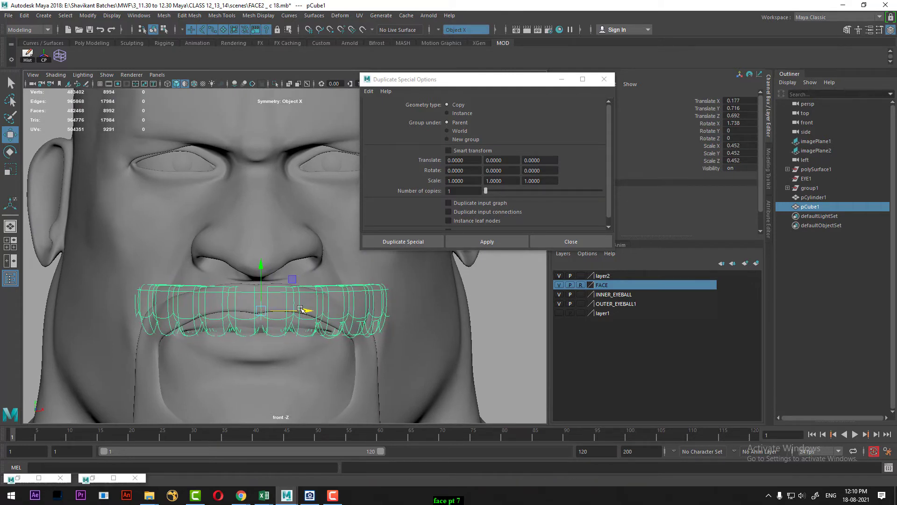
Move the Duplicate Special options clear of the model, show wireframe on shaded, and check how the teeth fit behind the lips.
left_click_drag(502, 81, 653, 86)
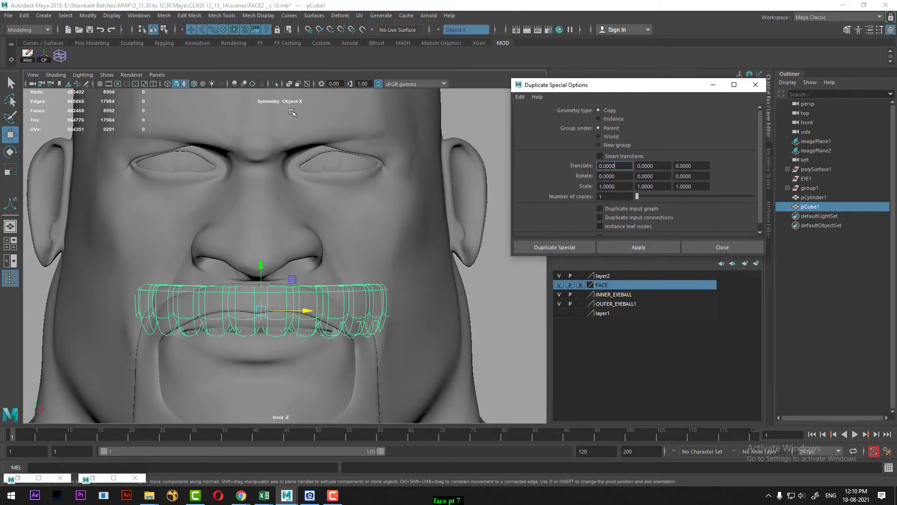
left_click(194, 84)
scroll(334, 336, "up", 3)
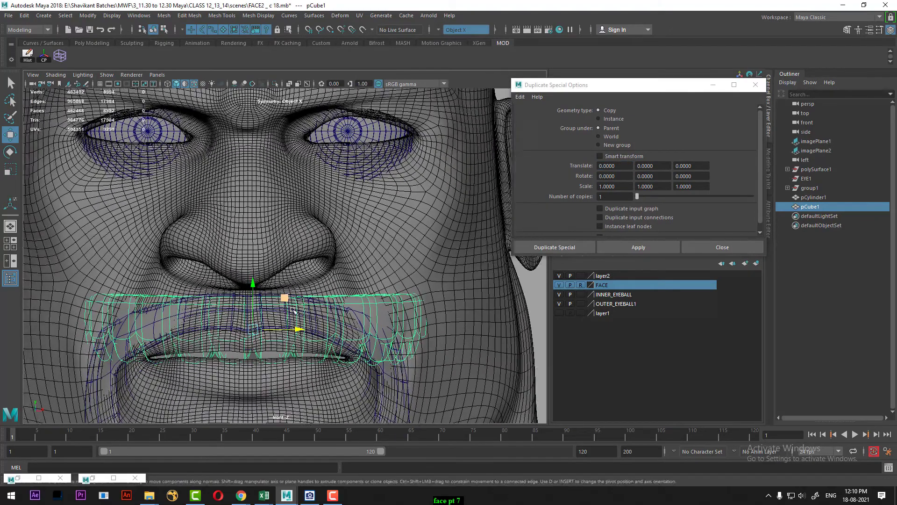
left_click_drag(321, 304, 324, 285)
scroll(322, 301, "down", 5)
key("space")
left_click_drag(324, 280, 287, 281, "alt")
middle_click_drag(287, 280, 353, 272, "alt")
left_click_drag(274, 287, 286, 284, "alt")
Add a lattice deformer around the teeth and scale selected lattice points along X to adjust the arch's width.
key("r")
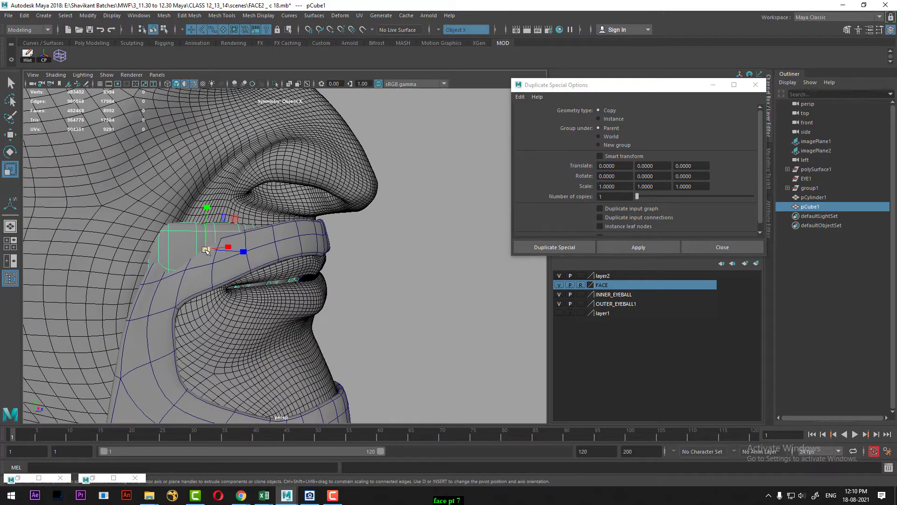
left_click_drag(206, 249, 381, 125, "alt")
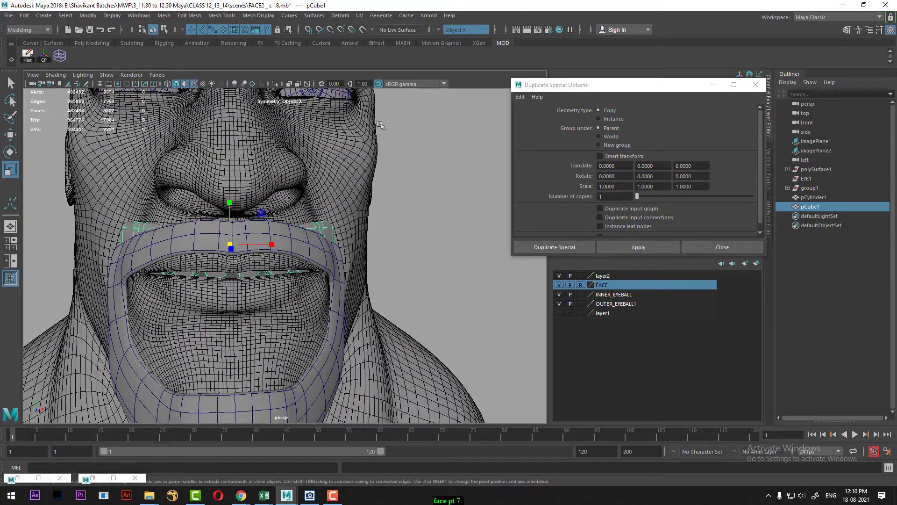
left_click(60, 55)
left_click_drag(327, 187, 279, 313, "alt")
right_click(438, 179)
left_click(437, 153)
left_click_drag(279, 313, 255, 264, "alt")
left_click_drag(270, 169, 312, 235)
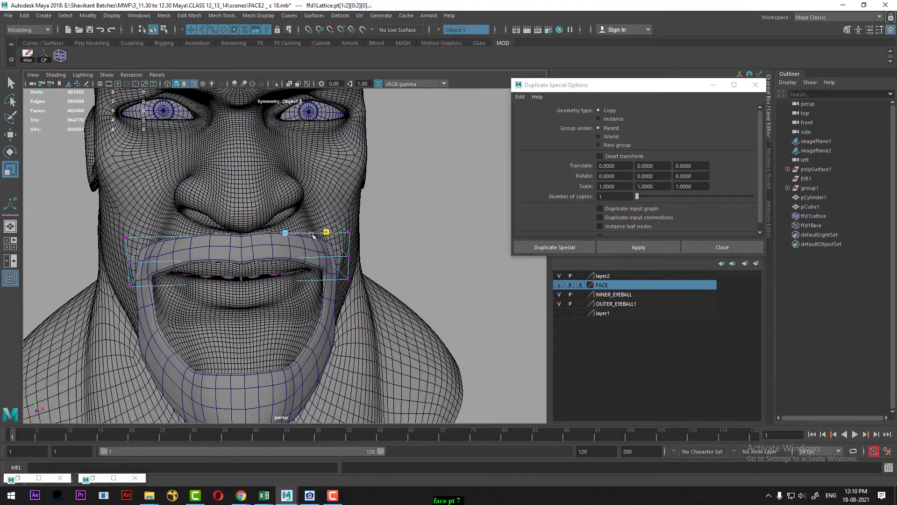
left_click_drag(311, 270, 126, 249, "alt")
Return to object selection, select the teeth mesh and delete its history to bake the lattice deformation.
key("w")
right_click_drag(124, 248, 165, 234)
left_click(263, 280)
scroll(263, 281, "up", 5)
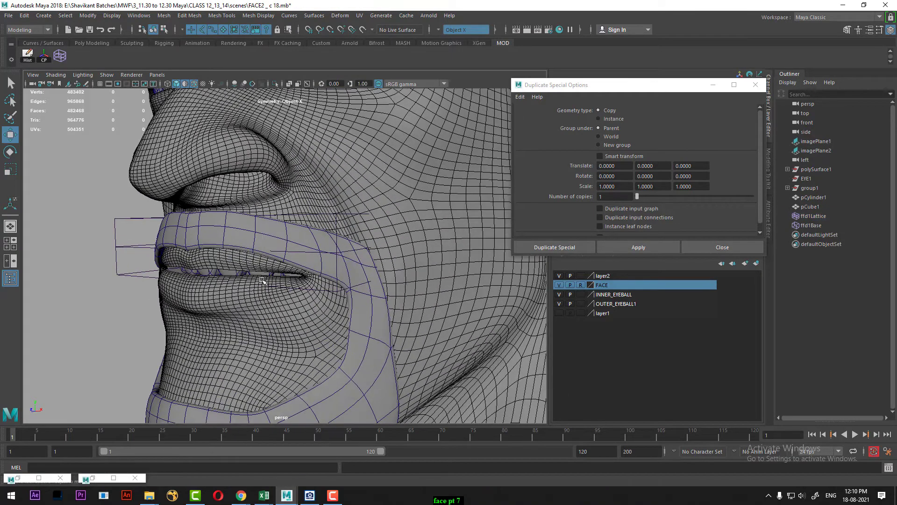
left_click(264, 276)
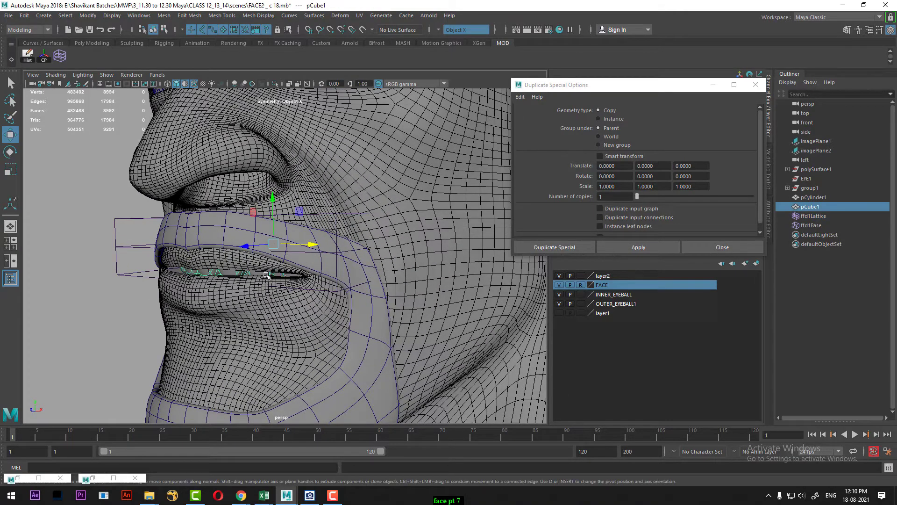
left_click(24, 15)
mouse_move(102, 125)
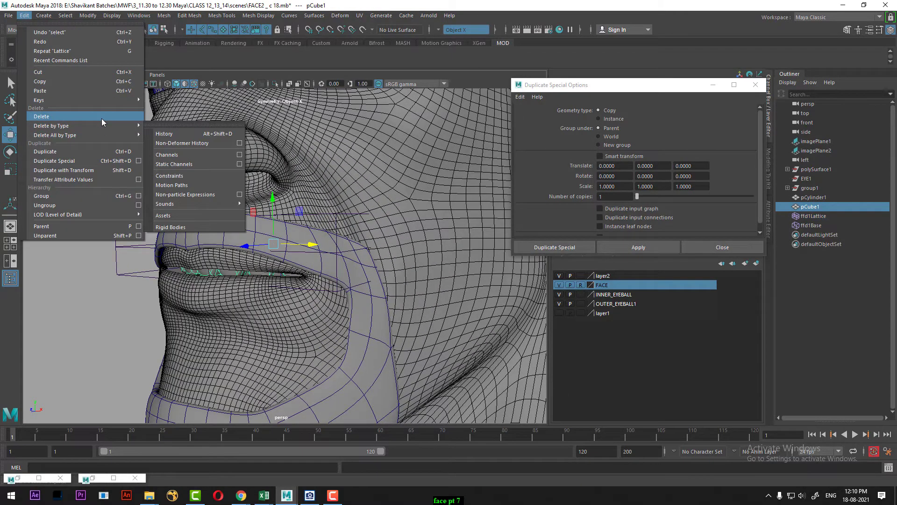
left_click(191, 134)
Move the teeth's pivot down to their biting edge in the wireframe side view.
left_click_drag(118, 237, 229, 234, "alt")
key("4")
key("space")
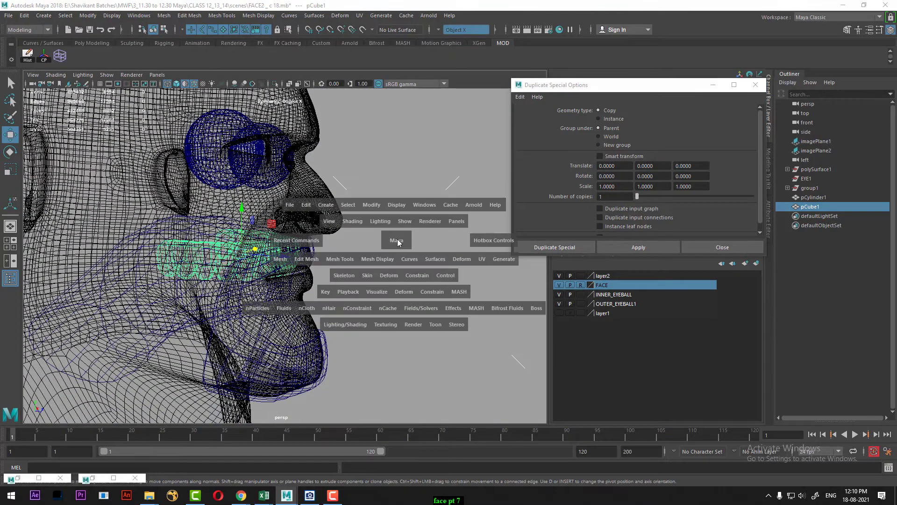
left_click(355, 226)
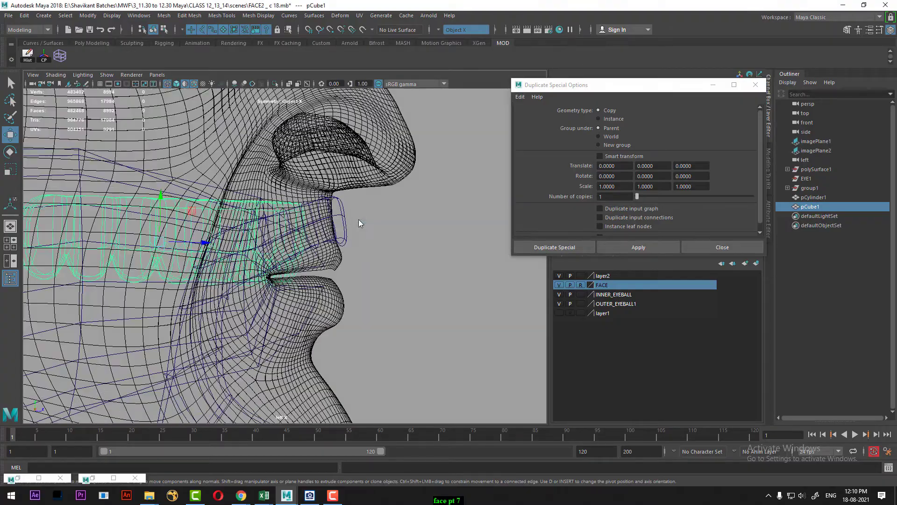
scroll(369, 254, "down", 6)
scroll(320, 238, "up", 4)
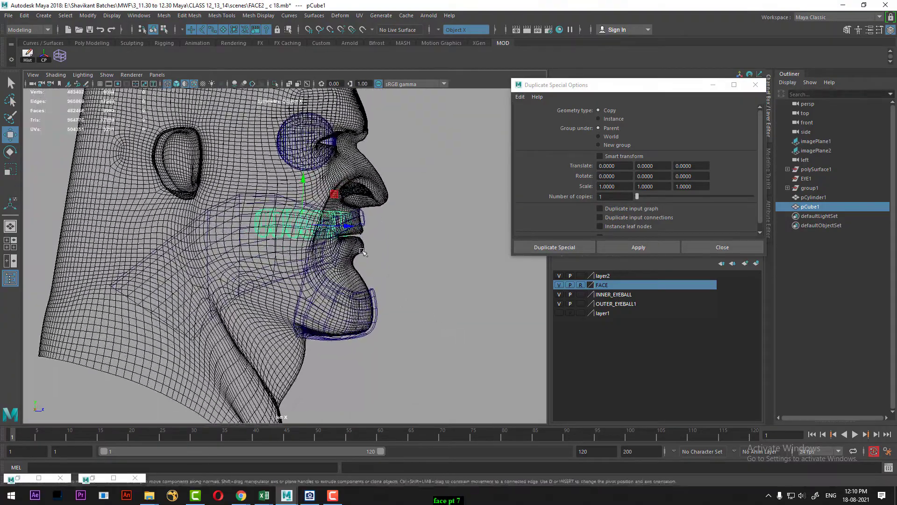
scroll(341, 239, "up", 2)
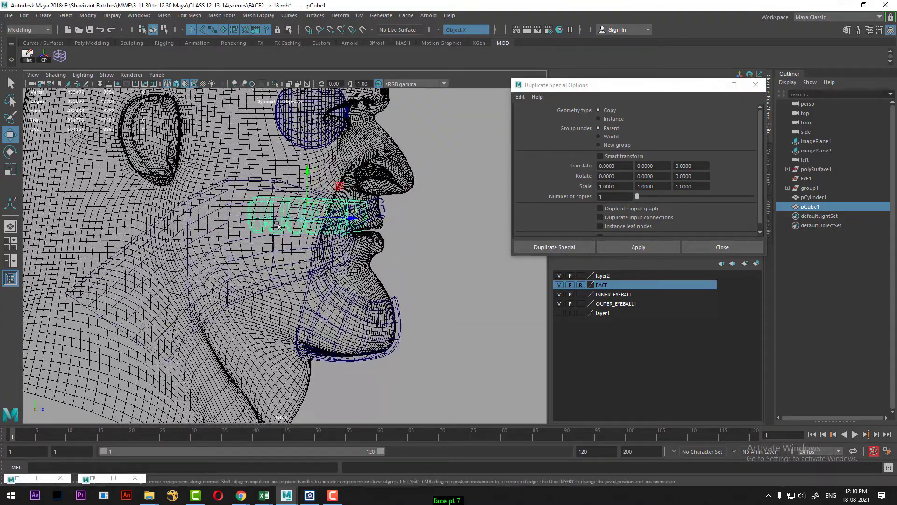
scroll(277, 226, "up", 4)
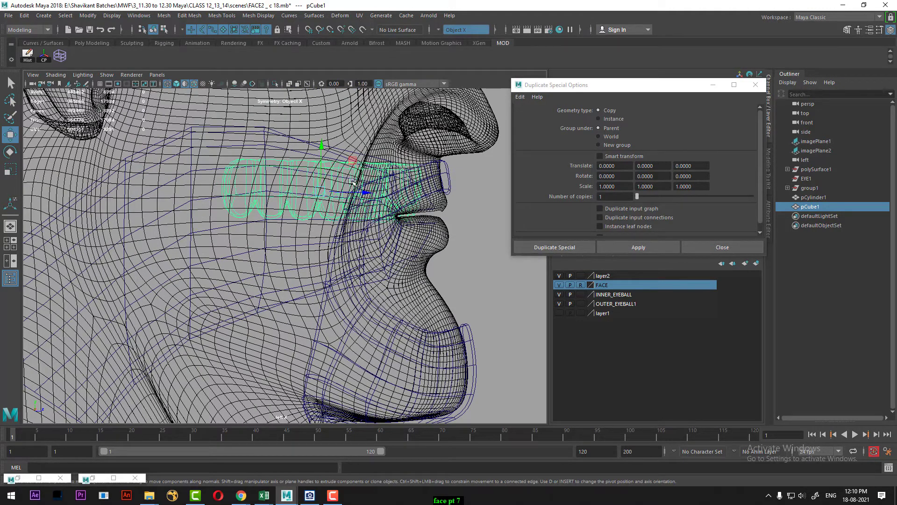
key("d")
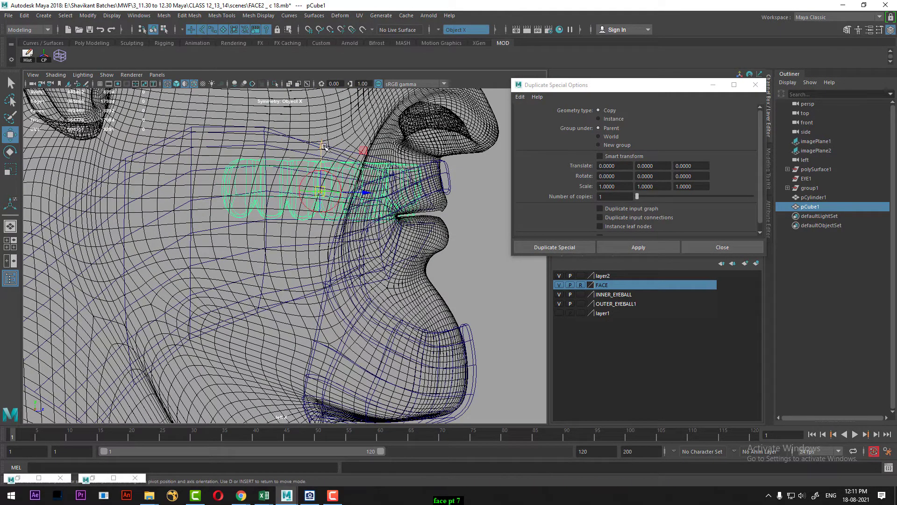
left_click_drag(324, 146, 327, 168)
key("d")
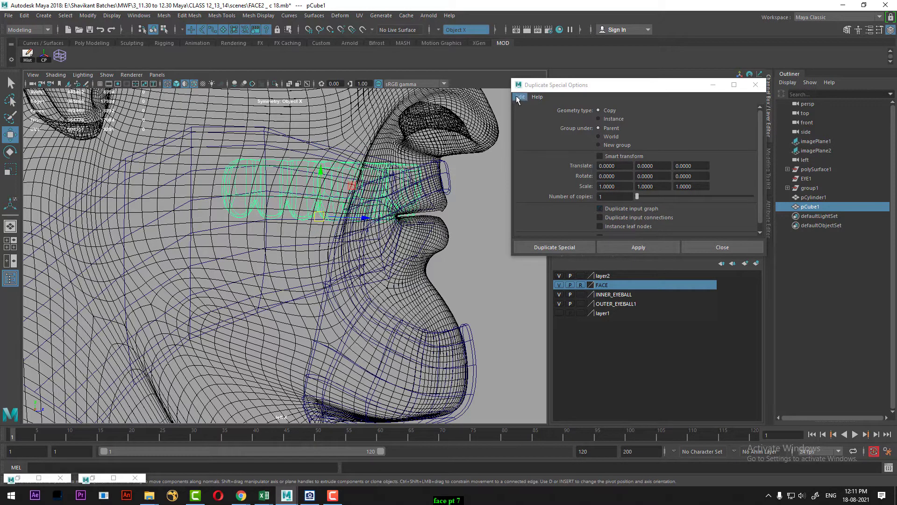
Duplicate the teeth with a Y scale of -1 to create the mirrored lower row, and inspect it inside the mouth.
left_click(639, 186)
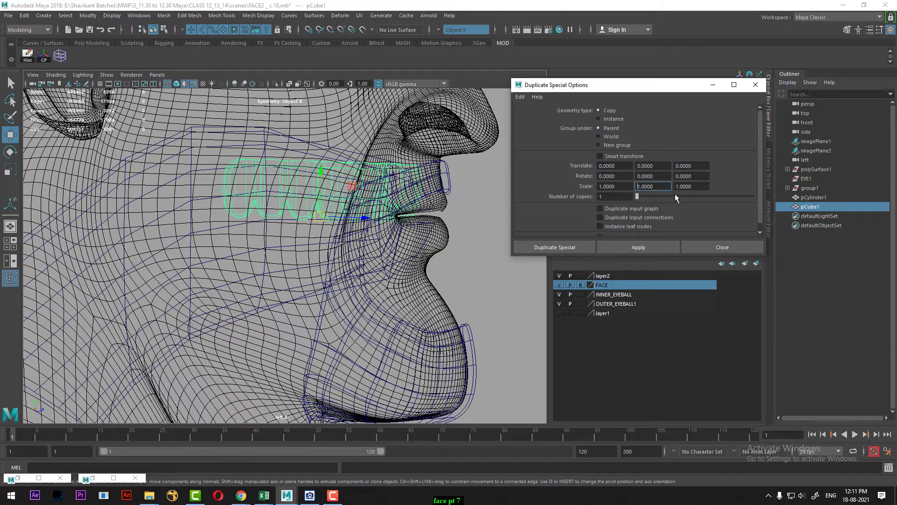
left_click(655, 249)
middle_click_drag(382, 265, 359, 257, "alt")
right_click_drag(359, 258, 388, 266, "alt")
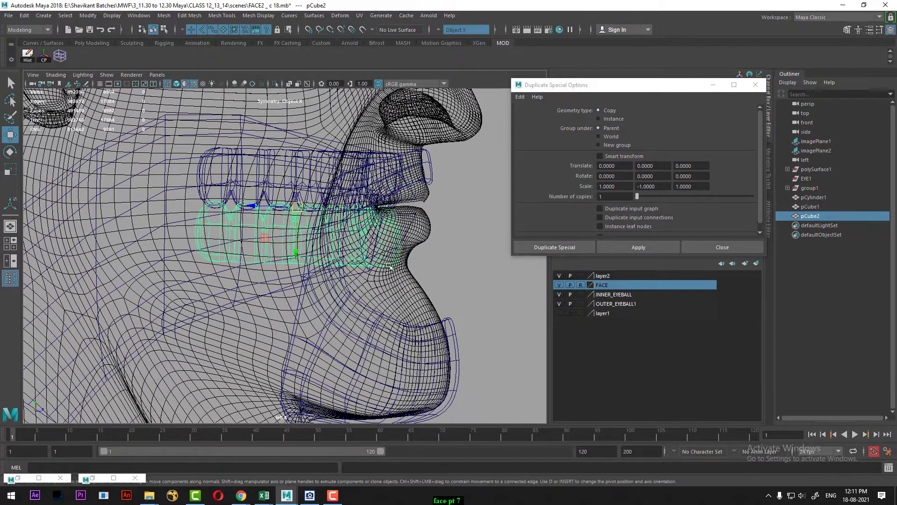
left_click_drag(389, 266, 304, 311, "alt")
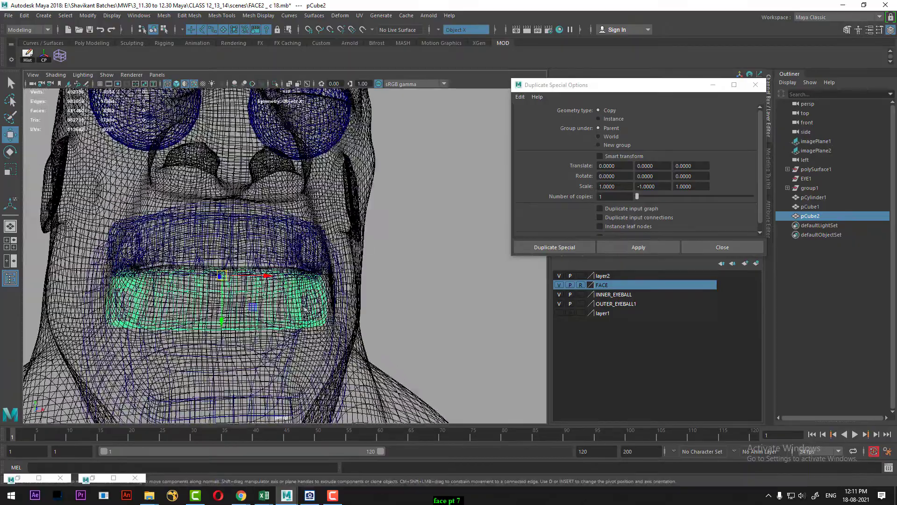
key("5")
mouse_move(230, 319)
left_mouse_down("alt")
mouse_move(227, 309)
mouse_move(227, 326)
left_mouse_up("alt")
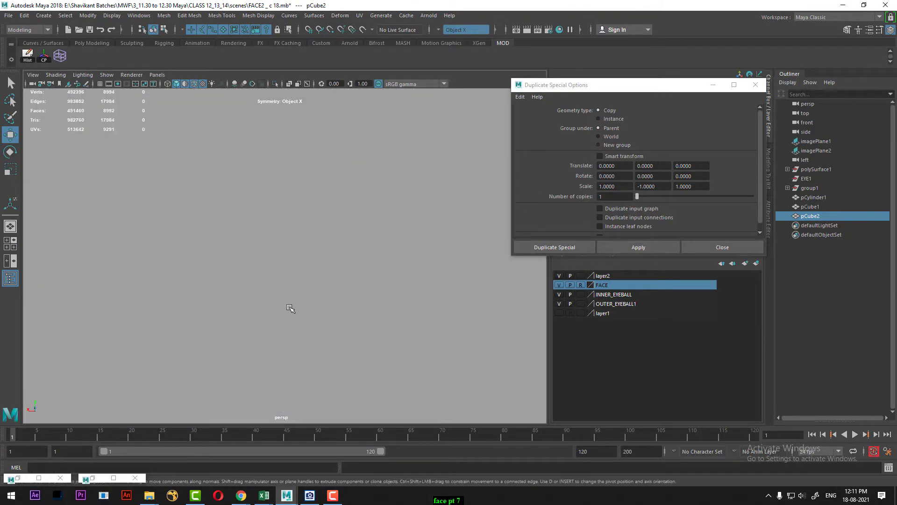
left_click_drag(290, 308, 379, 287, "alt")
key("f")
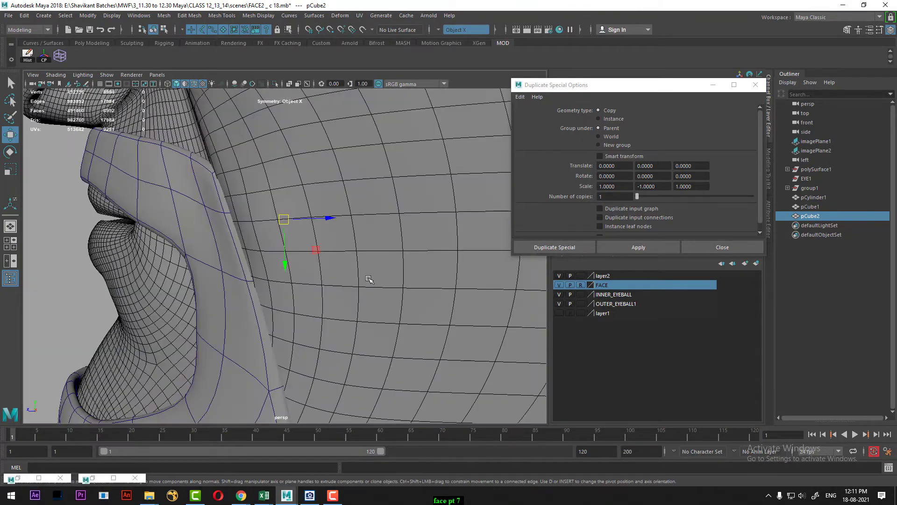
Nudge the lower teeth slightly backward along Z in the wireframe side view, and check both rows in shaded perspective view.
key("space")
left_click(355, 272)
left_click(311, 258)
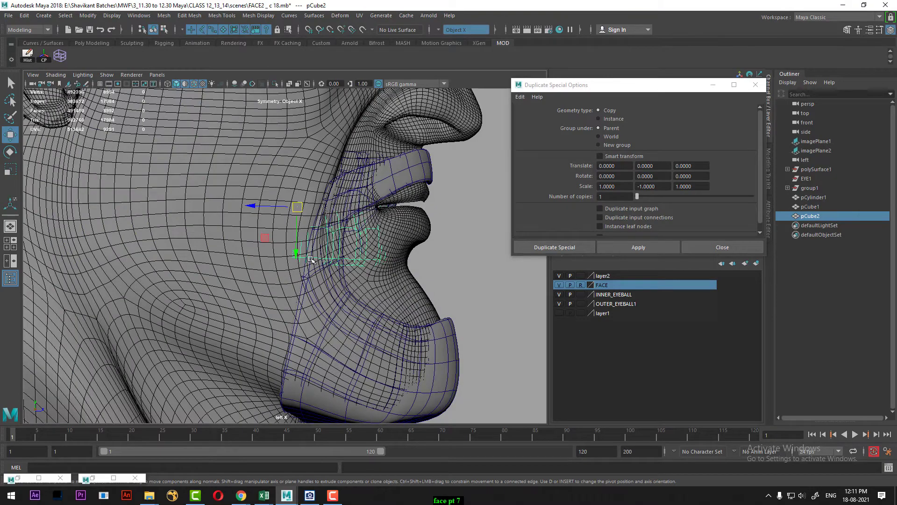
key("4")
scroll(311, 259, "up", 3)
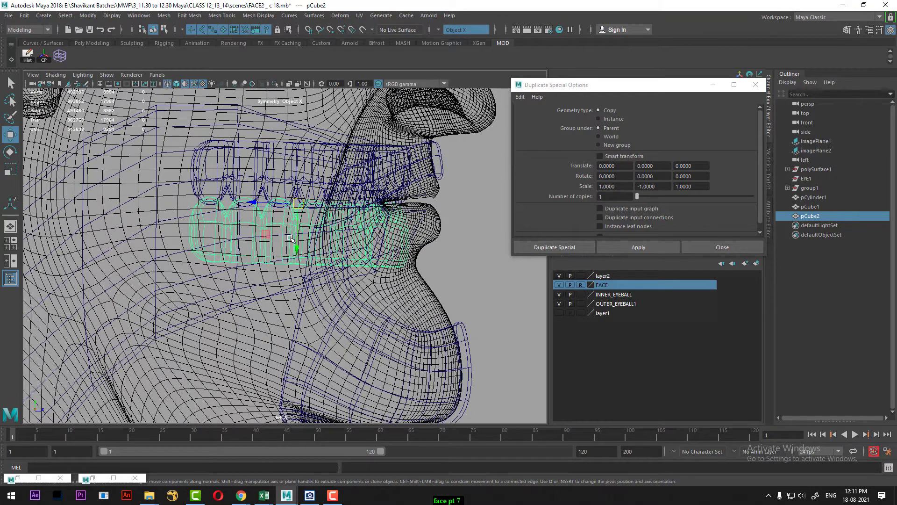
scroll(301, 220, "up", 2)
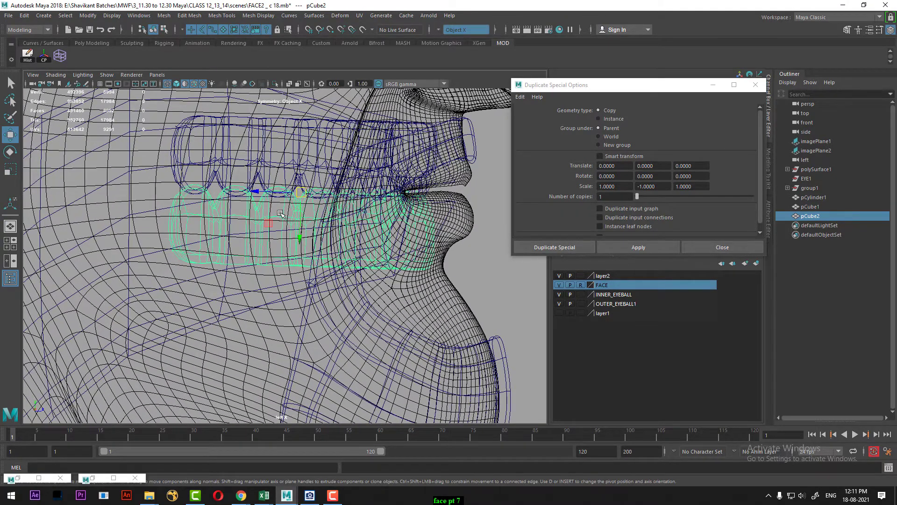
left_click_drag(265, 194, 263, 193)
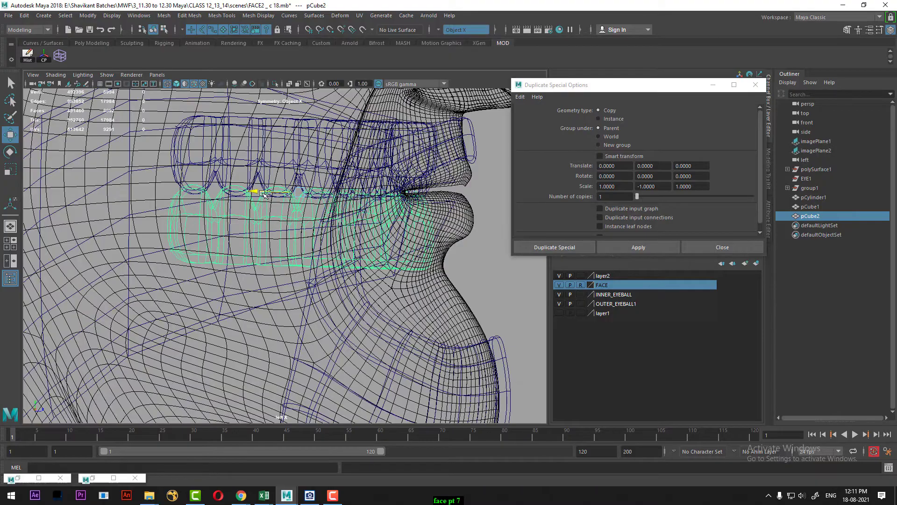
key("space")
left_click_drag(373, 273, 364, 231)
scroll(362, 228, "down", 4)
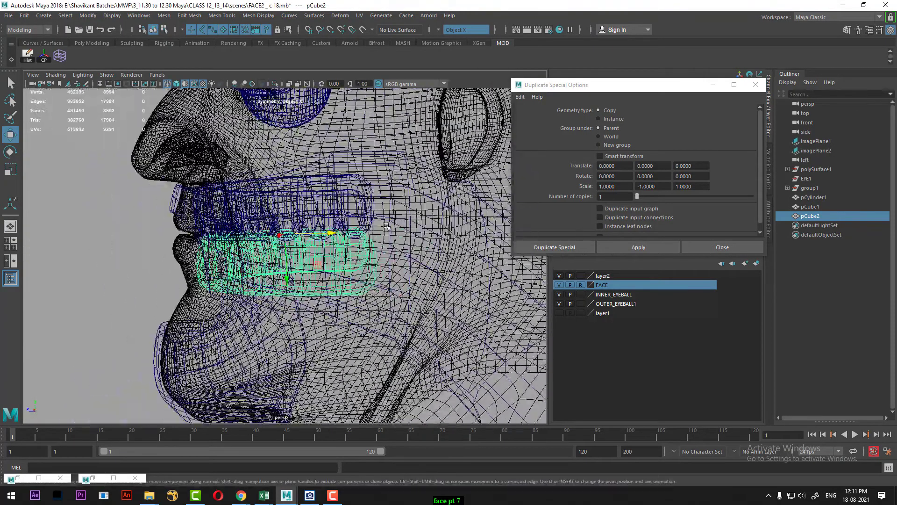
key("5")
mouse_move(262, 210)
left_mouse_down("alt")
mouse_move(277, 211)
mouse_move(322, 266)
mouse_move(299, 258)
mouse_move(320, 275)
left_mouse_up("alt")
scroll(321, 275, "down", 3)
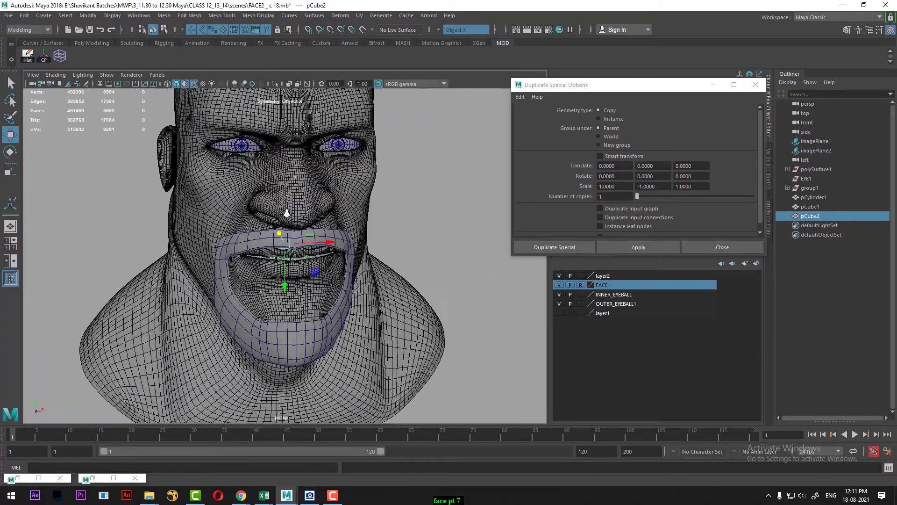
Deselect the lower teeth, display the head in wireframe and create a polygon cube.
left_click_drag(293, 210, 407, 297, "alt")
left_click(443, 232)
scroll(366, 314, "down", 5)
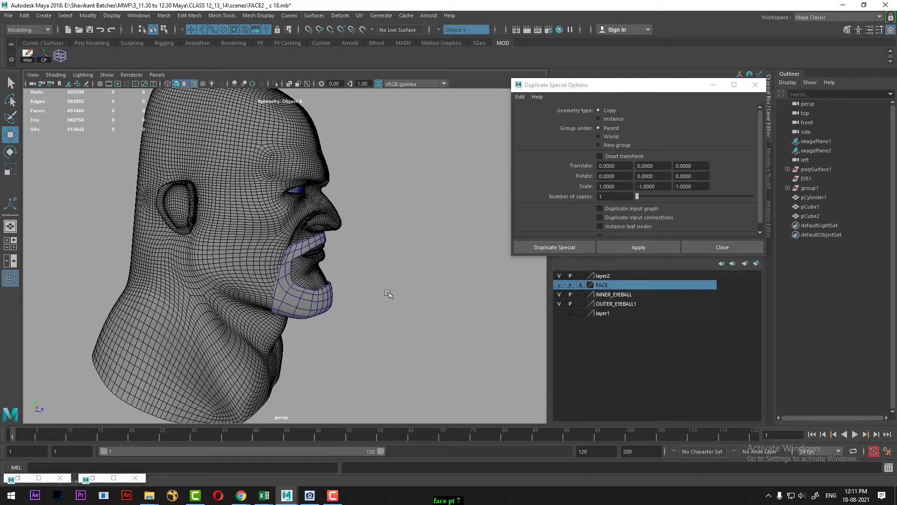
key("4")
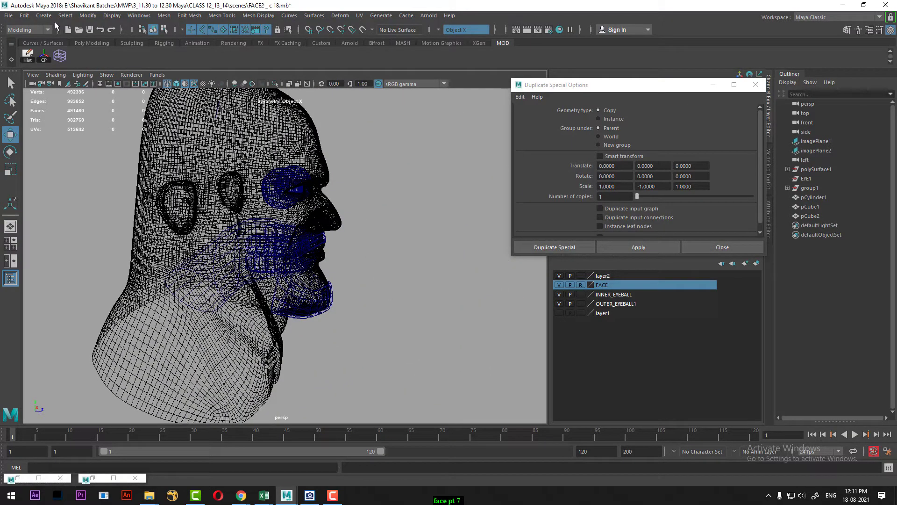
left_click(44, 16)
mouse_move(73, 54)
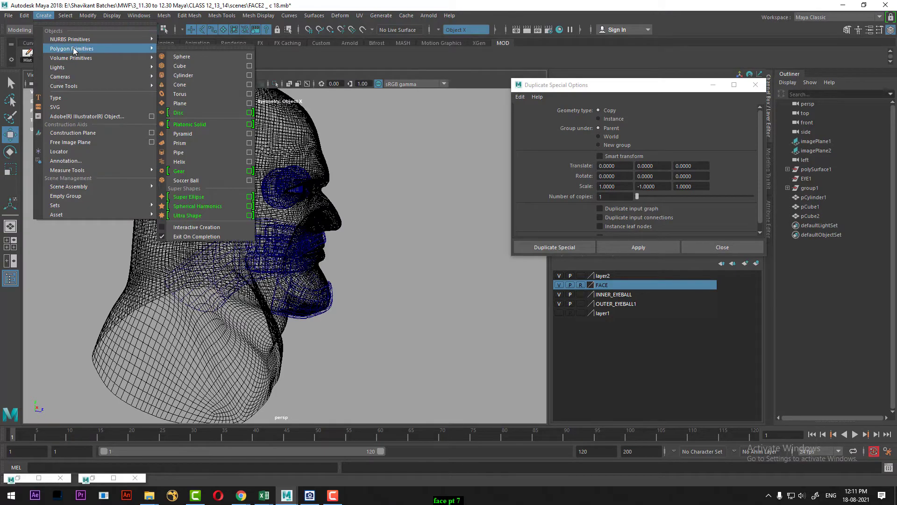
left_click(180, 70)
Flatten the new cube vertically and hide all other objects.
right_click_drag(383, 302, 347, 275, "alt")
left_click_drag(346, 274, 292, 354, "alt")
key("r")
key("alt+h")
Split the flat cube in half both crosswise and lengthwise with two edge loops through its middle.
right_click_drag(323, 322, 323, 296)
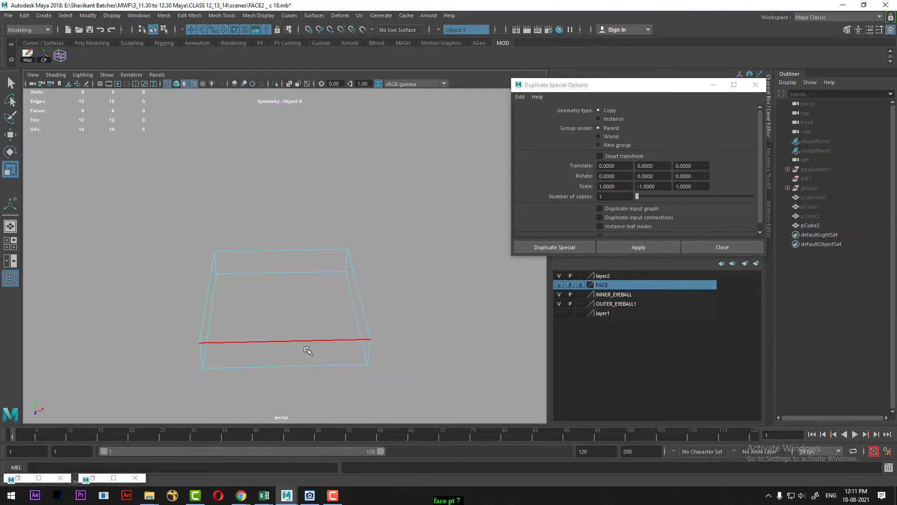
left_click(304, 342)
right_click_drag(332, 246, 187, 291, "ctrl")
left_click_drag(342, 312, 227, 337, "alt")
left_click(375, 340)
right_click_drag(421, 243, 497, 383, "ctrl")
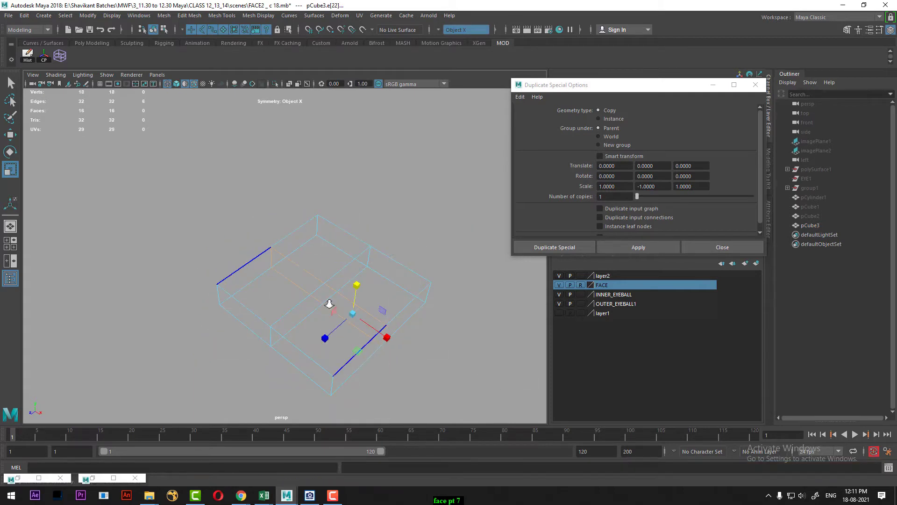
Switch to vertex editing of the flat block in the top view and bring the hidden head objects back.
left_click_drag(328, 302, 306, 325, "alt")
key("space")
left_click_drag(345, 230, 280, 230)
scroll(321, 289, "down", 10)
scroll(321, 291, "up", 2)
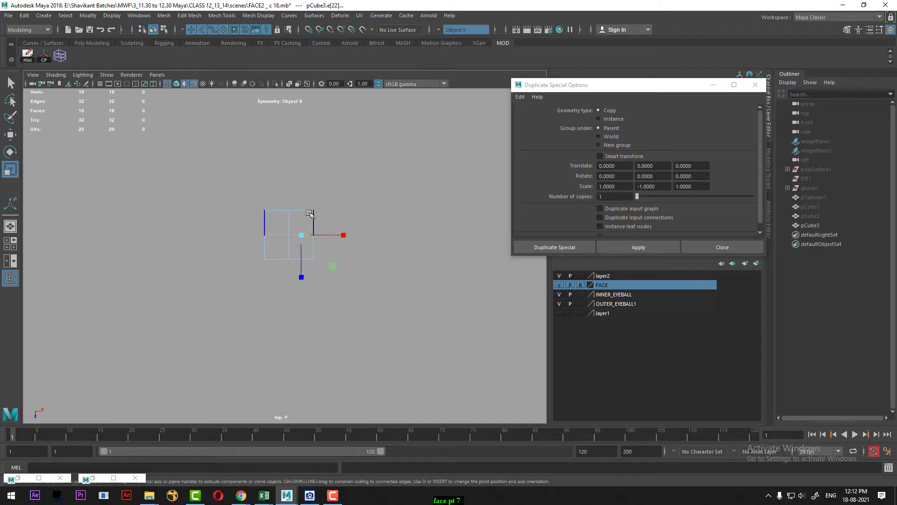
right_click_drag(309, 213, 263, 214)
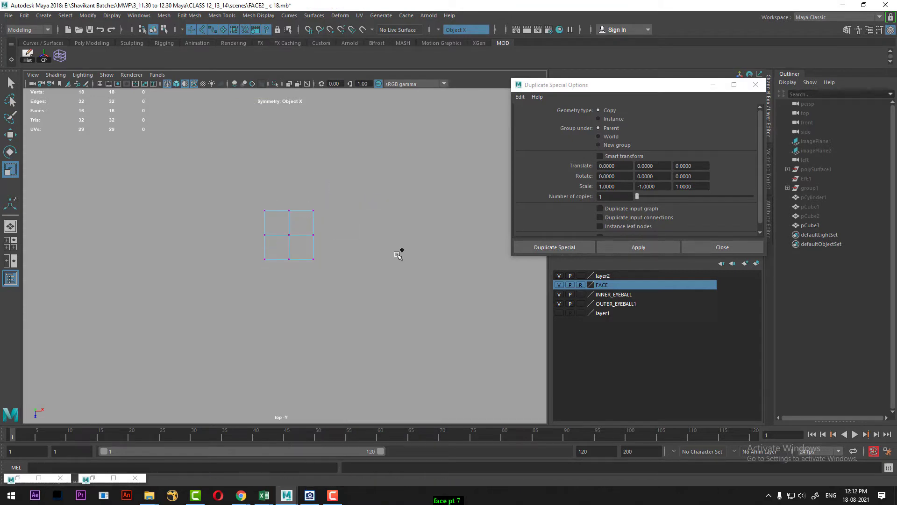
key("ctrl+shift+h")
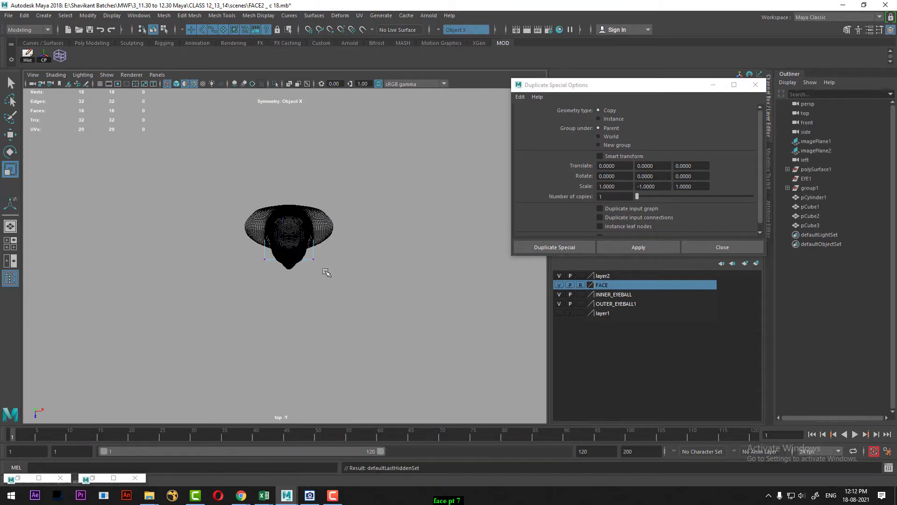
Move the front centre vertices of the block slightly forward along Z.
left_click_drag(278, 259, 278, 260)
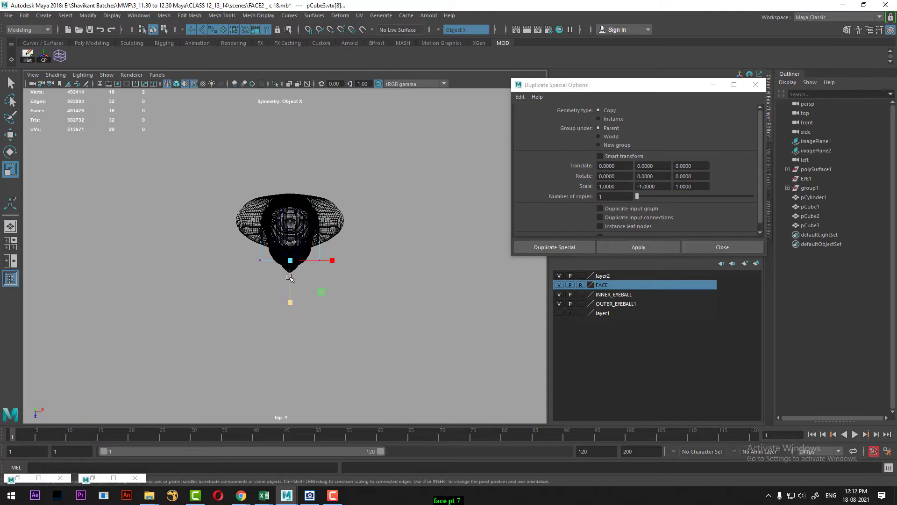
right_click_drag(306, 306, 374, 322, "alt")
key("space")
left_click_drag(385, 317, 380, 245)
left_click_drag(387, 251, 324, 390, "alt")
key("w")
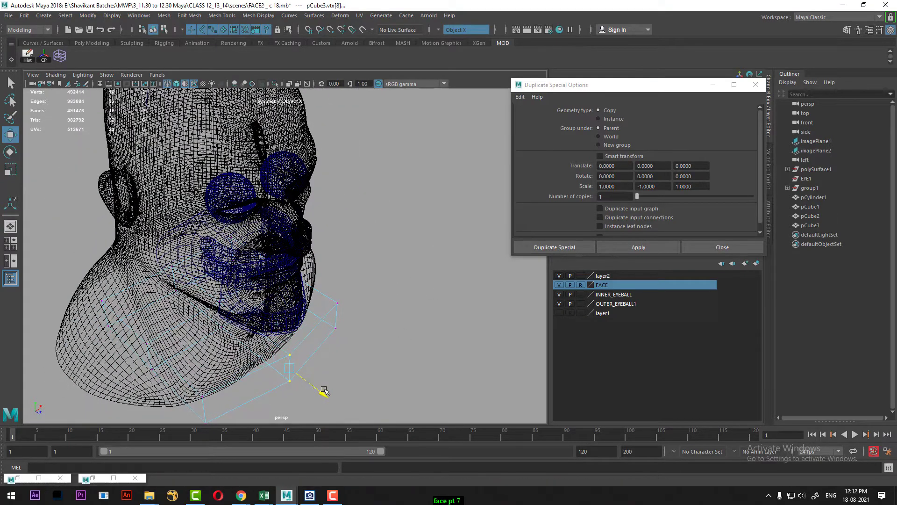
Return to object selection, select the flat block and isolate it from the head.
right_click_drag(249, 376, 302, 213)
left_click(358, 318)
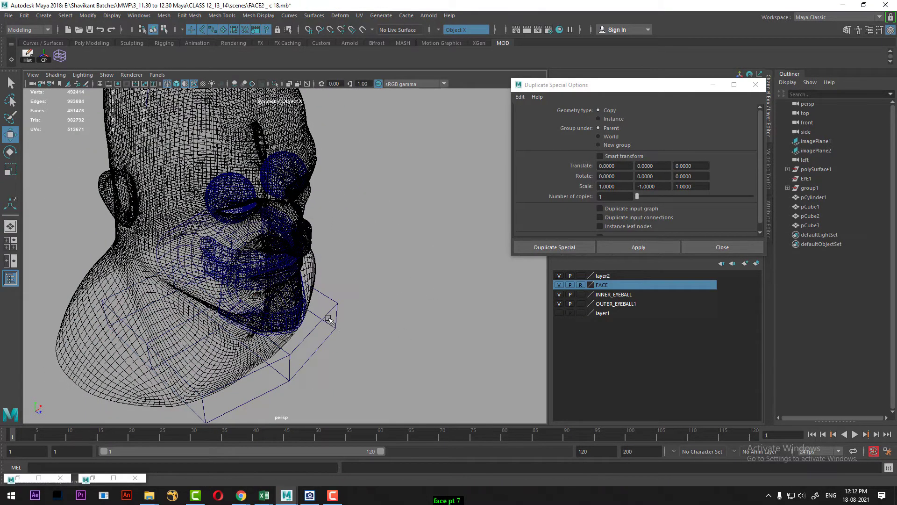
left_click(327, 314)
key("ctrl+1")
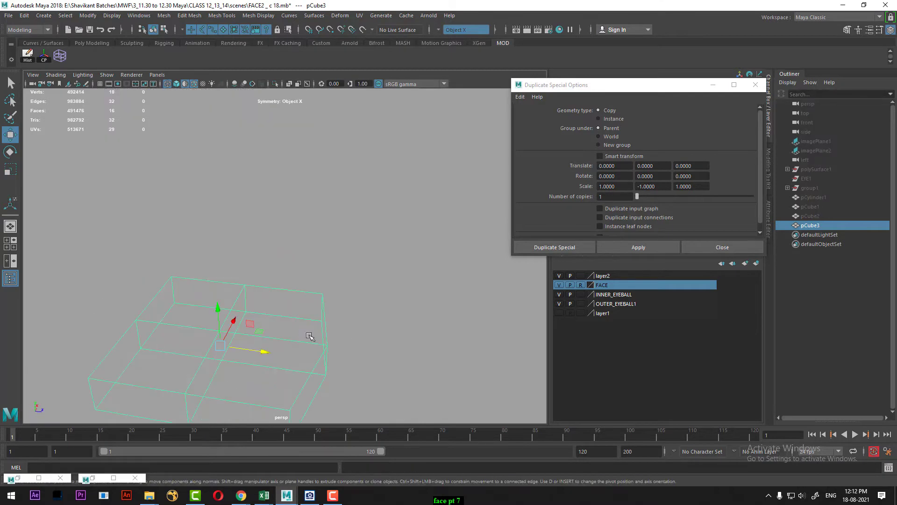
Raise the middle row of vertices to arch the block in the left view, and tilt the back vertices.
scroll(313, 334, "up", 3)
key("space")
left_click_drag(354, 267, 320, 262)
scroll(369, 280, "down", 5)
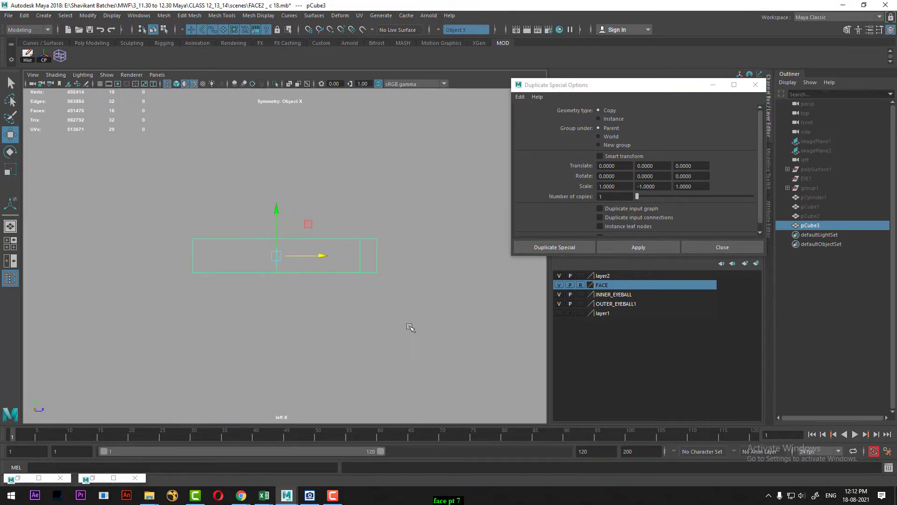
right_click_drag(352, 225, 271, 209)
left_click_drag(253, 215, 277, 234)
left_click_drag(210, 235, 190, 278)
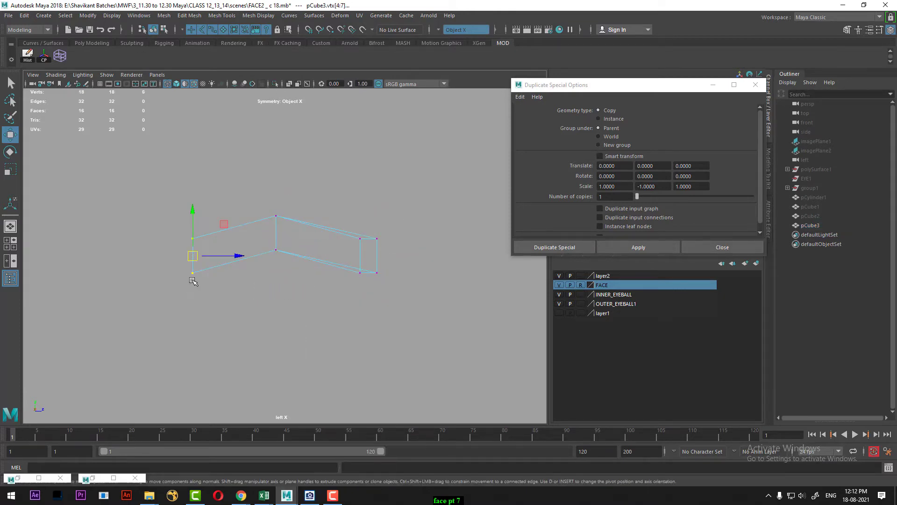
key("e")
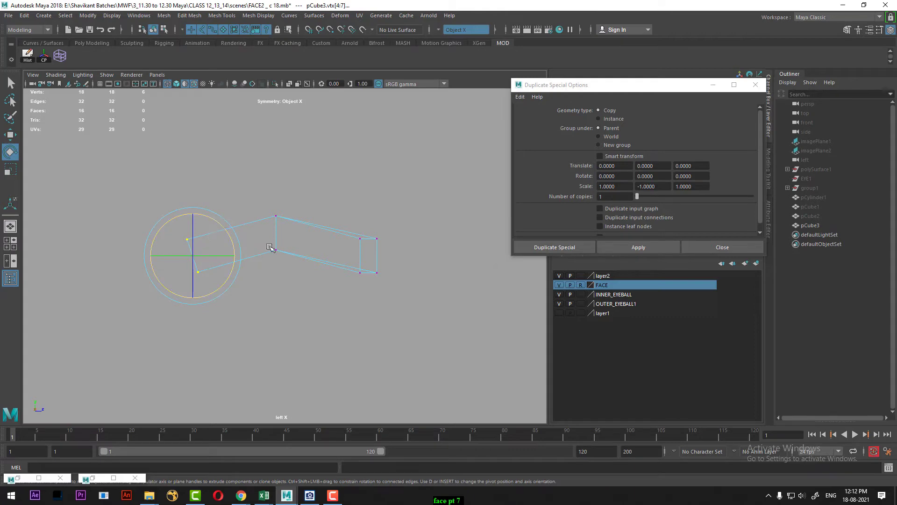
Narrow the front end of the block by scaling its front vertices inward in the top view.
left_click_drag(270, 248, 366, 236, "alt")
key("space")
left_click_drag(309, 243, 306, 271)
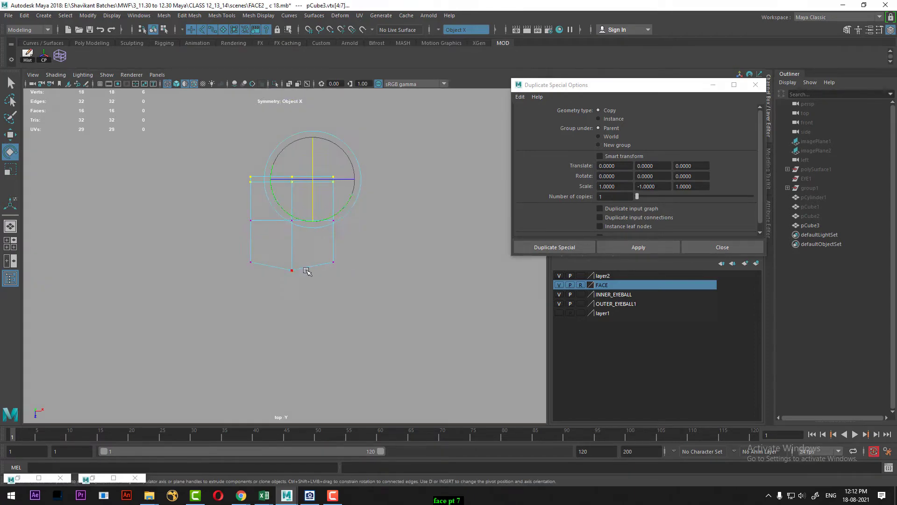
left_click_drag(367, 245, 210, 312)
key("r")
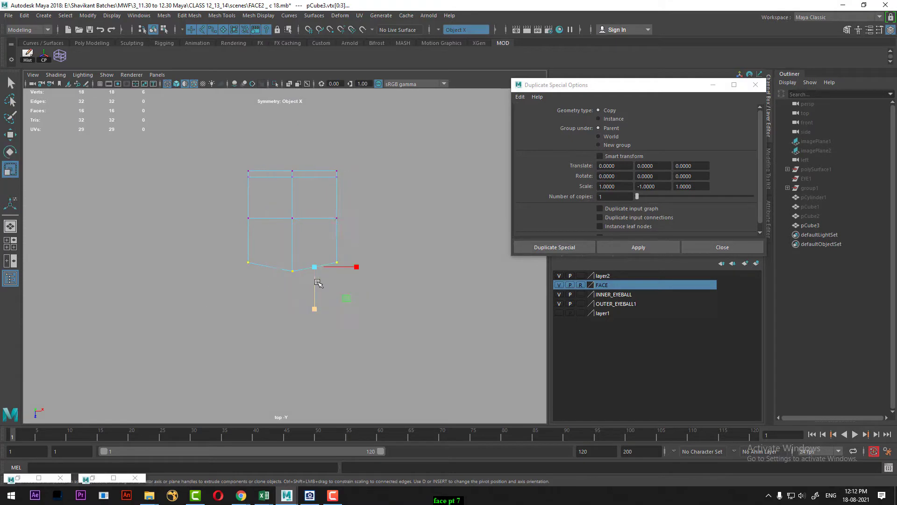
left_click_drag(310, 271, 310, 268)
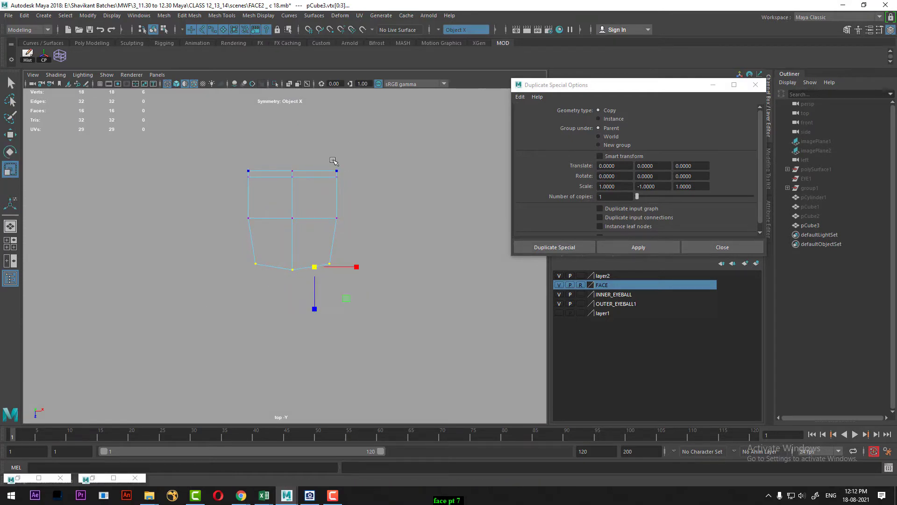
Widen the back row of vertices slightly and pull it backward along Z to lengthen the block.
left_click_drag(348, 154, 320, 171)
key("w")
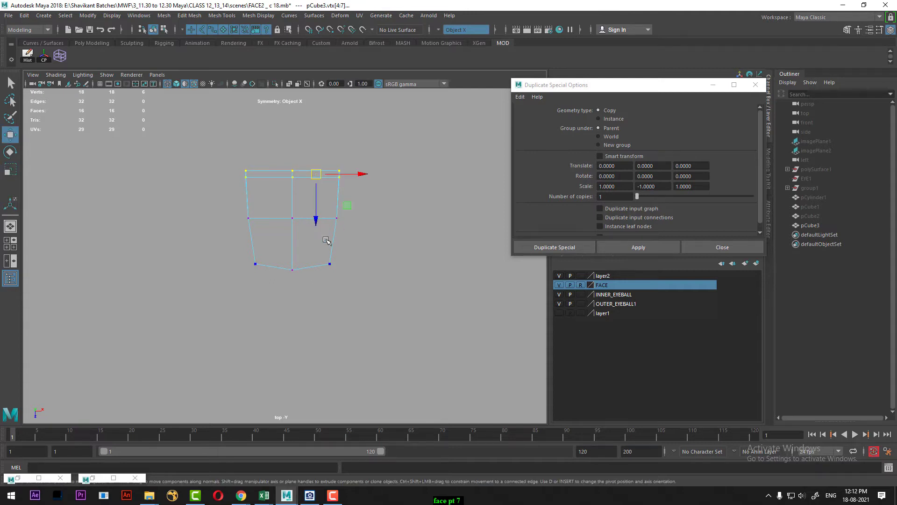
double_click(312, 217)
left_click_drag(375, 151, 231, 194)
left_click_drag(320, 219, 317, 206)
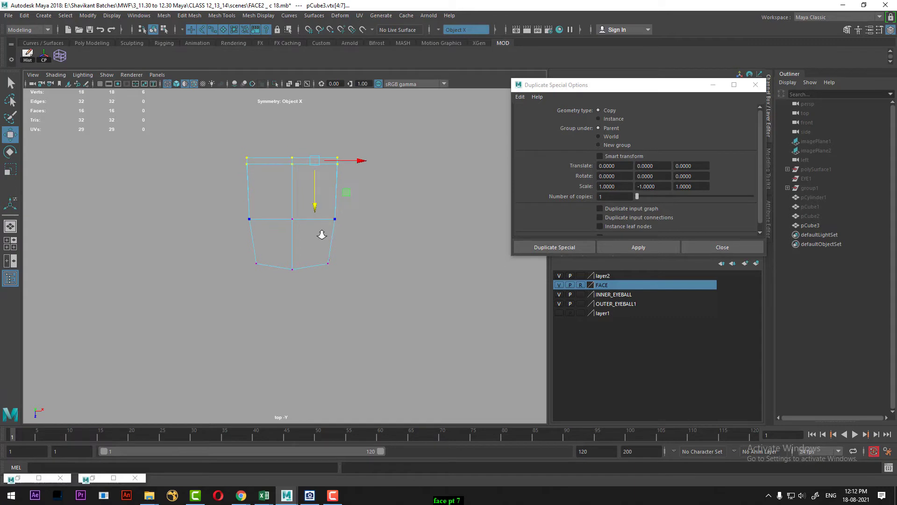
Bevel the crosswise middle edge loop with 3 segments and a fraction of 0.84.
key("space")
left_click_drag(331, 272, 331, 255)
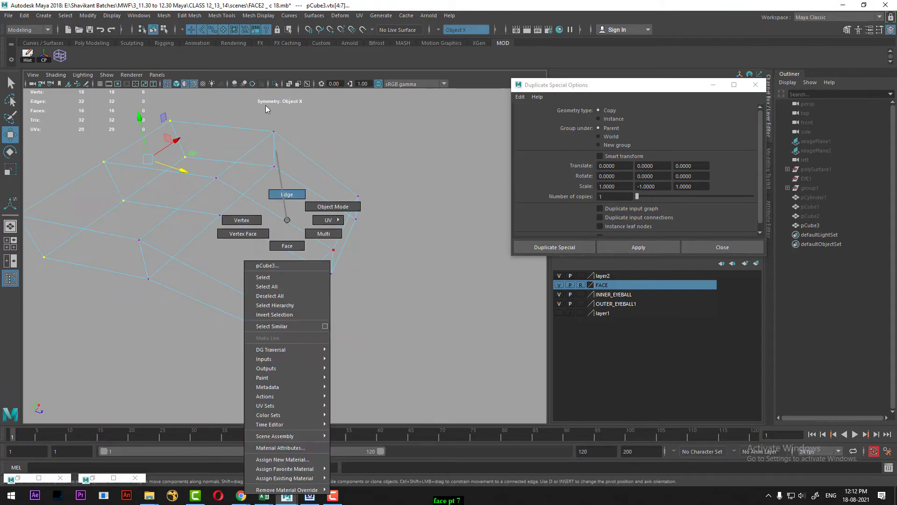
right_click_drag(280, 215, 280, 195)
left_click(197, 193)
right_click_drag(199, 193, 241, 206, "shift")
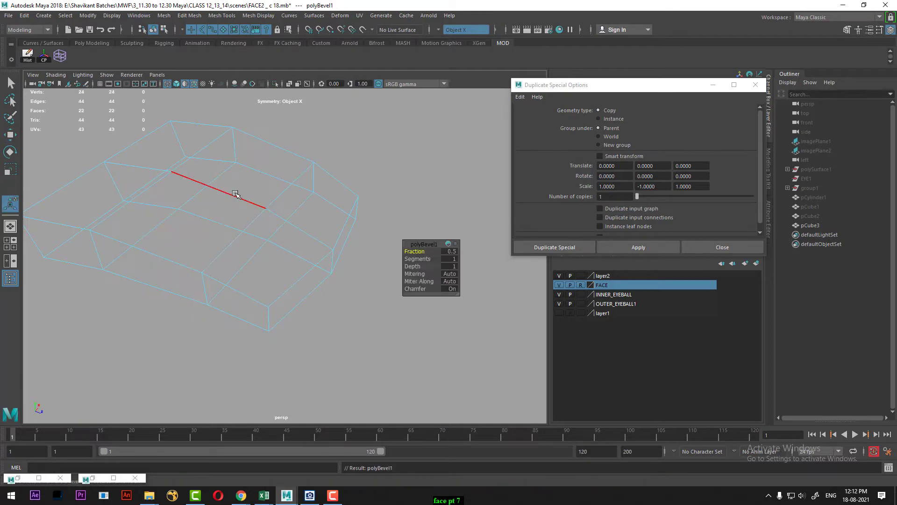
left_click_drag(417, 258, 423, 259)
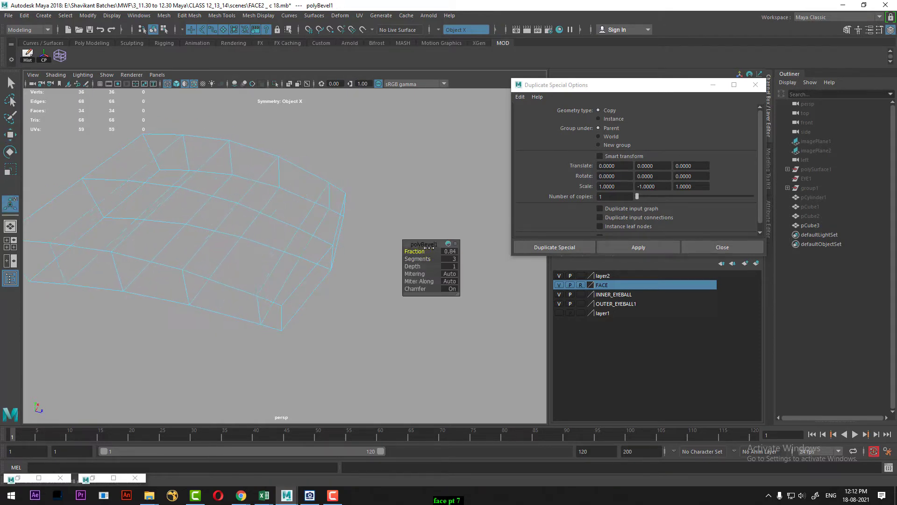
Bevel the lengthwise centre edge loop with 2 segments.
left_click_drag(345, 271, 310, 279, "alt")
left_click(322, 244)
right_click_drag(284, 219, 324, 220, "shift")
left_click_drag(323, 220, 300, 237, "alt")
left_click_drag(419, 259, 425, 259)
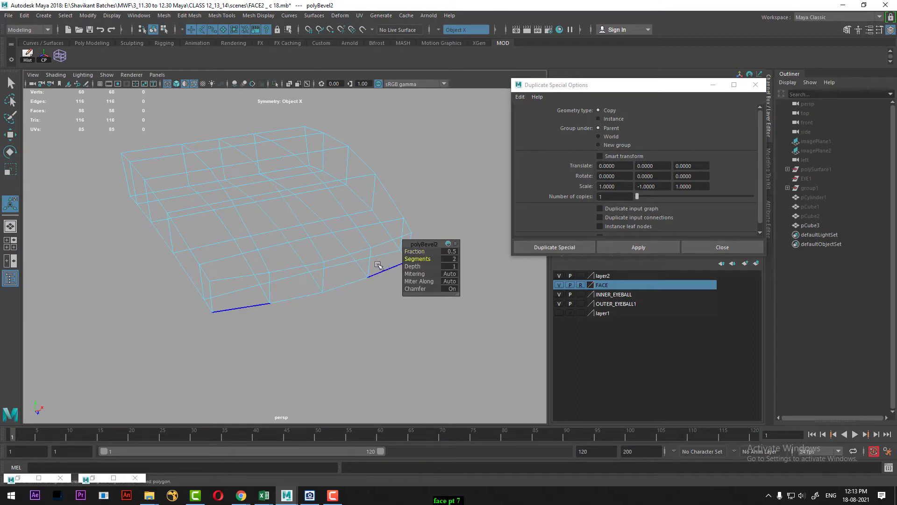
Turn on smooth preview for the mesh, return to object selection and show it shaded.
key("3")
right_click_drag(283, 240, 315, 210)
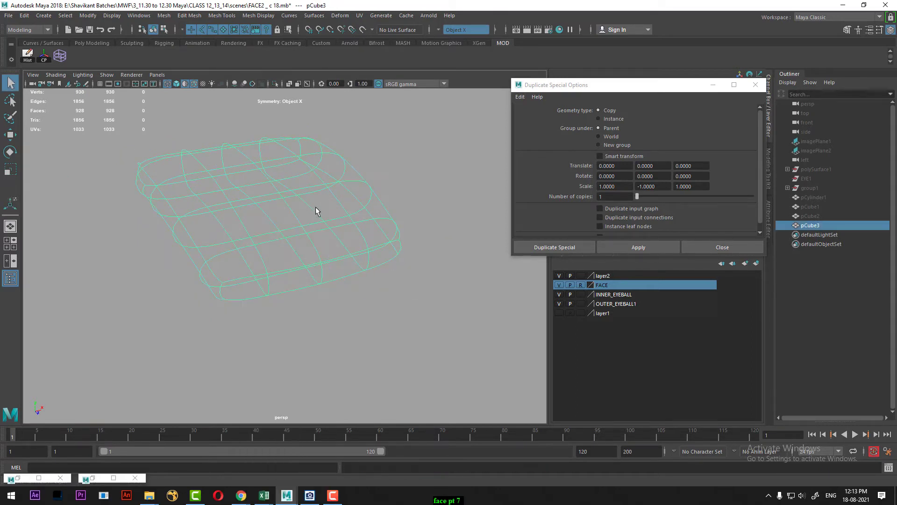
key("5")
left_click_drag(312, 264, 311, 322, "alt")
Round the tip in the top view by moving the front centre vertices forward and adjusting the front corner vertices.
key("space")
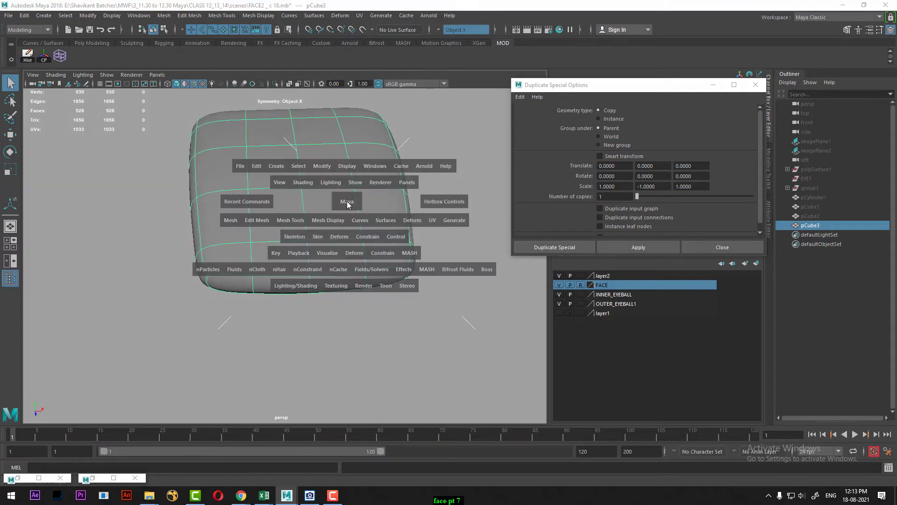
left_click_drag(346, 201, 304, 218)
scroll(305, 259, "up", 5)
middle_click_drag(320, 215, 323, 156, "alt")
scroll(332, 180, "up", 1)
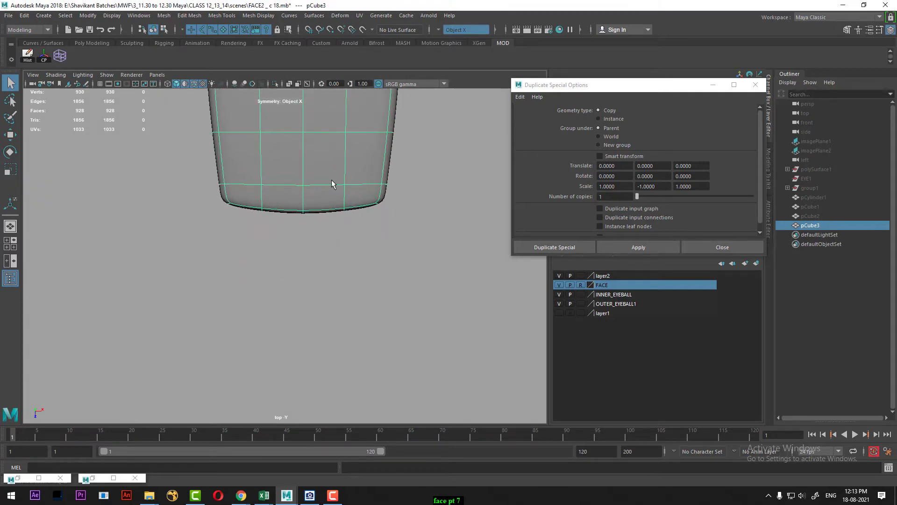
right_click_drag(332, 180, 279, 167)
left_click_drag(246, 165, 353, 244)
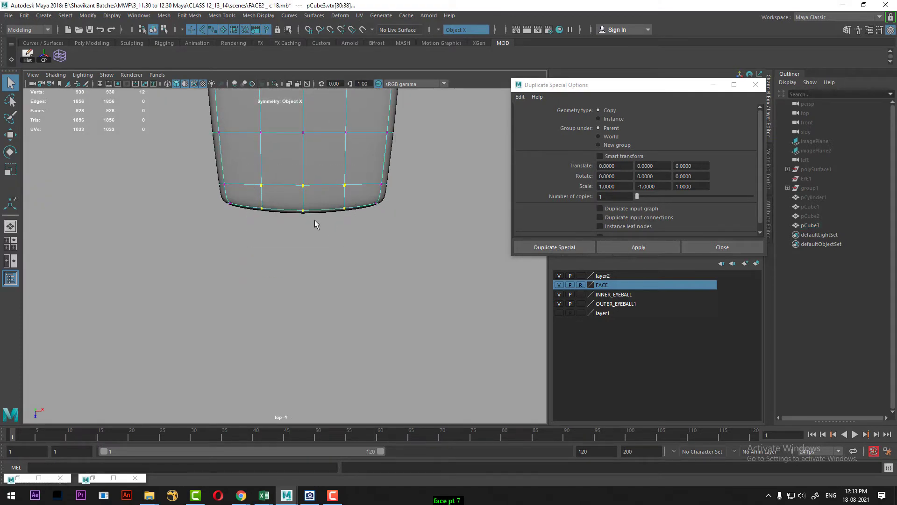
key("w")
left_click_drag(286, 245, 287, 266)
left_click_drag(217, 174, 220, 237)
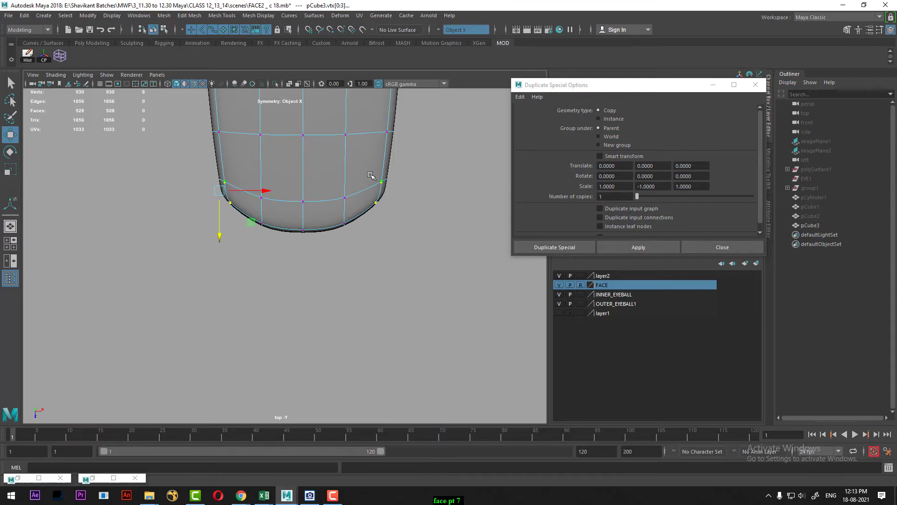
Adjust the side vertices just behind the rounded tip along Z in the perspective view.
key("space")
left_click_drag(420, 215, 422, 198)
left_click_drag(432, 206, 498, 202, "alt")
left_click_drag(358, 289, 370, 308, "alt")
left_click_drag(284, 299, 273, 266)
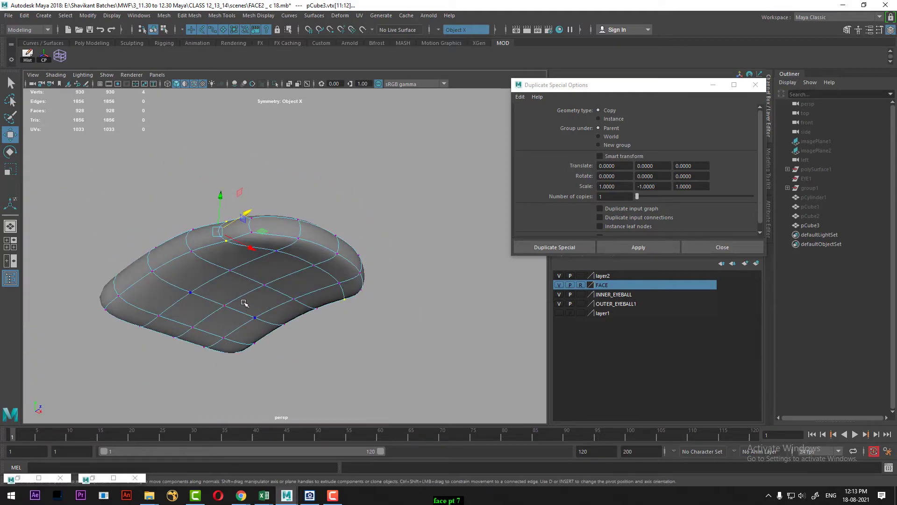
left_click_drag(243, 302, 315, 291, "alt")
Bend the back end of the mesh downward and backward in the left view, and reposition the neighbouring vertex row.
key("space")
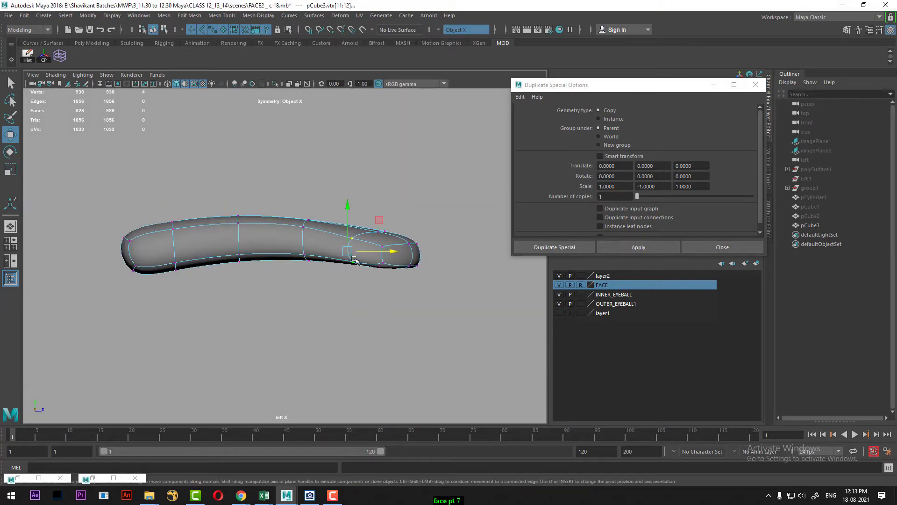
right_click_drag(345, 194, 369, 193)
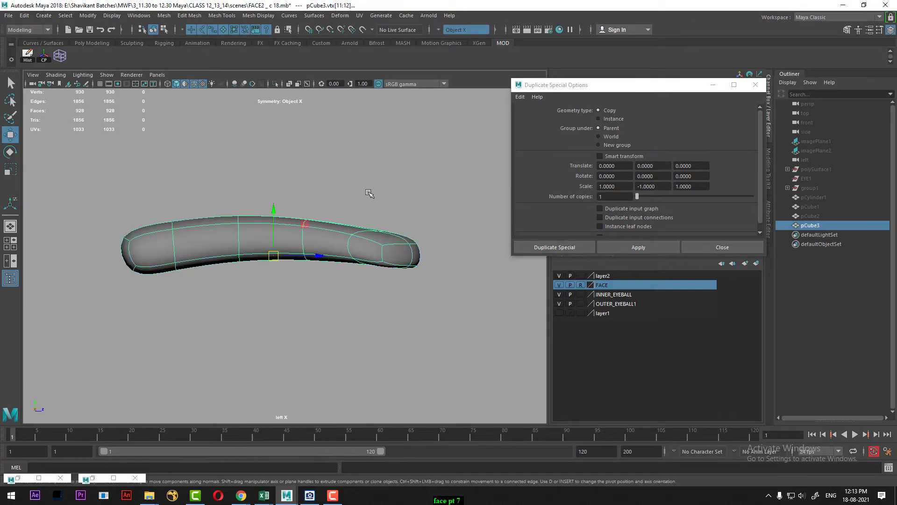
right_click_drag(251, 175, 180, 180)
left_click_drag(84, 191, 52, 307)
left_click_drag(201, 206, 140, 307)
left_click_drag(169, 248, 160, 235)
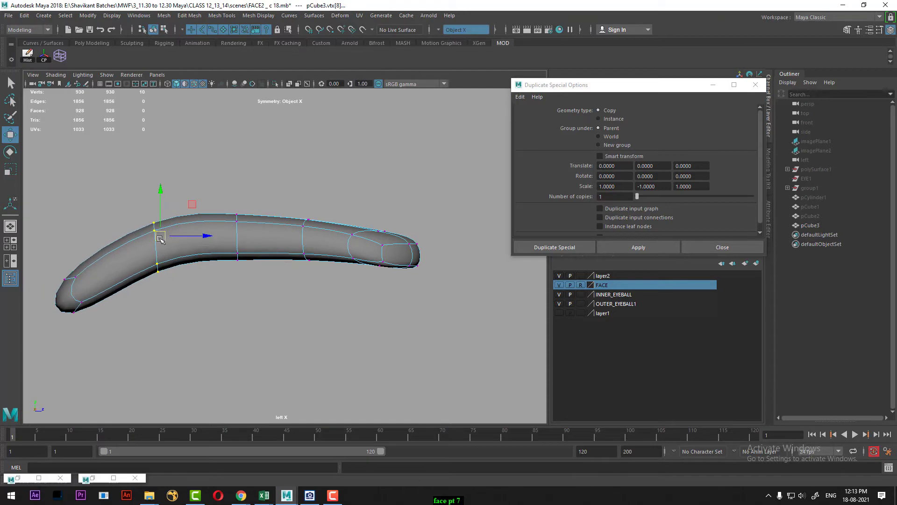
Rotate the selected vertex row near the back so that it follows the downward bend.
key("e")
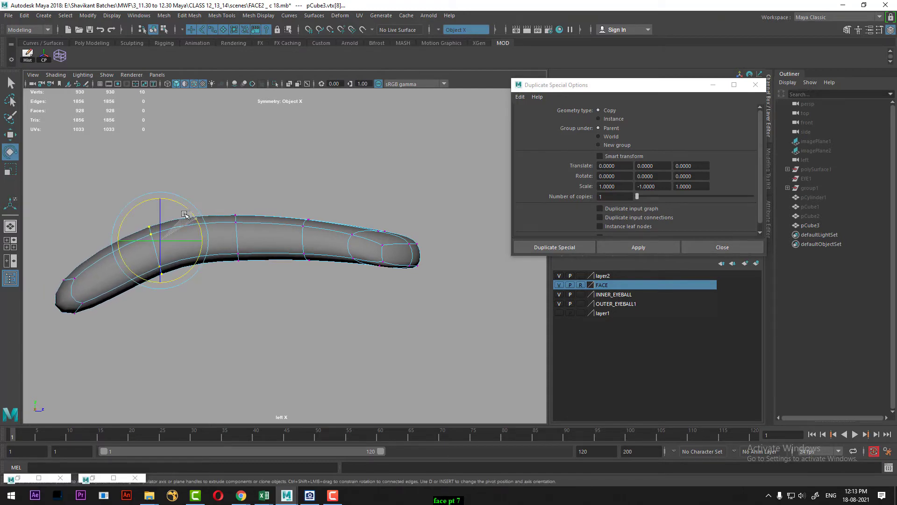
left_click_drag(196, 220, 187, 226)
key("w")
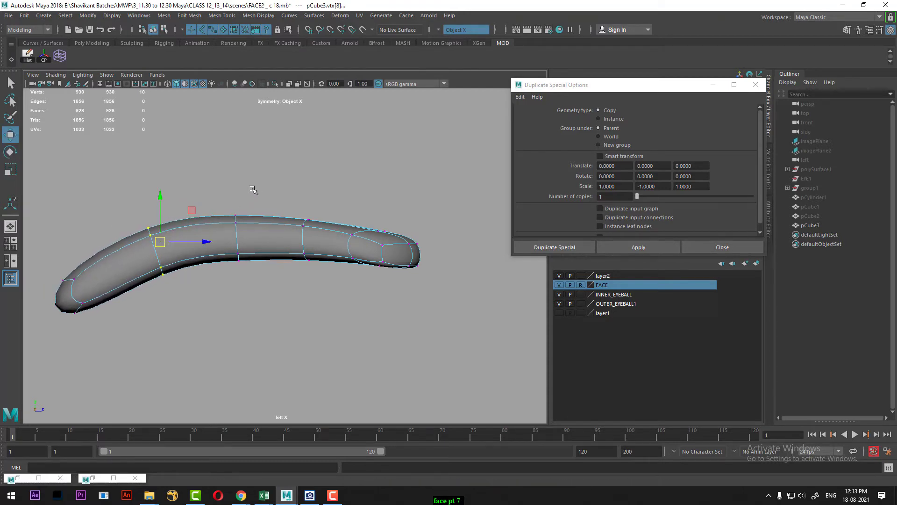
Raise the middle vertex row of the tongue slightly in the left view and return the mesh to object mode in perspective.
left_click_drag(272, 185, 226, 286)
left_click_drag(236, 235, 230, 229)
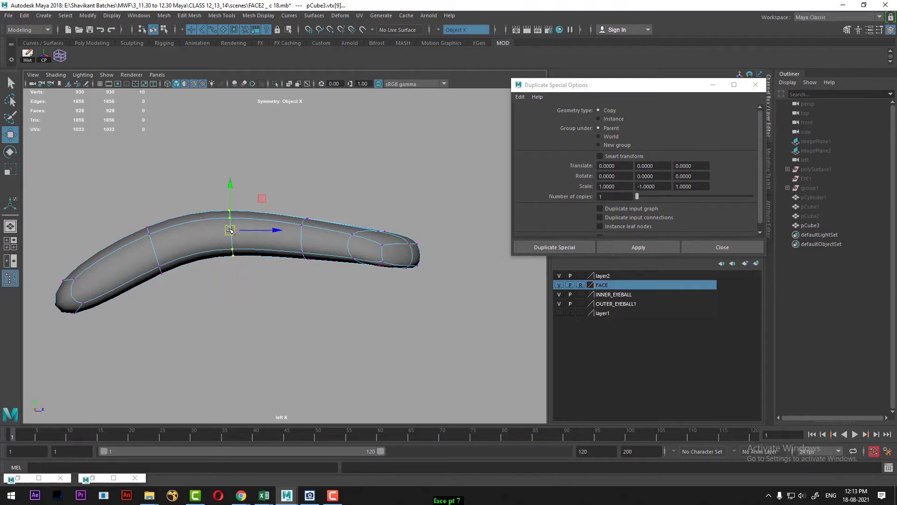
key("space")
left_click_drag(363, 253, 370, 151)
left_click_drag(327, 204, 218, 295, "alt")
middle_click_drag(218, 294, 260, 271, "alt")
right_click_drag(260, 271, 280, 261, "alt")
right_click_drag(306, 226, 412, 146)
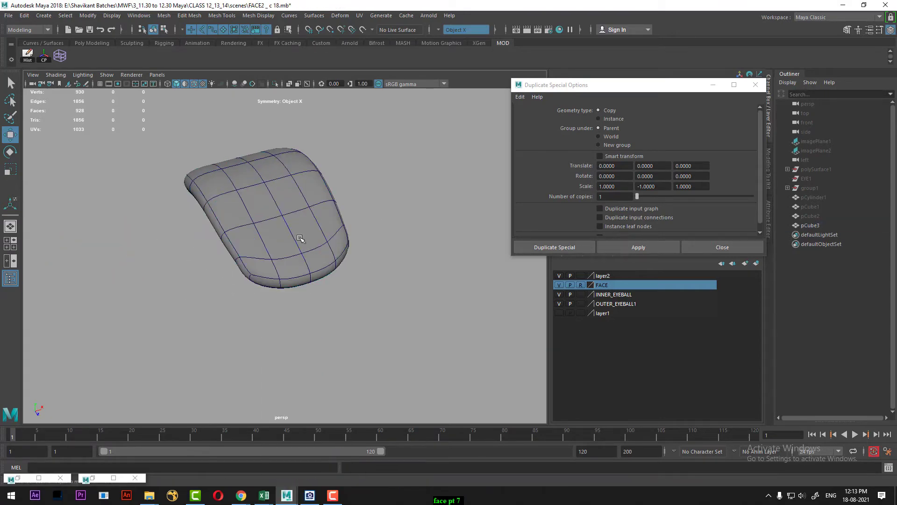
Apply a lattice deformer to the tongue and pull its front lattice points forward to lengthen the tip.
left_click(61, 59)
left_click_drag(276, 229, 286, 247, "alt")
right_click_drag(400, 158, 378, 122)
left_click_drag(324, 276, 324, 313)
Delete the history of the tongue and its lattice together to bake the deformation into the mesh.
right_click_drag(269, 241, 304, 213)
left_click_drag(418, 149, 140, 327)
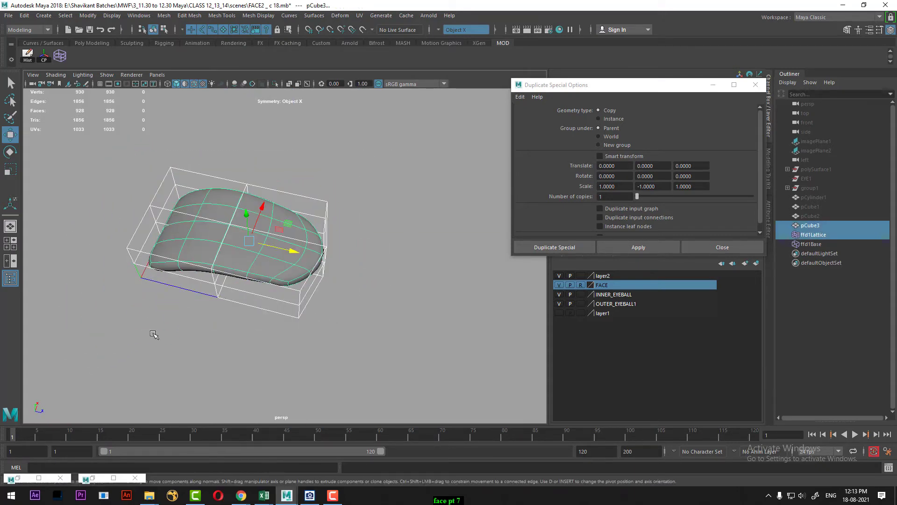
left_click(29, 58)
left_click(356, 196)
left_click(269, 252)
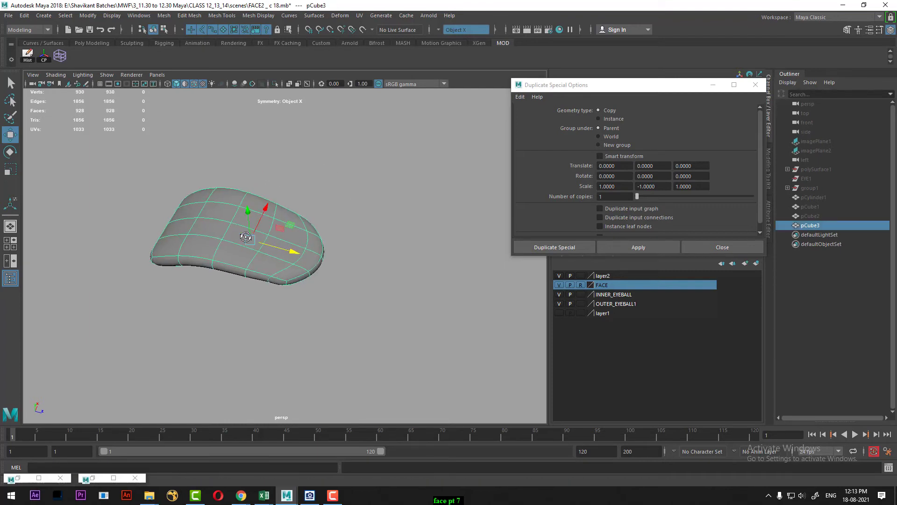
left_click_drag(269, 252, 234, 224, "alt")
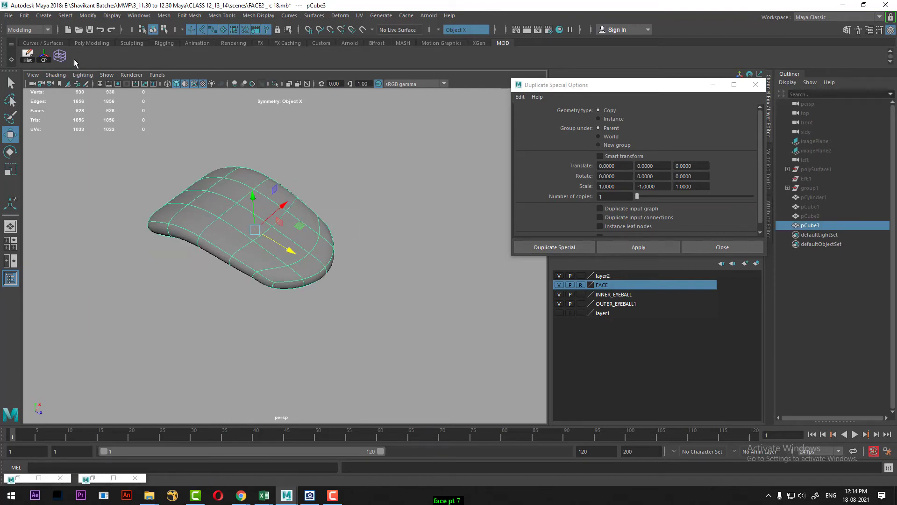
Create a new custom shelf named "modeling".
left_click(12, 60)
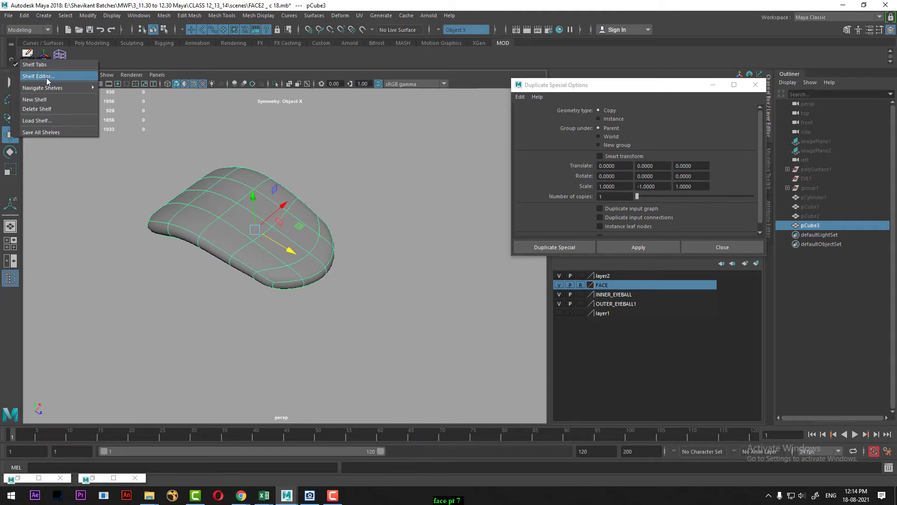
left_click(44, 97)
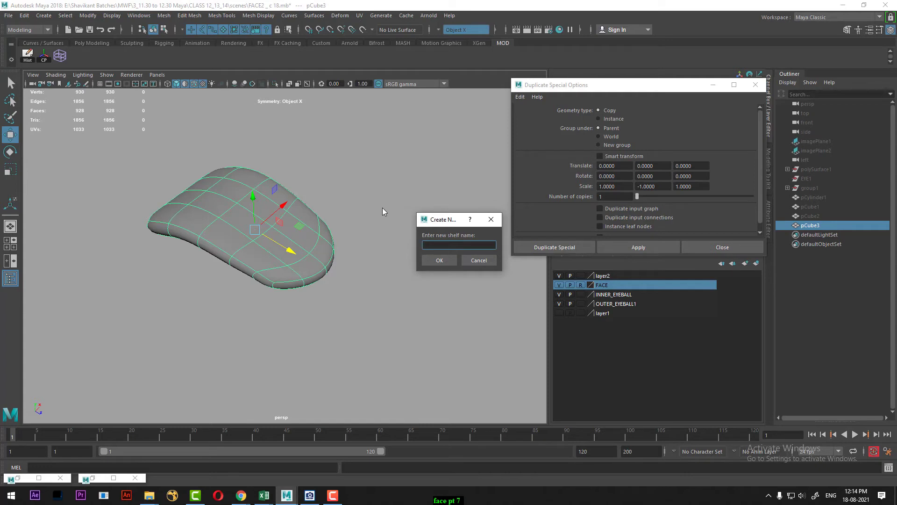
type("modeling")
left_click(428, 260)
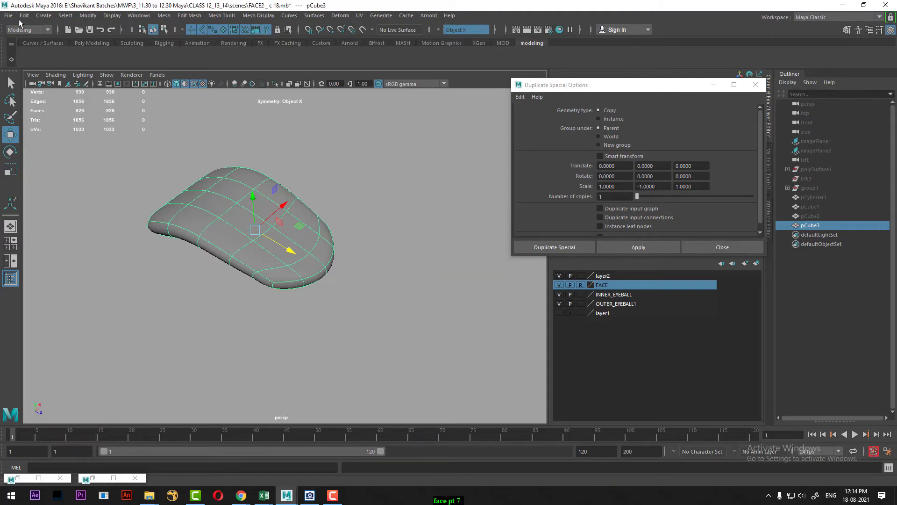
Add the Lattice command to the modeling shelf and test it by applying a lattice to the tongue.
left_click(312, 17)
mouse_move(337, 17)
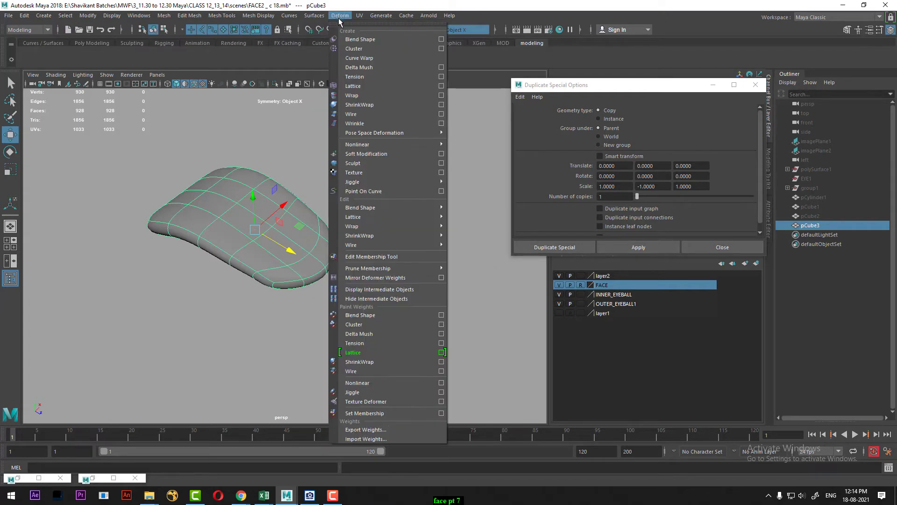
left_click(355, 88, "ctrl+shift")
left_click(203, 185)
left_click(27, 58)
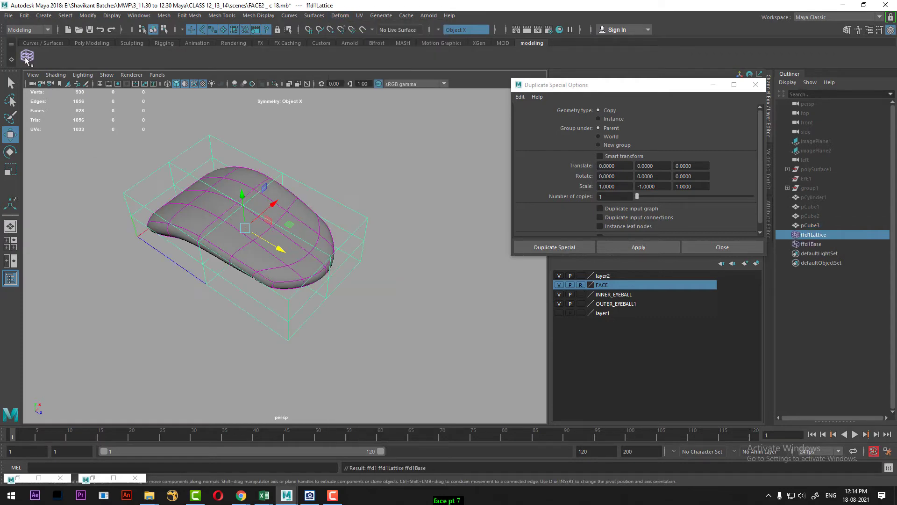
left_click_drag(384, 199, 318, 198, "alt")
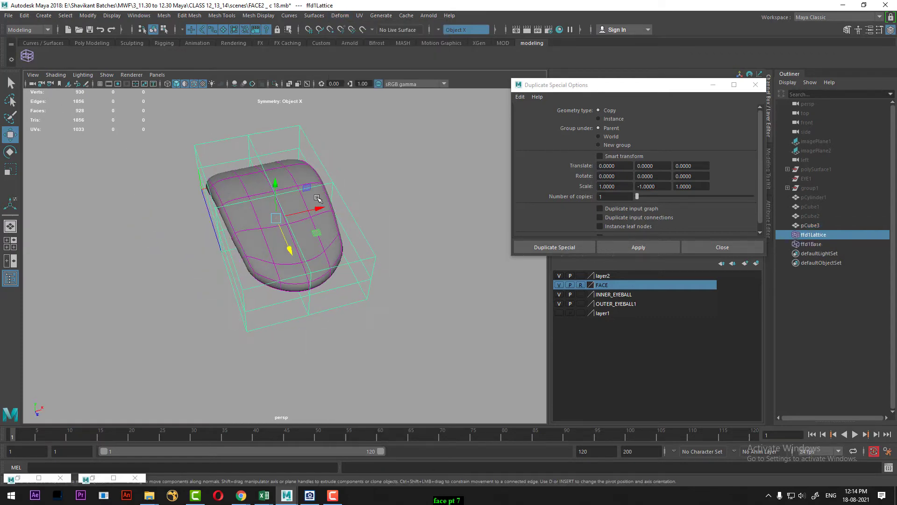
Add the Delete by Type History command to the modeling shelf and clear the current selection.
left_click(23, 17)
mouse_move(90, 127)
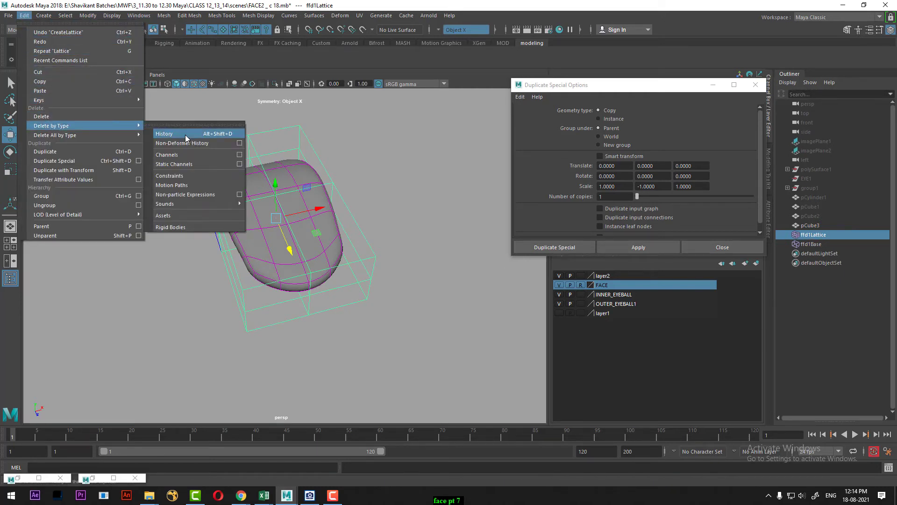
left_click(111, 270)
left_click(196, 219)
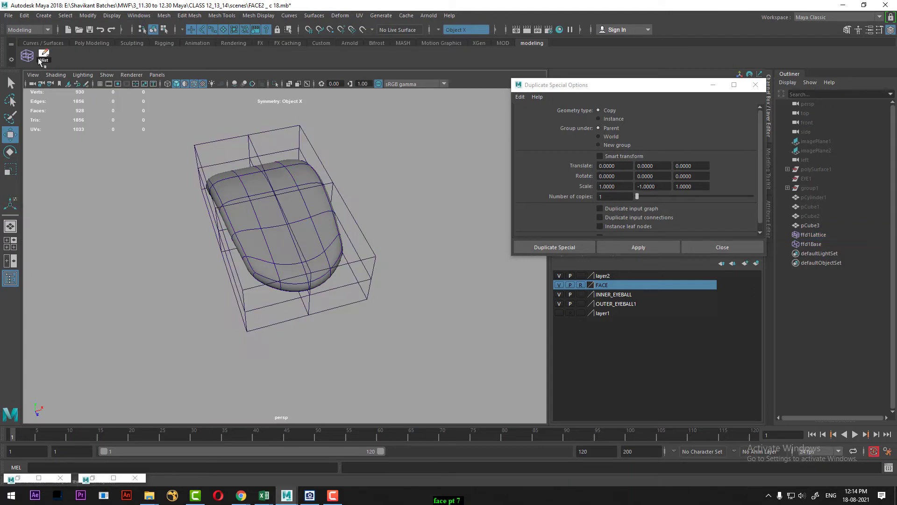
Delete the history of the tongue and its lattice with the new shelf command, and close the Duplicate Special options.
left_click_drag(398, 143, 150, 217)
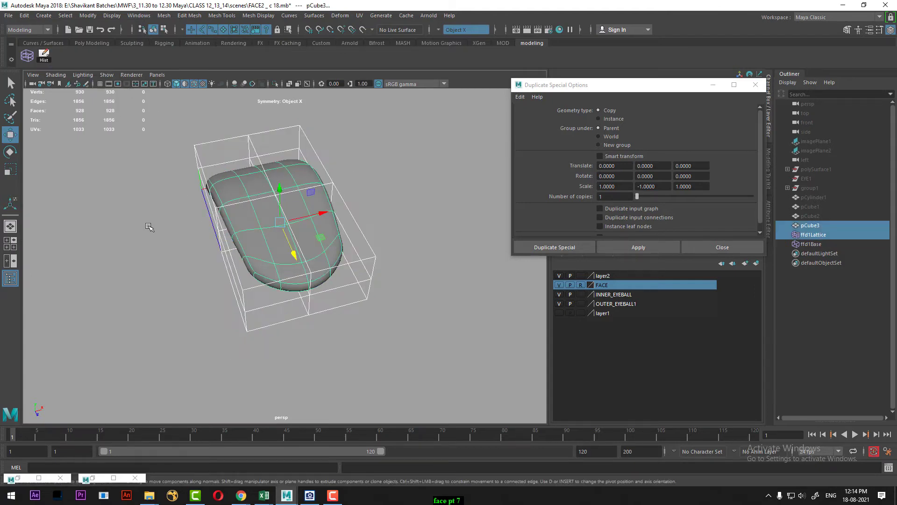
left_click(45, 57)
left_click_drag(200, 276, 280, 281, "alt")
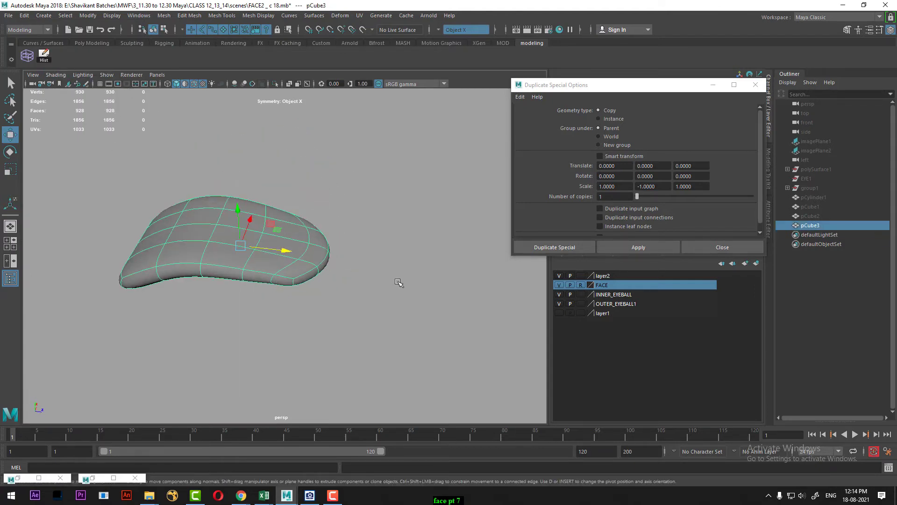
left_click(365, 283)
left_click(722, 246)
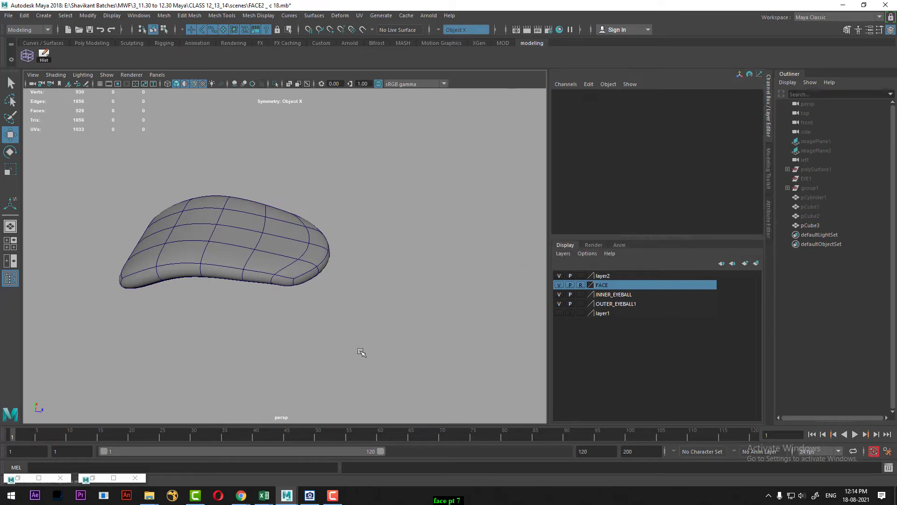
Bring the full head back into display and move the tongue up towards the mouth in the wireframe left view.
key("ctrl+1")
left_click(286, 272)
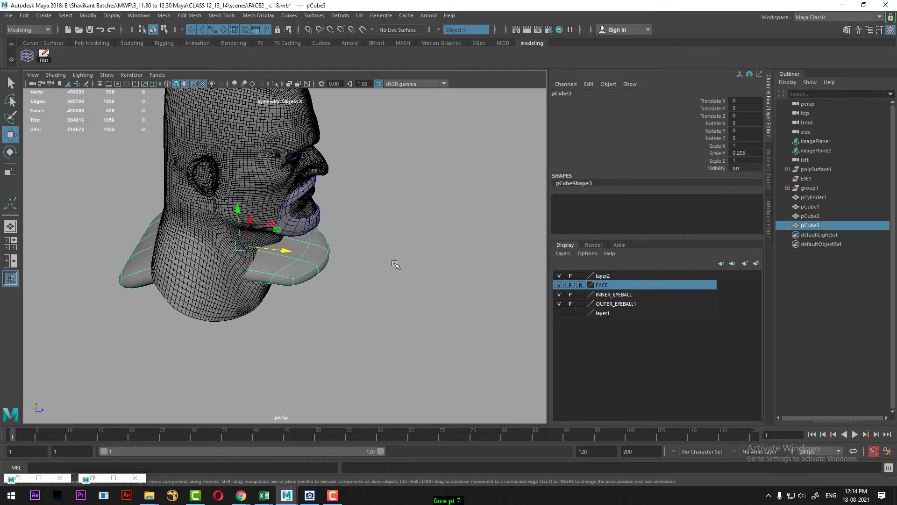
key("space")
left_click(397, 258)
left_click_drag(398, 261, 381, 249)
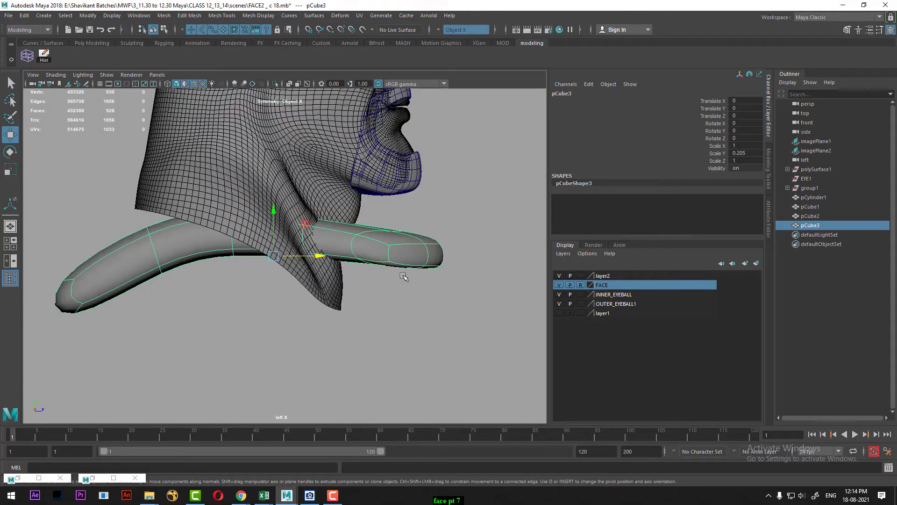
key("4")
middle_click_drag(307, 259, 307, 319, "alt")
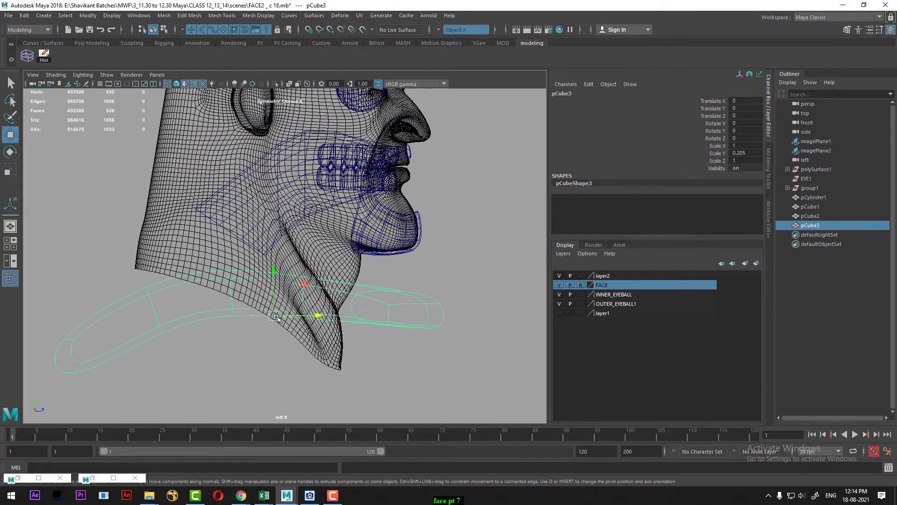
left_click_drag(277, 317, 276, 193)
Scale the tongue down to about 0.383 in X and Z and 0.078 in Y to suit the mouth.
key("r")
right_click_drag(277, 193, 325, 192, "alt")
middle_click_drag(325, 192, 262, 307, "alt")
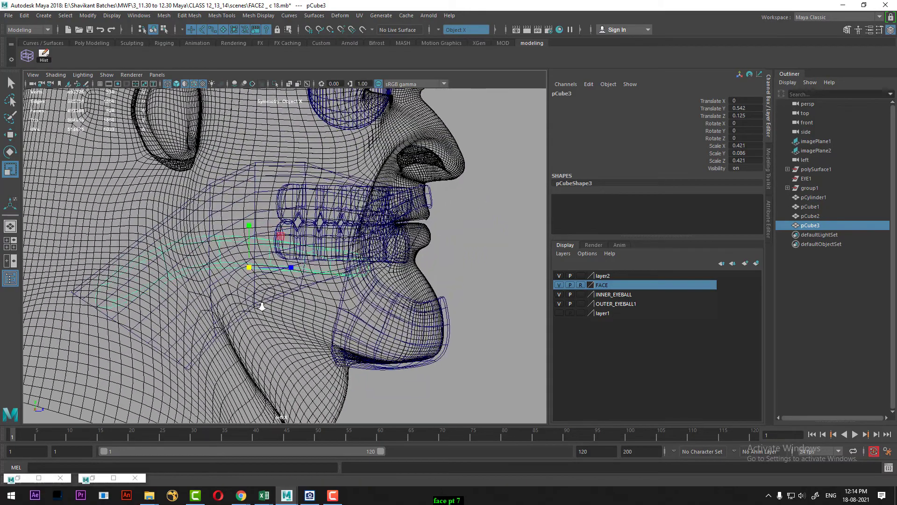
right_click_drag(262, 306, 264, 305, "alt")
left_click_drag(248, 269, 241, 271)
right_click_drag(239, 276, 247, 276, "alt")
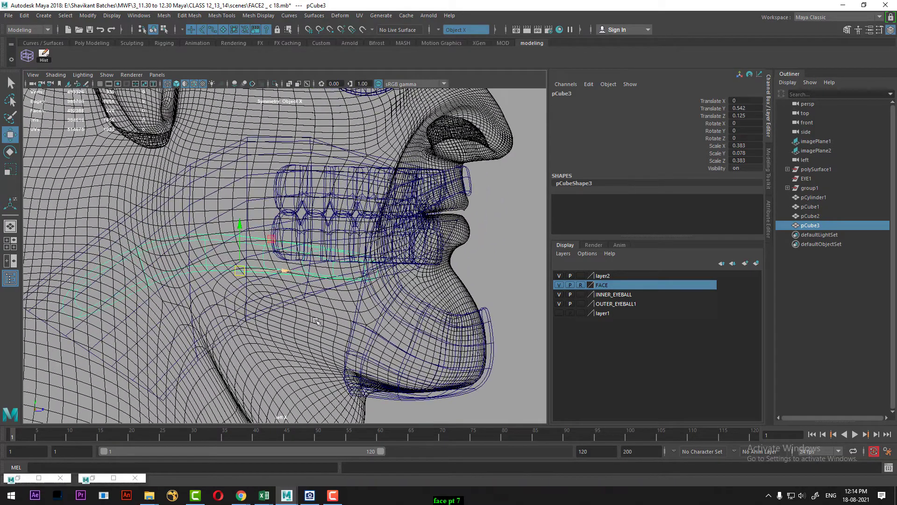
Place the tongue between the teeth at Translate Y 0.614 and Z 0.204, with Rotate X at about -8.7.
key("w")
left_click_drag(245, 280, 256, 232)
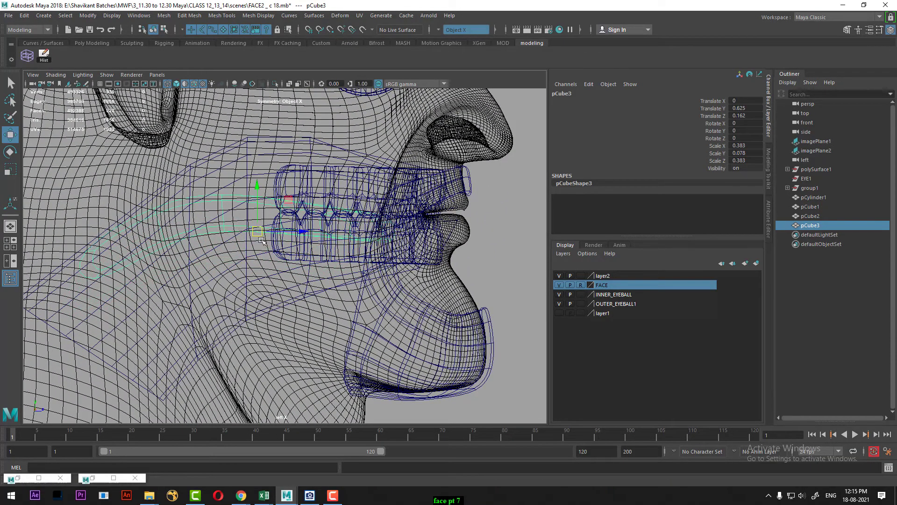
key("e")
left_click_drag(295, 209, 289, 201)
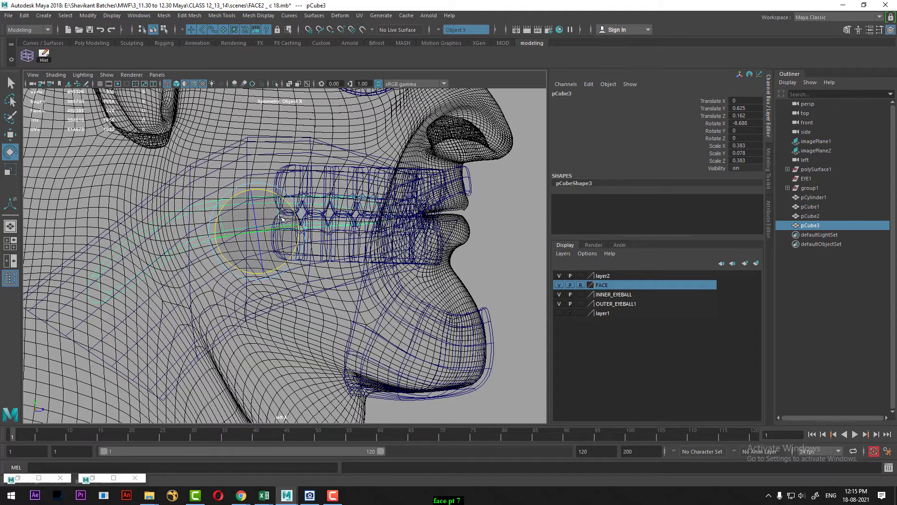
key("w")
left_click_drag(256, 231, 275, 237)
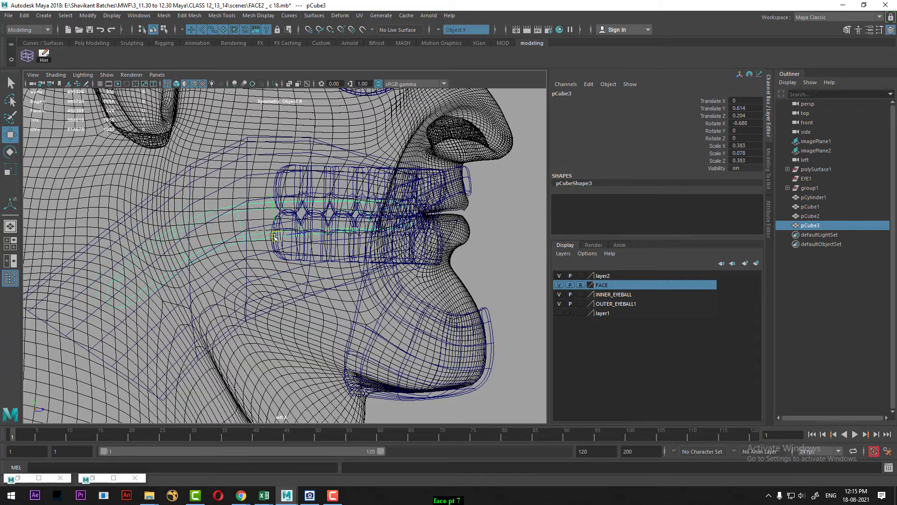
Reposition the two vertex rows behind the teeth in the left view to refine the tongue's rear curve.
middle_click_drag(447, 209, 388, 216, "alt")
right_click_drag(388, 216, 381, 195, "alt")
left_click_drag(85, 213, 193, 298)
left_click_drag(144, 235, 172, 225)
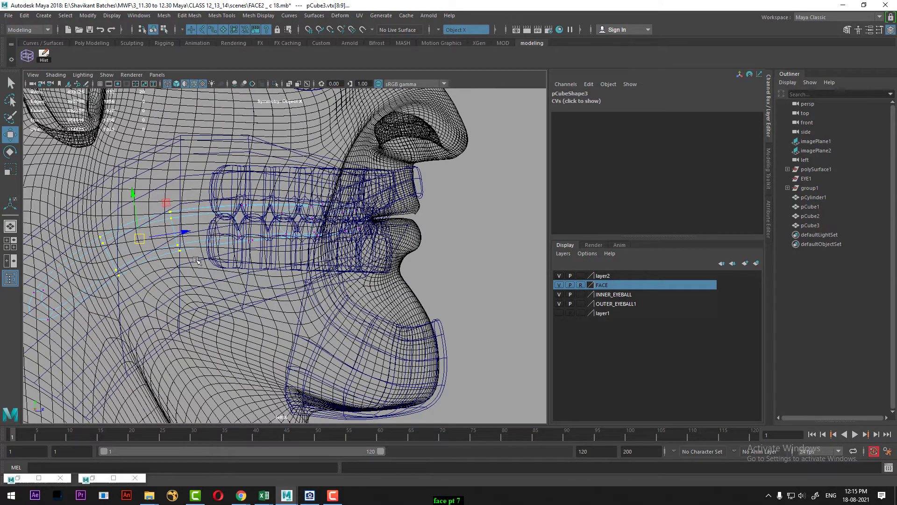
left_click_drag(196, 260, 147, 198)
left_click_drag(172, 234, 173, 220)
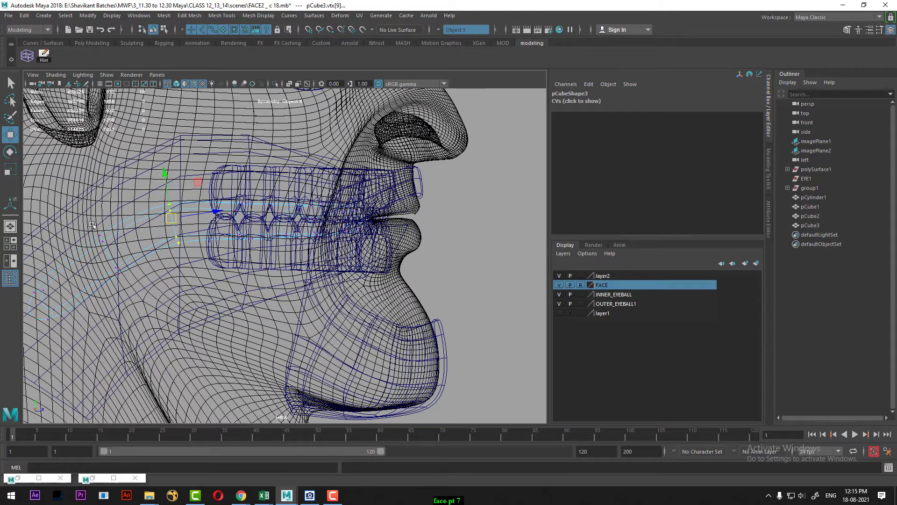
left_click_drag(81, 215, 131, 282)
left_click_drag(110, 249, 109, 246)
Examine how the tongue fits the teeth and mouth cavity from outside and inside the head in shaded perspective.
right_click_drag(270, 284, 320, 277, "alt")
key("space")
left_click_drag(328, 285, 276, 269)
right_click_drag(275, 268, 357, 262, "alt")
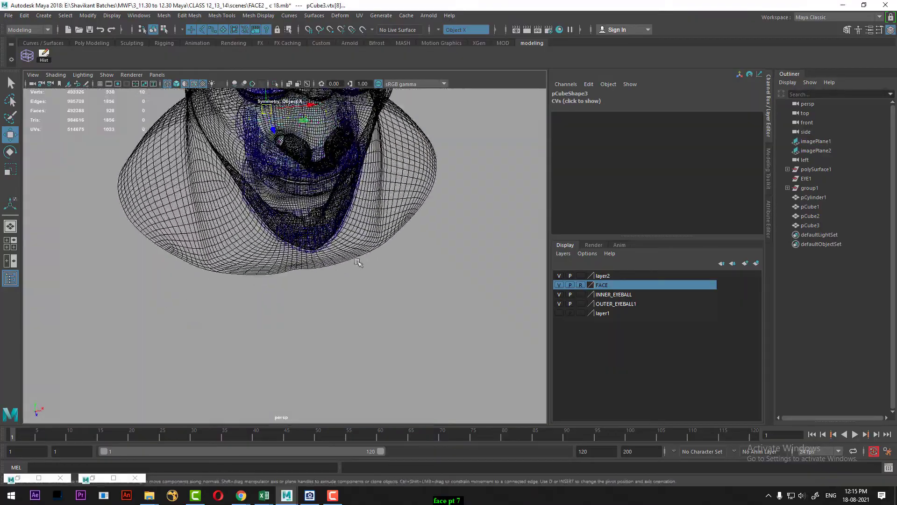
left_click_drag(357, 262, 345, 205, "alt")
middle_click_drag(345, 206, 337, 328, "alt")
left_click_drag(337, 329, 276, 280, "alt")
middle_click_drag(275, 252, 277, 317, "alt")
mouse_move(277, 318)
right_mouse_down("alt")
mouse_move(321, 315)
mouse_move(330, 304)
right_mouse_up("alt")
key("5")
left_click_drag(291, 300, 343, 288, "alt")
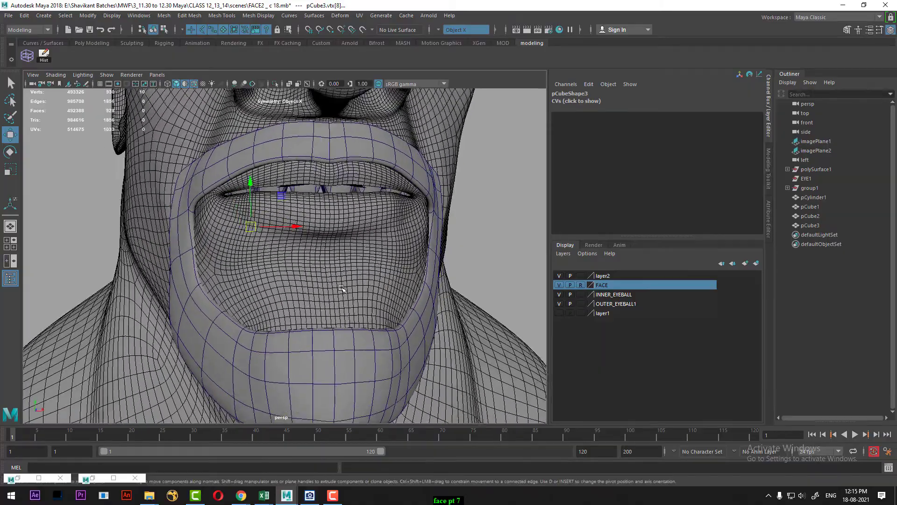
right_click_drag(342, 288, 305, 283, "alt")
left_click_drag(304, 283, 128, 248, "alt")
right_click_drag(128, 248, 302, 290, "alt")
mouse_move(302, 290)
left_mouse_down("alt")
mouse_move(282, 296)
mouse_move(297, 301)
left_mouse_up("alt")
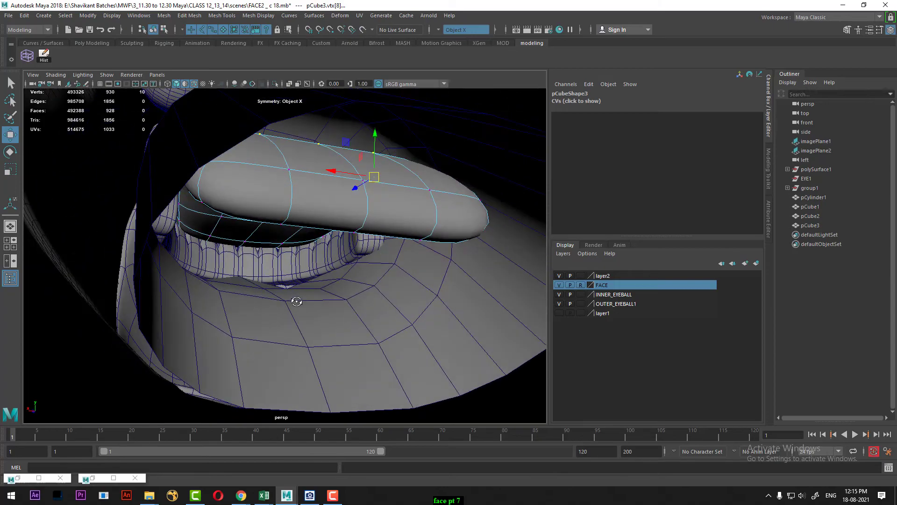
left_click_drag(268, 243, 299, 237, "alt")
Select the tongue's back-end vertices in the wireframe left view and adjust them slightly downward.
key("space")
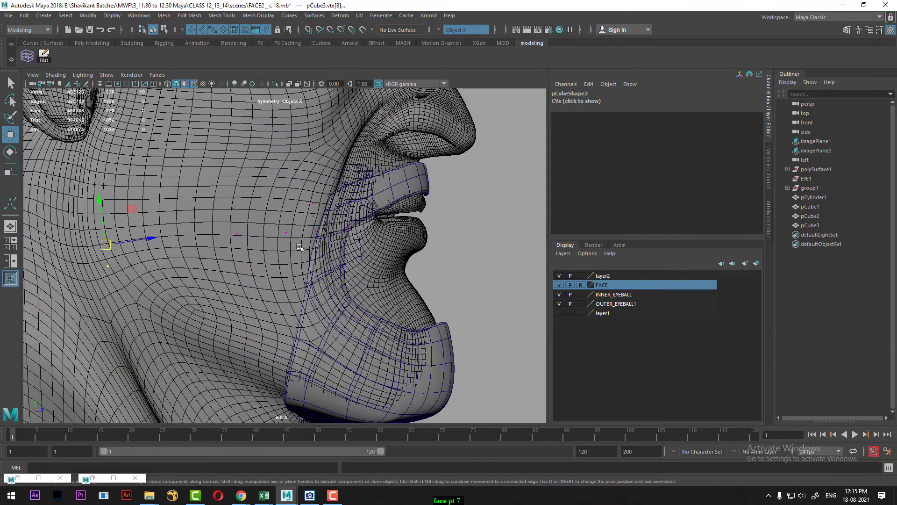
middle_click_drag(273, 276, 348, 238, "alt")
right_click_drag(348, 237, 176, 295, "alt")
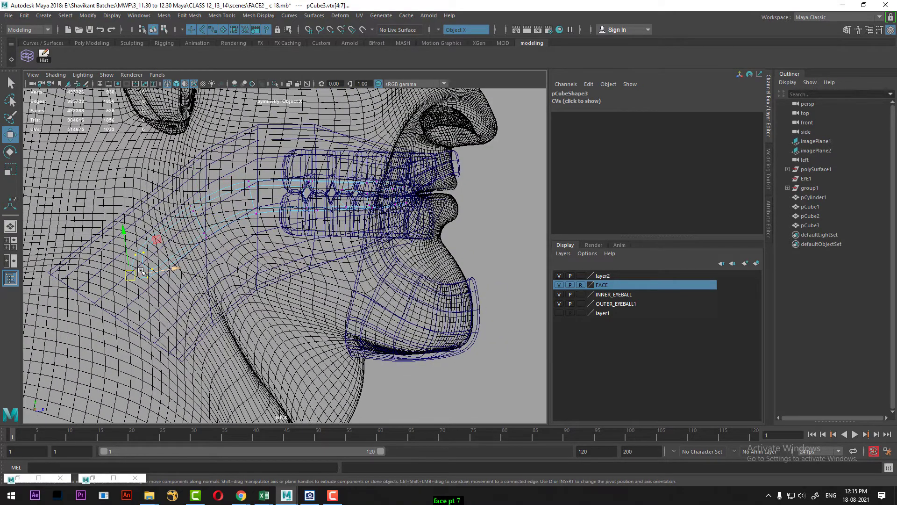
key("r")
mouse_move(133, 275)
left_mouse_down()
mouse_move(147, 264)
mouse_move(132, 290)
left_mouse_up()
key("w")
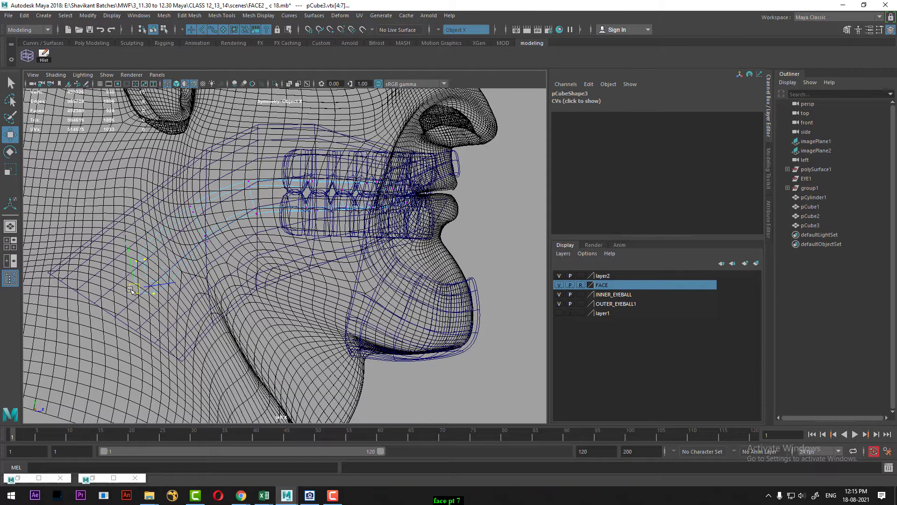
Select an edge ring near the front of the mouth cavity mesh pCylinder1 and insert an edge loop behind the lips.
right_click_drag(280, 285, 332, 267, "alt")
middle_click_drag(321, 248, 286, 318, "alt")
right_click_drag(286, 318, 308, 228, "alt")
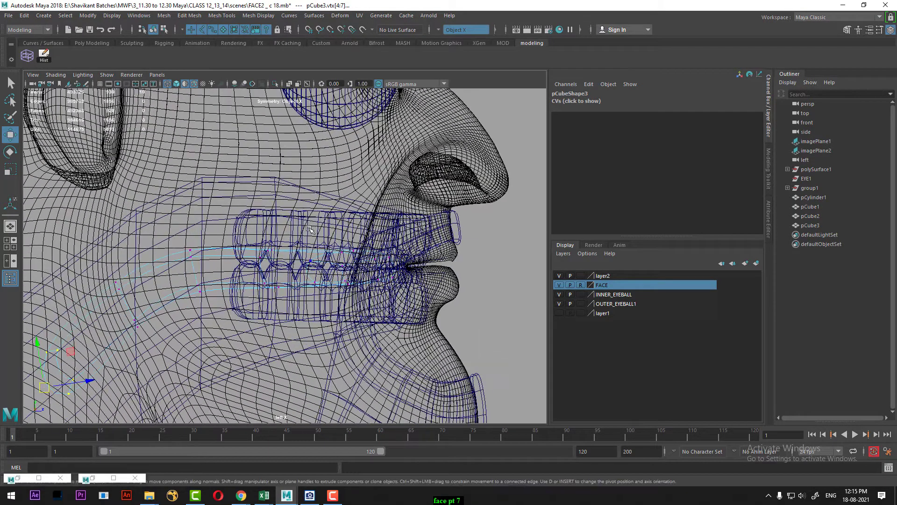
right_click_drag(285, 191, 322, 175)
left_click(313, 177)
left_click(301, 188)
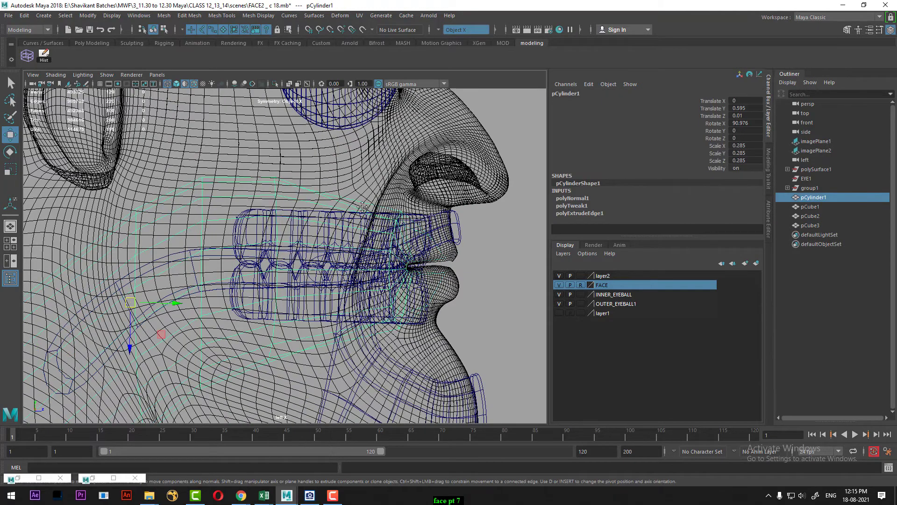
middle_click_drag(363, 206, 286, 194, "alt")
right_click_drag(286, 194, 311, 251, "alt")
right_click_drag(468, 192, 467, 162)
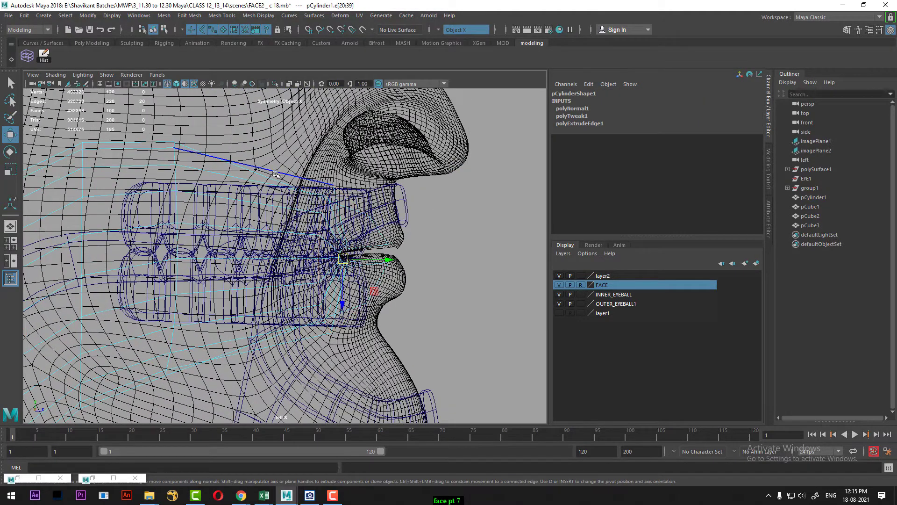
right_click_drag(282, 165, 271, 234, "shift")
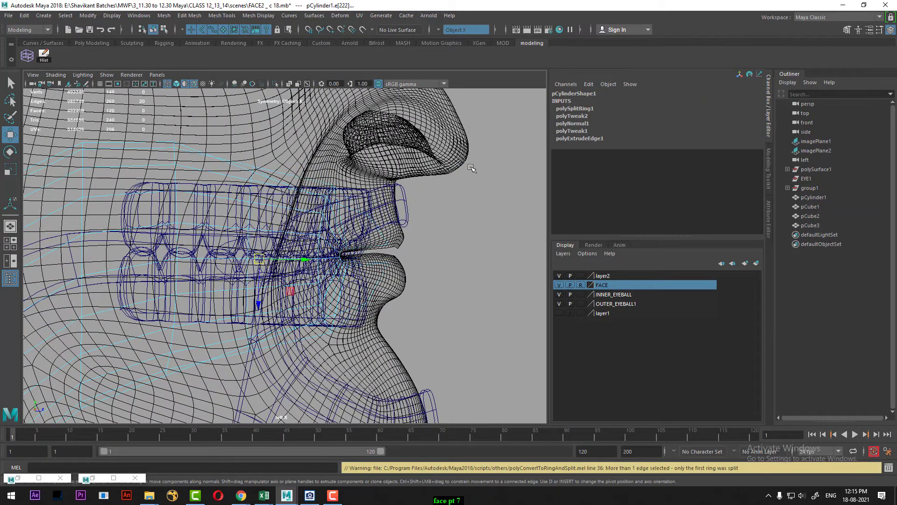
Select the new front loop's vertices on the mouth cavity and scale them vertically in the wireframe left view.
right_click_drag(471, 168, 364, 166)
right_click_drag(278, 161, 290, 159, "alt")
left_click_drag(225, 354, 237, 373)
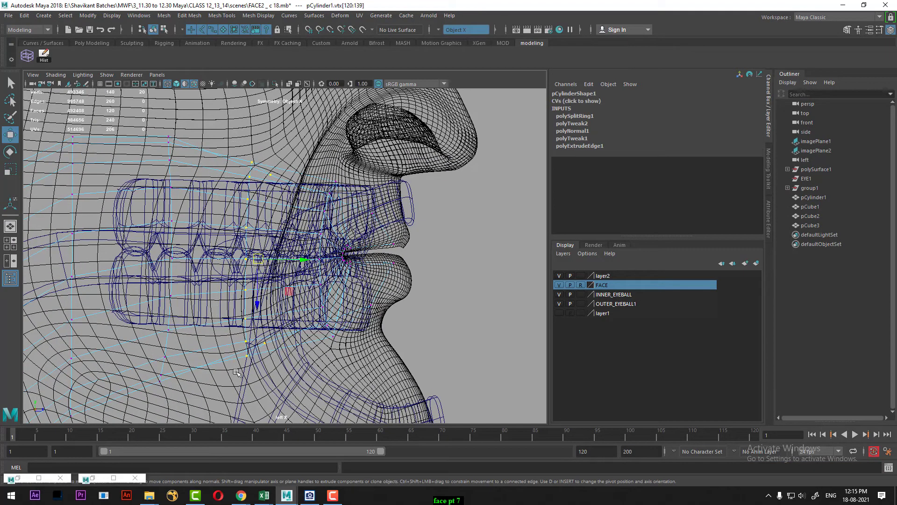
key("r")
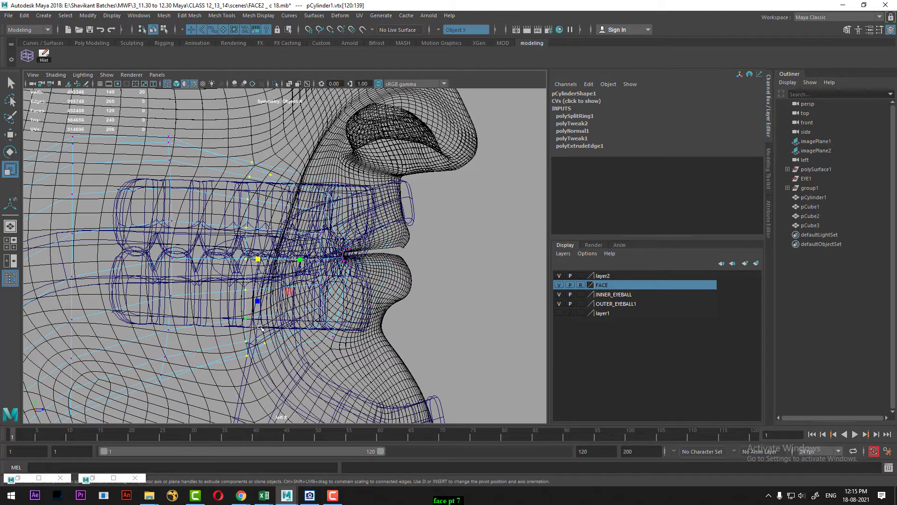
left_click_drag(259, 302, 258, 306)
Select the mouth cavity's symmetric vertex pair beside the upper teeth, working inside the head in shaded perspective.
key("space")
mouse_move(343, 317)
left_mouse_down()
mouse_move(354, 261)
mouse_move(203, 276)
left_mouse_up()
key("6")
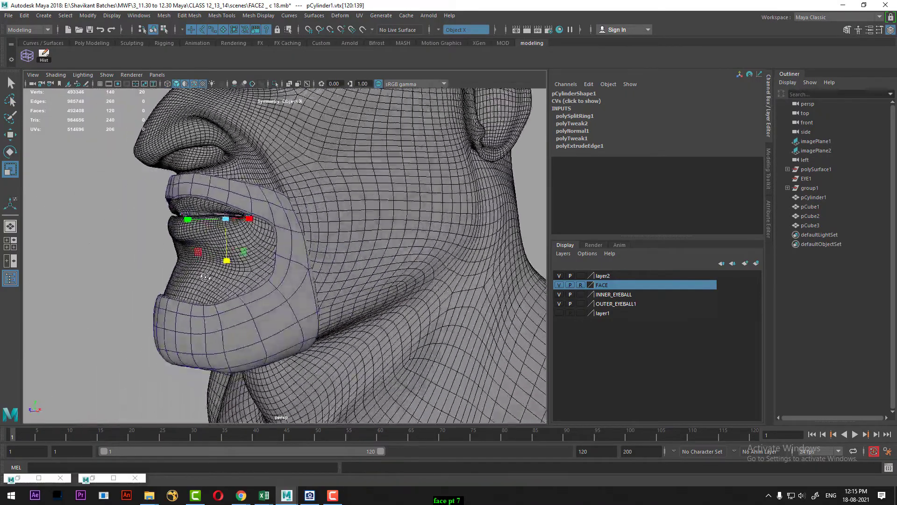
right_click_drag(203, 276, 292, 326, "alt")
scroll(292, 325, "up", 10)
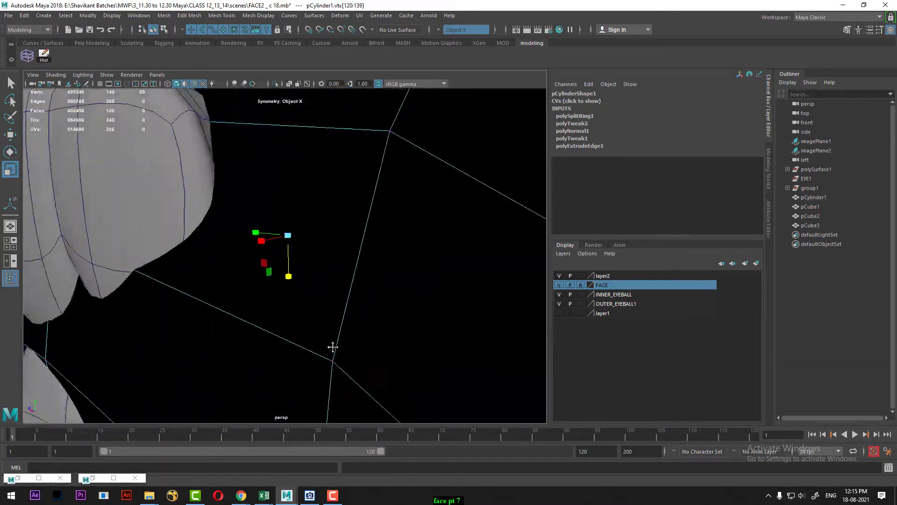
scroll(322, 327, "down", 5)
left_click_drag(299, 296, 279, 245, "alt")
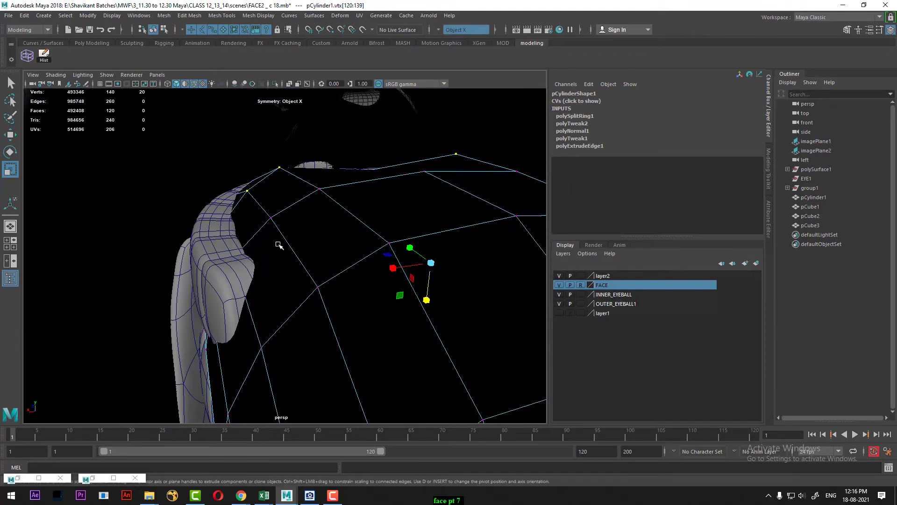
key("w")
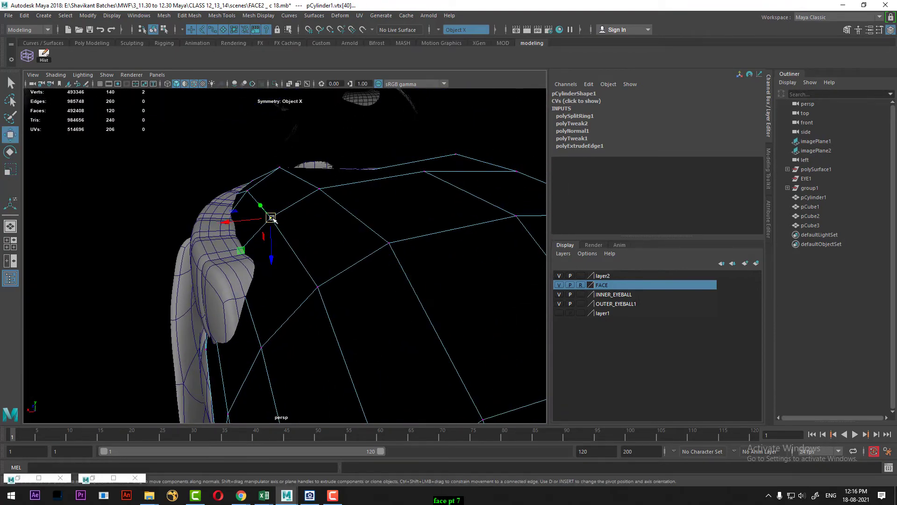
Try to shift the cavity's side vertex rows sideways along X, and undo the move.
left_click_drag(271, 225, 150, 241, "alt")
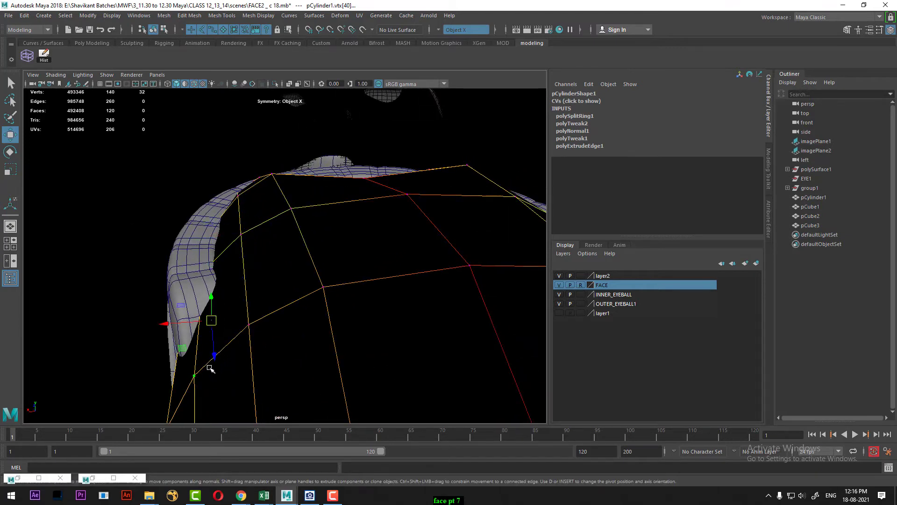
left_click_drag(179, 325, 310, 339)
key("ctrl+z")
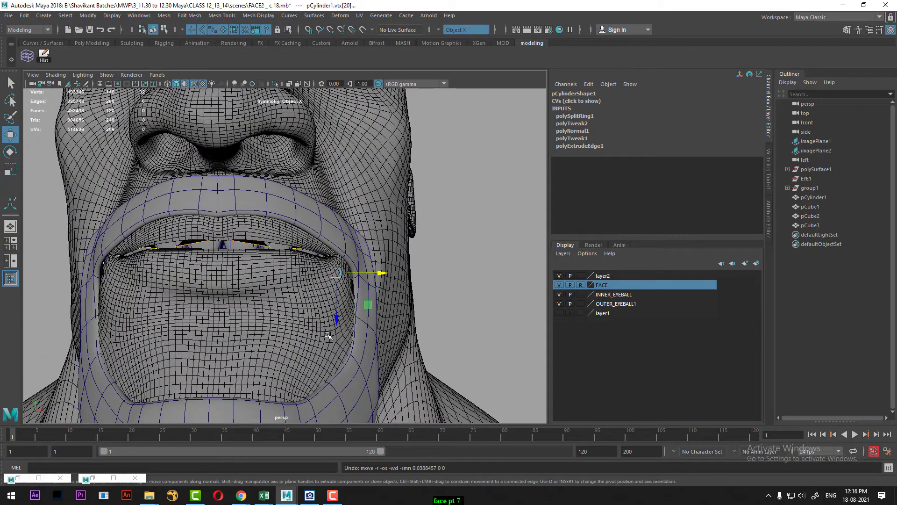
Examine how the cavity's side vertices sit against the teeth from inside the head and in wireframe.
left_click_drag(351, 316, 270, 280, "alt")
right_click_drag(270, 280, 363, 380, "alt")
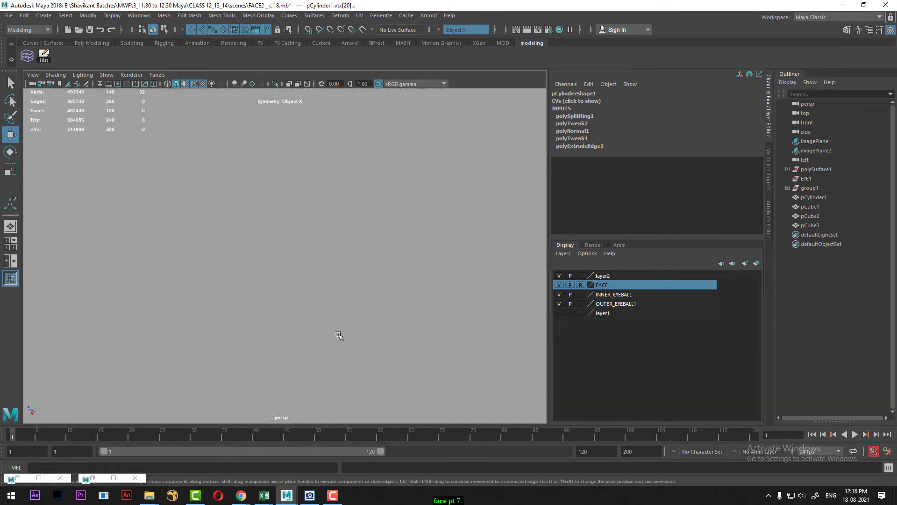
left_click_drag(340, 336, 277, 323, "alt")
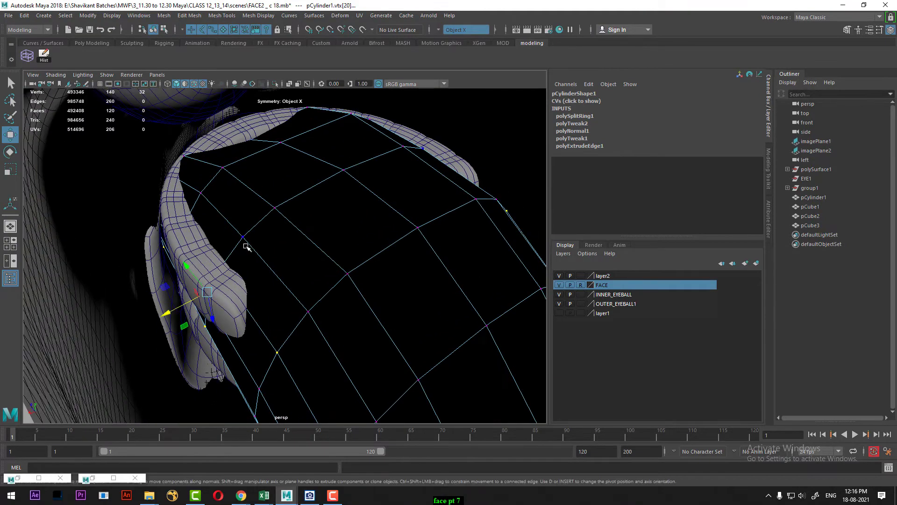
left_click_drag(186, 366, 338, 412, "alt")
key("4")
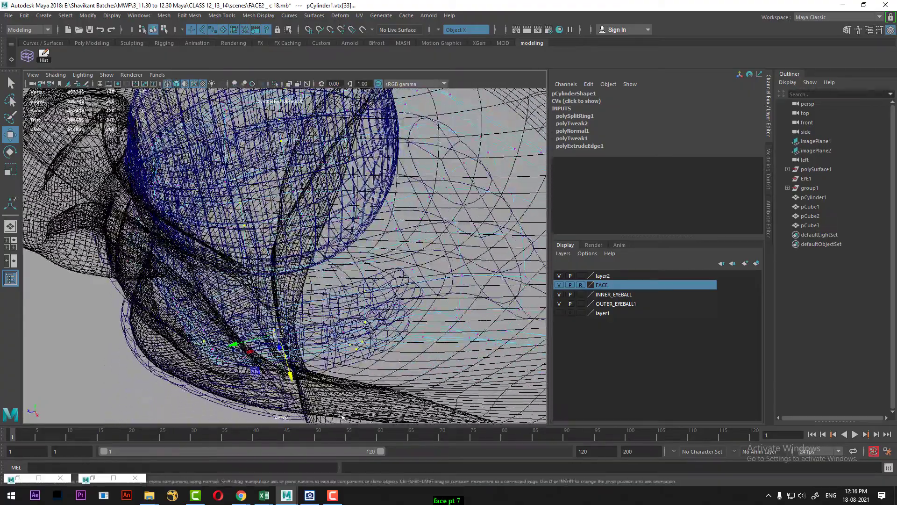
key("space")
left_click(352, 325)
left_click_drag(353, 328, 277, 337, "alt")
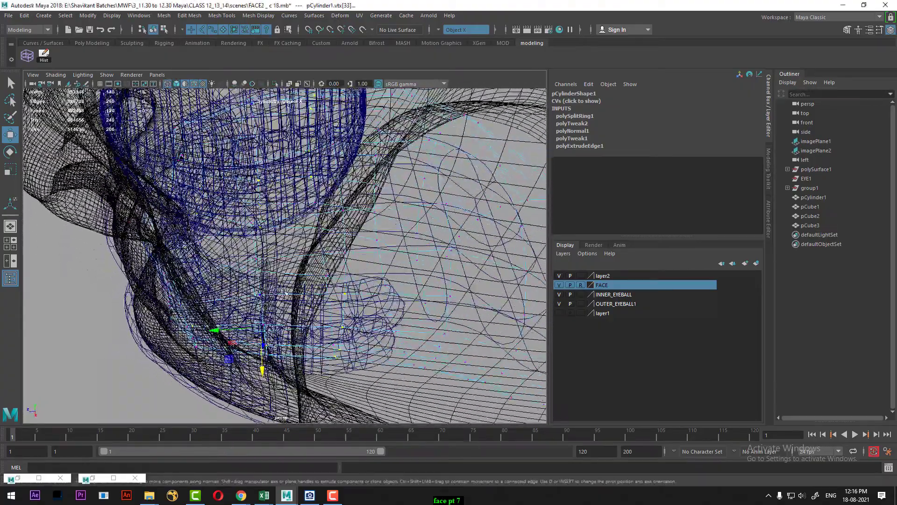
mouse_move(240, 404)
left_mouse_down("alt")
mouse_move(403, 318)
mouse_move(417, 290)
left_mouse_up("alt")
Adjust the cavity's side vertices beside the back teeth outward in shaded perspective so the mesh clears the teeth.
key("5")
key("f")
mouse_move(240, 301)
left_mouse_down("alt")
mouse_move(290, 296)
mouse_move(255, 290)
left_mouse_up("alt")
mouse_move(195, 224)
left_mouse_down("alt")
mouse_move(213, 217)
mouse_move(209, 226)
left_mouse_up("alt")
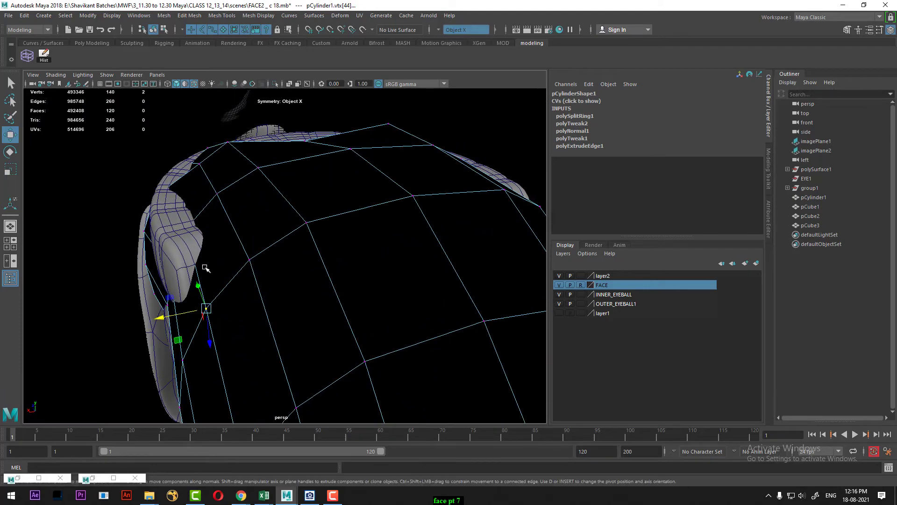
left_click_drag(206, 269, 193, 188, "alt")
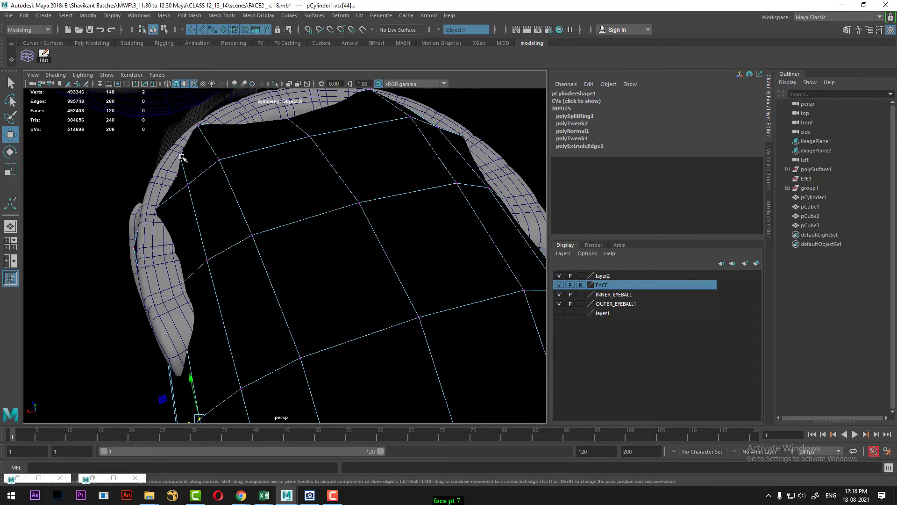
Insert another edge loop in the mouth cavity mesh near its upper front, alongside the upper teeth.
left_click_drag(134, 152, 199, 114)
right_click_drag(208, 179, 198, 114)
left_click_drag(181, 211, 190, 176, "alt")
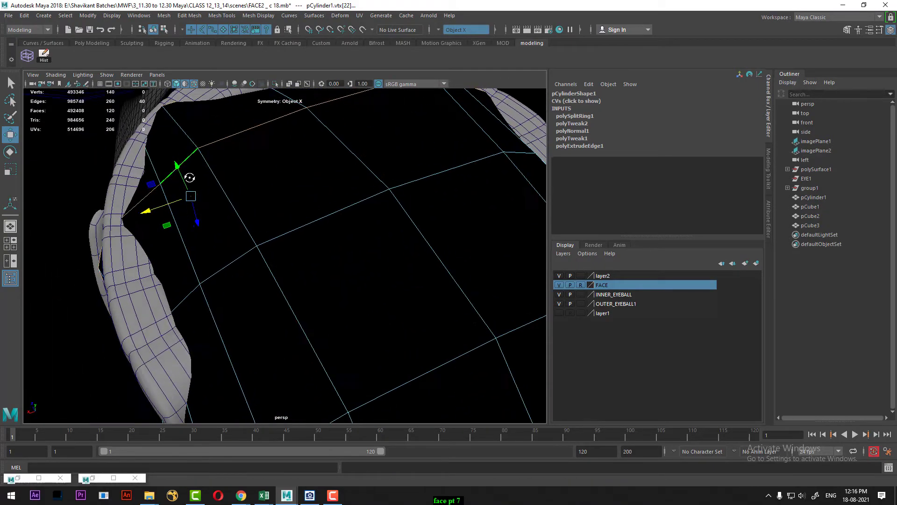
right_click_drag(210, 126, 371, 231, "ctrl")
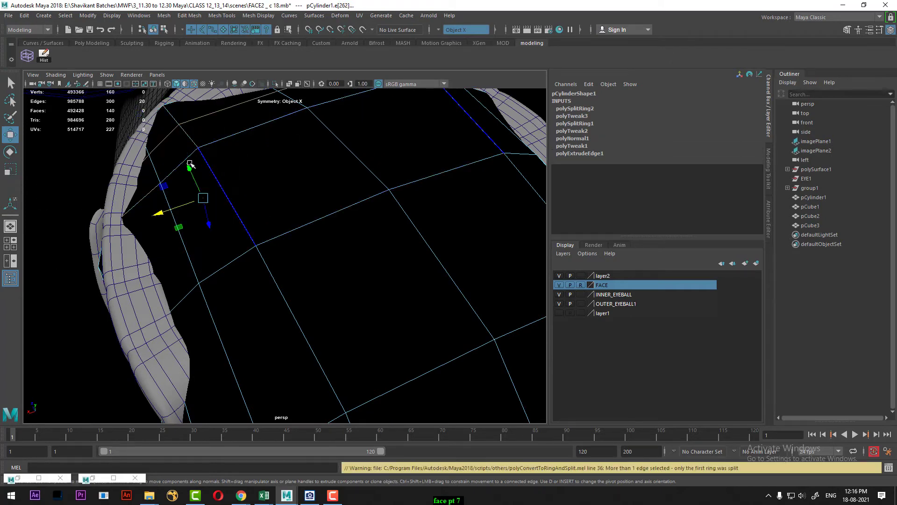
Move the new upper side edges of the cavity outward so they lie beyond the upper teeth.
left_click(165, 150)
left_click_drag(164, 156, 179, 201, "alt")
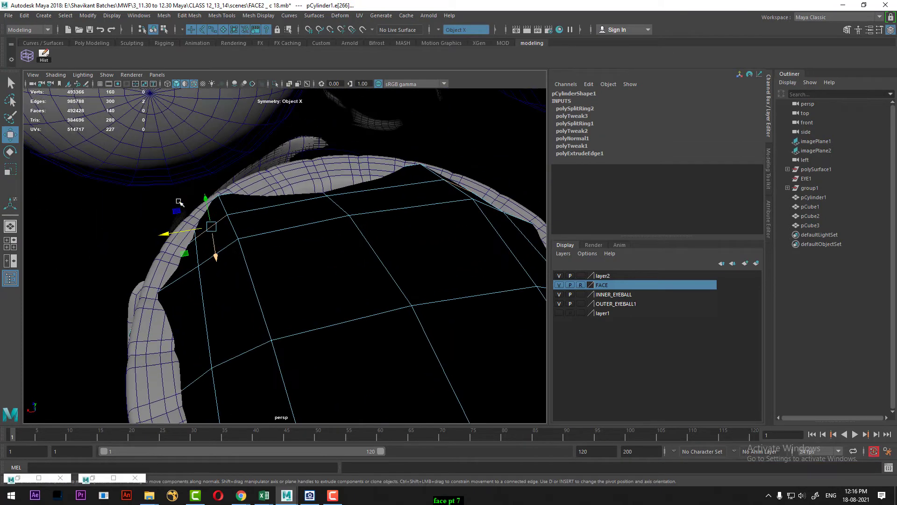
left_click_drag(214, 226, 207, 214)
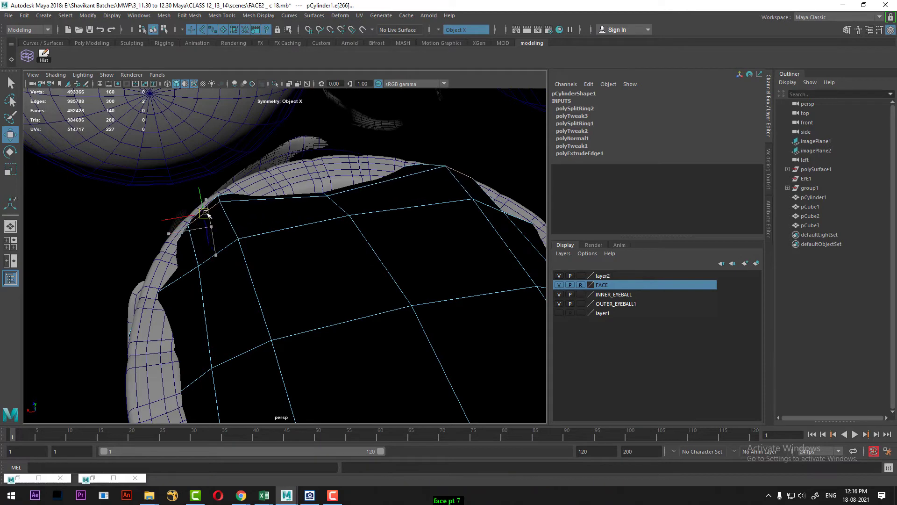
mouse_move(192, 260)
left_mouse_down("alt")
mouse_move(202, 248)
mouse_move(189, 259)
left_mouse_up("alt")
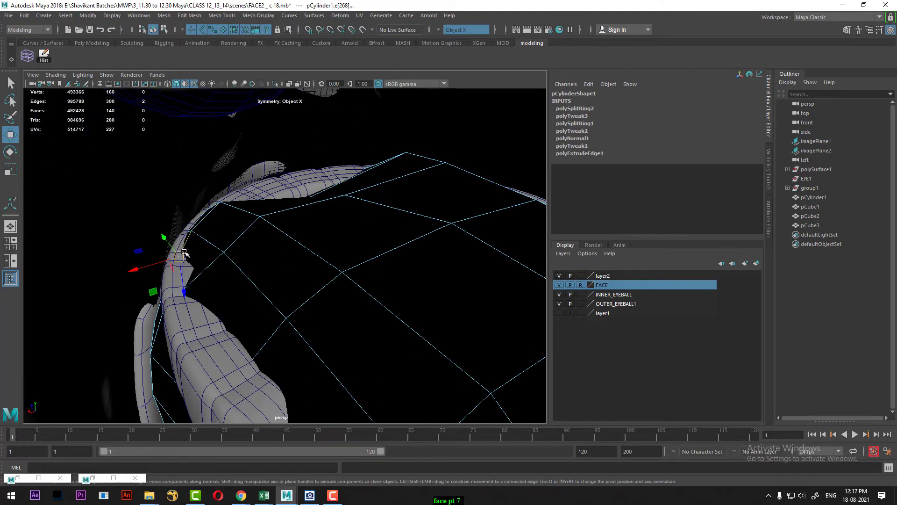
left_click_drag(181, 259, 172, 257)
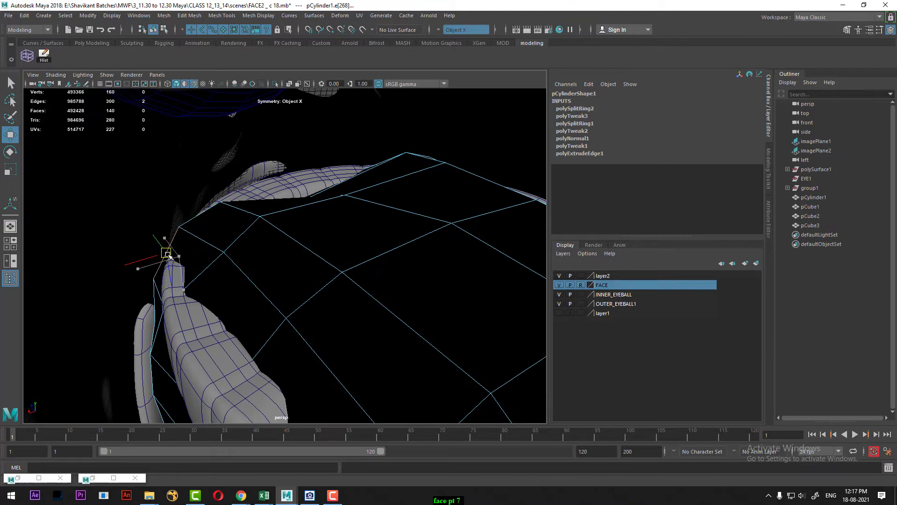
Select edges along the cavity's side and check their fit around the teeth in wireframe and shaded display.
left_click(196, 289)
left_click_drag(195, 281, 223, 341)
left_click(240, 288)
key("4")
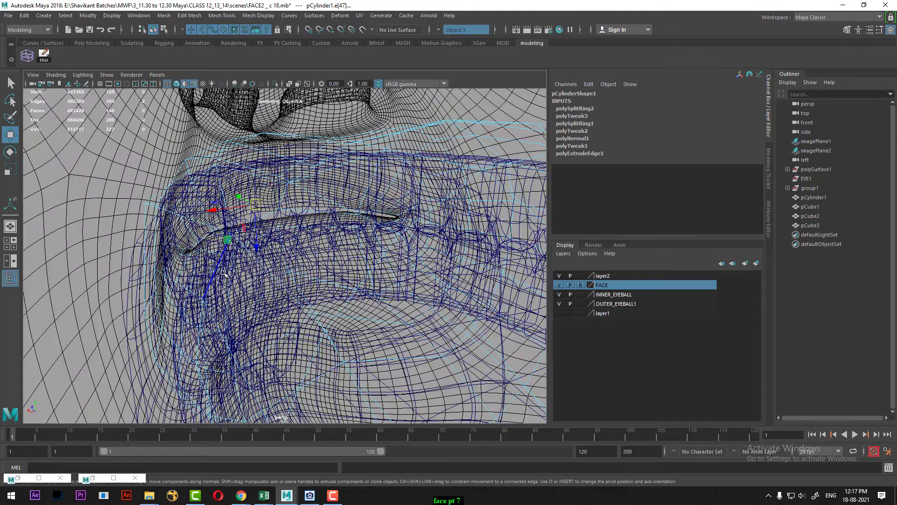
left_click_drag(229, 297, 232, 316, "alt")
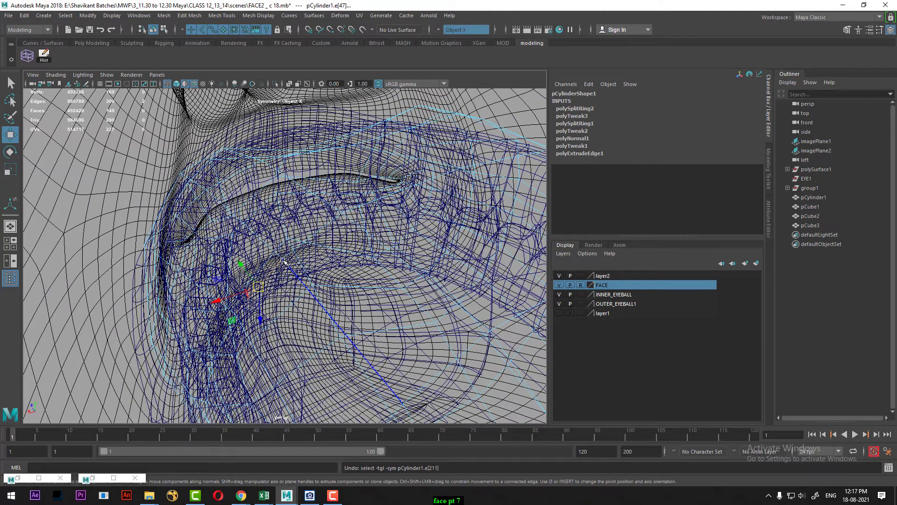
key("5")
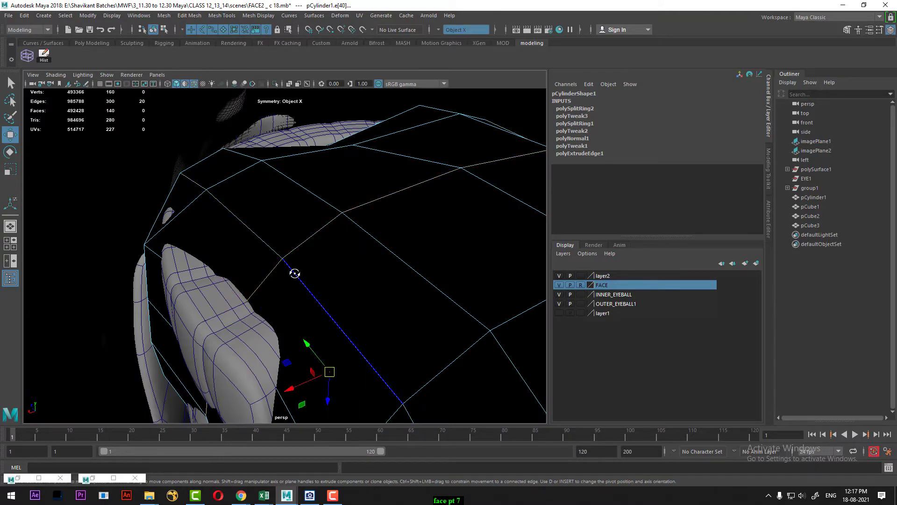
left_click_drag(295, 273, 269, 240, "alt")
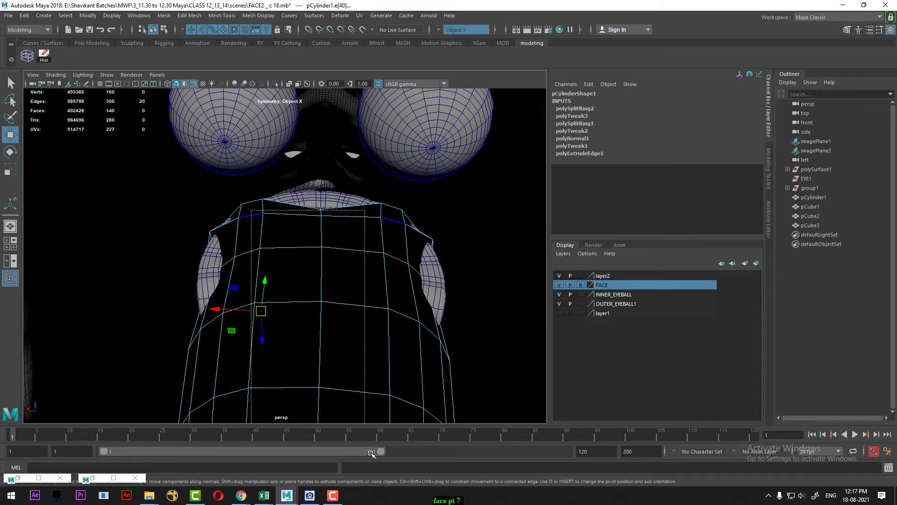
left_click_drag(327, 253, 361, 276, "alt")
Move the cavity vertices that poke through the cheek beside the nose inward along X.
right_click_drag(354, 246, 359, 249)
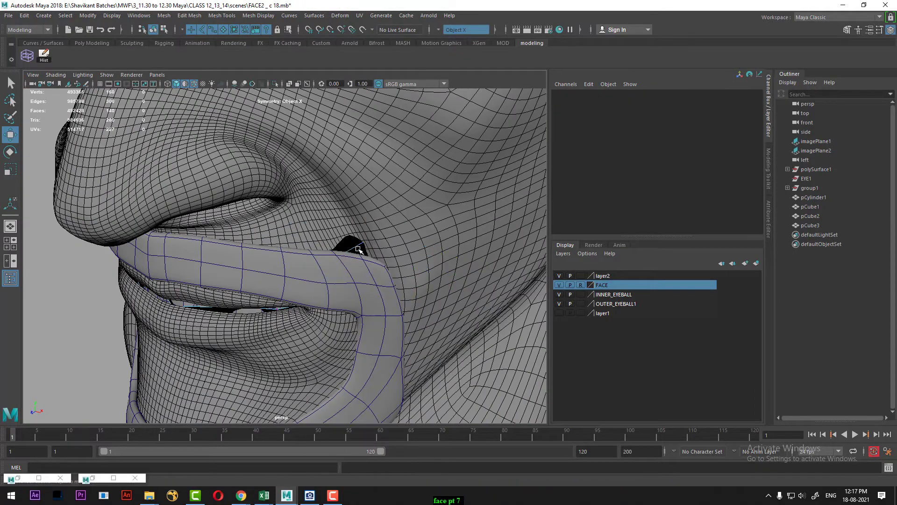
left_click(348, 251)
left_click_drag(411, 256, 250, 275, "alt")
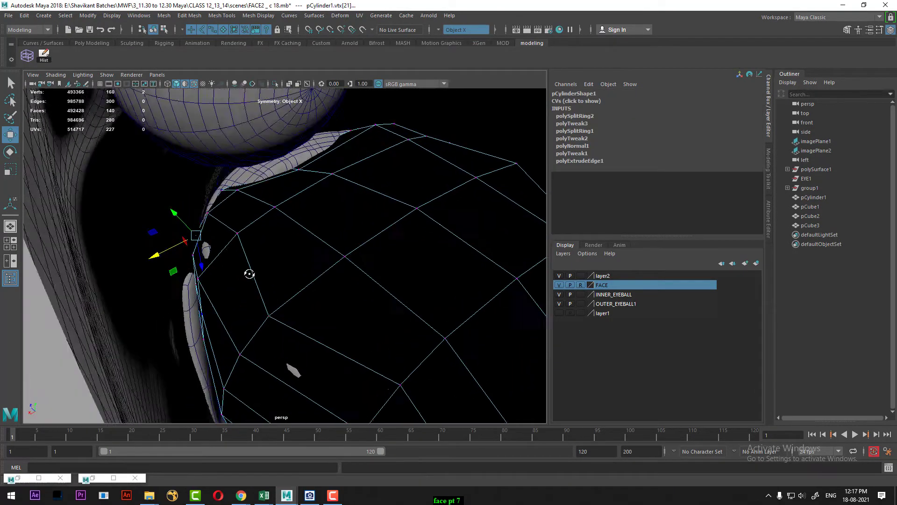
right_click_drag(251, 274, 246, 287, "alt")
left_click_drag(246, 287, 276, 267, "alt")
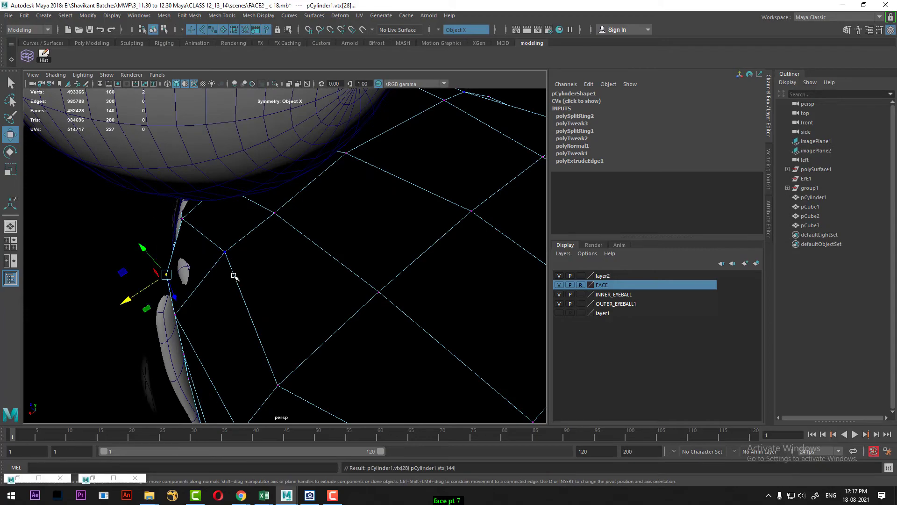
left_click_drag(214, 289, 389, 252, "alt")
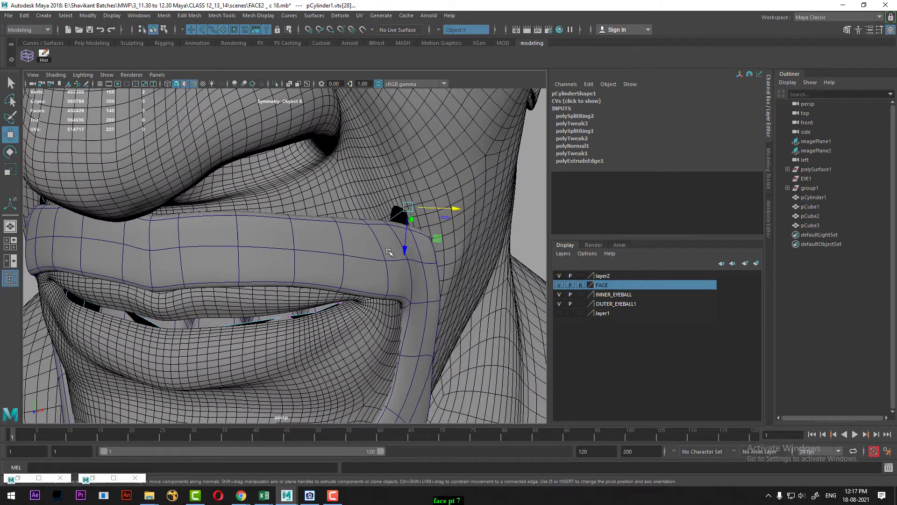
left_click_drag(454, 209, 450, 209)
Raise the cavity's centre front vertex above the front teeth.
left_click_drag(383, 229, 204, 258, "alt")
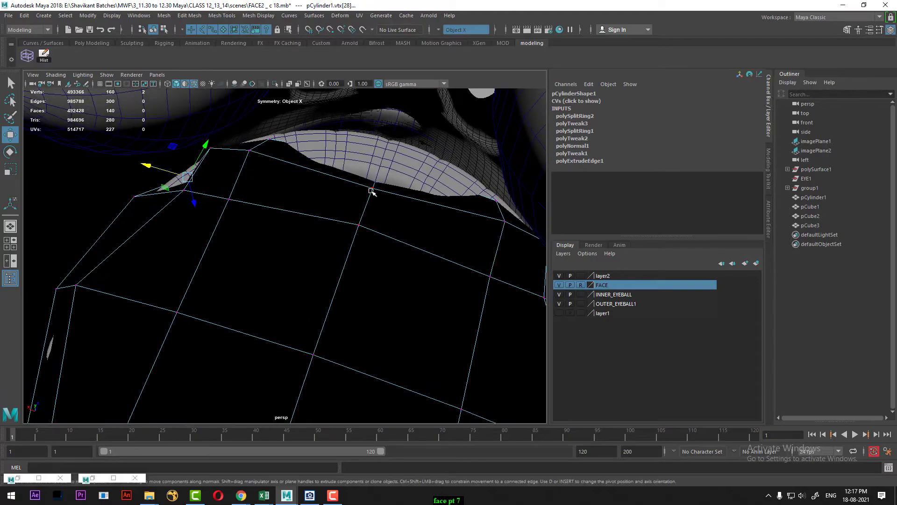
left_click_drag(397, 193, 374, 224, "alt")
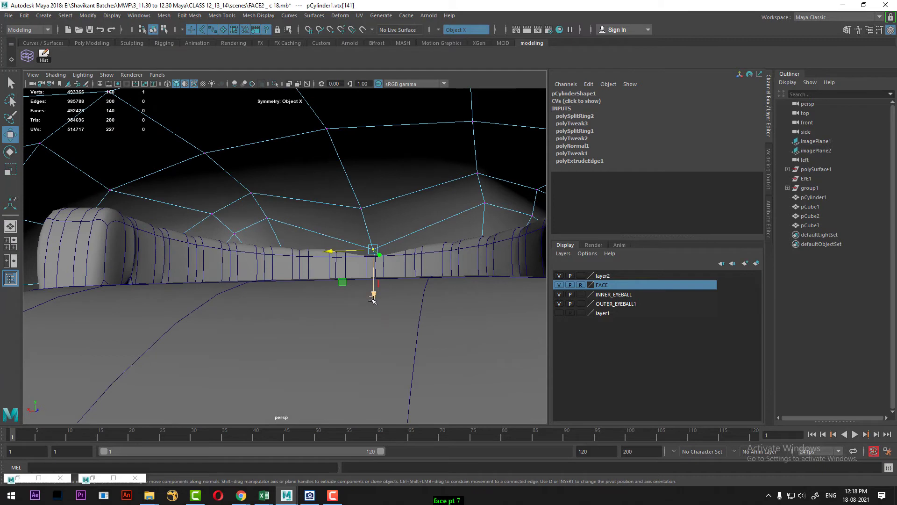
left_click_drag(372, 299, 371, 266)
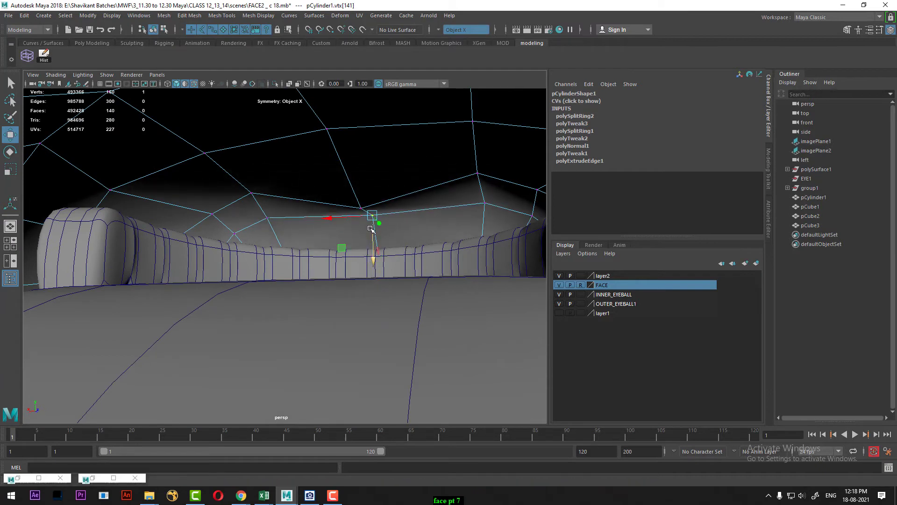
Raise the dipping centre vertex in the cavity's upper row so it lines up with its neighbours above the front teeth.
left_click(477, 171)
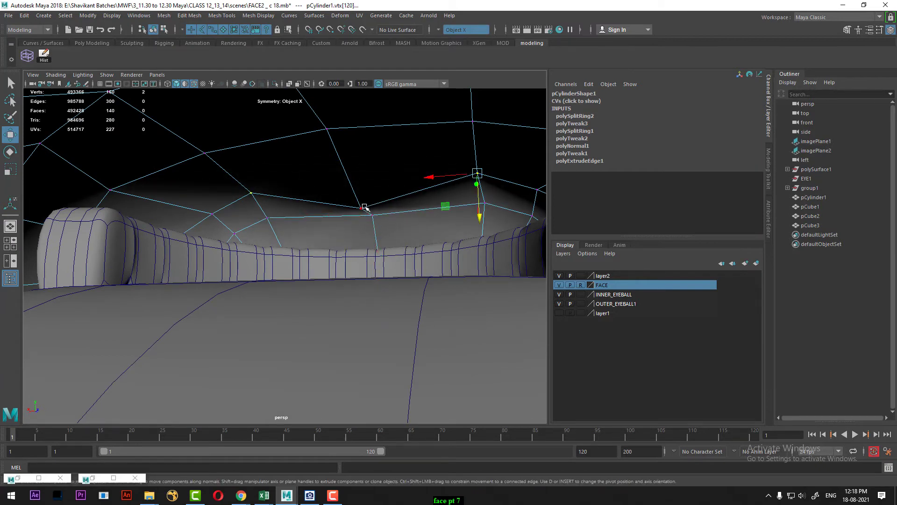
left_click_drag(368, 247, 360, 233)
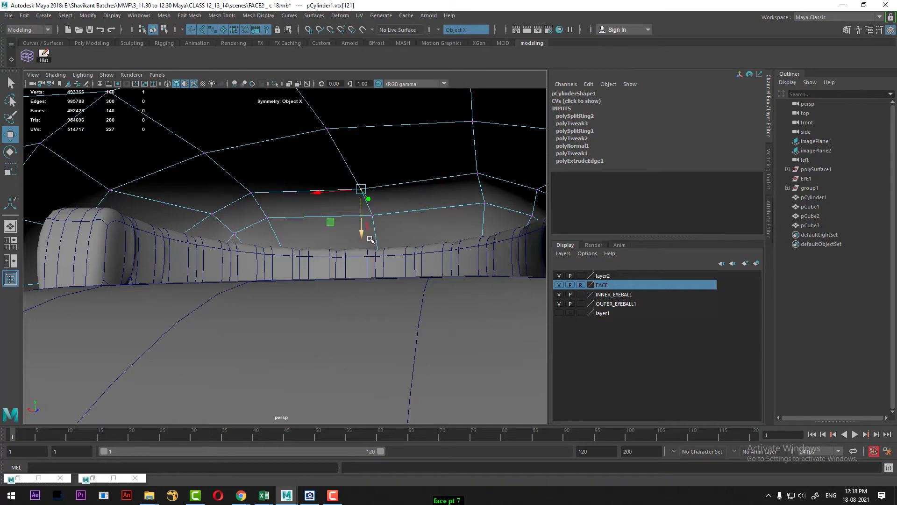
left_click(382, 255)
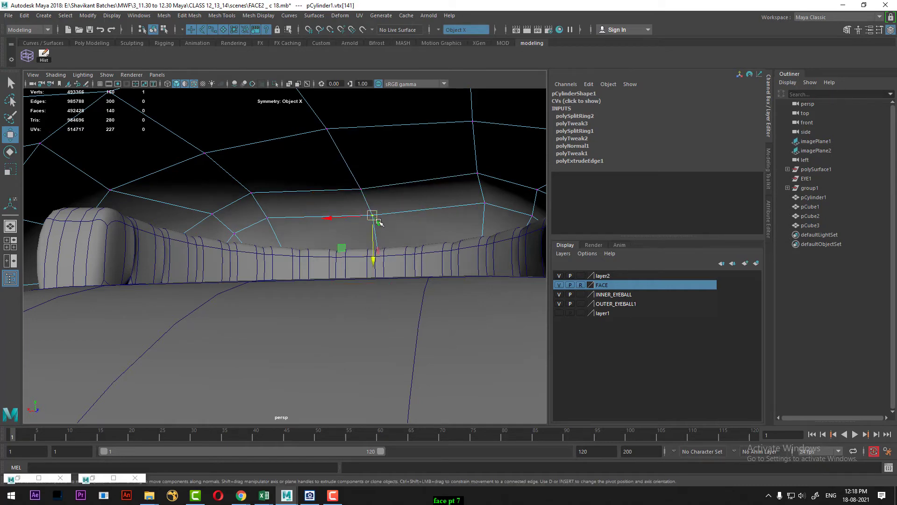
Move the cavity's front centre vertices forward along Z to follow the curve of the front teeth.
left_click_drag(412, 299, 362, 351, "alt")
scroll(340, 377, "up", 2)
middle_click_drag(342, 379, 326, 312, "alt")
scroll(326, 305, "up", 2)
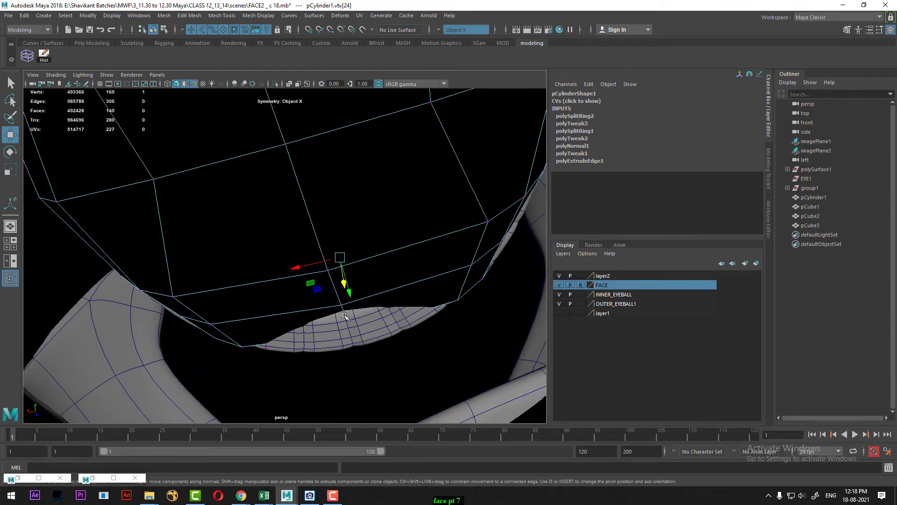
left_click_drag(348, 337, 350, 350)
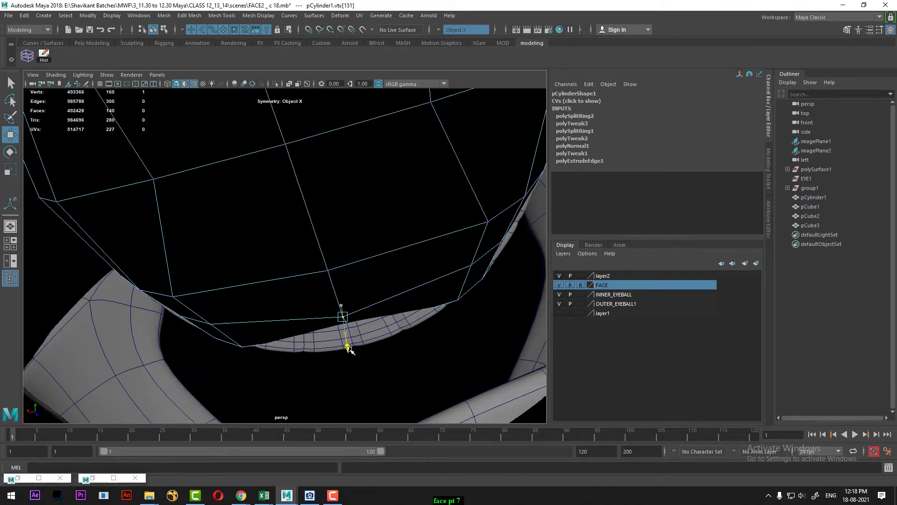
key("Down")
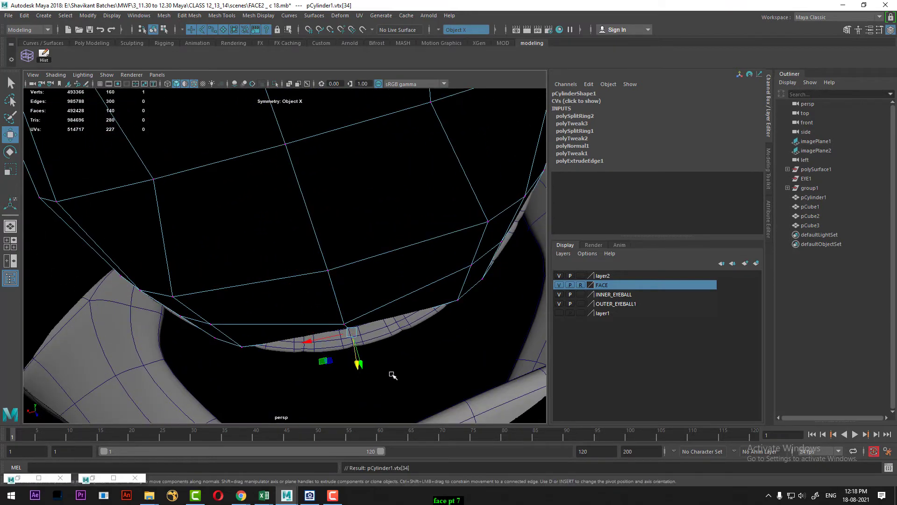
Move the cavity vertices that poke through the cheek above the mouth corner inward along X.
left_click_drag(393, 375, 359, 271, "alt")
scroll(181, 349, "down", 5)
scroll(246, 364, "up", 5)
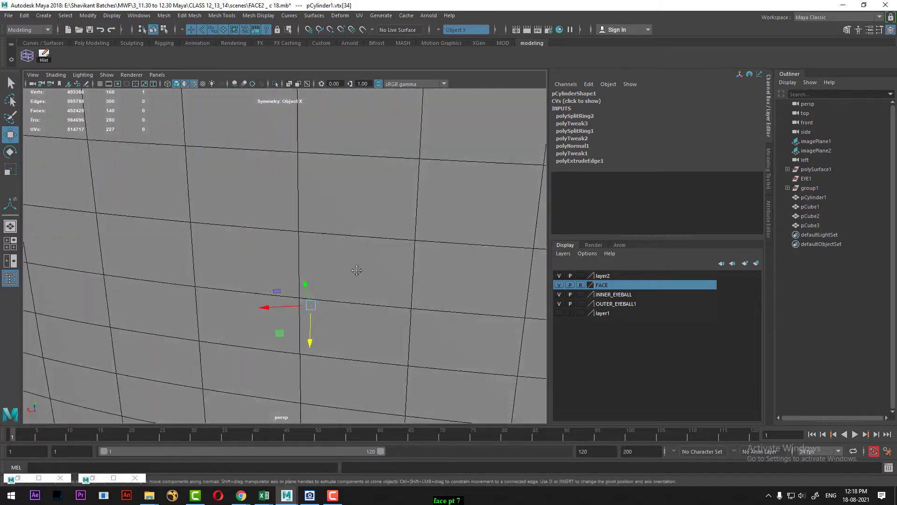
right_click_drag(359, 271, 321, 286, "alt")
left_click_drag(320, 287, 383, 282, "alt")
scroll(364, 295, "up", 2)
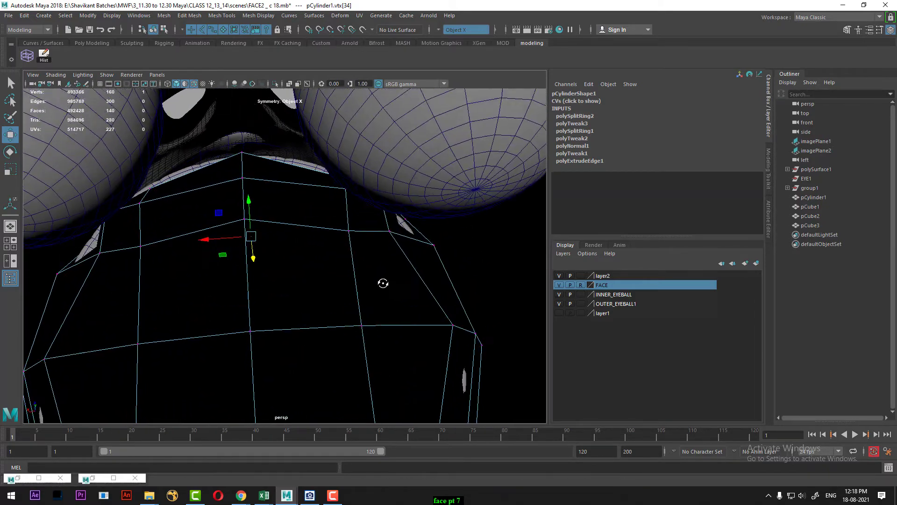
scroll(380, 283, "up", 3)
middle_click_drag(381, 282, 352, 301, "alt")
scroll(352, 302, "up", 5)
left_click_drag(352, 301, 177, 243, "alt")
middle_click_drag(241, 192, 250, 183)
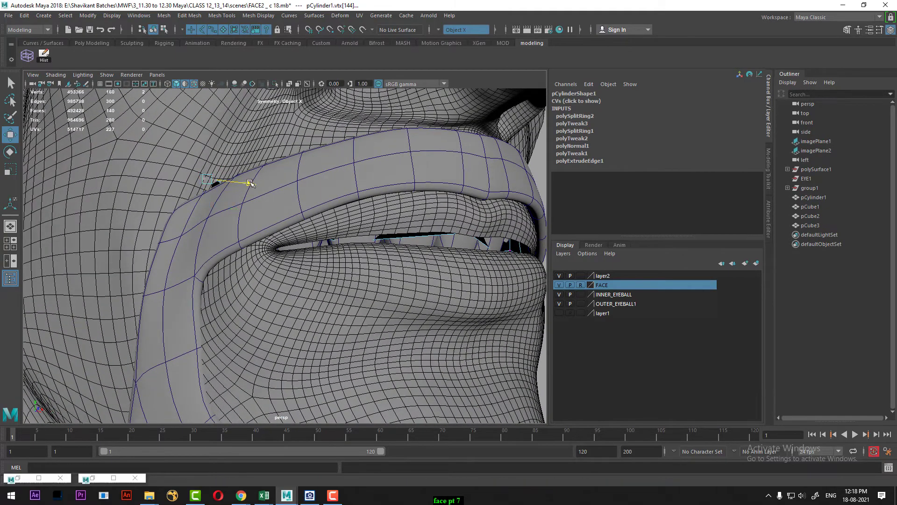
right_click_drag(275, 226, 224, 200, "alt")
right_click_drag(281, 262, 374, 358, "alt")
left_click_drag(374, 358, 363, 214, "alt")
left_click_drag(369, 239, 394, 215, "alt")
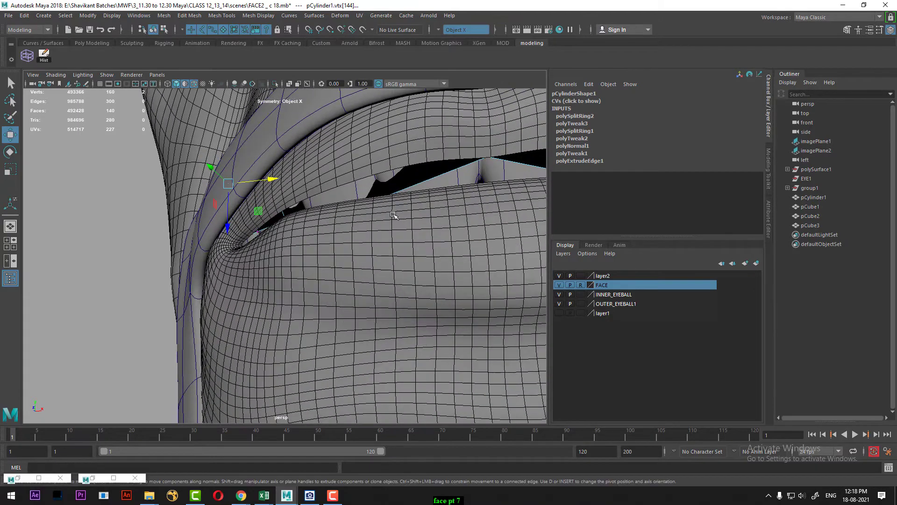
Split the cavity's edge rings on both sides of the centre line to add two lengthwise edge loops.
right_click_drag(410, 183, 350, 223)
left_click(423, 180)
left_click_drag(350, 223, 370, 195, "alt")
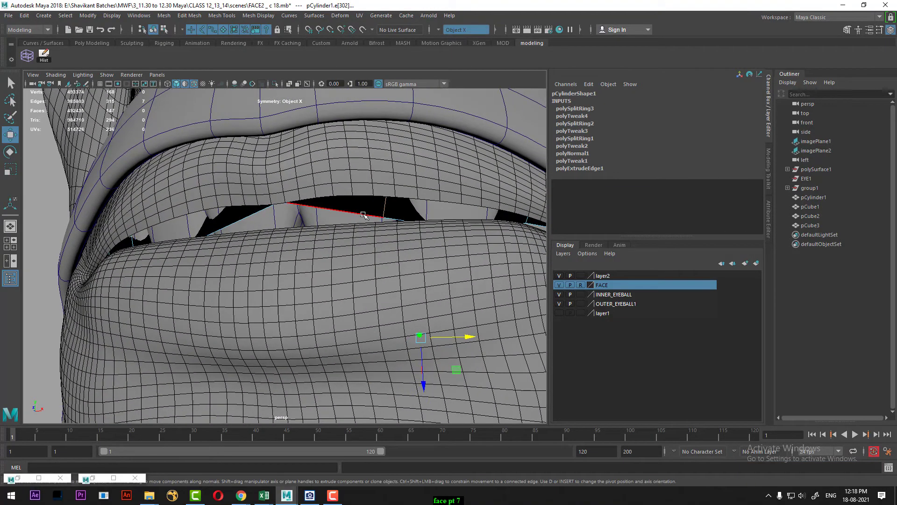
left_click_drag(430, 321, 276, 327, "alt")
left_click(308, 257)
right_click_drag(311, 231, 150, 297, "ctrl")
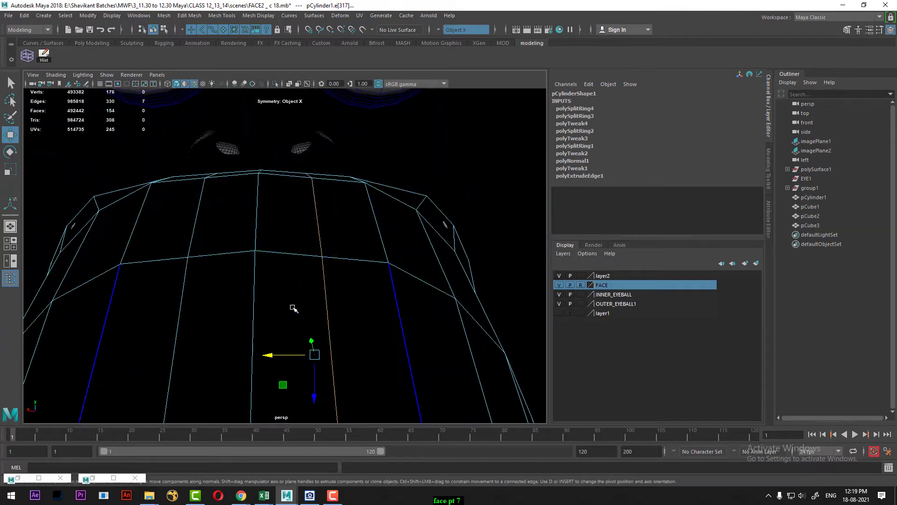
Select both new edge loops beside the cavity's centre and adjust their position along Z.
double_click(194, 239, "shift")
left_click_drag(234, 274, 345, 287, "alt")
scroll(345, 288, "up", 3)
middle_click_drag(336, 333, 318, 282, "alt")
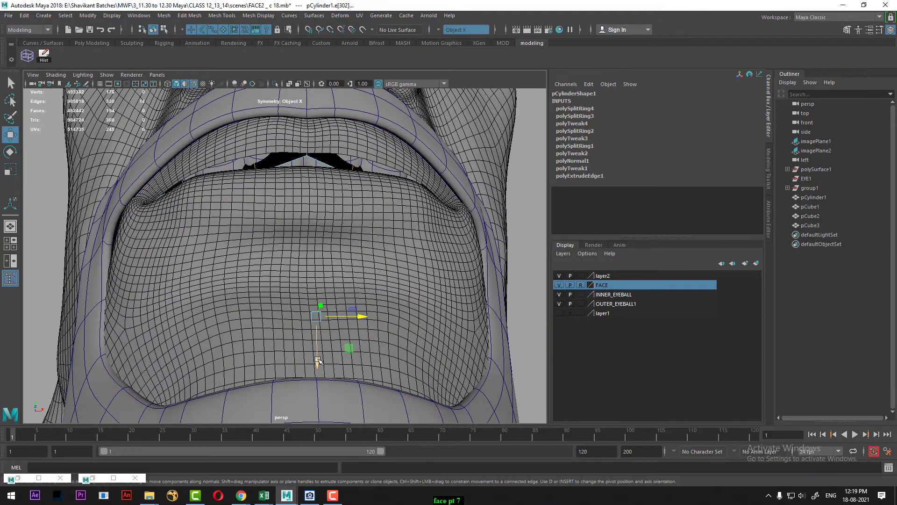
left_click_drag(315, 360, 222, 234)
scroll(233, 176, "up", 3)
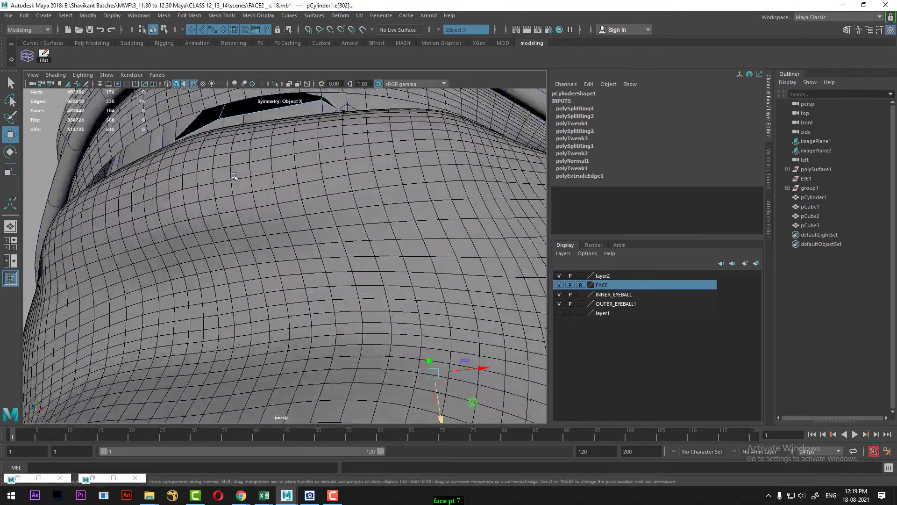
Try to raise the cavity vertex visible through the mouth opening and undo the move.
mouse_move(233, 176)
left_mouse_down("alt")
mouse_move(228, 199)
mouse_move(223, 186)
left_mouse_up("alt")
right_click_drag(223, 168, 189, 169)
left_click(204, 174)
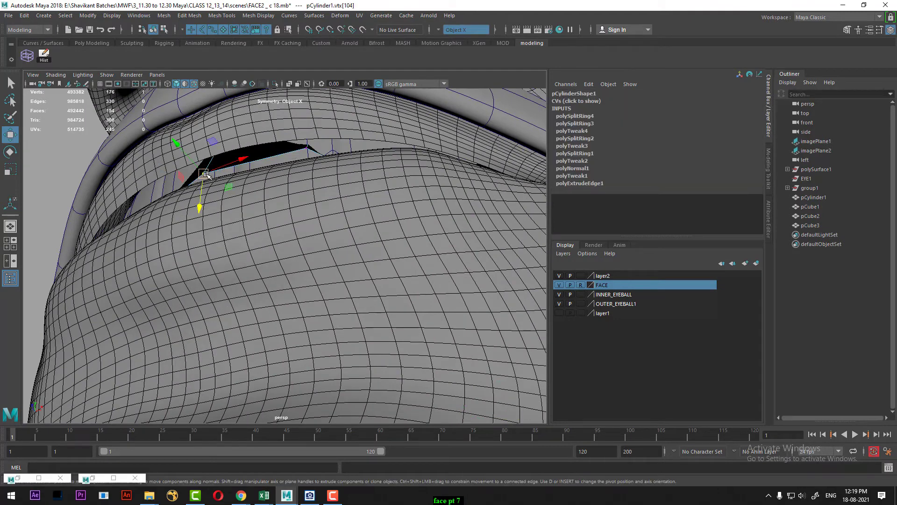
left_click_drag(204, 174, 305, 147)
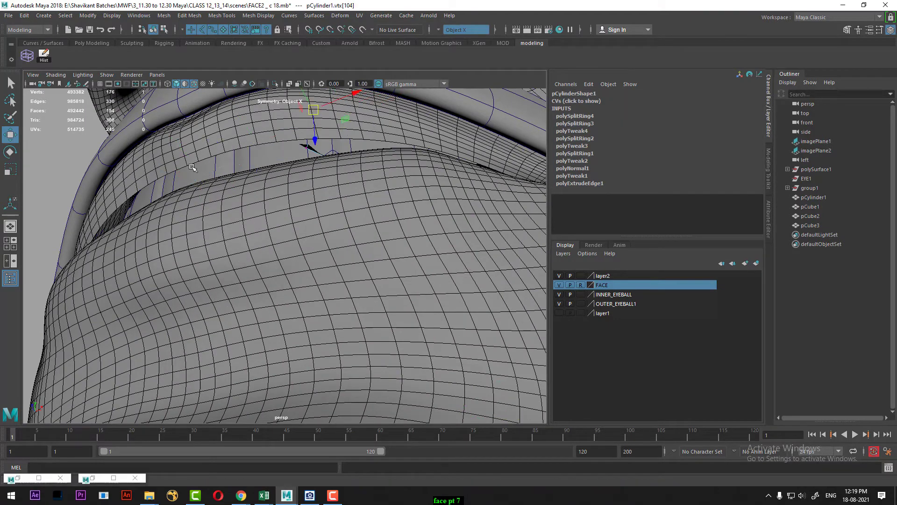
key("ctrl+z")
Reposition the front cavity vertices visible between the lips so they no longer cross the teeth.
left_click_drag(204, 174, 246, 178, "alt")
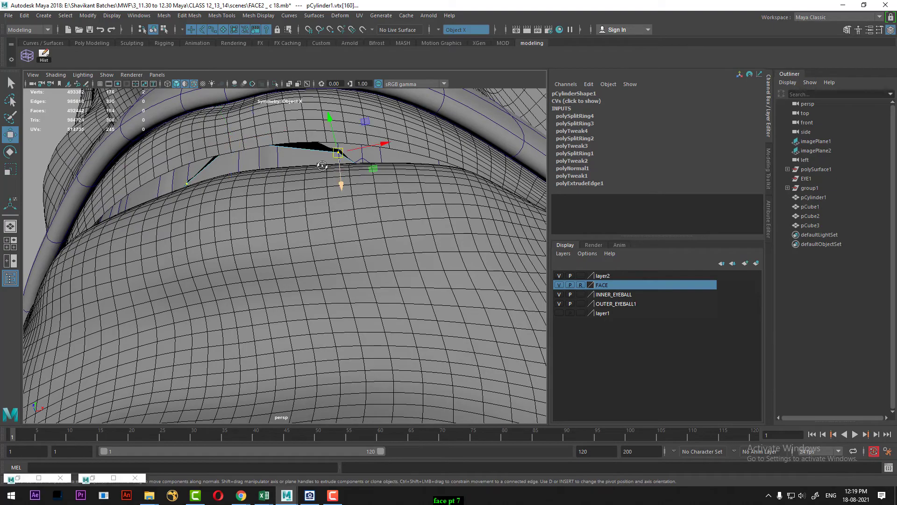
left_click_drag(339, 150, 281, 154, "alt")
left_click(275, 133)
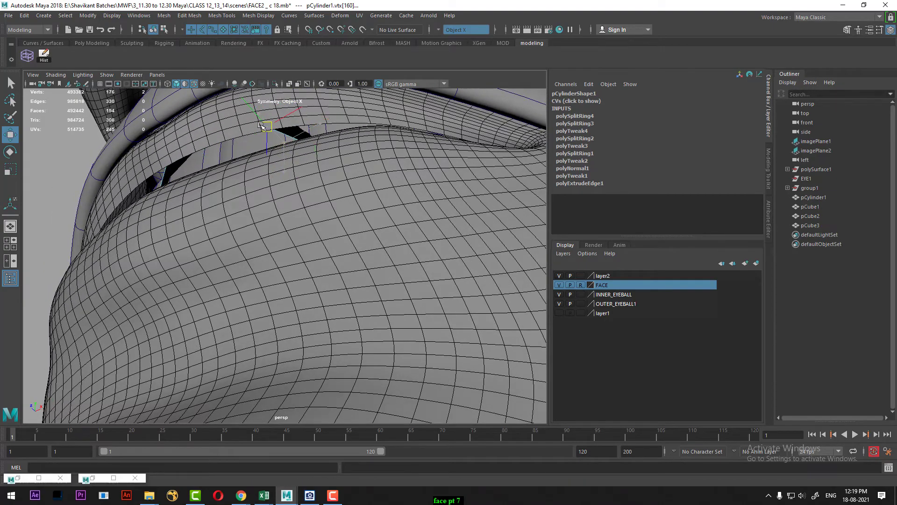
left_click_drag(262, 125, 343, 192, "alt")
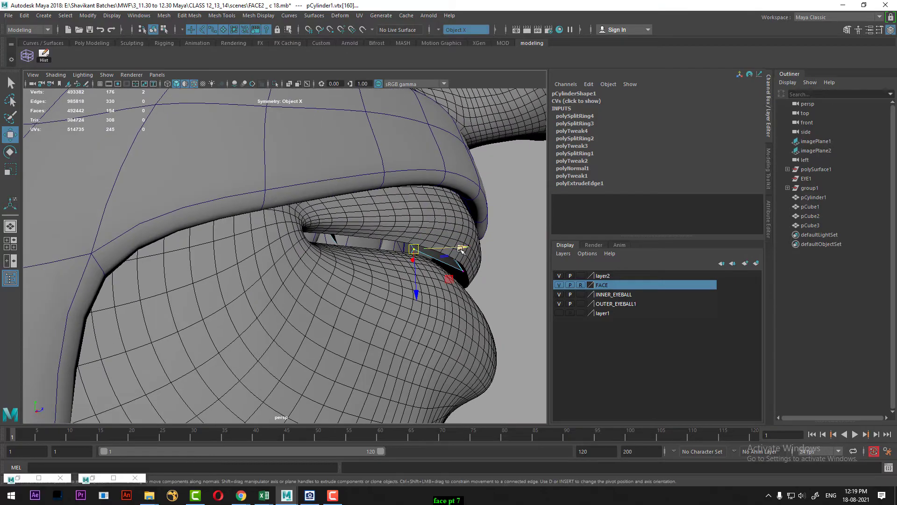
left_click_drag(462, 245, 272, 214)
Adjust the cavity vertices near the mouth corner so they stay hidden behind the lips, checking in wireframe and shaded display.
key("4")
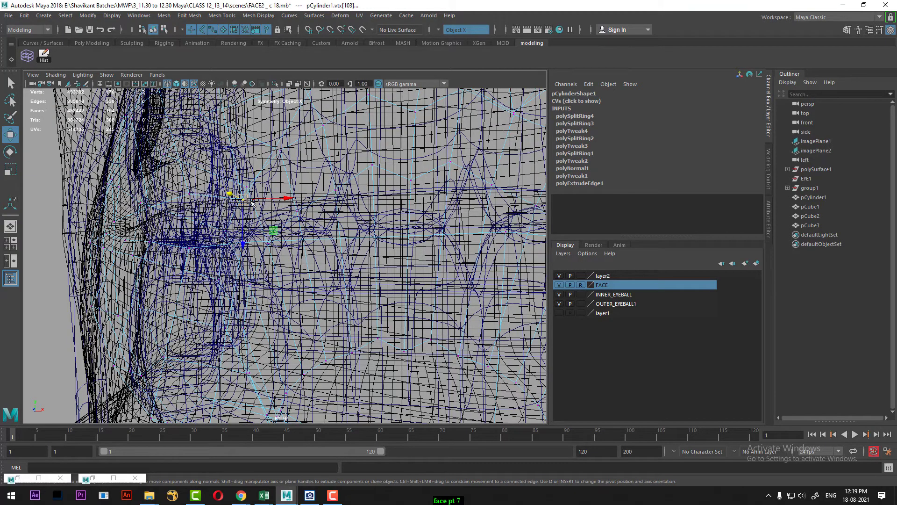
key("5")
mouse_move(251, 202)
left_mouse_down("alt")
mouse_move(232, 238)
mouse_move(216, 242)
mouse_move(227, 217)
mouse_move(144, 181)
mouse_move(181, 184)
mouse_move(176, 168)
left_mouse_up("alt")
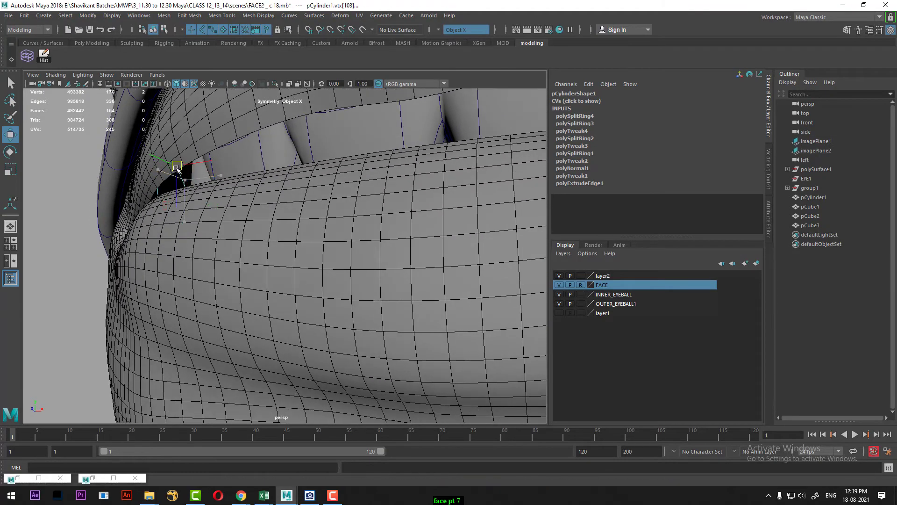
left_click_drag(214, 190, 293, 284, "alt")
left_click(152, 198)
left_click(236, 262)
left_click(168, 256)
left_click(167, 238)
left_click(153, 233)
scroll(146, 237, "down", 5)
scroll(339, 280, "down", 5)
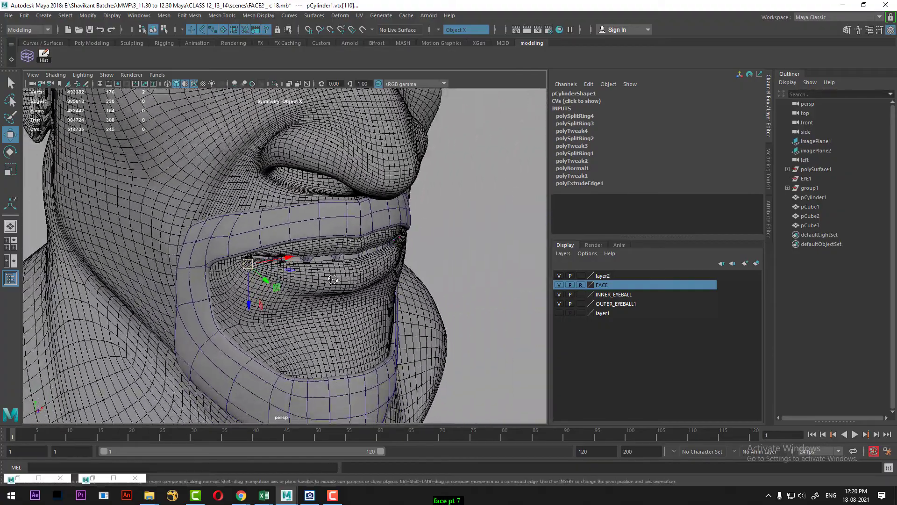
Check the mouth from several angles, return to object mode and deselect the cavity mesh.
scroll(439, 280, "up", 5)
left_click_drag(458, 280, 331, 279, "alt")
scroll(290, 225, "down", 4)
left_click_drag(280, 233, 367, 300, "alt")
scroll(366, 301, "down", 5)
right_click_drag(294, 225, 369, 197)
left_click(424, 278)
left_click_drag(424, 278, 407, 260, "alt")
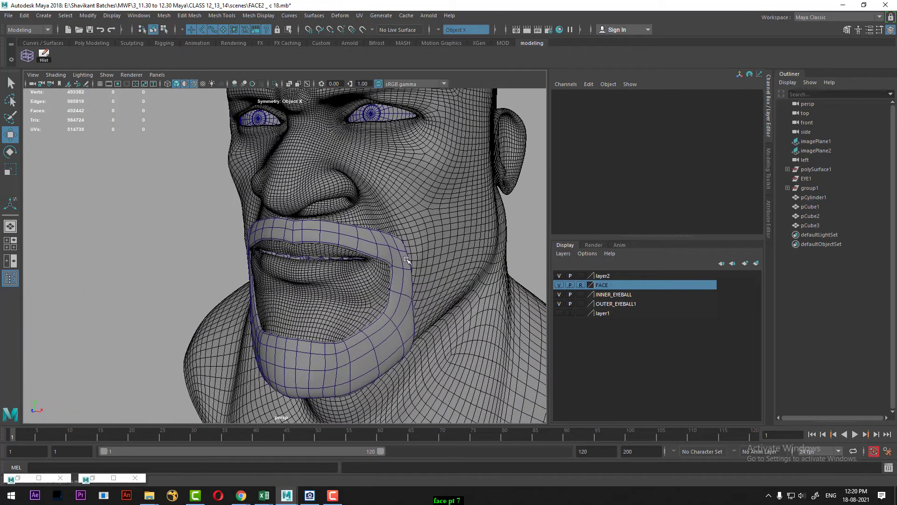
Turn off reference display on the FACE layer and hide the wireframe on the shaded head.
left_click(582, 287)
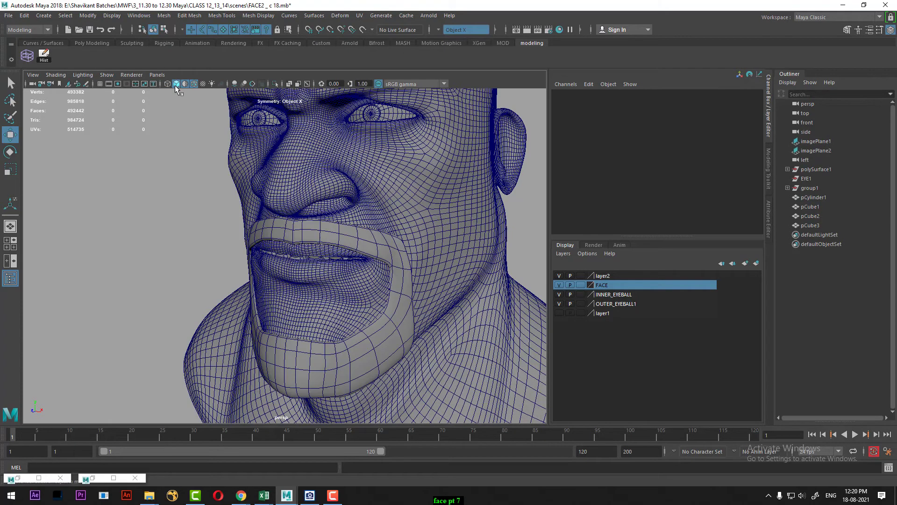
left_click(193, 85)
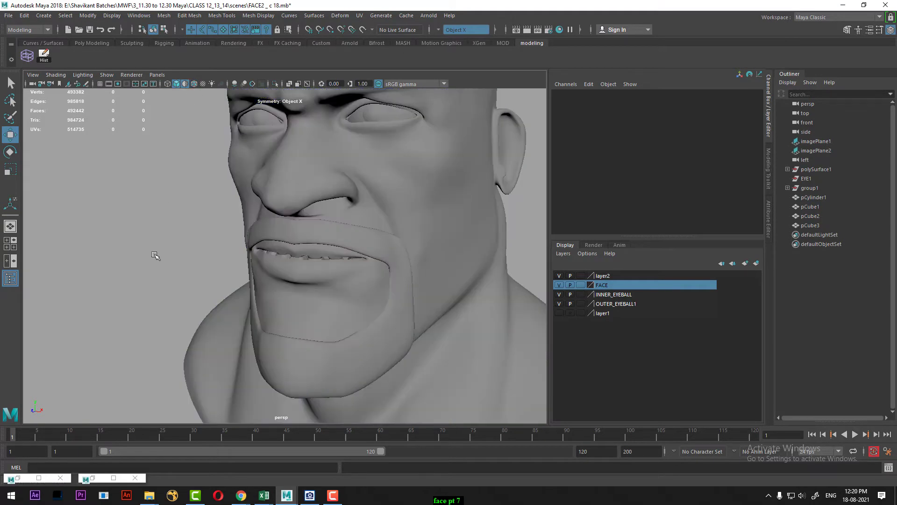
mouse_move(154, 254)
left_mouse_down("alt")
mouse_move(232, 251)
mouse_move(201, 253)
left_mouse_up("alt")
right_click_drag(201, 253, 136, 256, "alt")
left_click_drag(140, 259, 354, 326, "alt")
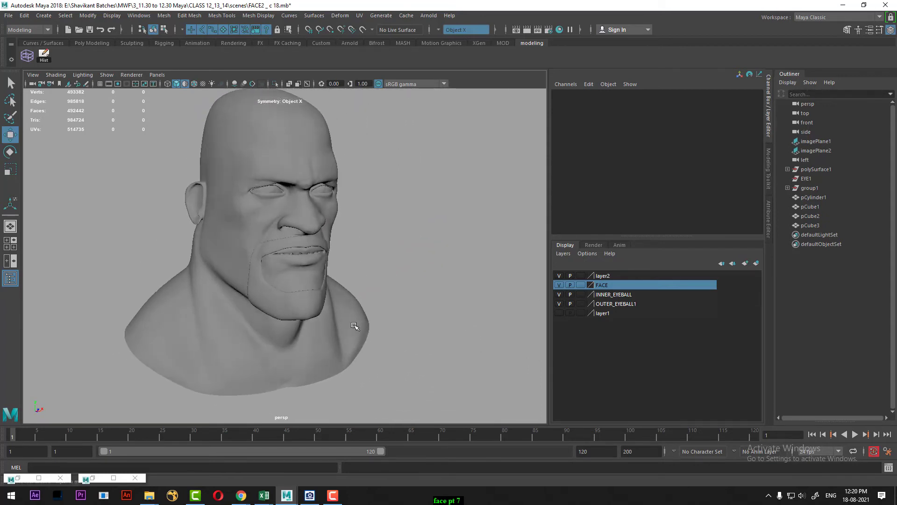
Assign a new Arnold aiStandardSurface material to the head mesh.
left_click(282, 149)
right_click_drag(267, 149, 268, 391)
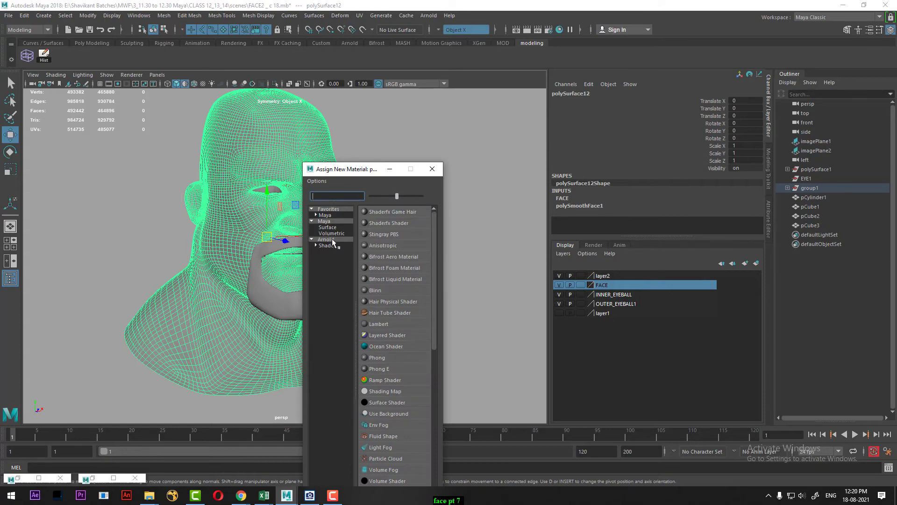
left_click(329, 239)
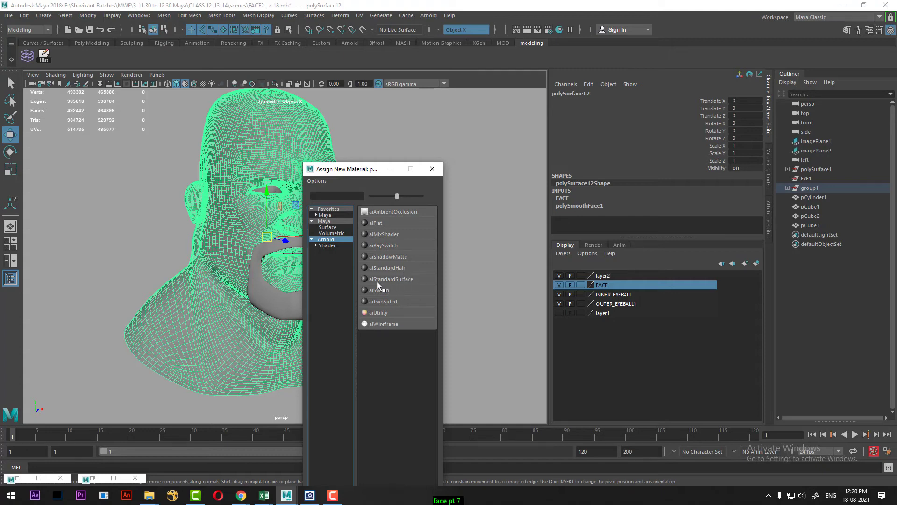
left_click(397, 279)
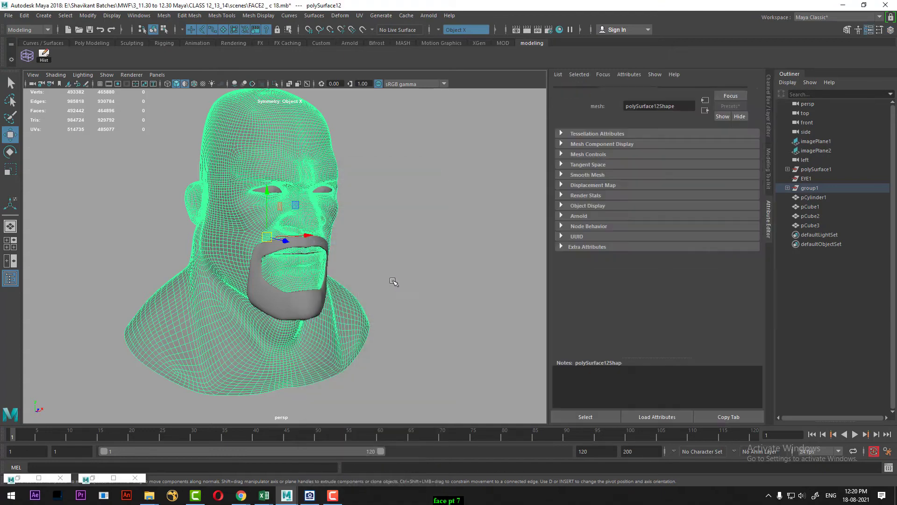
Replace the head material's settings with the Clay preset and deselect the head.
right_click_drag(291, 175, 298, 397)
left_click(730, 114)
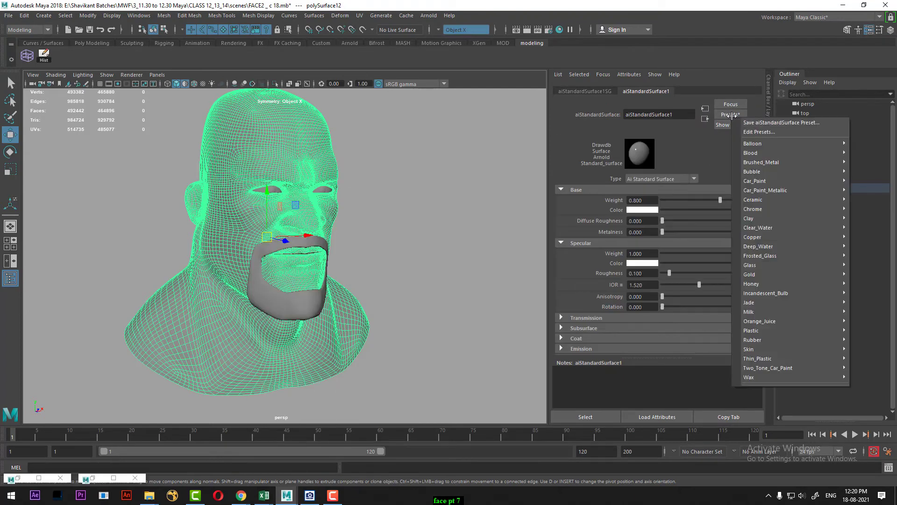
mouse_move(775, 219)
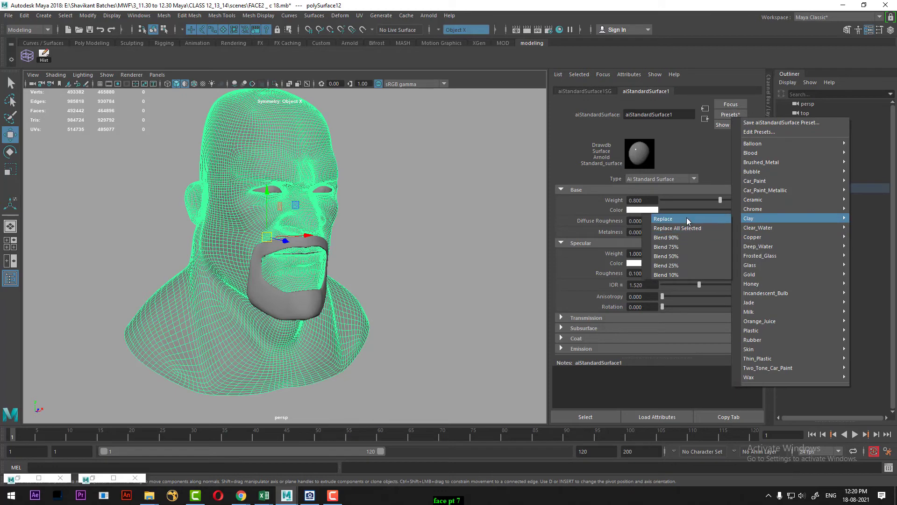
left_click(687, 219)
left_click(420, 240)
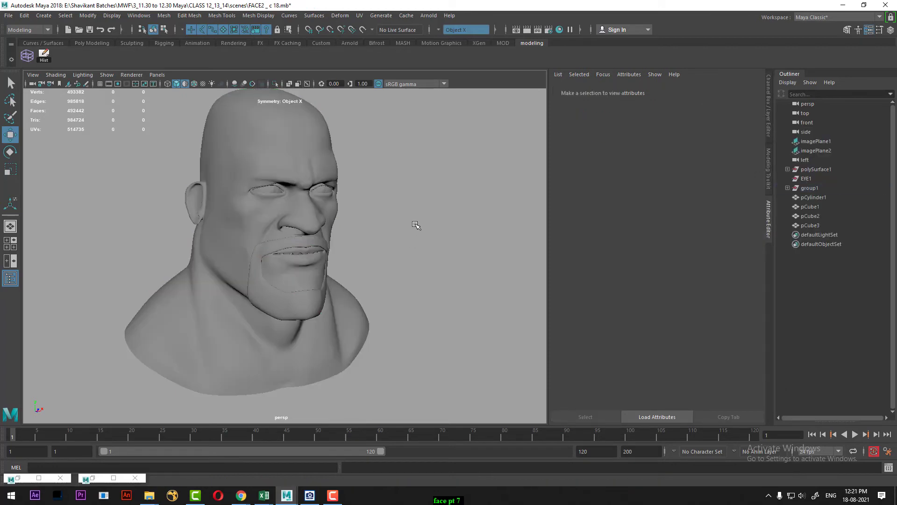
Add an Arnold Skydome Light to the scene.
left_click_drag(402, 200, 473, 234, "alt")
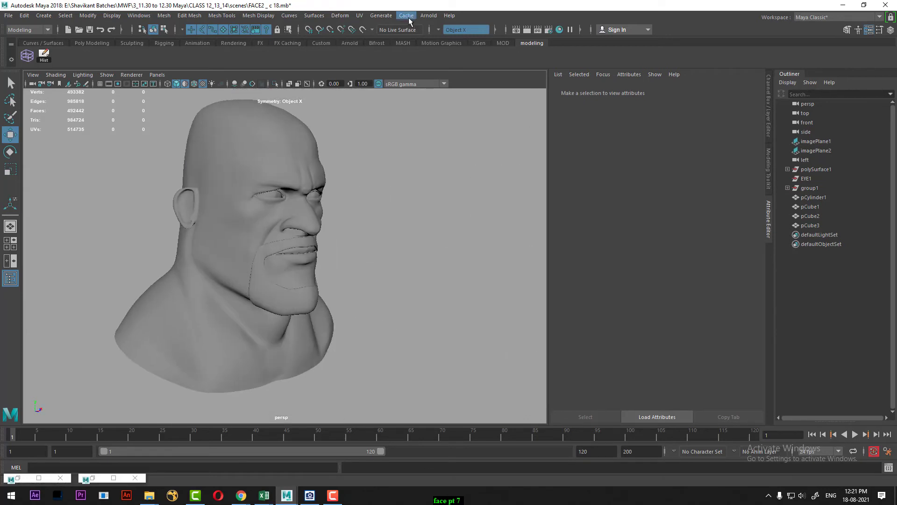
left_click(429, 15)
mouse_move(481, 66)
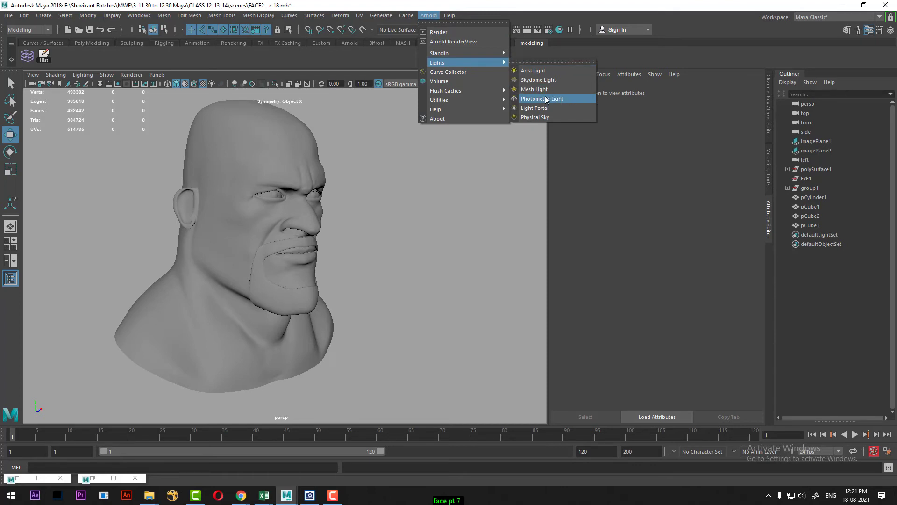
left_click(543, 80)
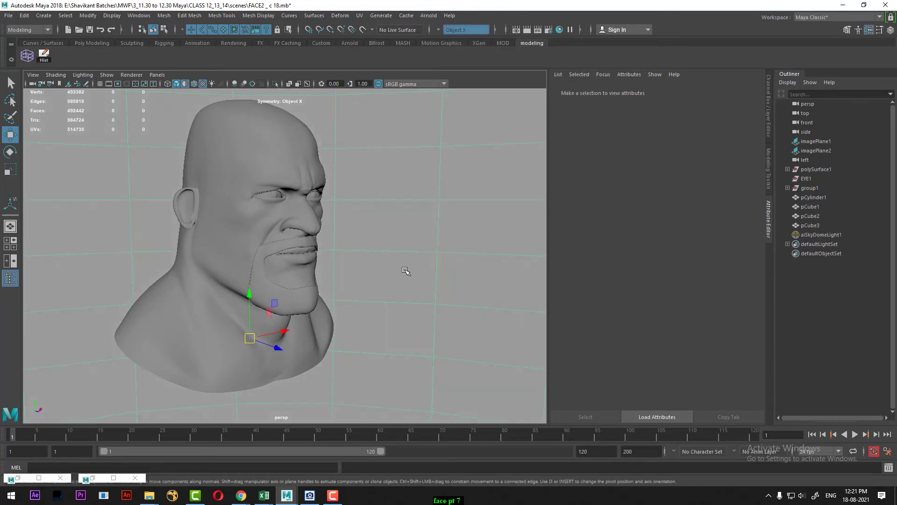
Turn on the resolution gate in the perspective view and frame the whole bust inside it in three-quarter view.
right_click_drag(401, 277, 371, 231, "alt")
left_click_drag(370, 232, 342, 235, "alt")
right_click_drag(342, 236, 418, 279, "alt")
middle_click_drag(409, 263, 421, 281, "alt")
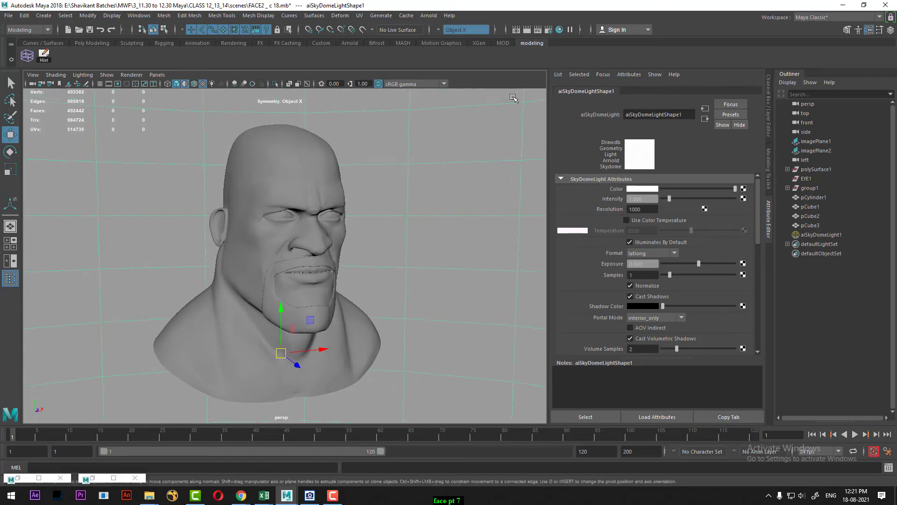
left_click(117, 84)
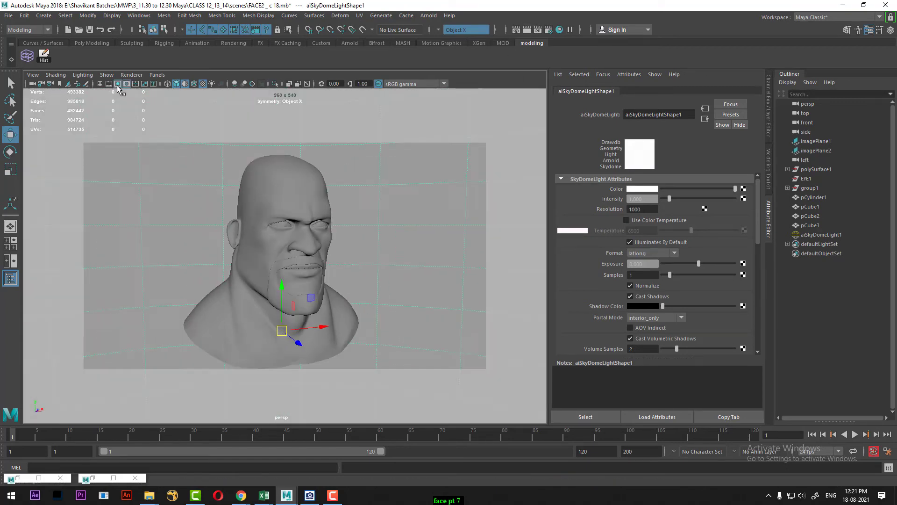
right_click_drag(329, 258, 317, 251, "alt")
middle_click_drag(317, 251, 317, 247, "alt")
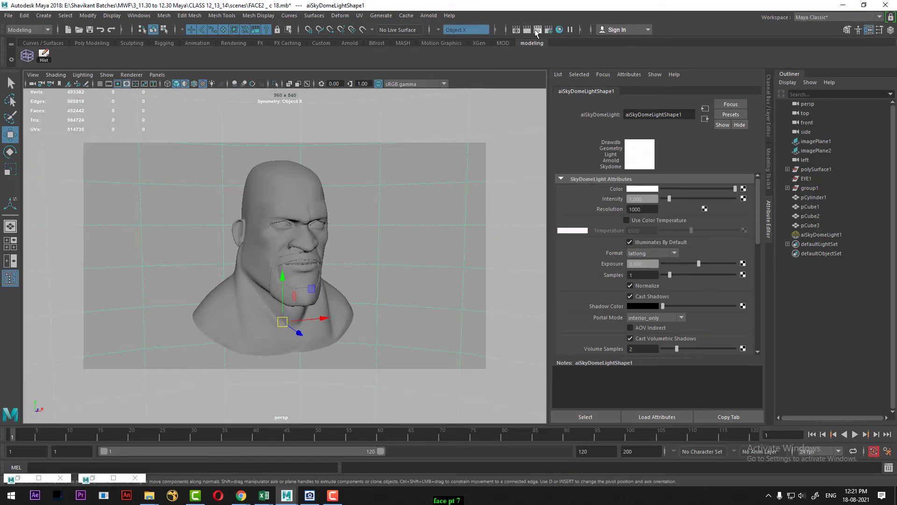
Render the current view, switch the renderer from Maya Software to Arnold Renderer, and minimize the render window.
left_click(527, 30)
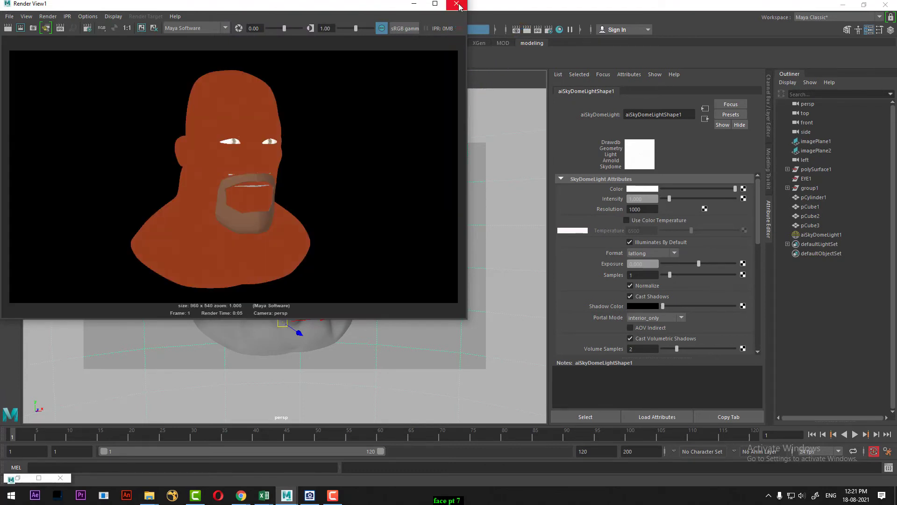
left_click(216, 29)
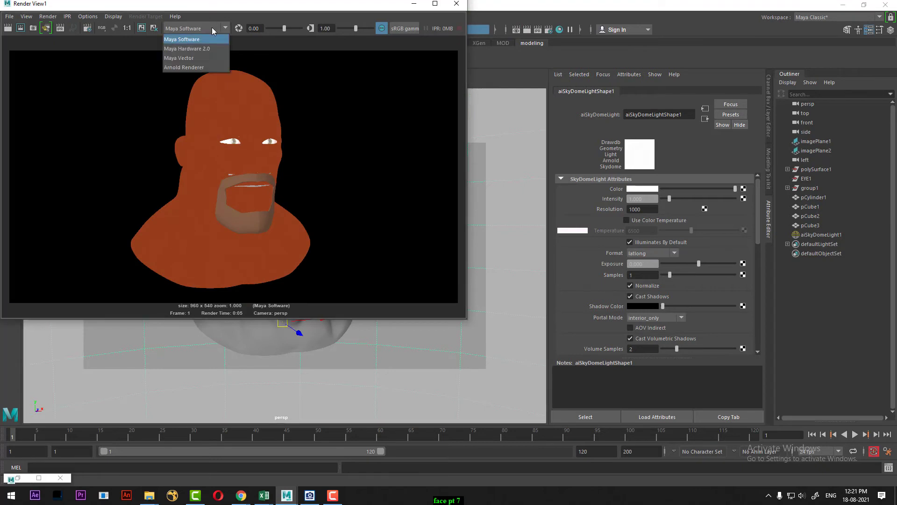
left_click(191, 68)
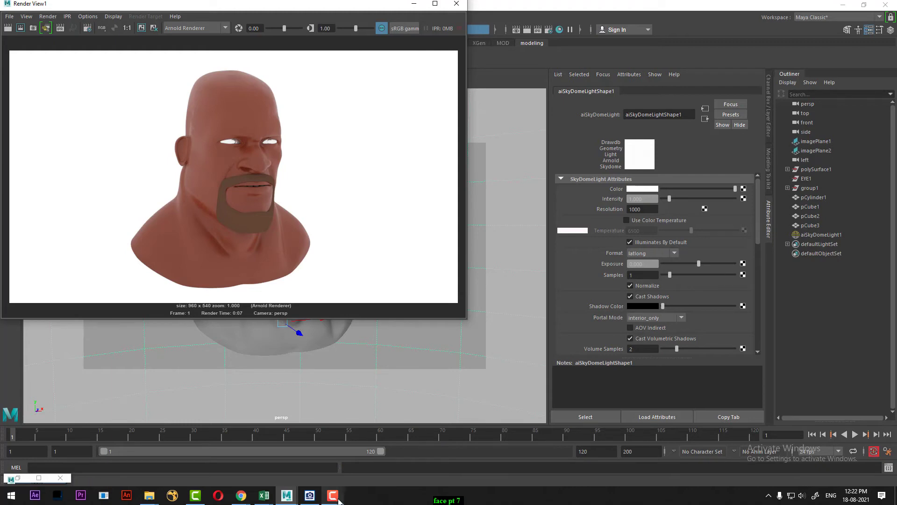
left_click(414, 8)
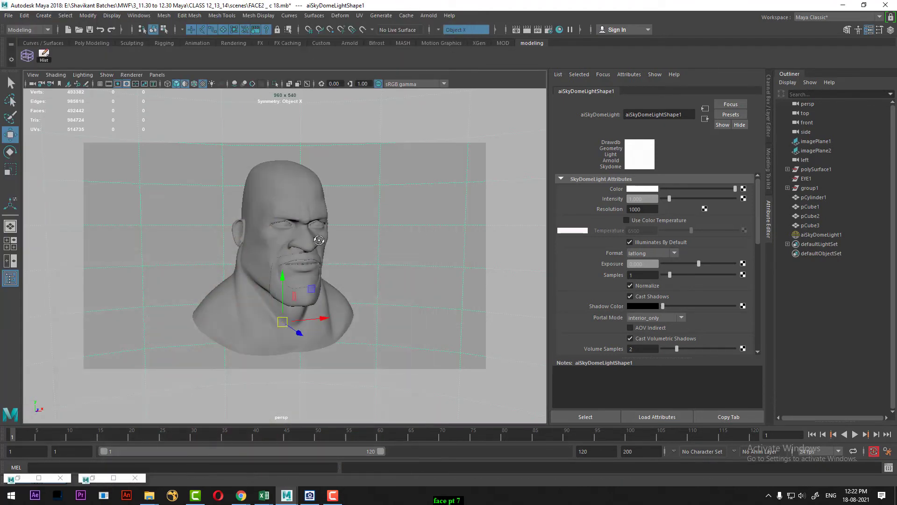
Hide the outer eyeball spheres so that the inner eyeballs are exposed.
left_click_drag(332, 280, 362, 232, "alt")
scroll(362, 232, "up", 5)
left_click_drag(355, 166, 381, 200, "alt")
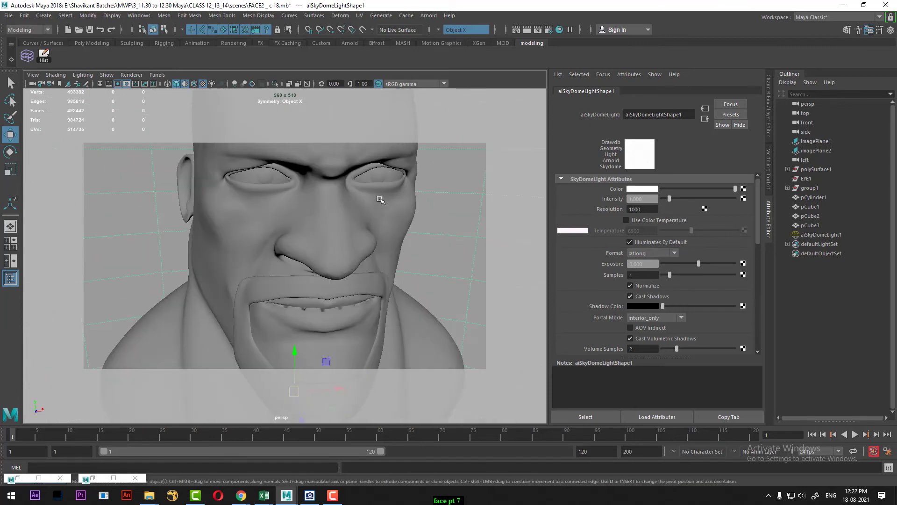
left_click(381, 175)
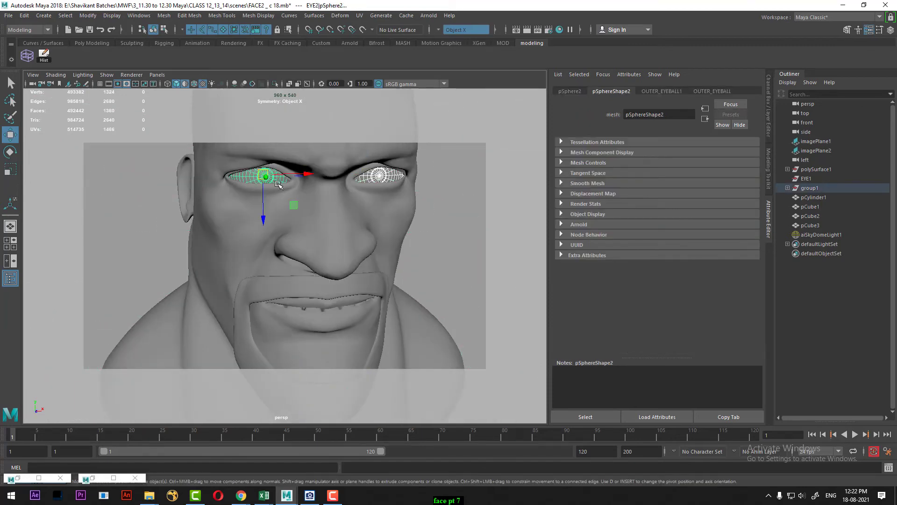
key("ctrl+h")
left_click_drag(288, 188, 347, 187, "alt")
scroll(383, 173, "up", 2)
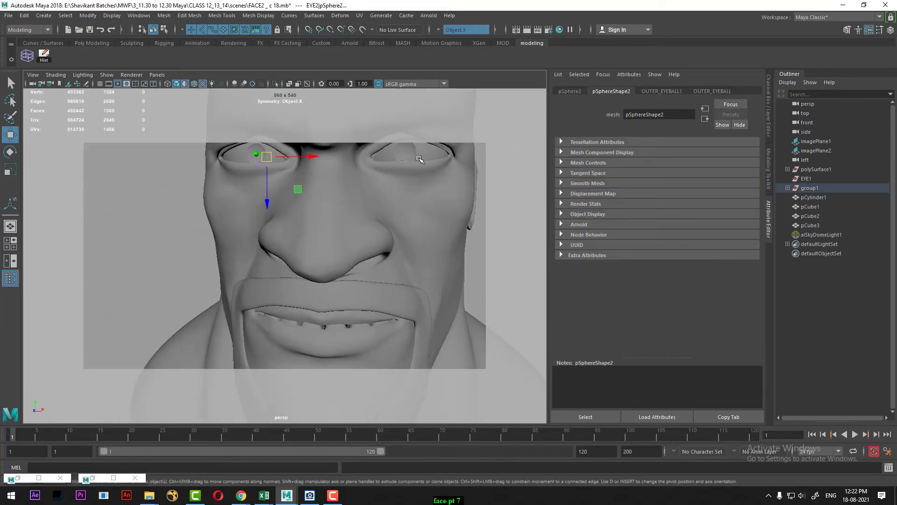
Select the inner eyeball of the character's left eye, inspect its current material attributes, and show its channels and display layers.
left_click(420, 156)
right_click_drag(420, 155, 419, 384)
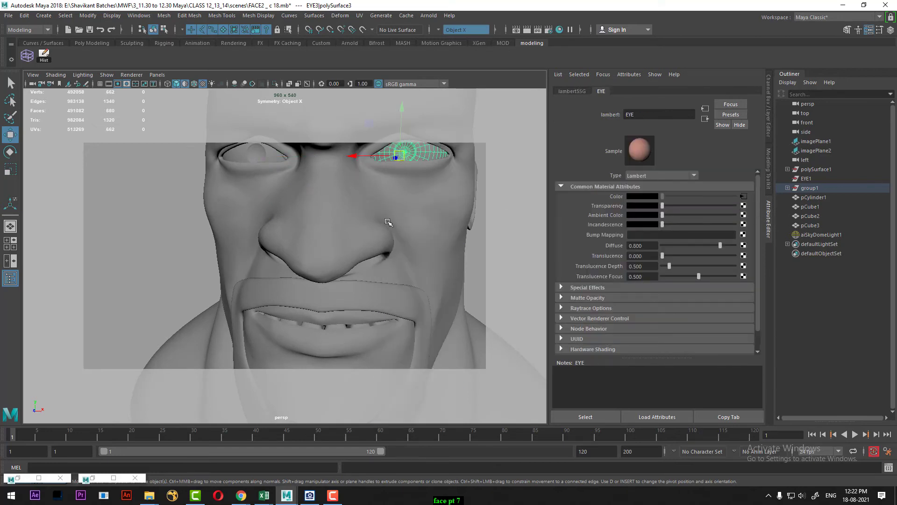
left_click(891, 29)
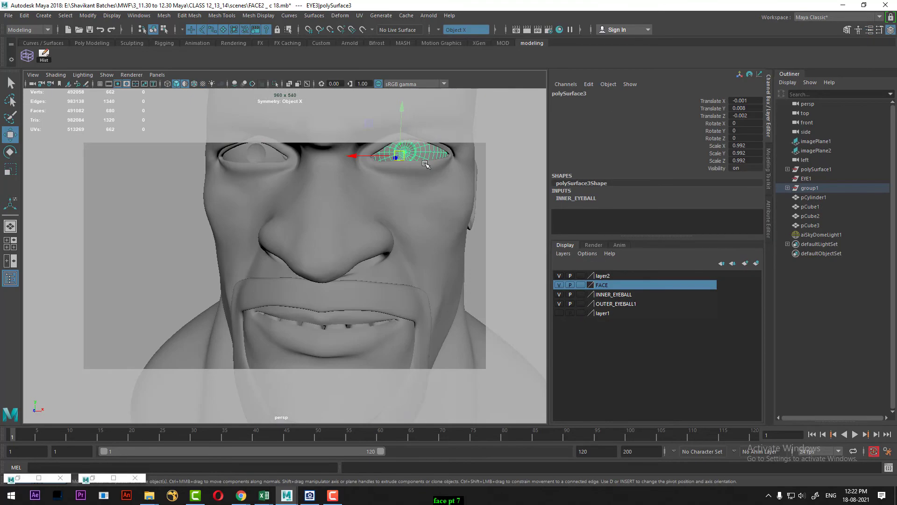
Assign a new Arnold aiStandardSurface material to the inner eyeball of the character's left eye.
left_click_drag(386, 176, 349, 226, "alt")
right_click_drag(349, 225, 387, 220, "alt")
middle_click_drag(386, 220, 327, 254, "alt")
right_click_drag(327, 254, 354, 241, "alt")
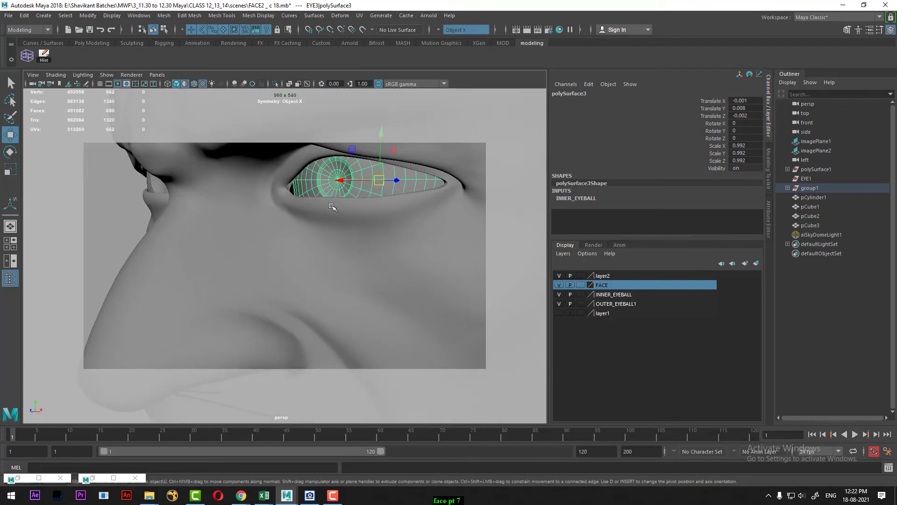
left_click_drag(312, 191, 301, 217, "alt")
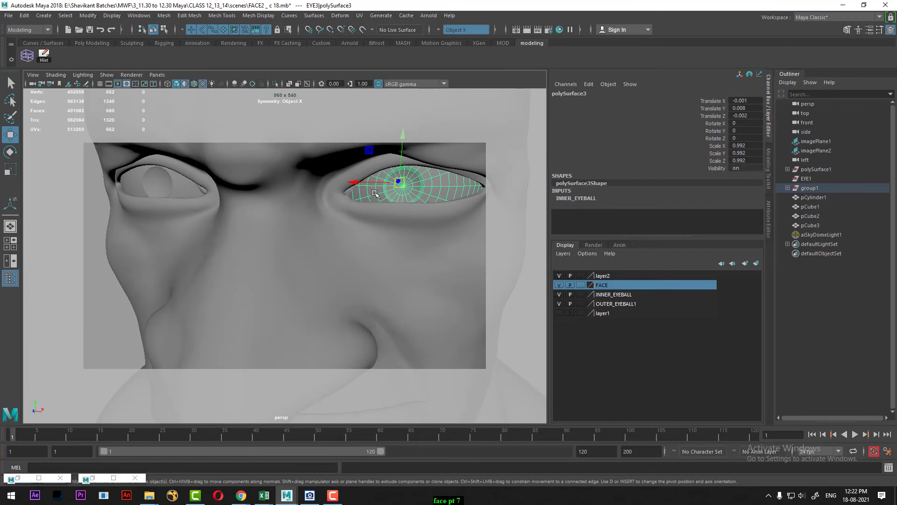
right_click_drag(374, 192, 382, 434)
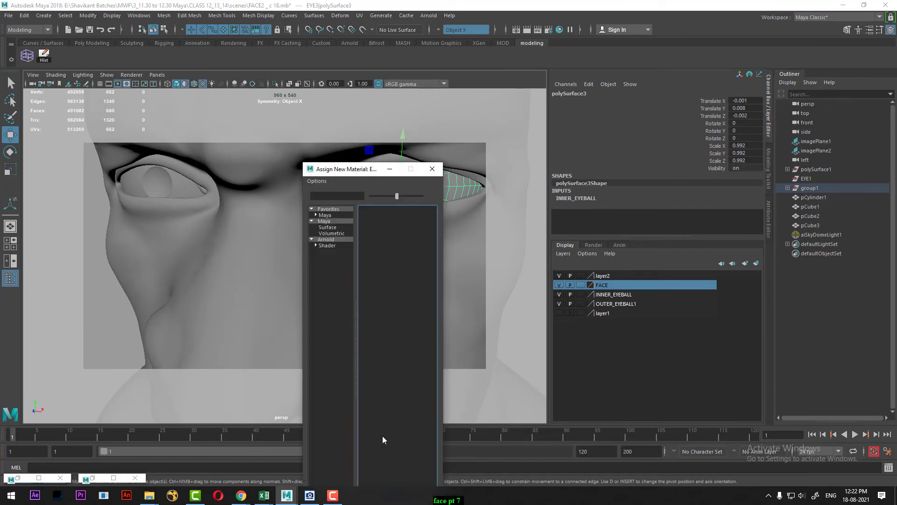
left_click(327, 246)
left_click(403, 286)
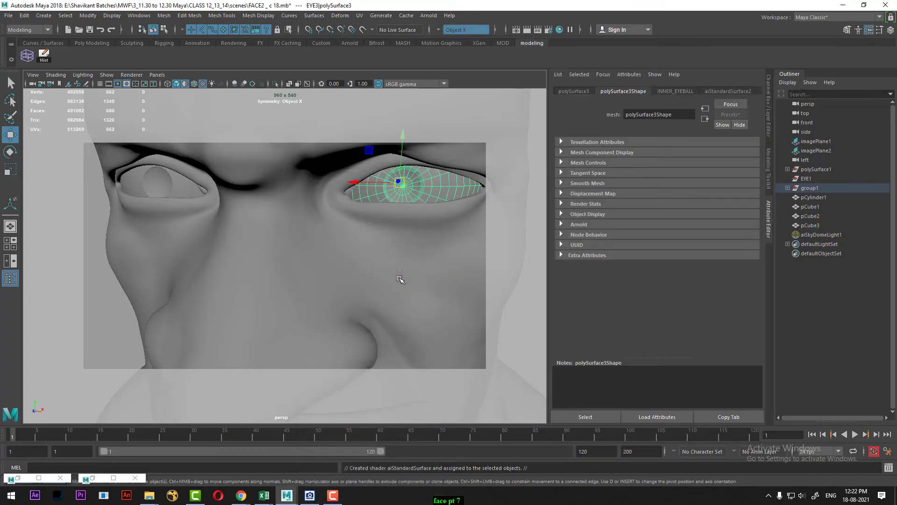
Open the attributes of the left inner eyeball's new material and rename the material as eye.
right_click_drag(421, 194, 428, 418)
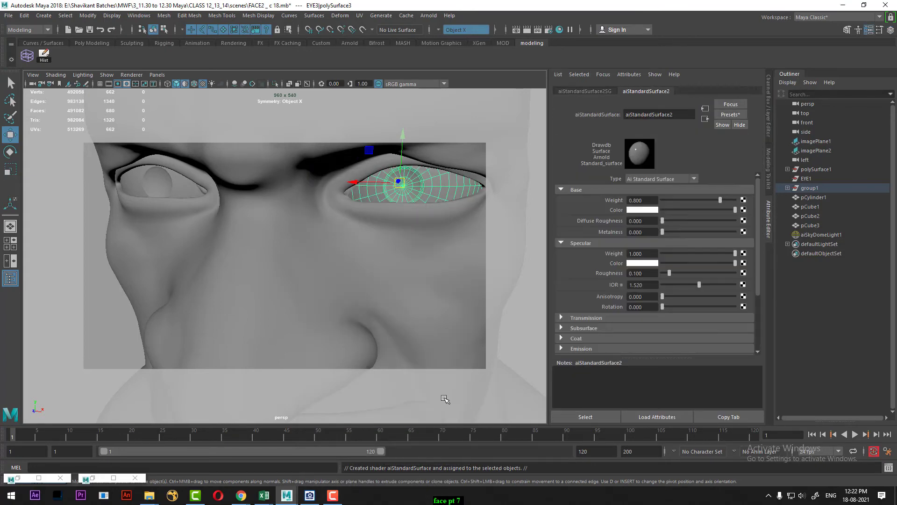
left_click_drag(673, 114, 588, 108)
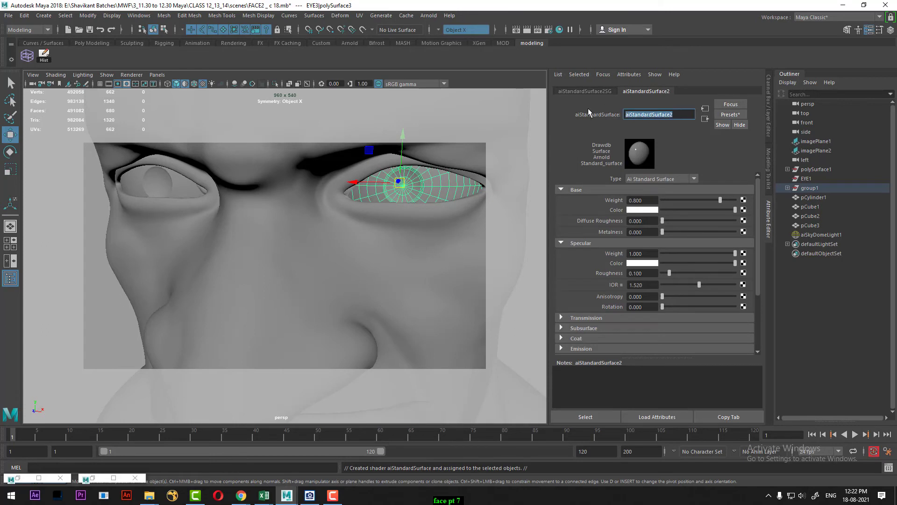
type("eye")
key("Return")
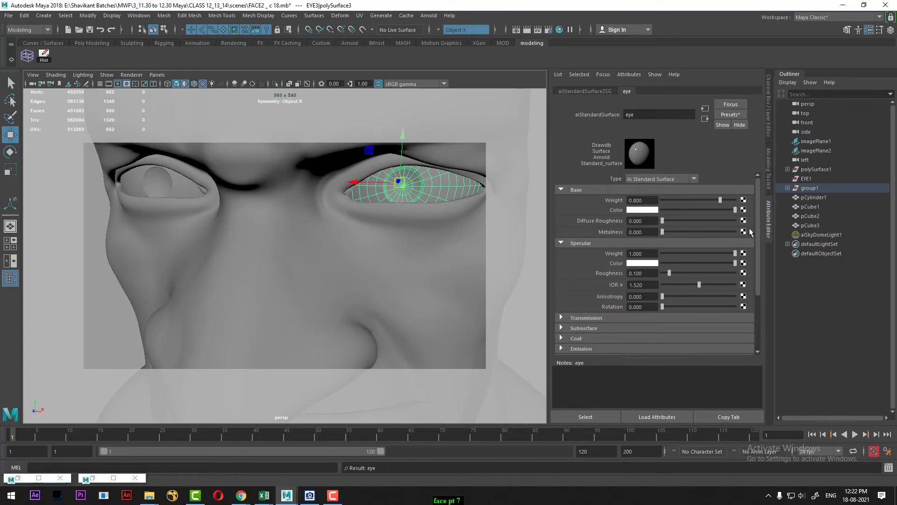
Connect a File texture to the eye material's base color and open the browser for its image.
left_click(743, 209)
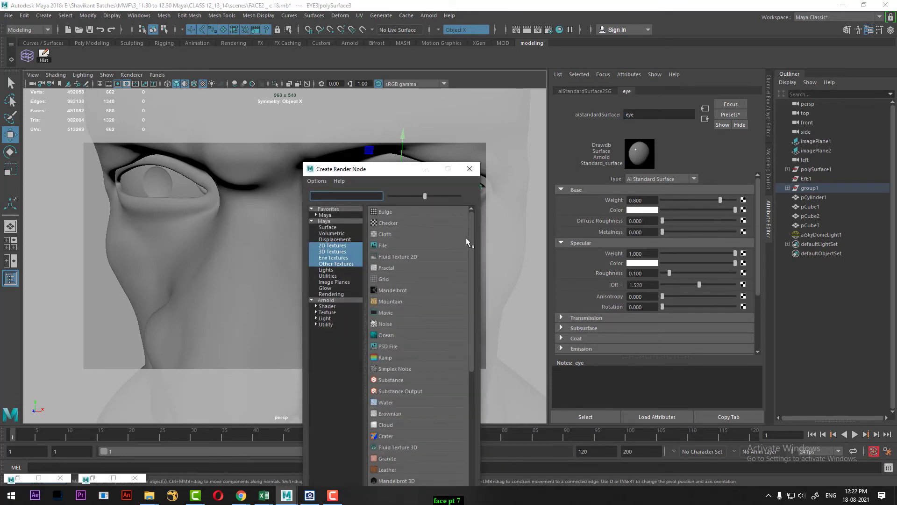
left_click(392, 245)
left_click(746, 219)
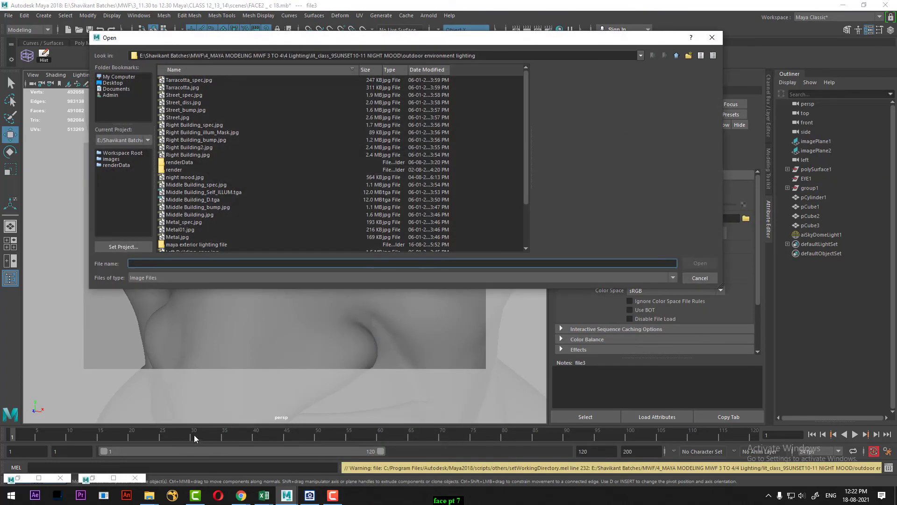
Switch to File Explorer, copy the path of the project's sourceimages folder, and return to Maya.
left_click(157, 492)
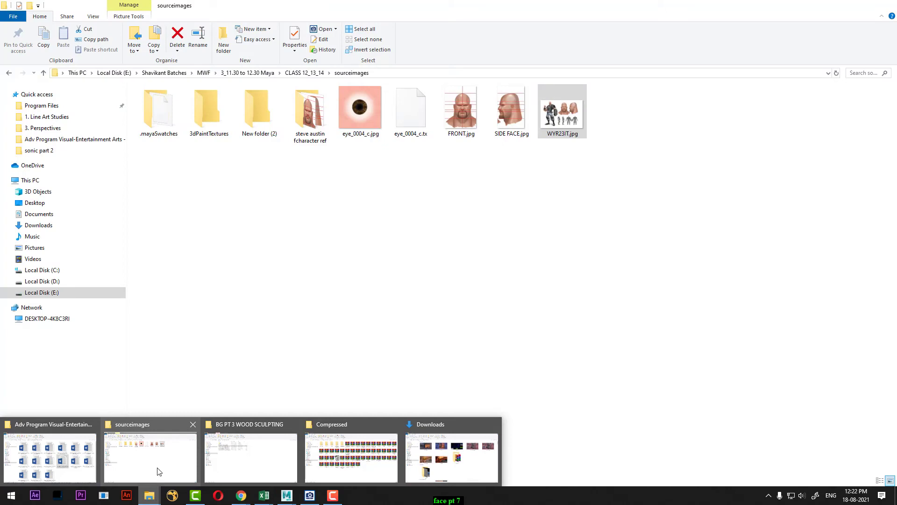
left_click(157, 470)
left_click(403, 74)
key("ctrl+c")
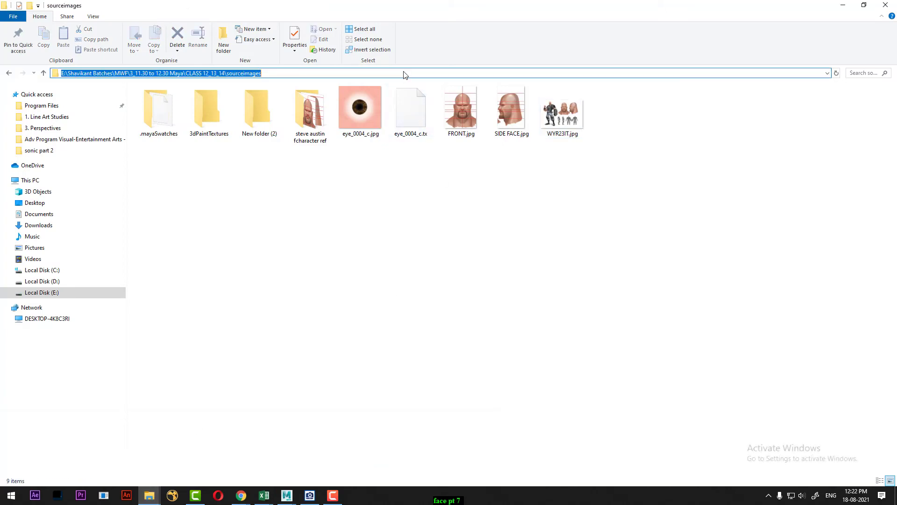
left_click(850, 9)
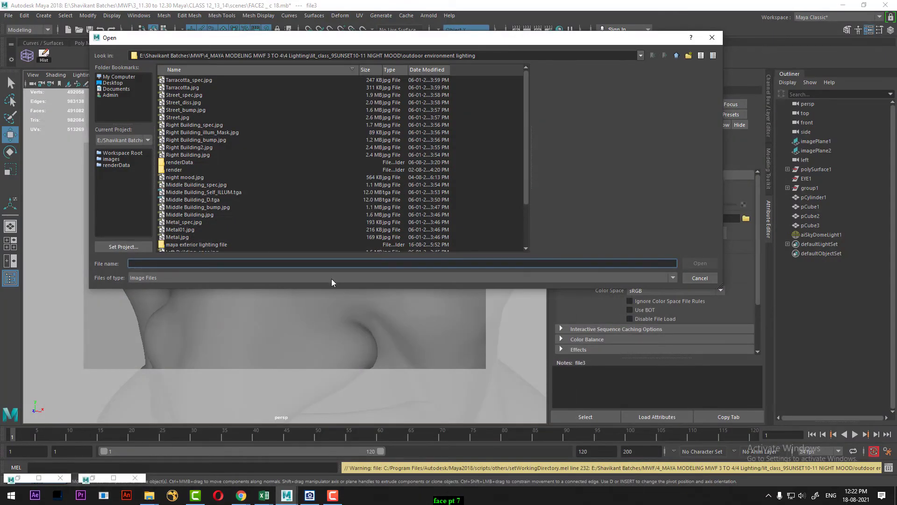
Go to the copied sourceimages path and load eye_0004_c.tx as the File texture's image.
key("ctrl+v")
key("Return")
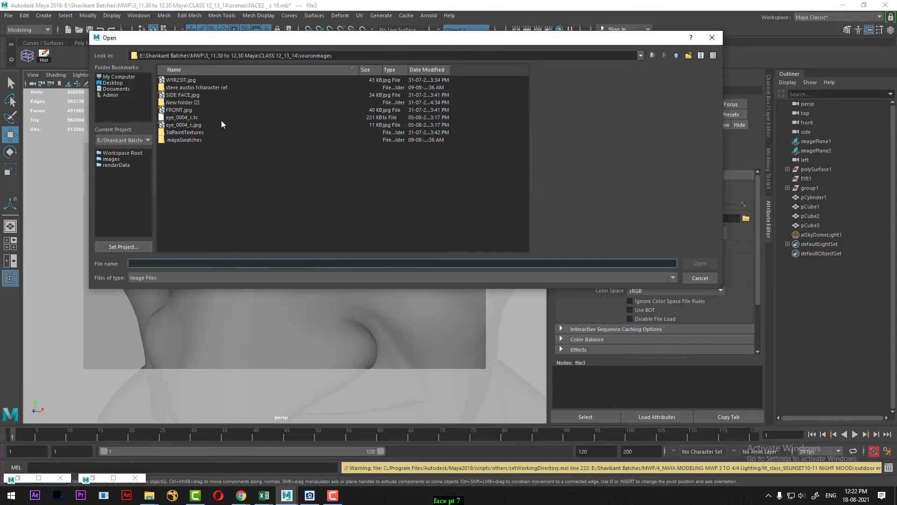
left_click(189, 119)
double_click(188, 119)
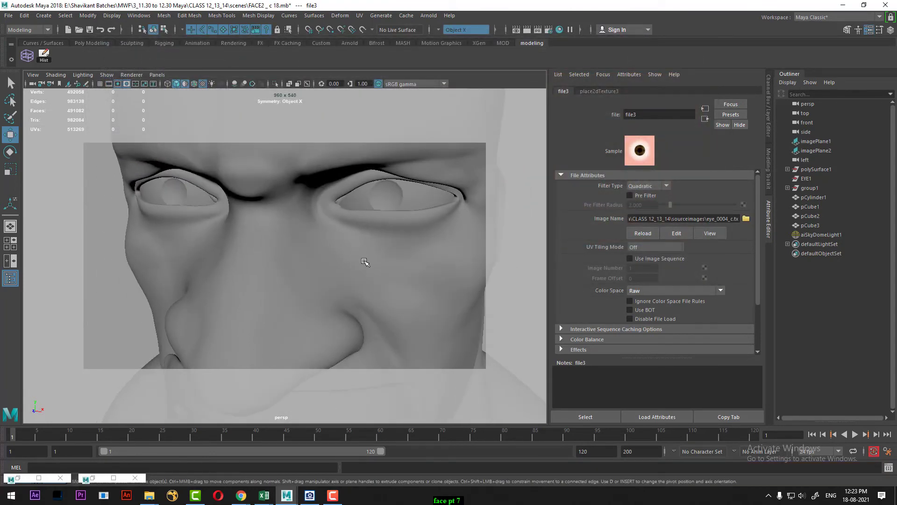
Preview the left inner eyeball with scene lighting and in wireframe, and return to shaded display.
left_click(404, 208)
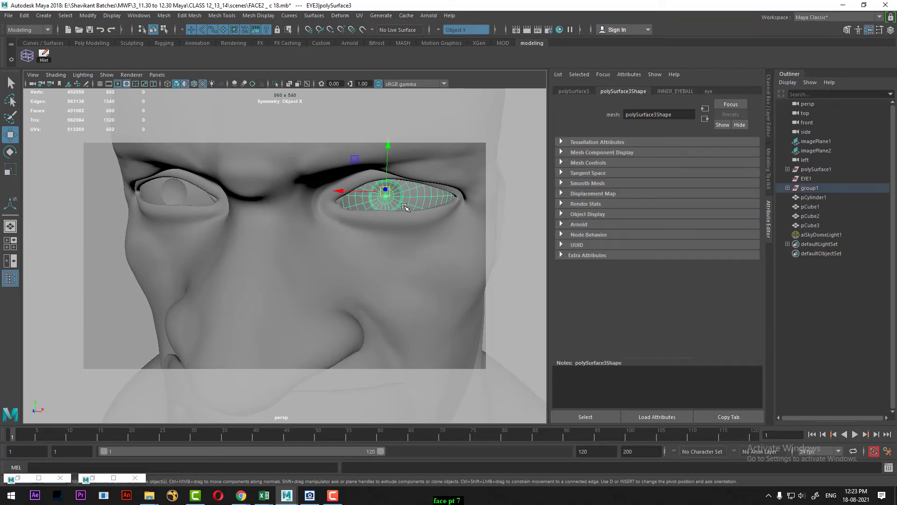
key("7")
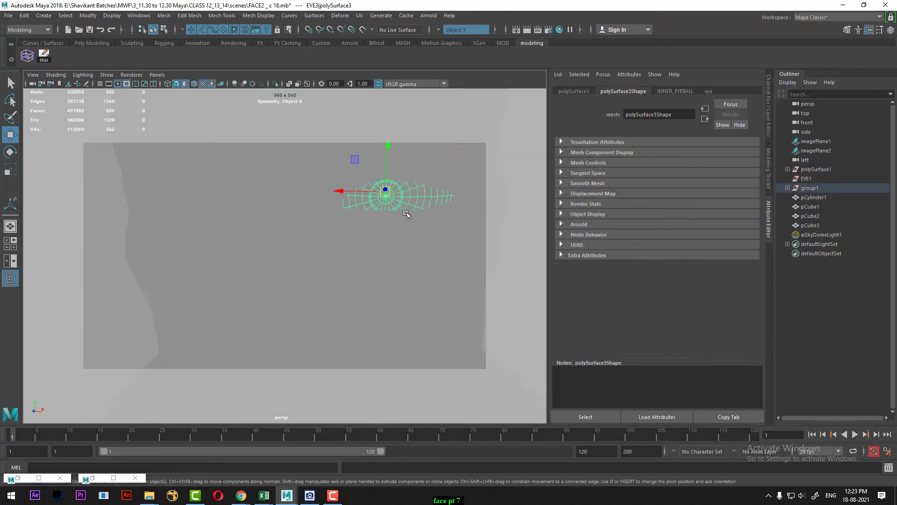
key("4")
key("5")
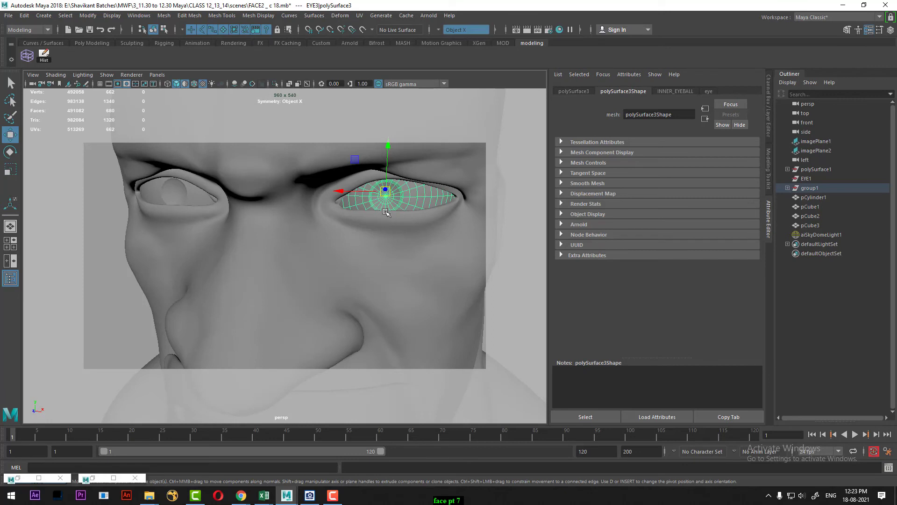
left_click_drag(401, 216, 446, 214, "alt")
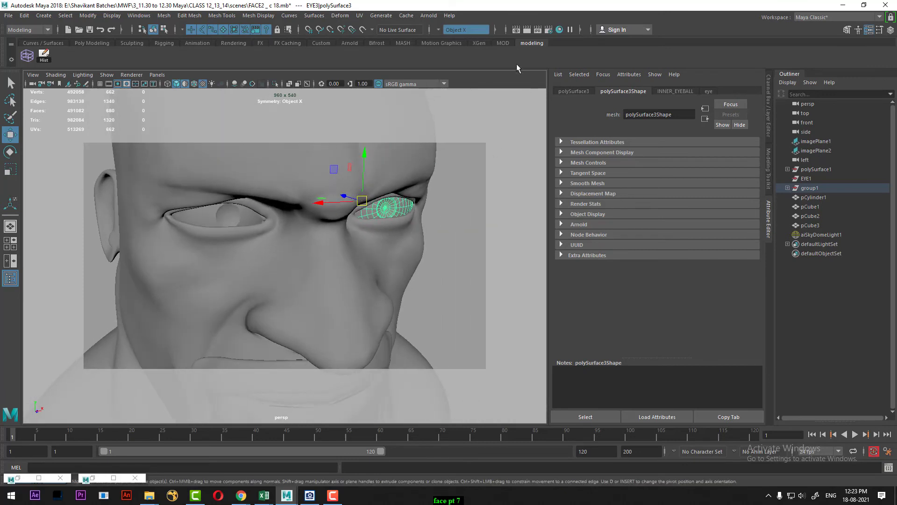
Assign the existing eye material to the inner eyeball of the character's right eye.
left_click(238, 217)
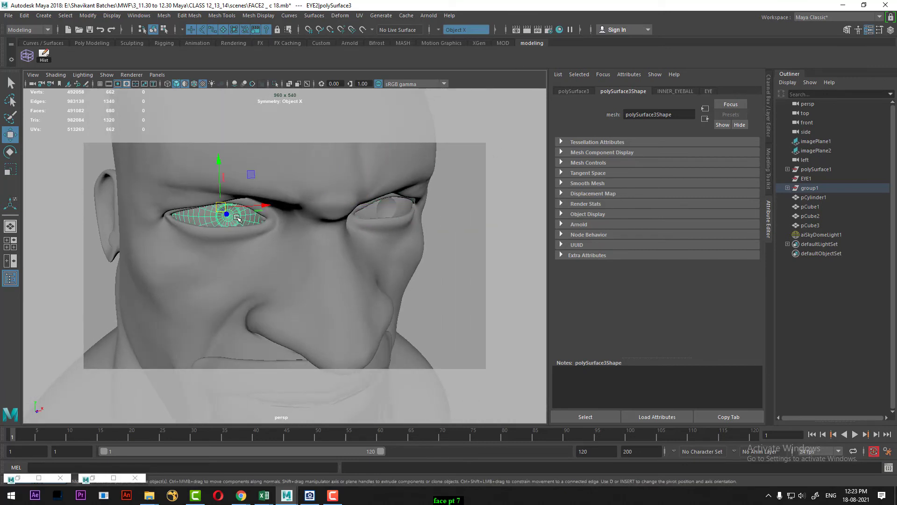
right_click(236, 217)
mouse_move(262, 475)
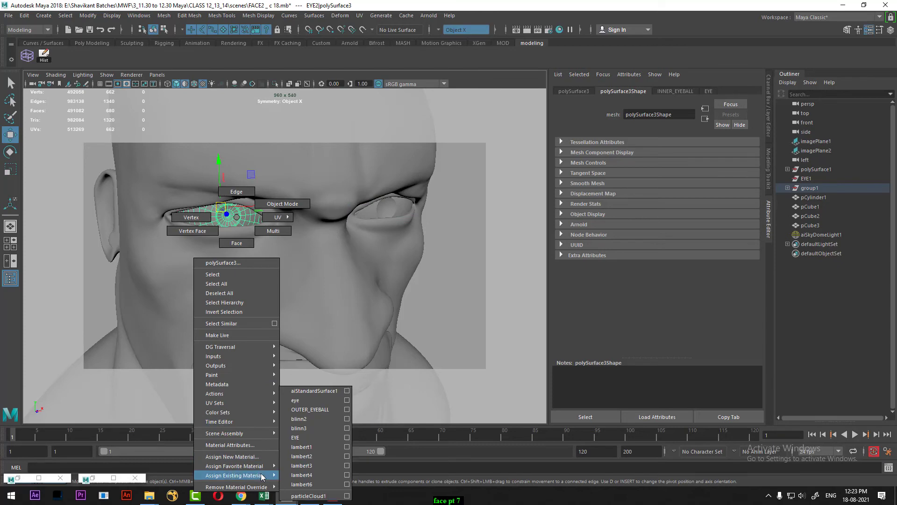
left_click(303, 402)
Frame the whole bust in view, select the head mesh and display its material's attributes.
scroll(369, 258, "down", 5)
mouse_move(369, 258)
left_mouse_down("alt")
mouse_move(374, 307)
mouse_move(378, 251)
left_mouse_up("alt")
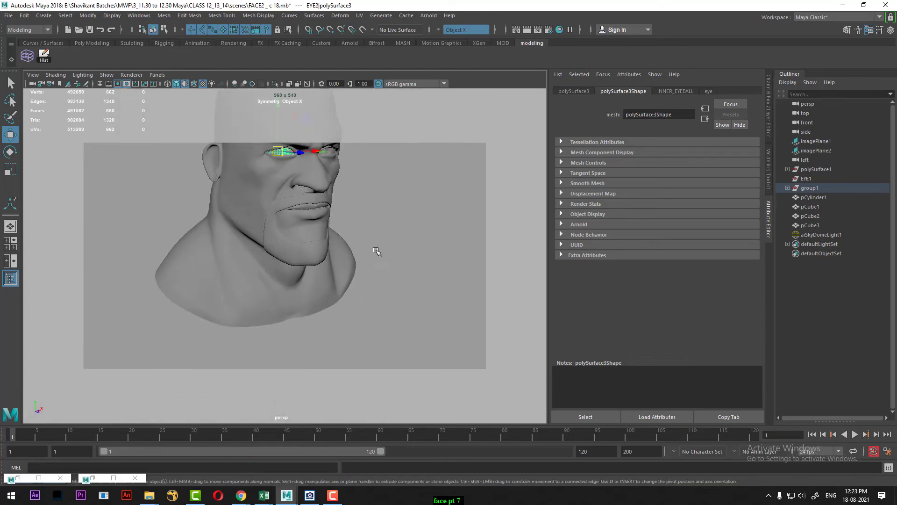
scroll(378, 252, "down", 2)
middle_click_drag(374, 262, 368, 280, "alt")
left_click_drag(368, 279, 268, 253, "alt")
left_click(267, 253)
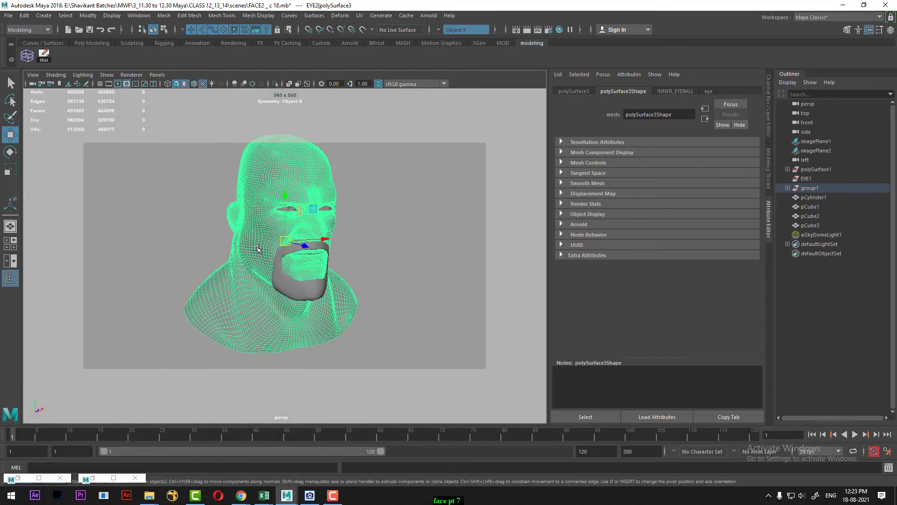
right_click_drag(248, 238, 268, 456)
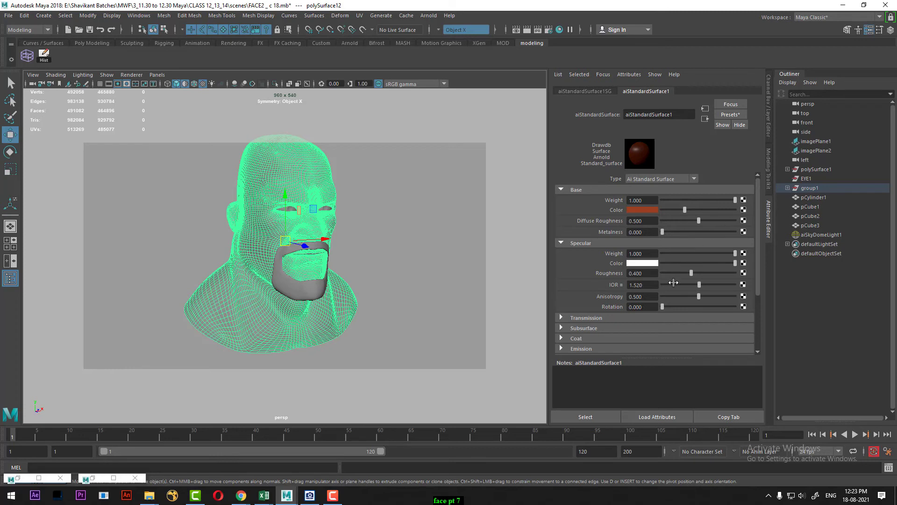
left_click(333, 497)
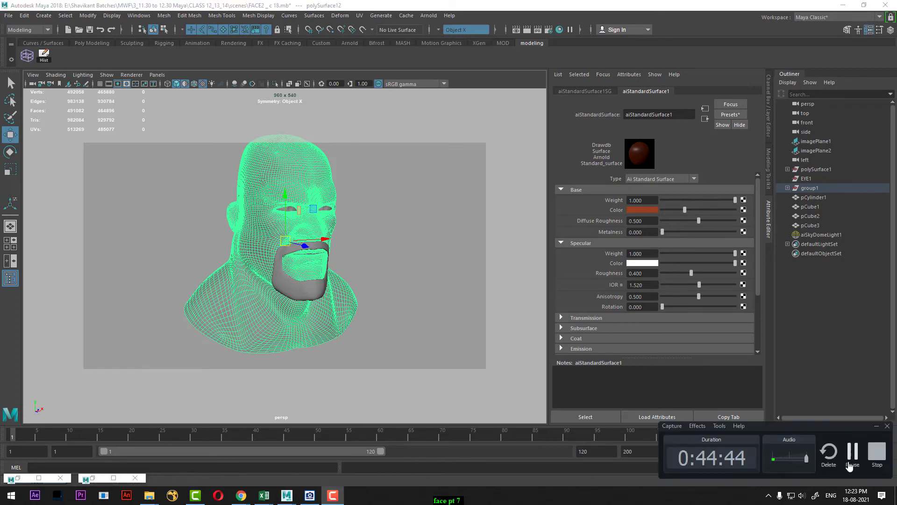
left_click(850, 460)
Map a File texture to the skydome light's Color and load DS360_001_Env.hdr from the hdri folder as its image.
left_click(433, 310)
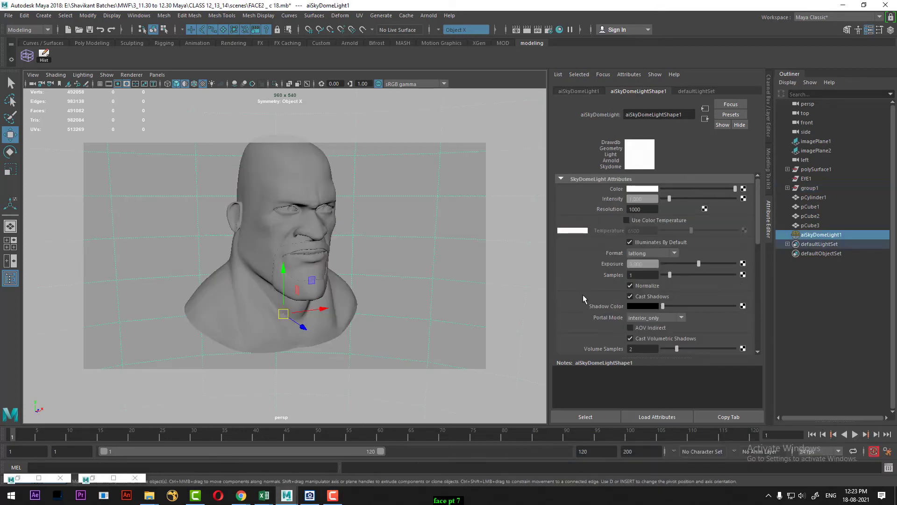
left_click(744, 189)
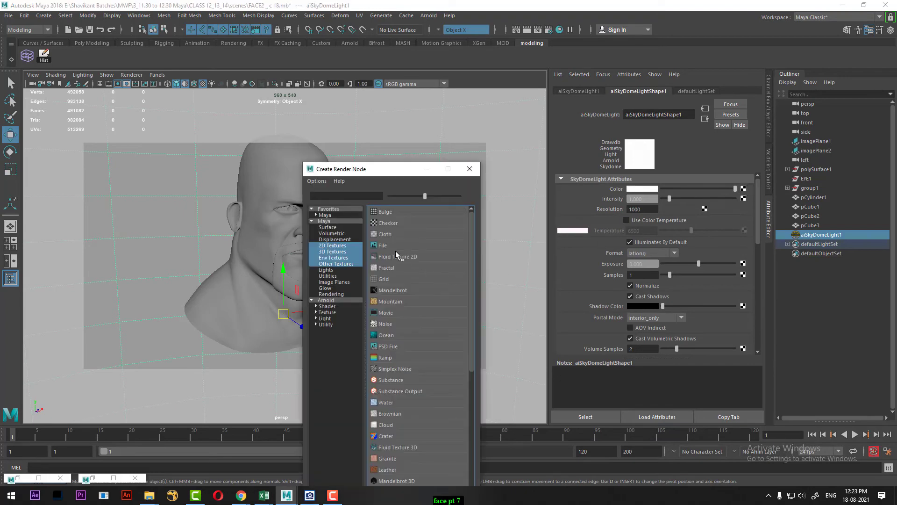
left_click(383, 245)
left_click(746, 218)
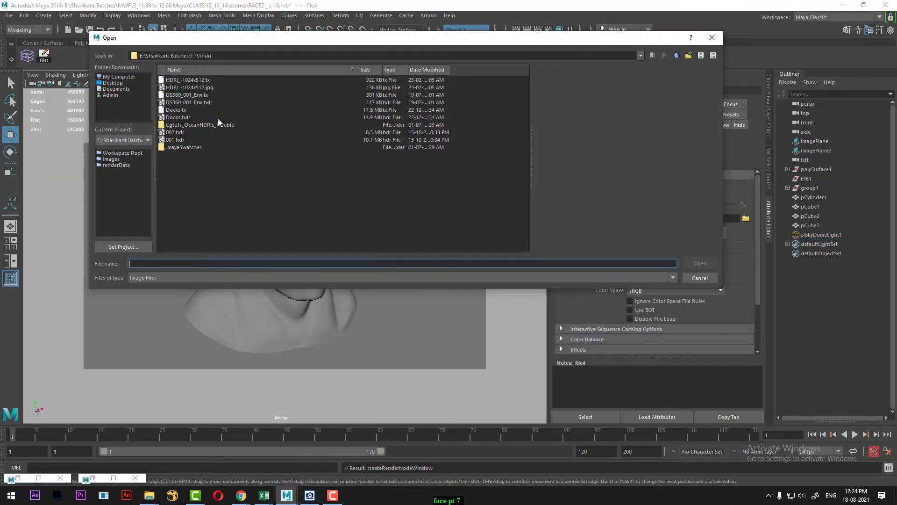
left_click(181, 140)
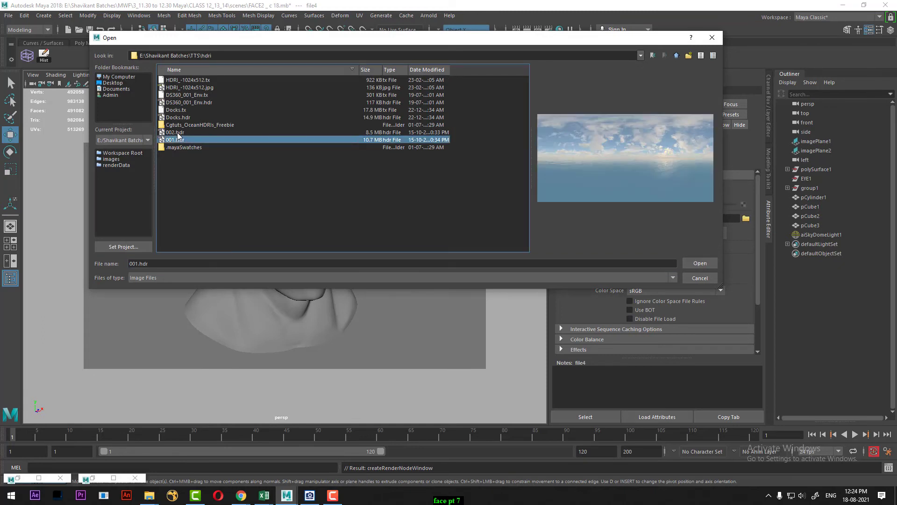
left_click(178, 133)
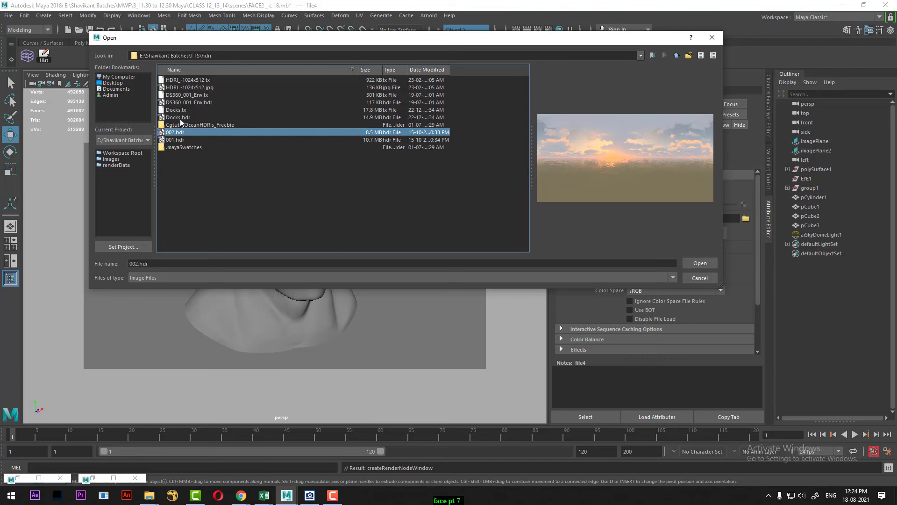
left_click(181, 118)
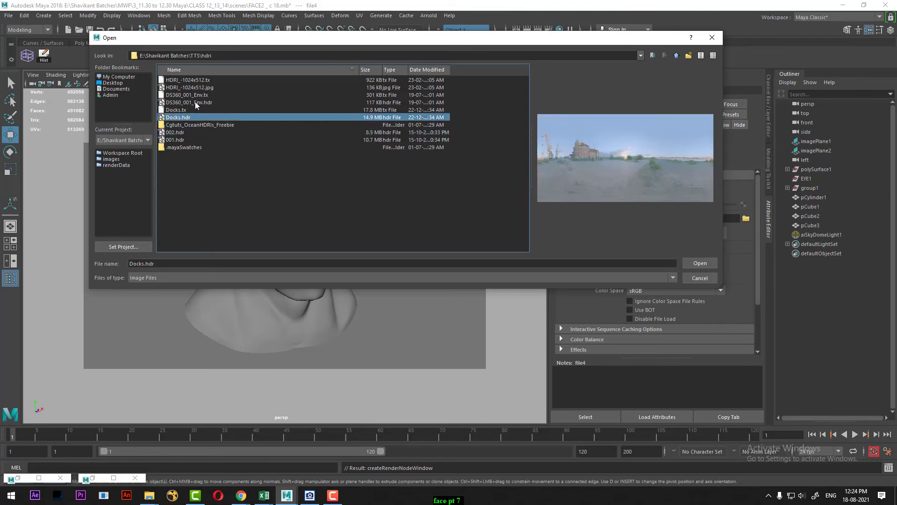
left_click(195, 102)
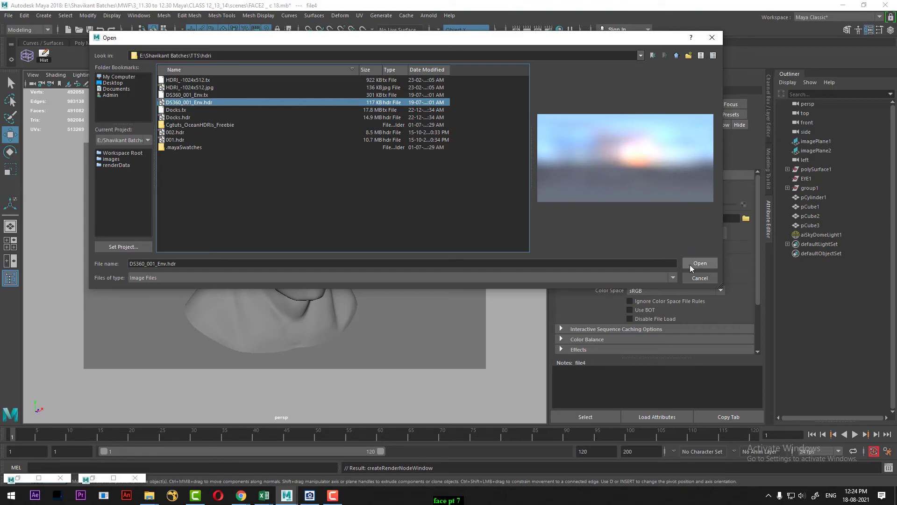
left_click(689, 265)
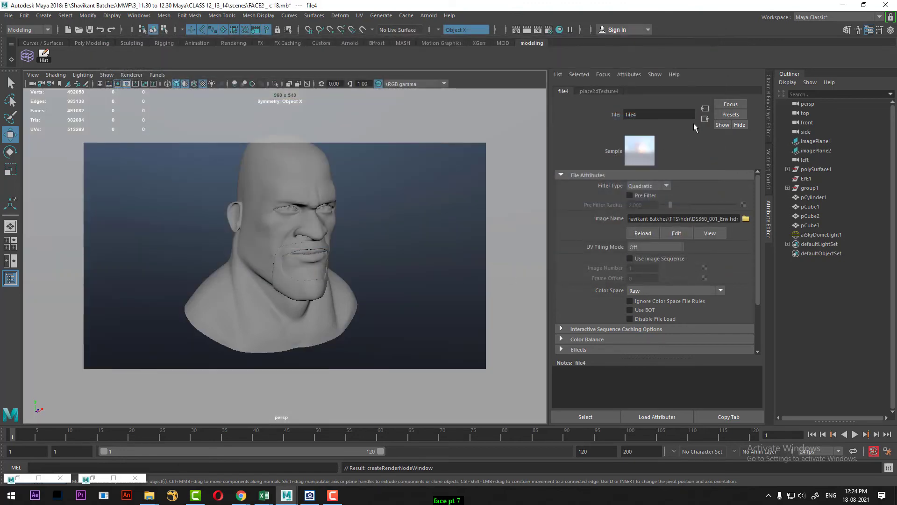
Go back to the skydome light's attributes and set its Intensity to 5.
left_click(707, 118)
left_click(646, 210)
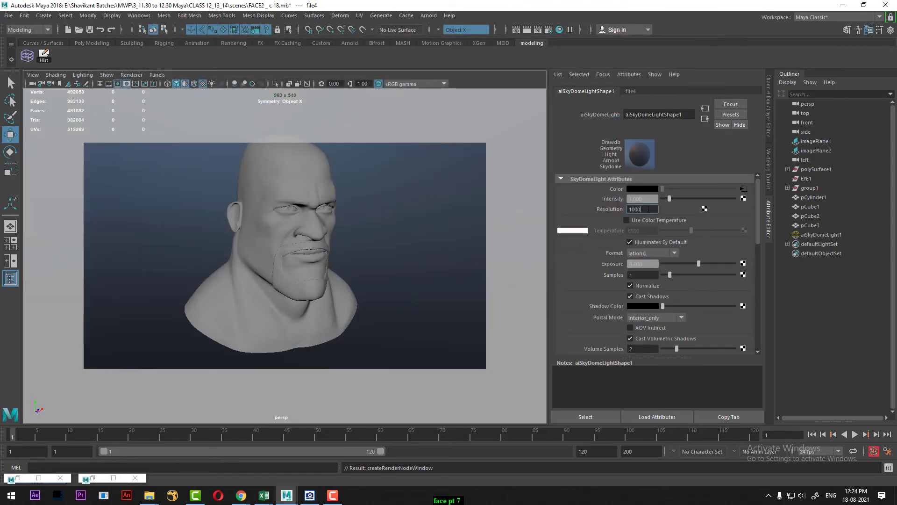
double_click(654, 199)
type("5")
key("Return")
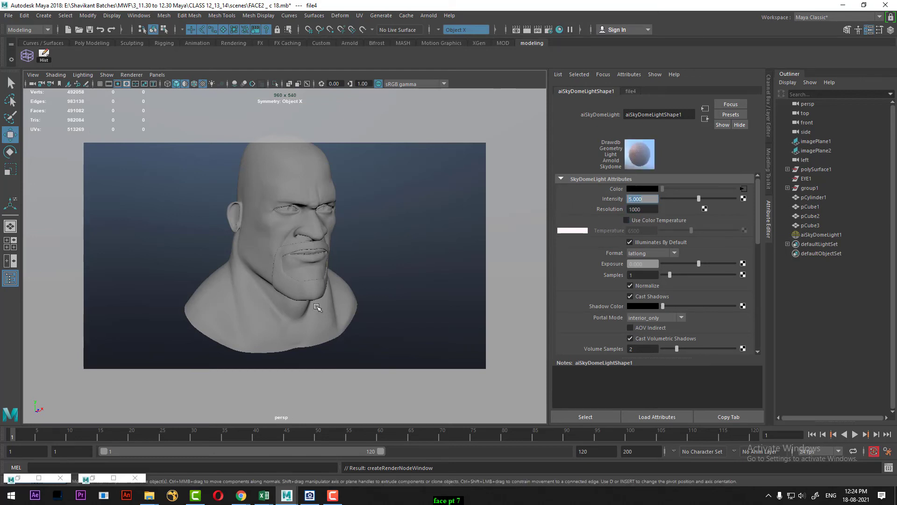
Set the head material's specular Roughness to 0.513, IOR to 1.283, and base color to a tan of HSV 24.767, 0.726, 0.413.
left_click_drag(415, 268, 308, 232, "alt")
left_click(309, 233)
right_click_drag(293, 188, 296, 415)
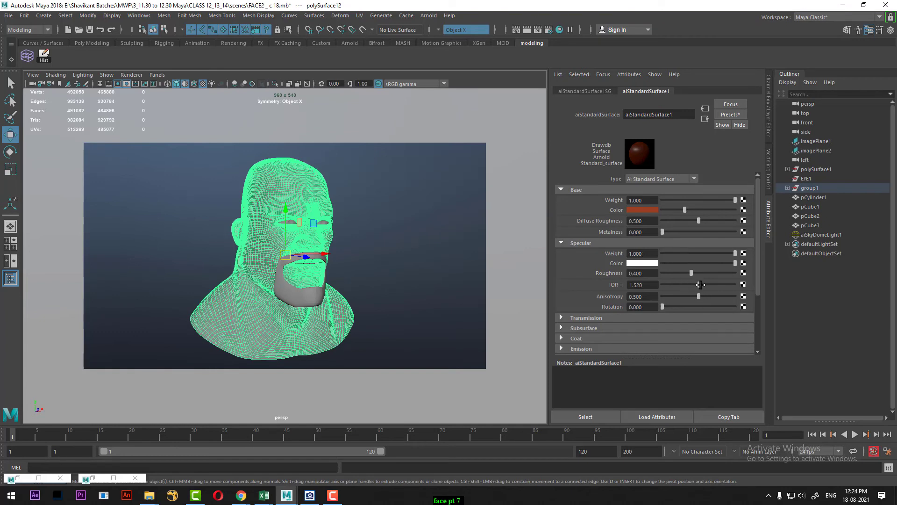
mouse_move(692, 273)
left_mouse_down()
mouse_move(675, 274)
mouse_move(700, 272)
mouse_move(693, 286)
left_mouse_up()
left_click(651, 210)
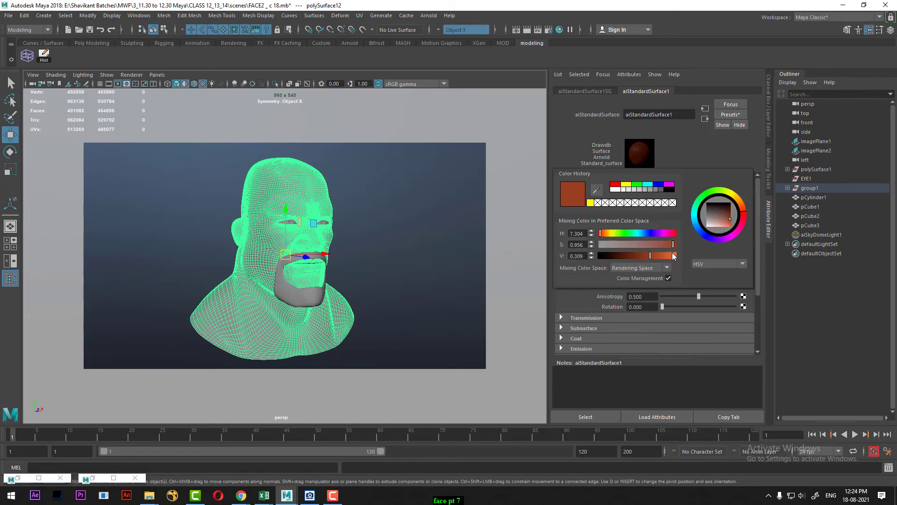
mouse_move(732, 218)
left_mouse_down()
mouse_move(724, 216)
mouse_move(744, 205)
left_mouse_up()
left_click_drag(649, 256, 657, 256)
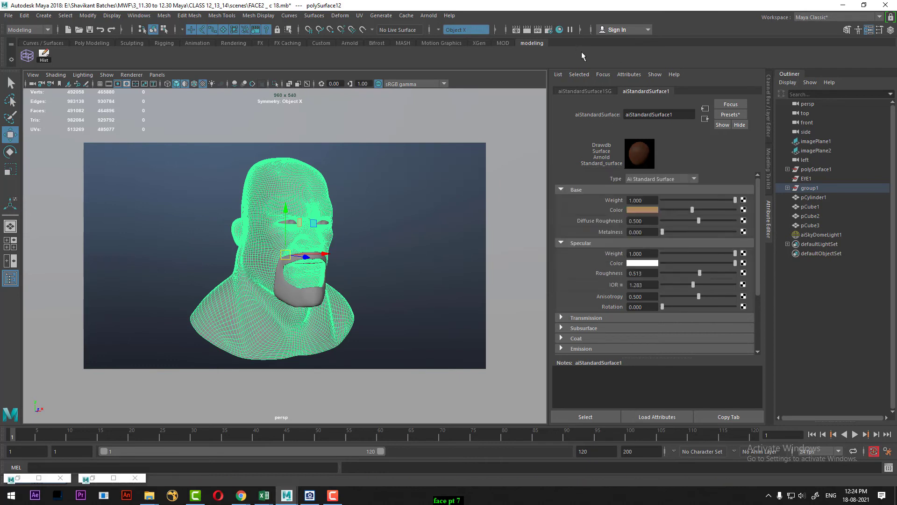
Render the current frame with Arnold to check the skin color, and close the render window.
left_click(528, 30)
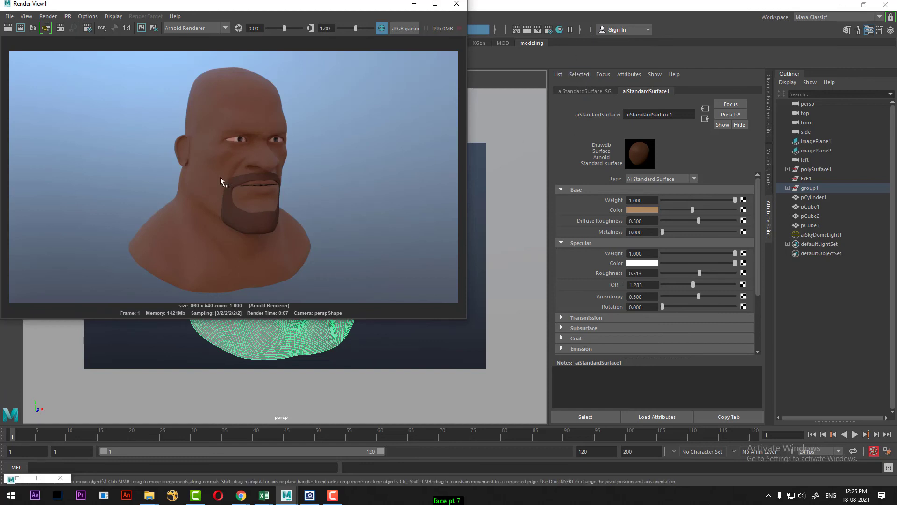
left_click(456, 4)
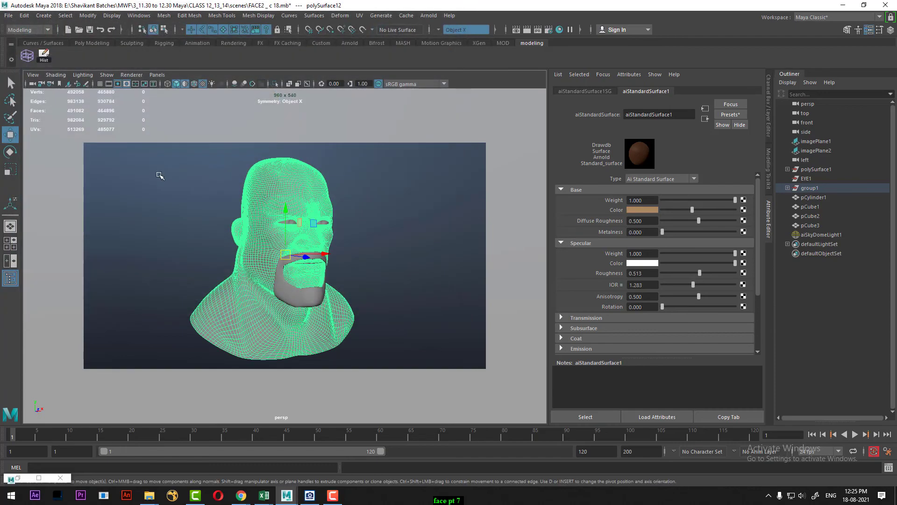
Display the field chart in the perspective view and reposition the head inside the resolution gate.
left_click(119, 85)
left_click(135, 84)
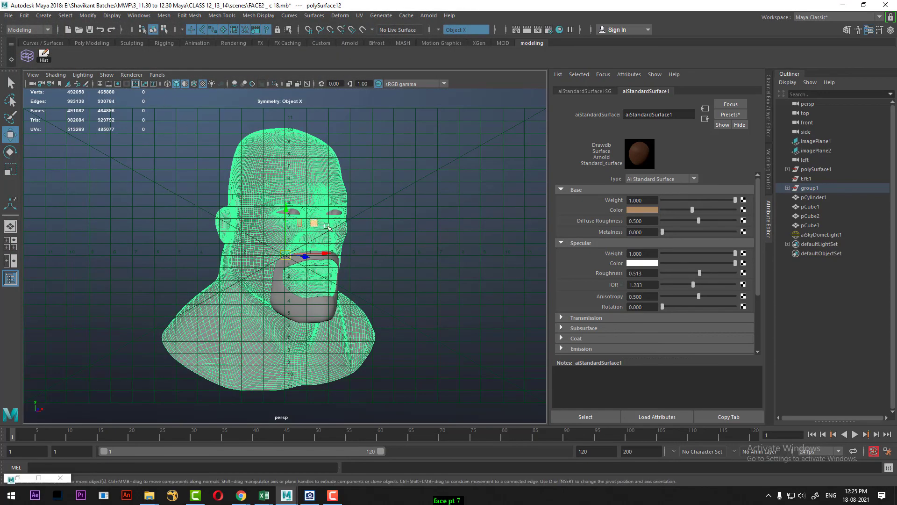
middle_click_drag(334, 222, 312, 220, "alt")
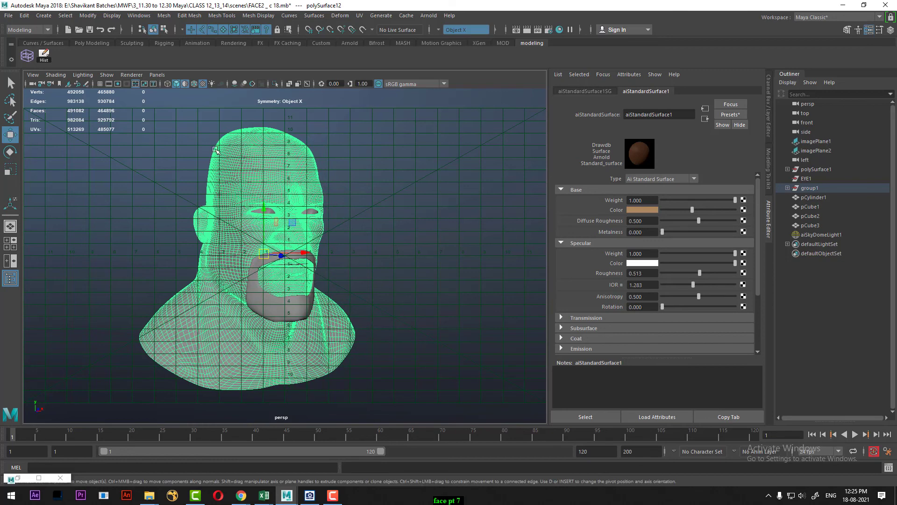
left_click(127, 84)
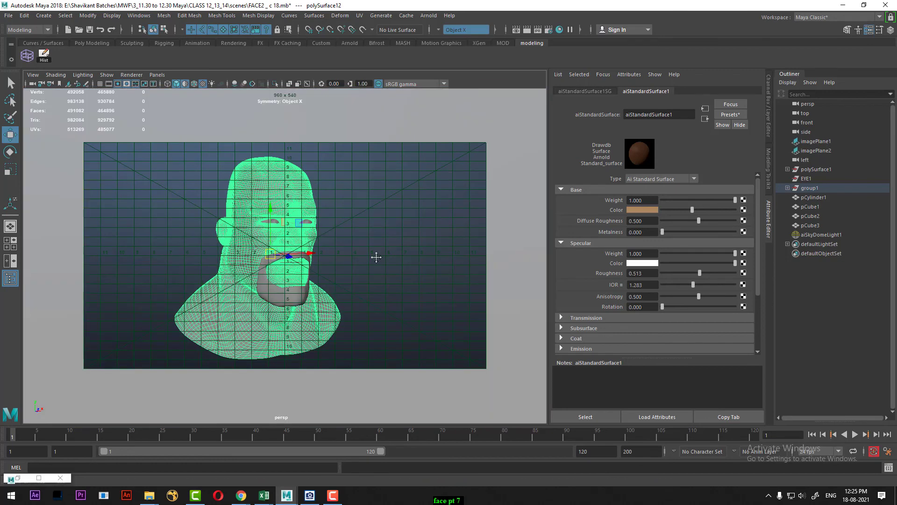
middle_click_drag(376, 257, 378, 257, "alt")
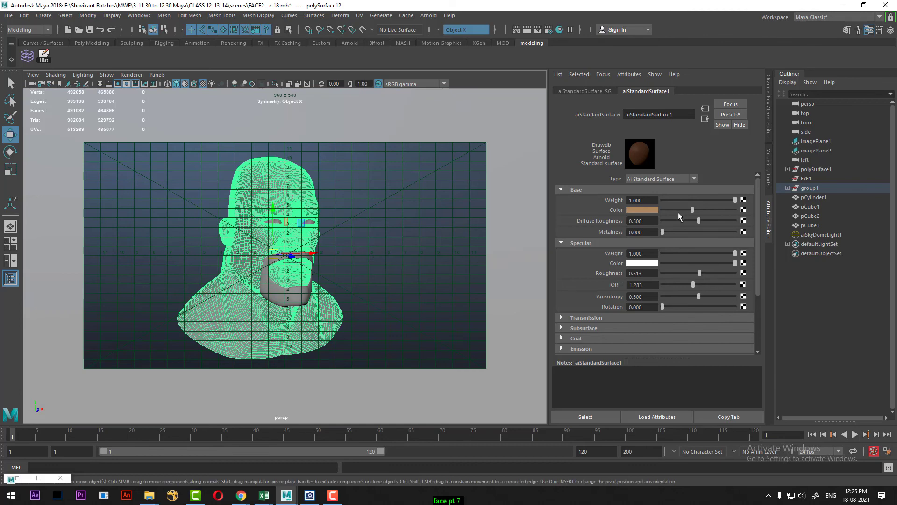
Reopen the last render and compare it with the WYR23IT.jpg face reference in ACDSee Quick View, and return to Maya.
left_click(516, 29)
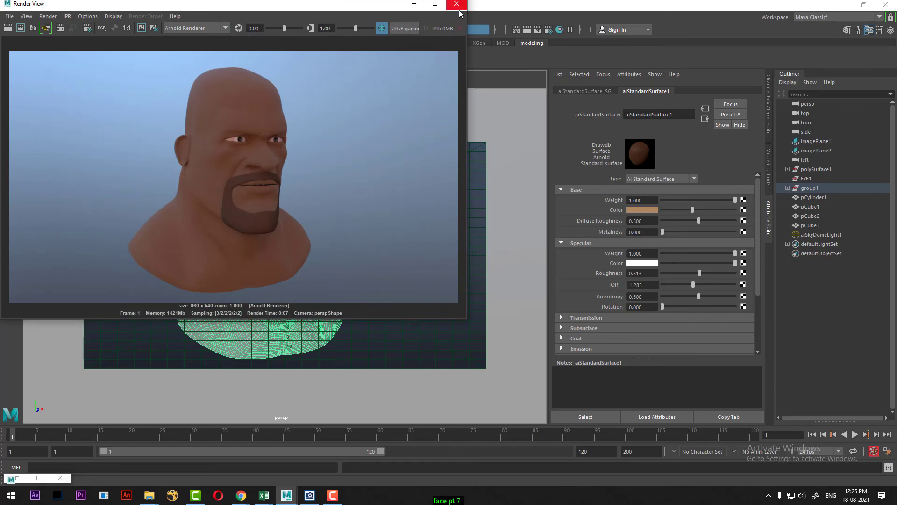
left_click(310, 498)
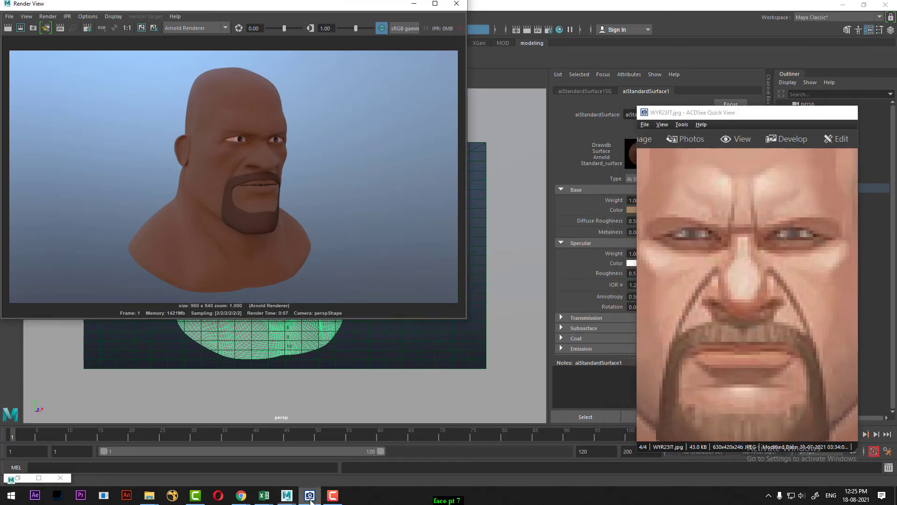
left_click(310, 498)
Brighten the head material's base color to a V of 0.915 and render the frame again.
left_click(650, 209)
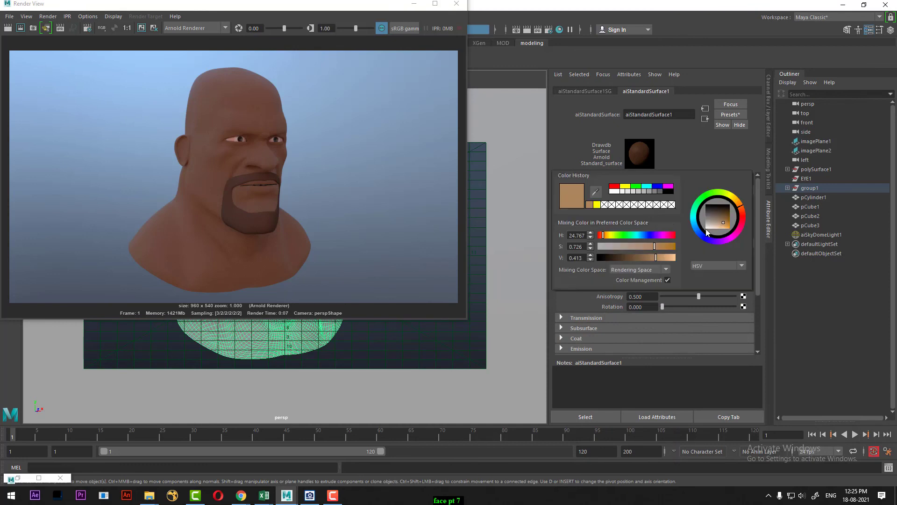
left_click_drag(658, 258, 671, 258)
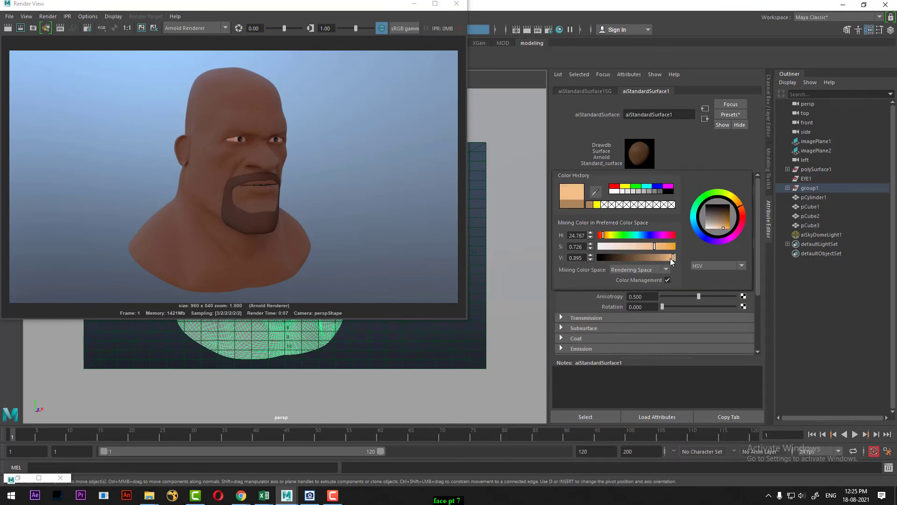
left_click(7, 29)
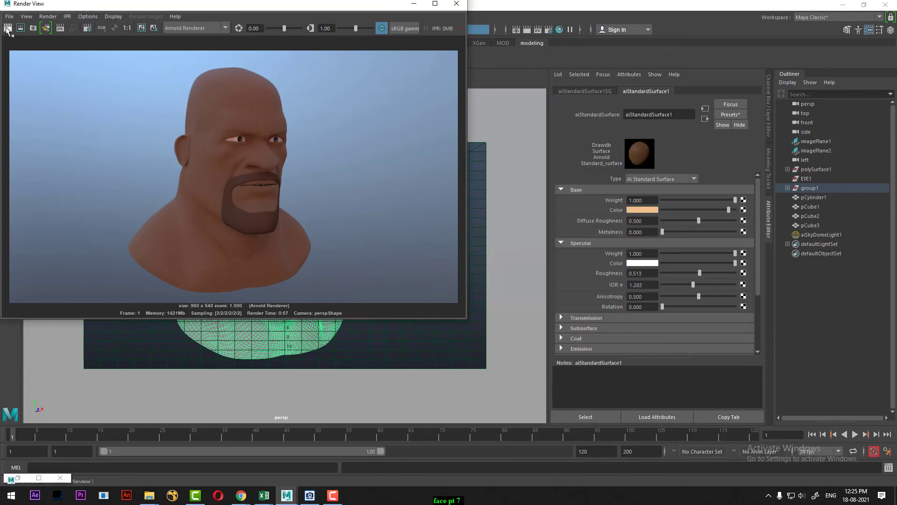
left_click(19, 31)
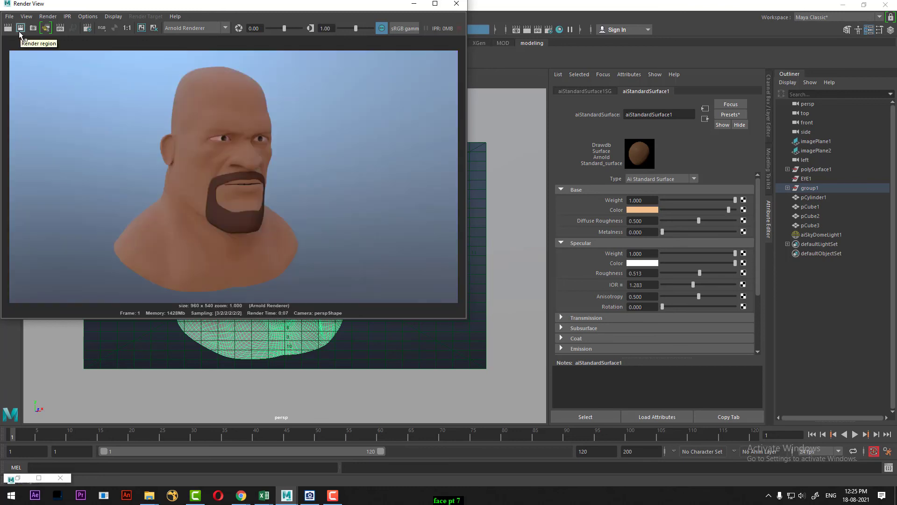
Soften the head's base color to saturation 0.490 and value 0.872, and re-render the frame.
left_click(648, 209)
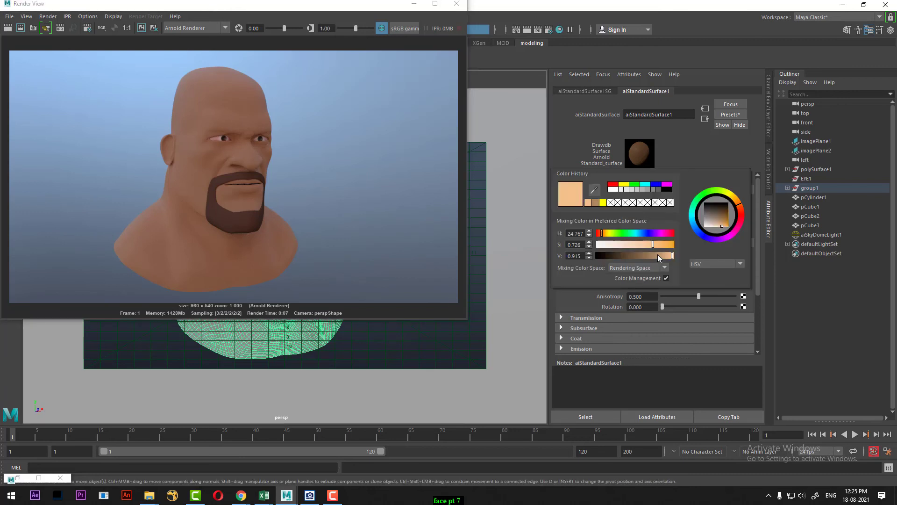
left_click_drag(654, 246, 661, 245)
left_click_drag(722, 229, 715, 226)
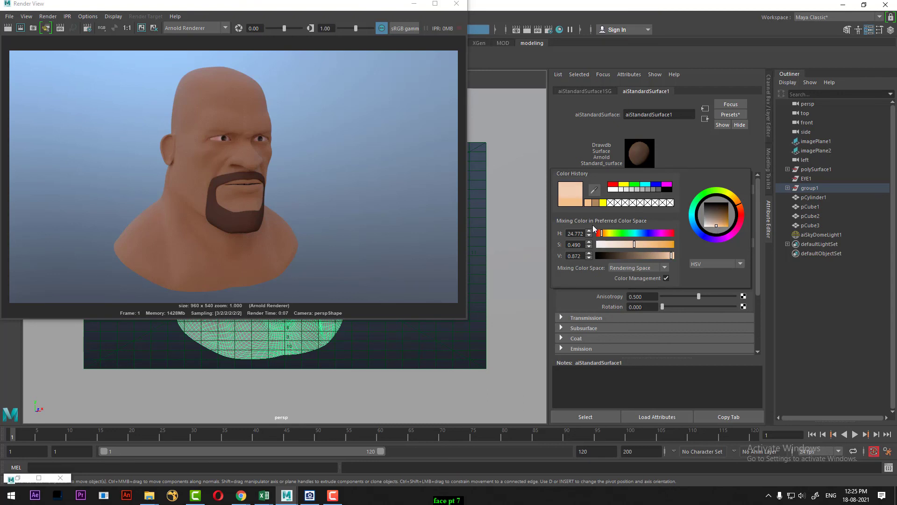
left_click(9, 28)
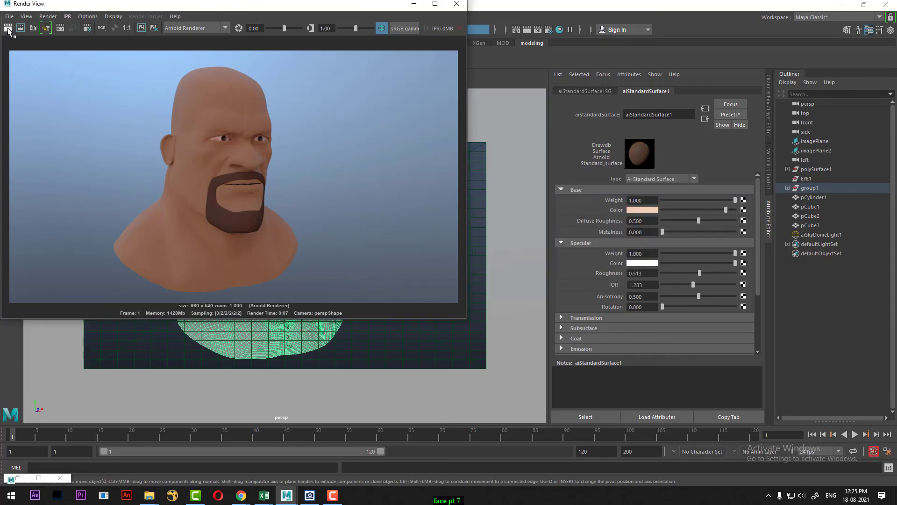
left_click(8, 29)
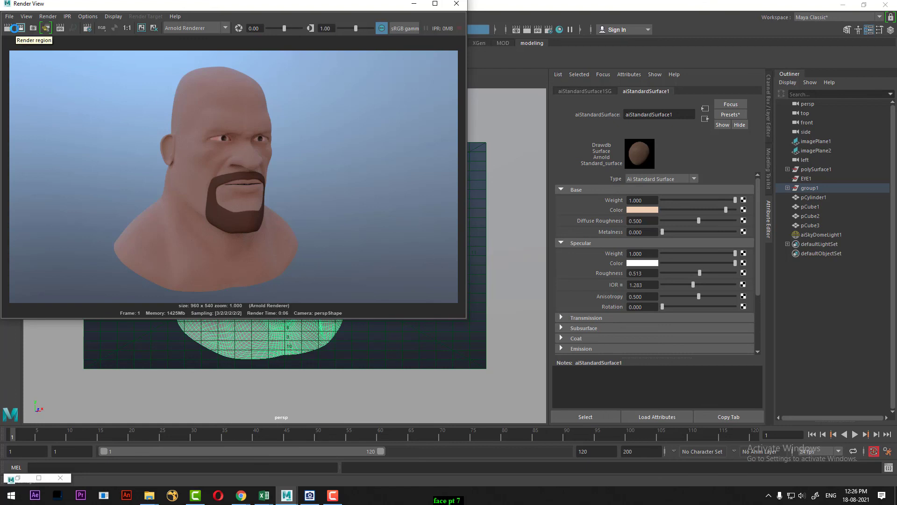
left_click(17, 28)
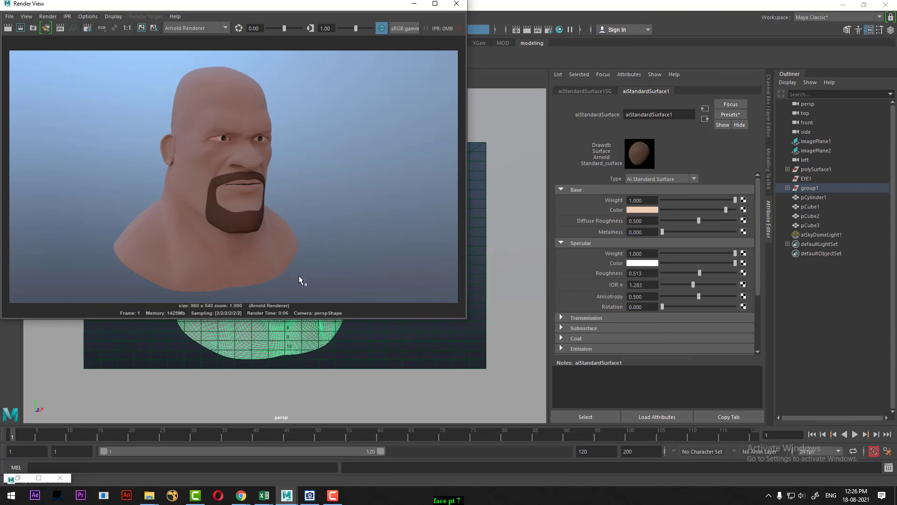
Set the Arnold Camera (AA), Diffuse, Specular, Transmission, SSS and Volume Indirect samples all to 3, and re-render.
left_click(549, 30)
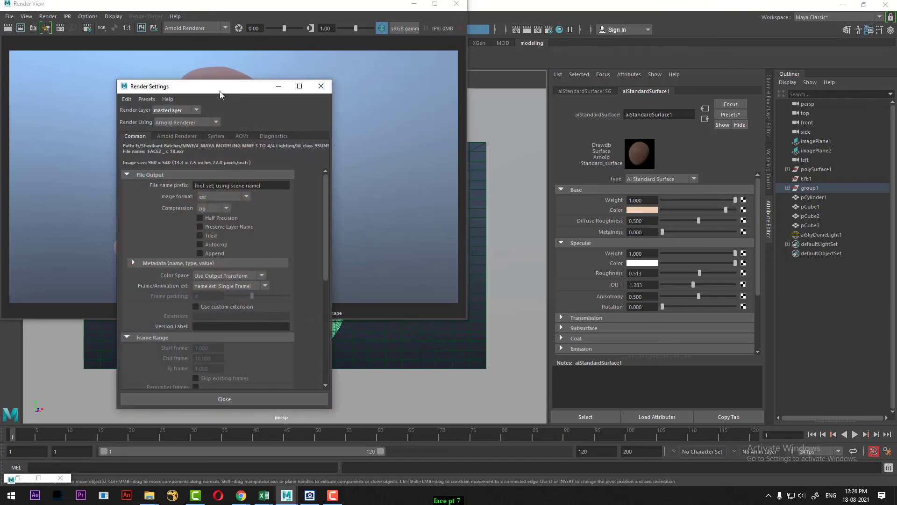
left_click_drag(220, 91, 604, 86)
left_click(566, 130)
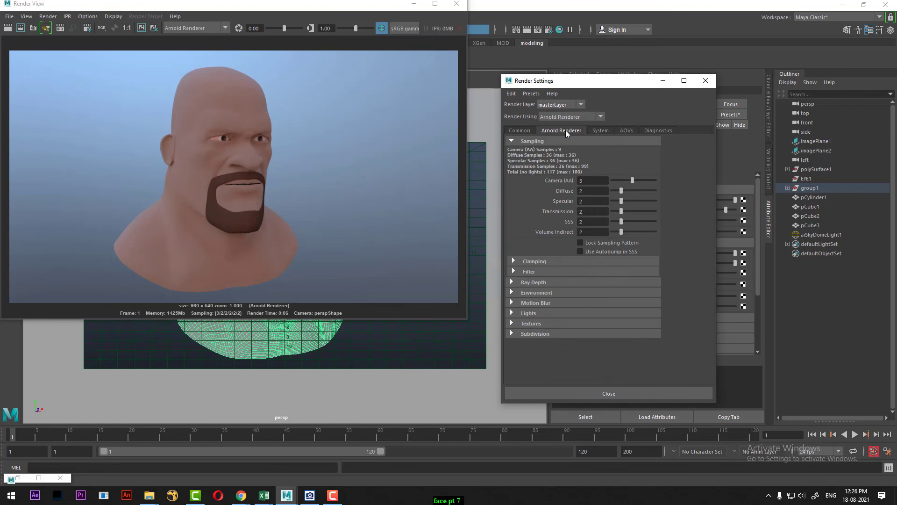
double_click(592, 181)
type("3")
key("Tab")
type("3")
key("Tab")
type("3")
key("Tab")
type("3")
key("Tab")
type("3")
key("Tab")
type("3")
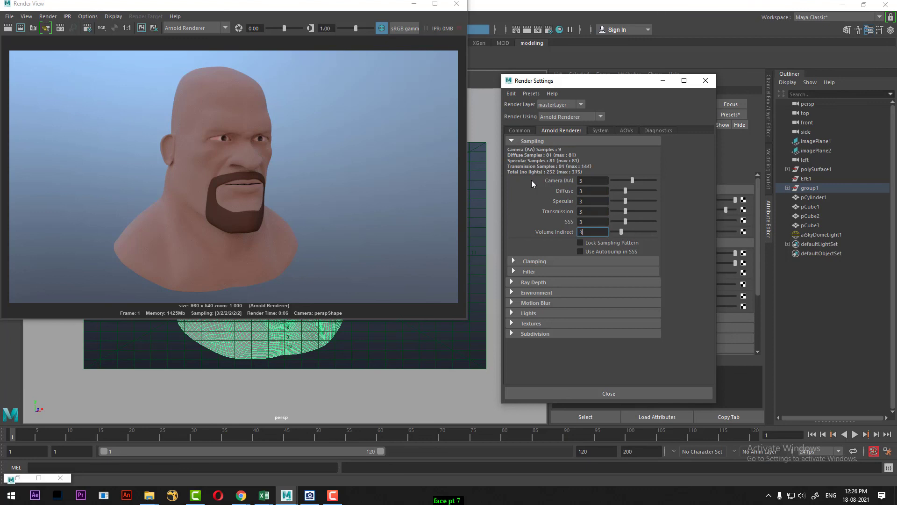
key("Return")
left_click(4, 26)
left_click(6, 28)
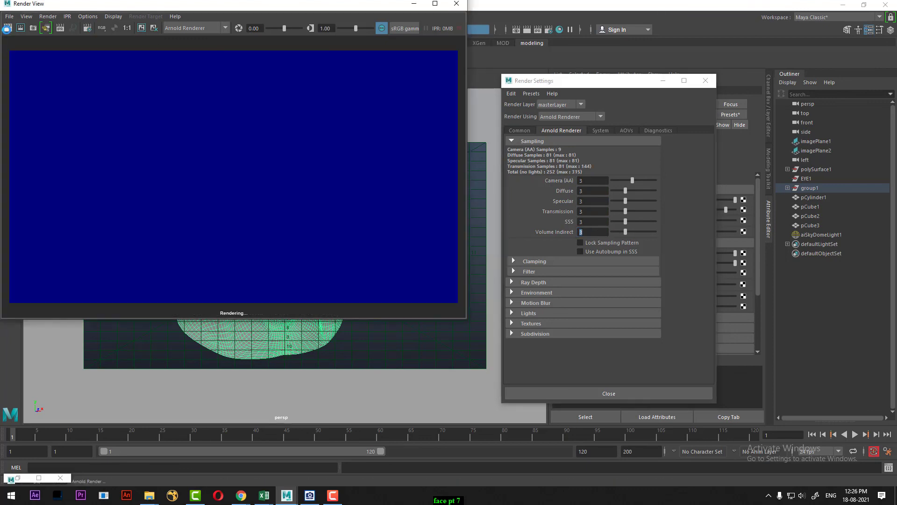